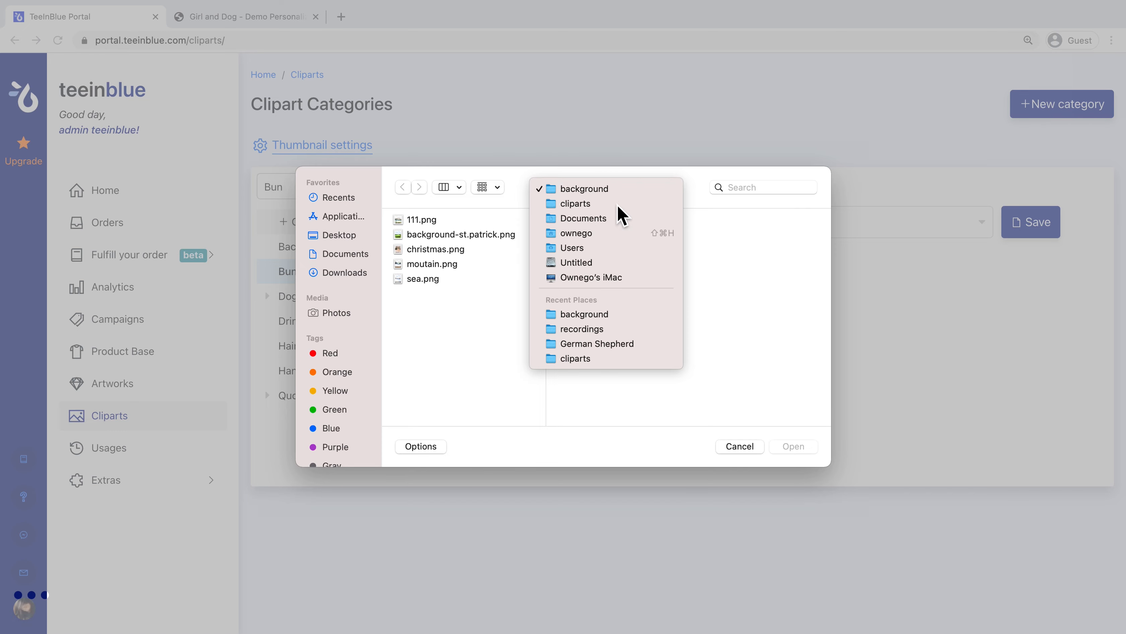
Upload all the images from the hairs/Bun folder, 19.png through 31.png, to the Bun clipart category.
click(628, 264)
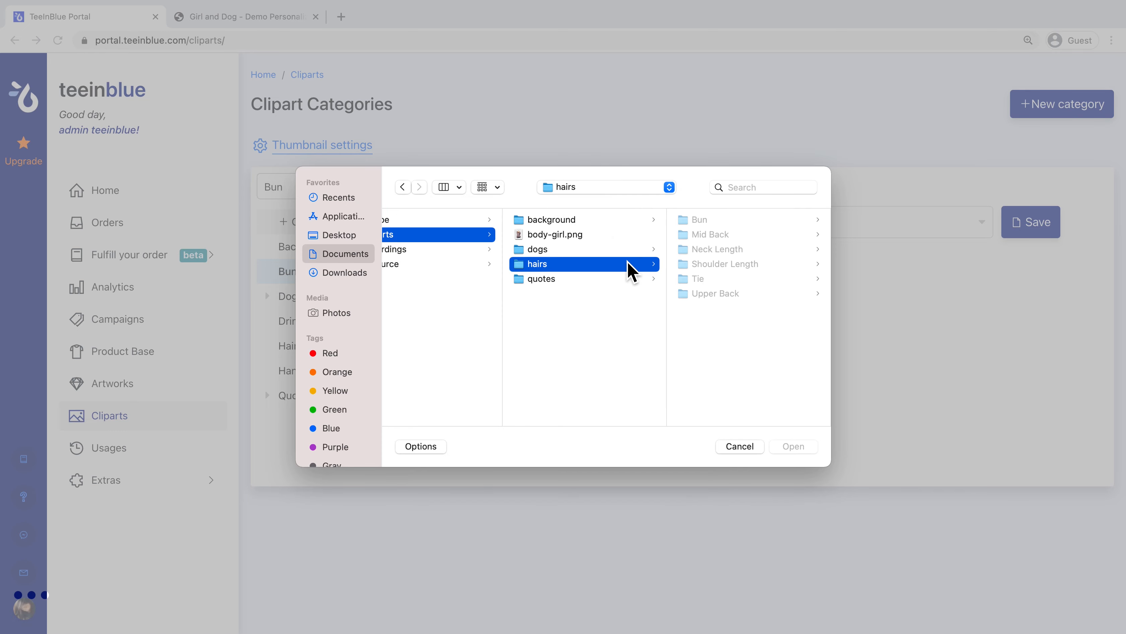
click(719, 220)
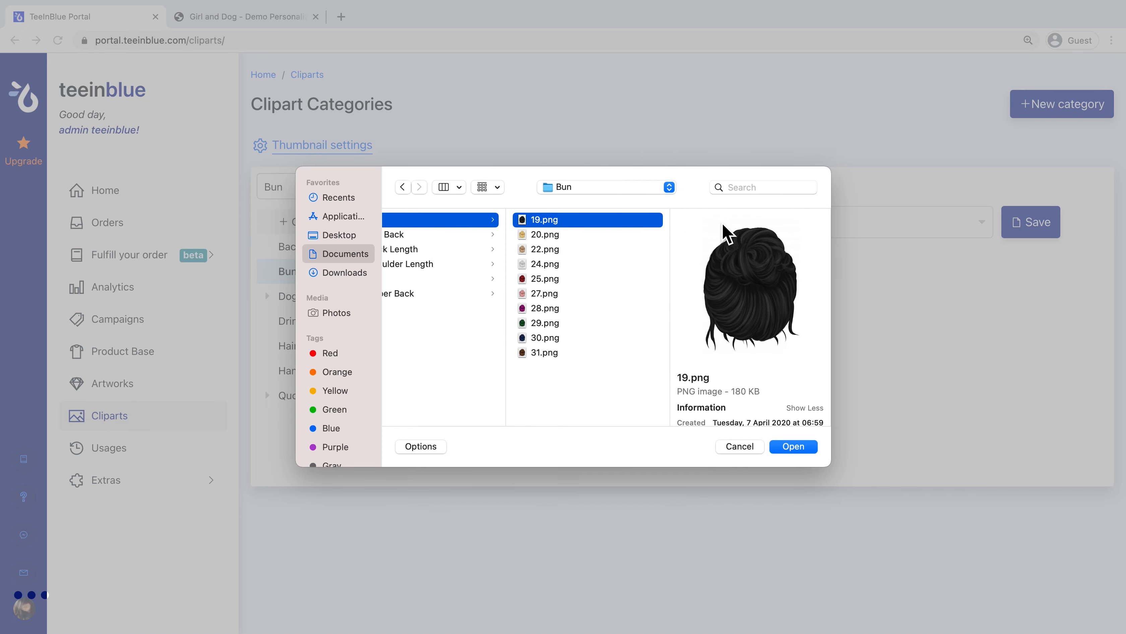
shift+click(558, 352)
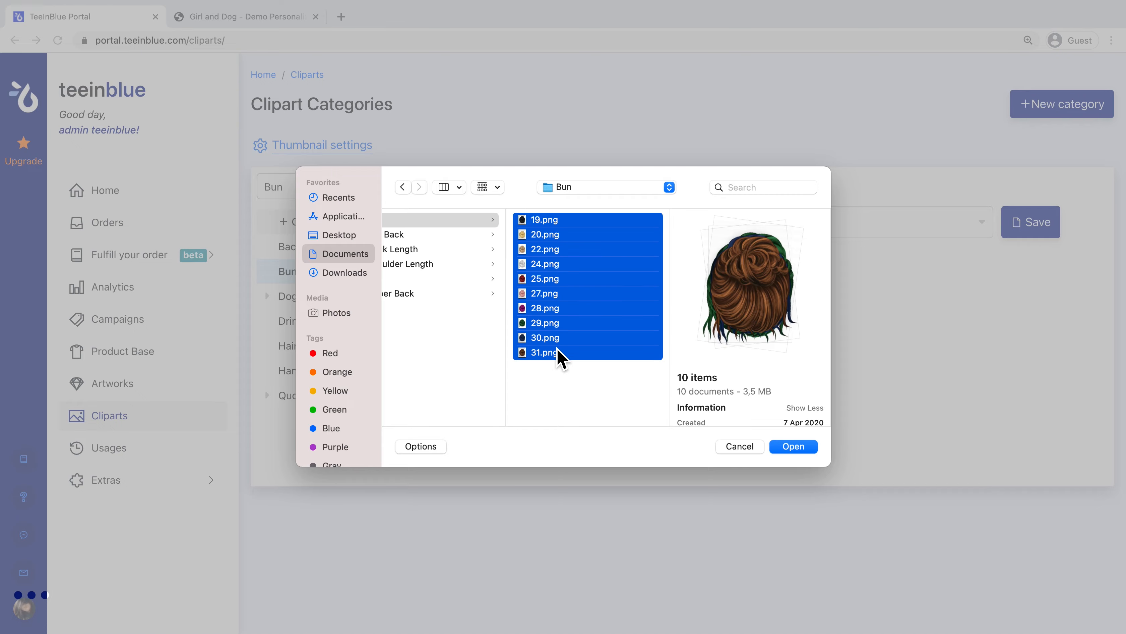
click(814, 451)
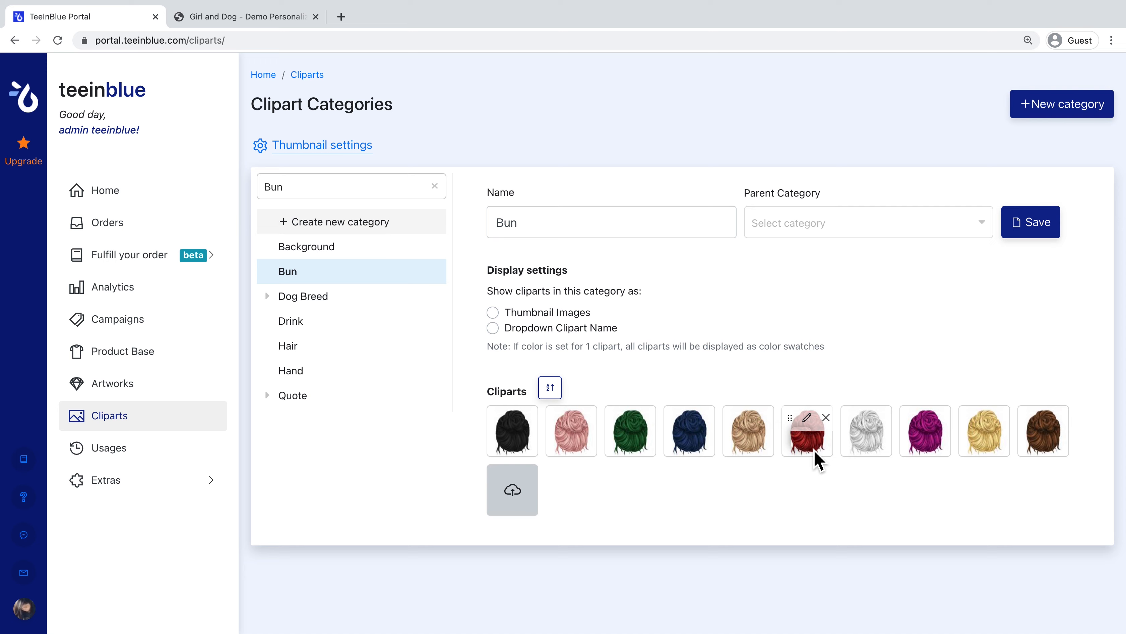
Set Hair as the parent category of Bun and save the category.
click(837, 225)
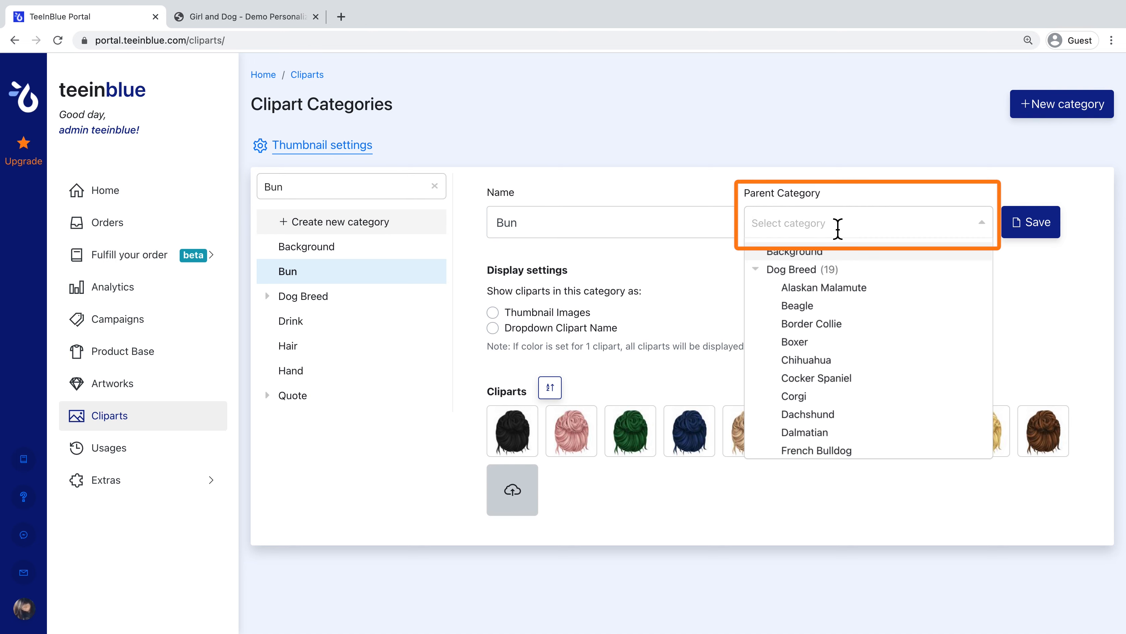
text(hai)
click(839, 251)
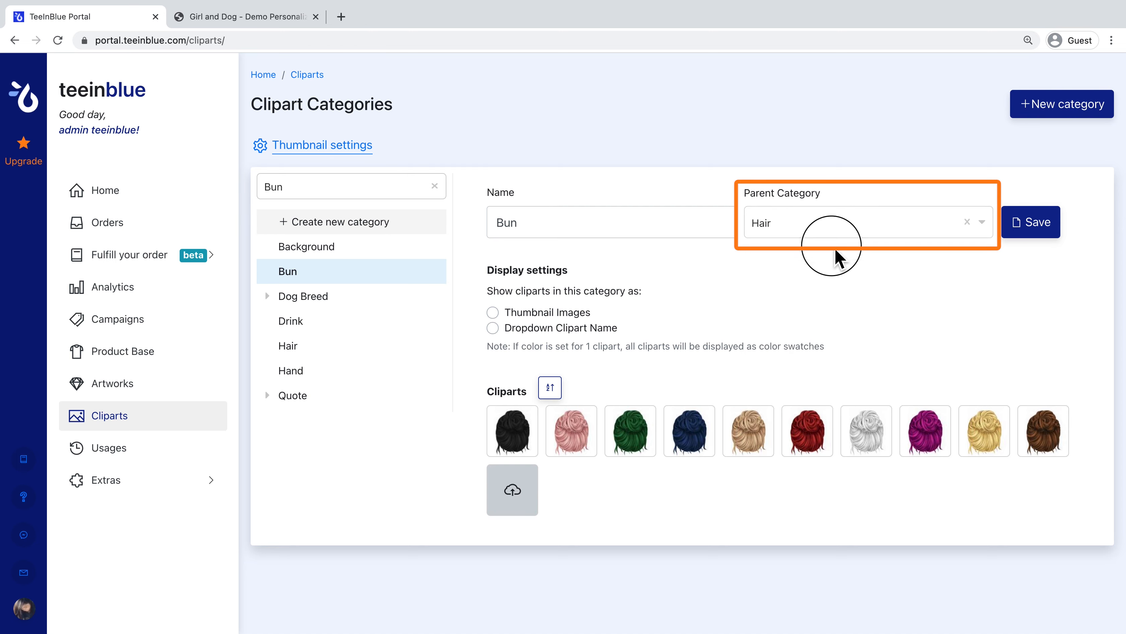
click(1025, 232)
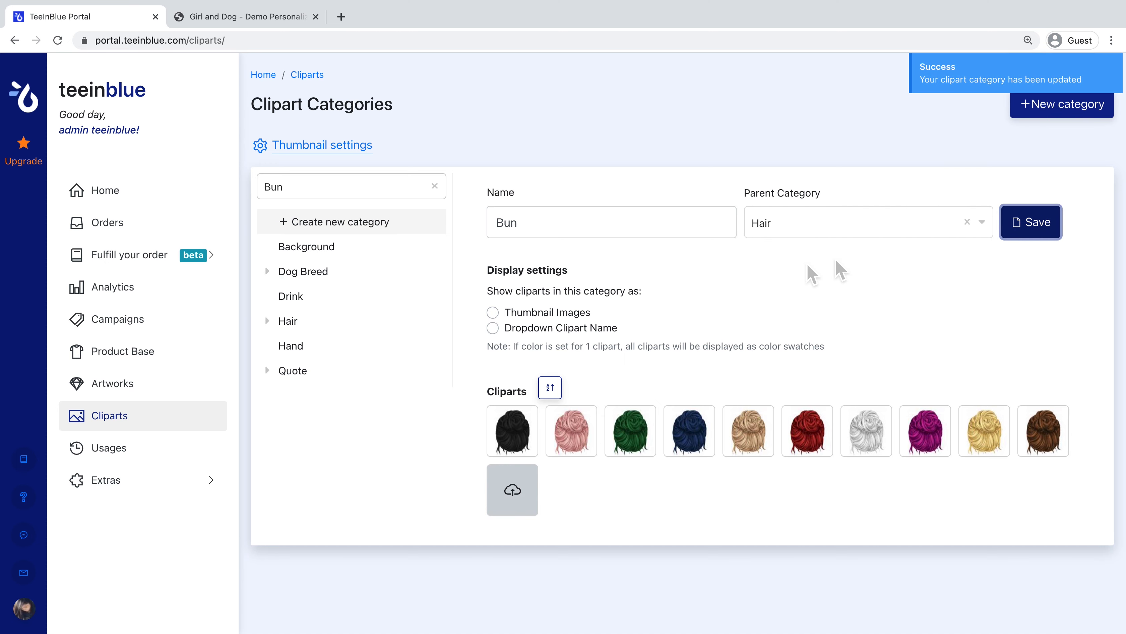
Expand the Hair category and create a subcategory named Mid Back under it.
click(268, 320)
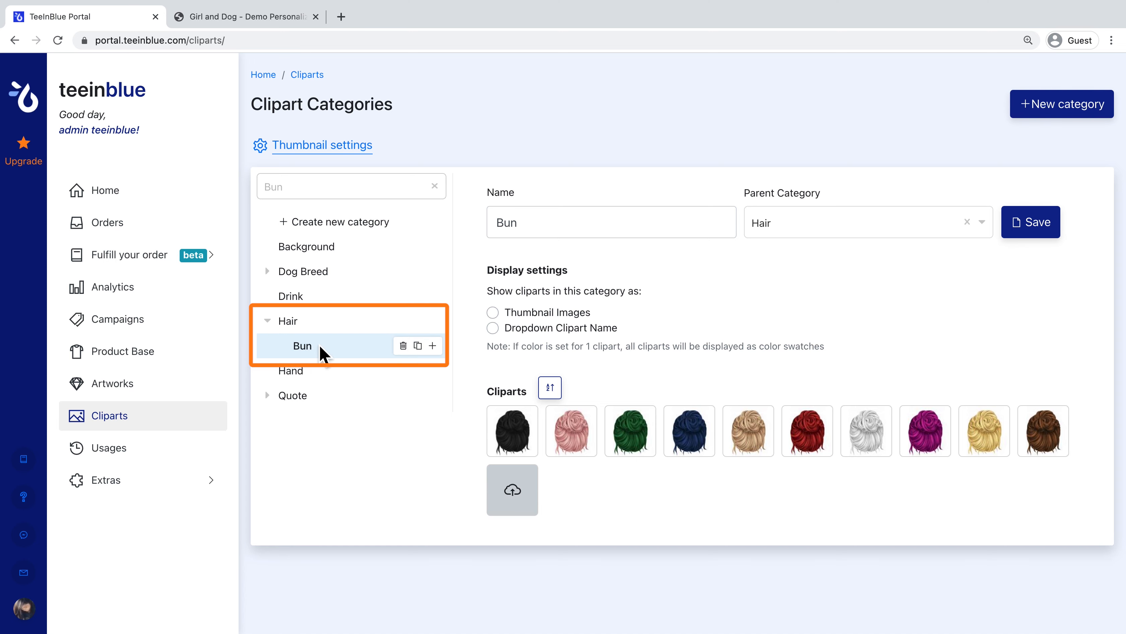
mouse_move(383, 328)
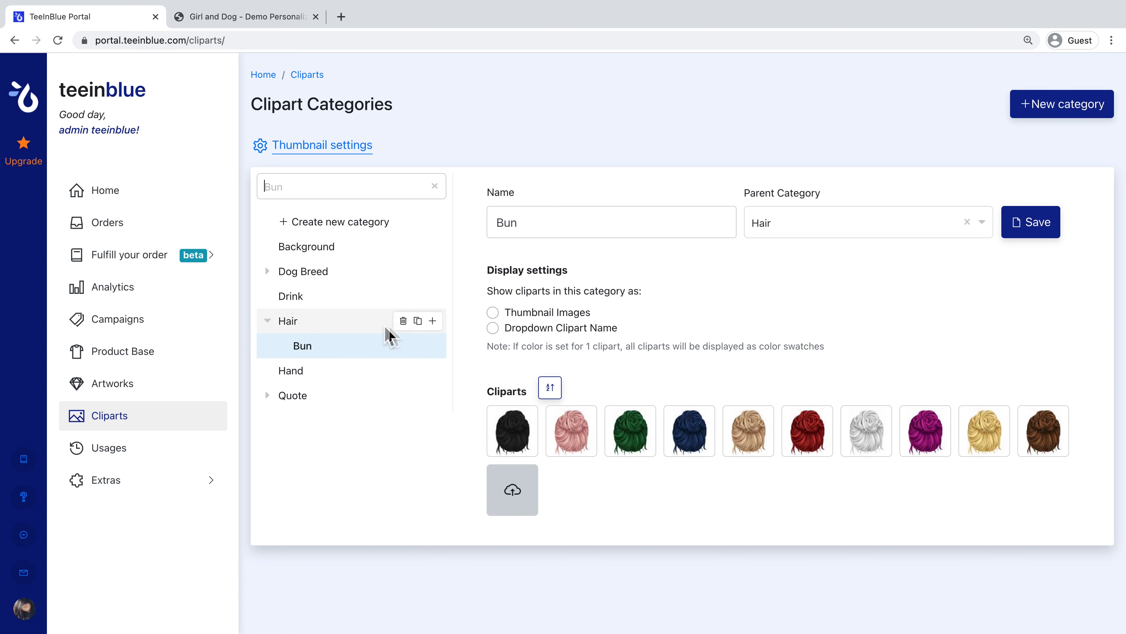
click(433, 321)
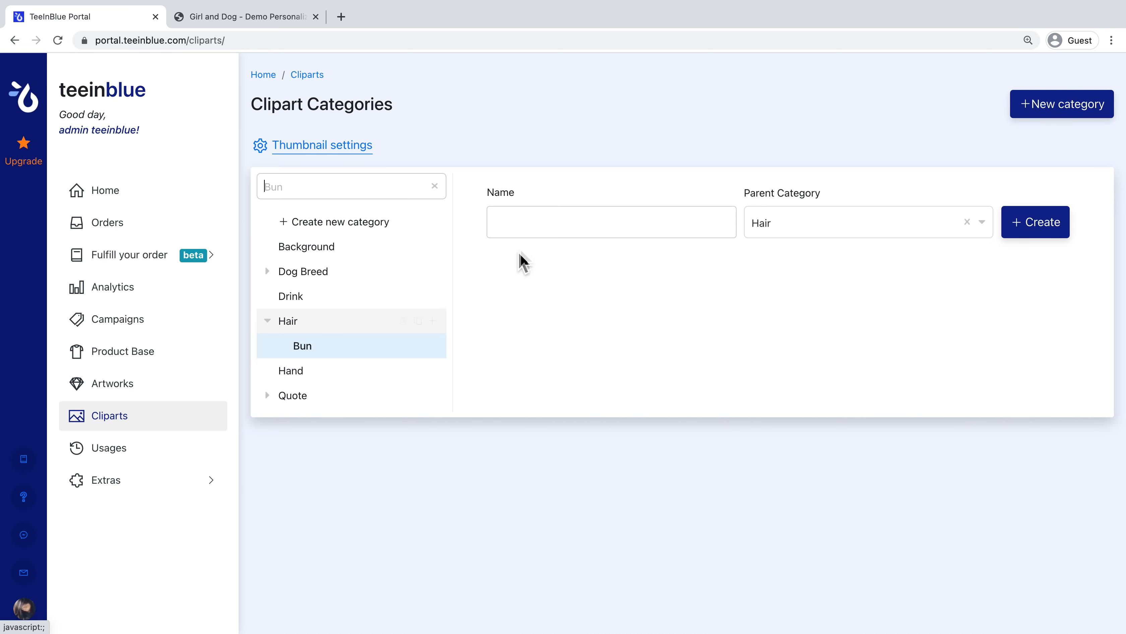
click(530, 229)
text(Mid Back)
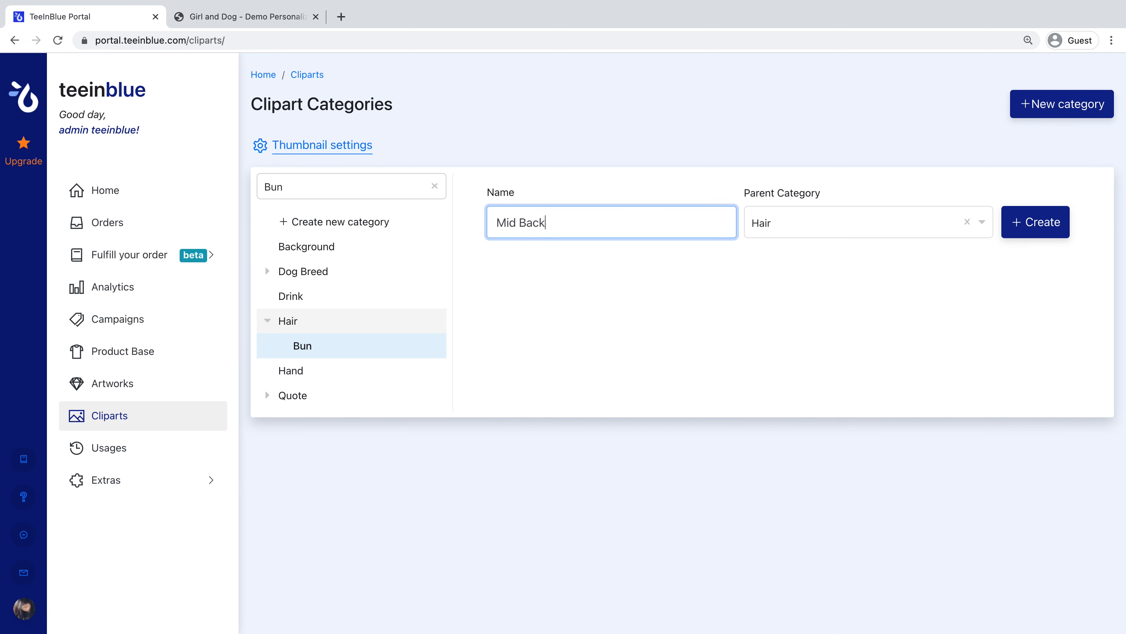
click(1021, 237)
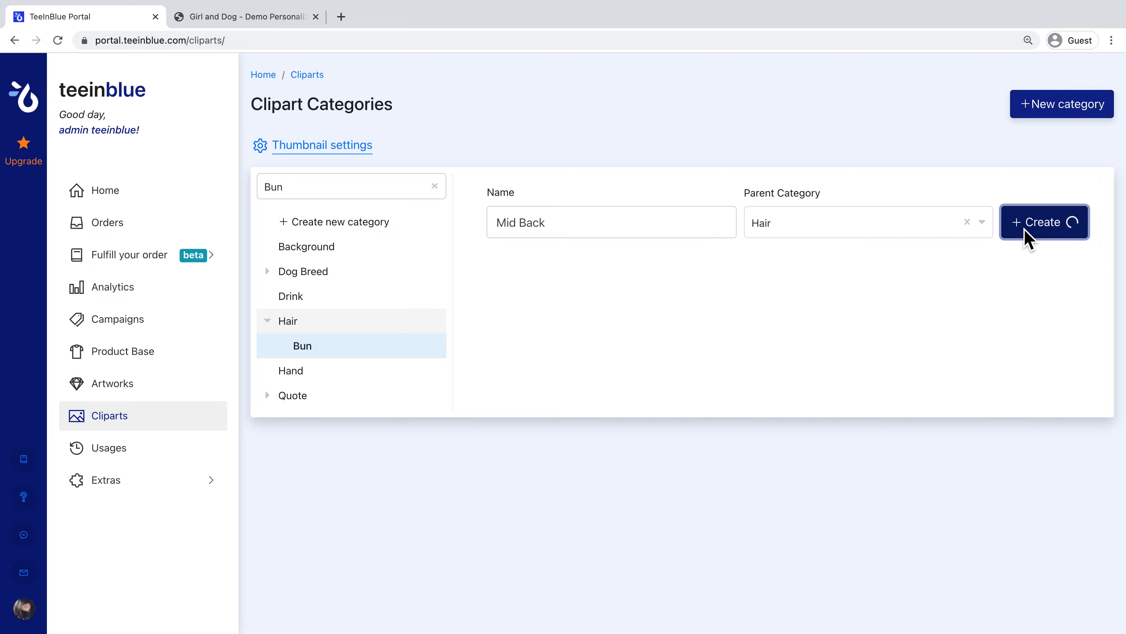
Upload all the images from the hairs/Mid Back folder, 2.png through 14.png, to the Mid Back category.
click(514, 439)
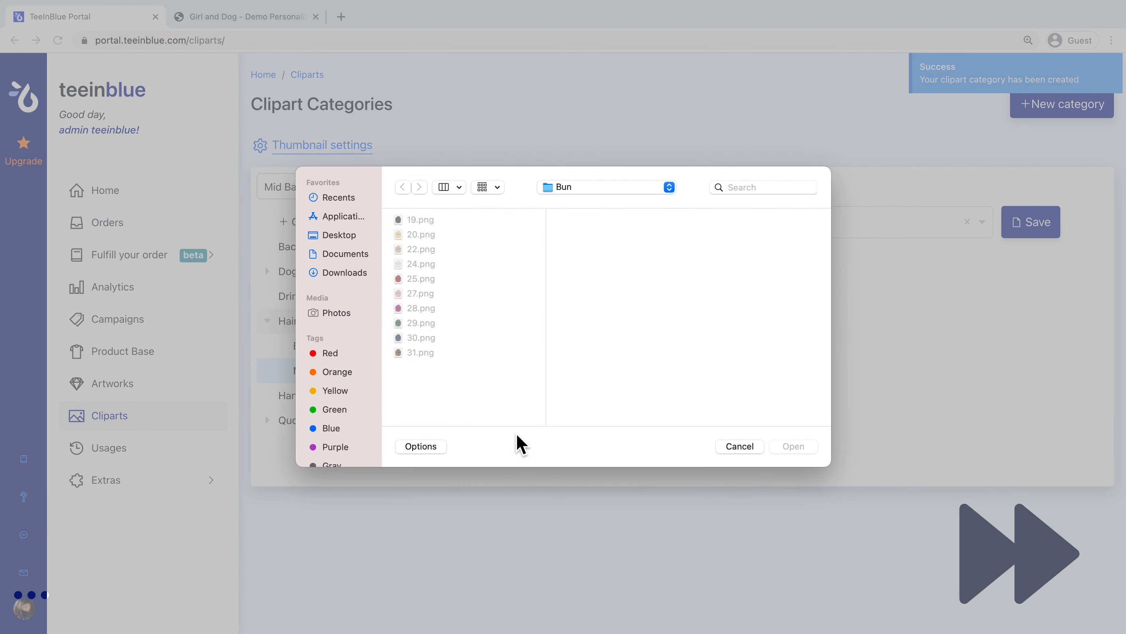
click(576, 185)
click(596, 201)
click(710, 234)
click(709, 221)
shift+click(709, 352)
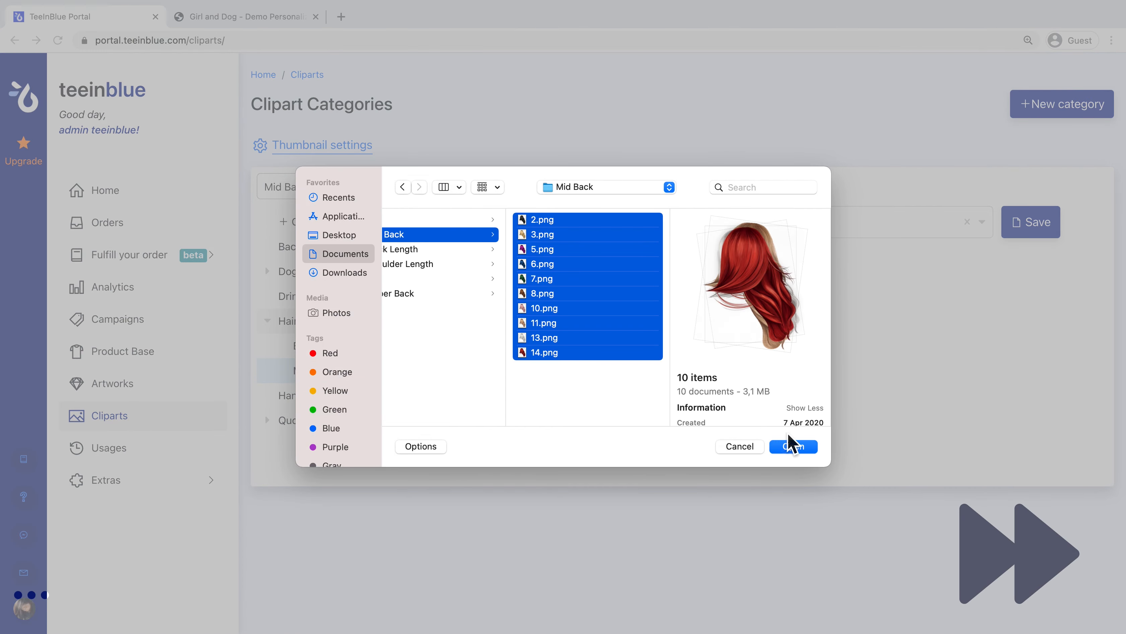
click(794, 446)
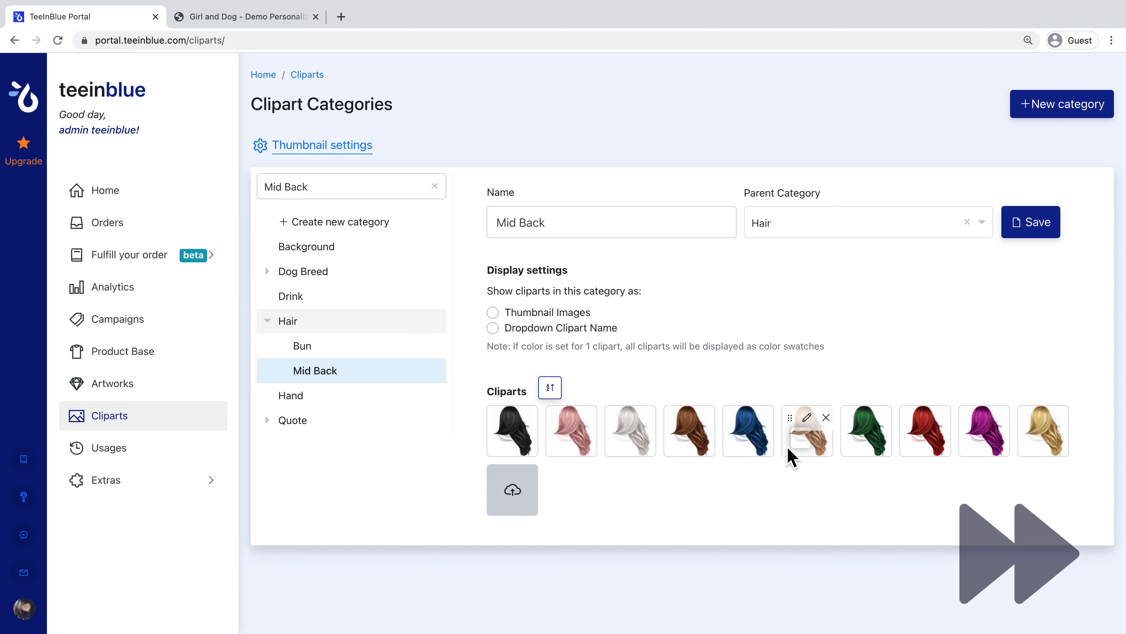
Create another subcategory under Hair named Neck Length.
click(435, 321)
click(565, 230)
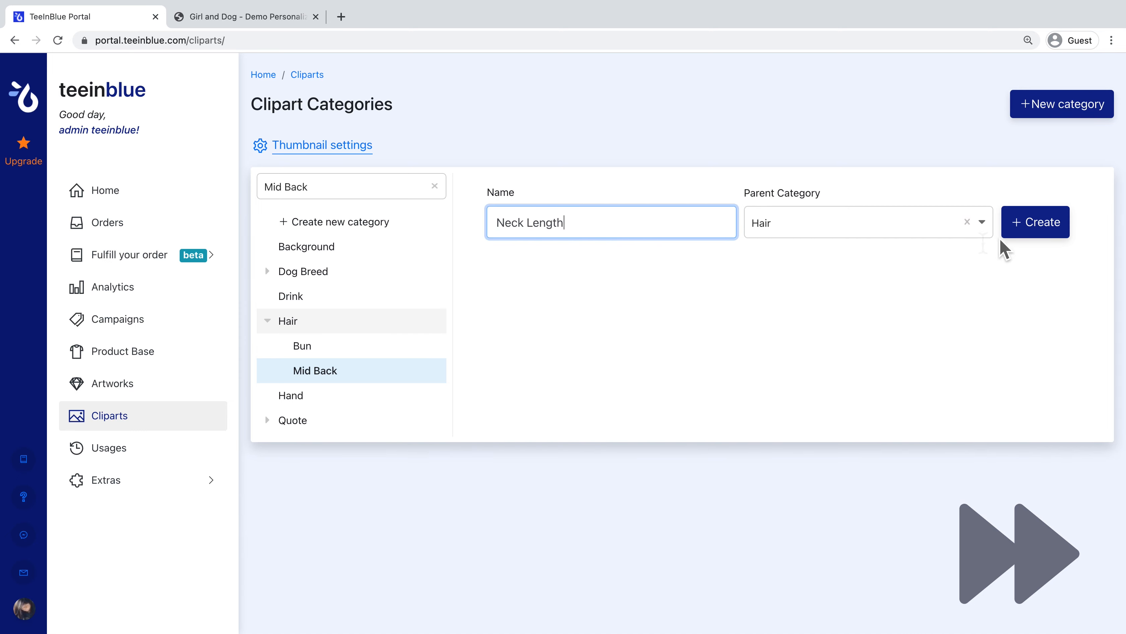
click(1021, 222)
Upload all the images from the hairs/Neck Length folder to the Neck Length category.
click(515, 432)
click(577, 186)
click(570, 212)
click(717, 248)
click(710, 221)
shift+click(577, 352)
click(793, 446)
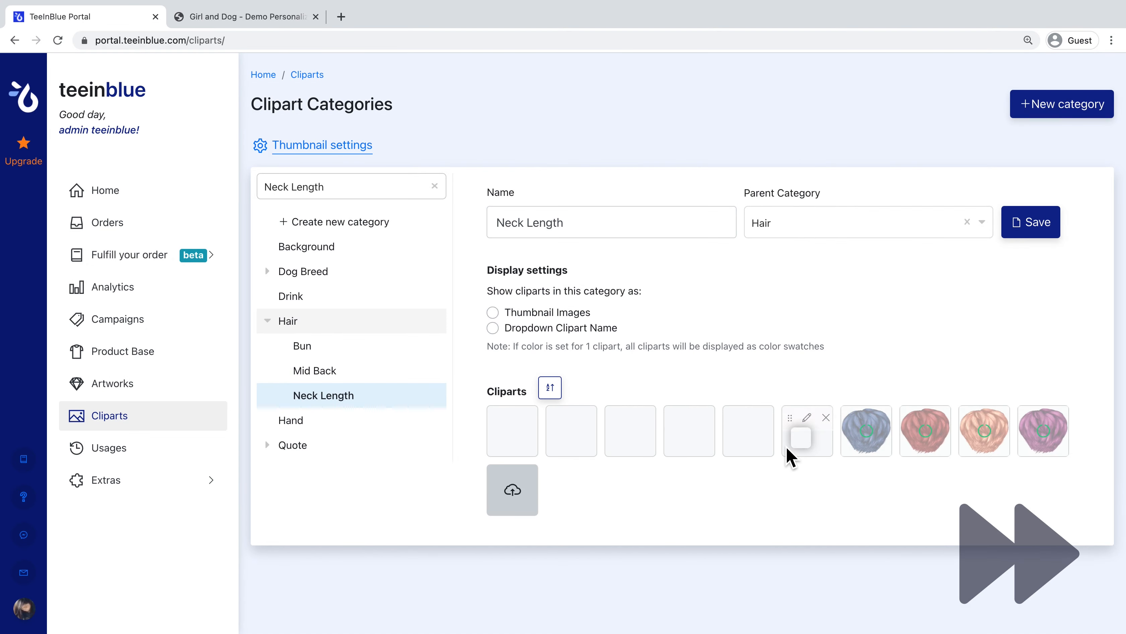
Create another subcategory under Hair named Upper Back.
click(434, 321)
click(524, 231)
text(U)
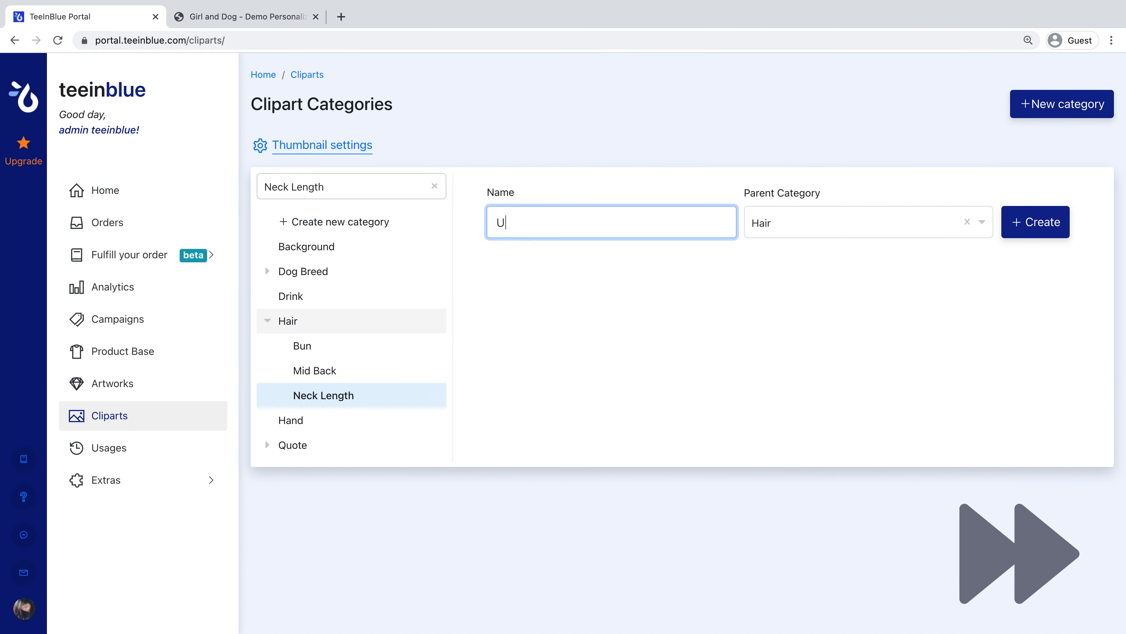
click(1015, 228)
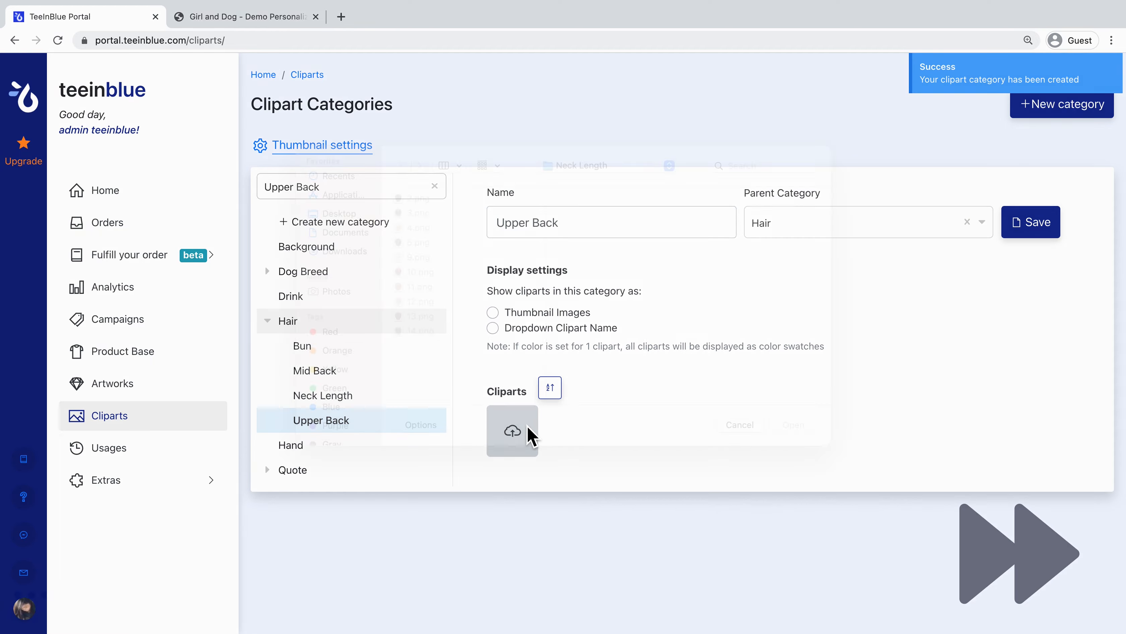
Upload all the images from the hairs/Upper Back folder to the Upper Back category.
click(527, 432)
click(609, 192)
click(608, 203)
click(743, 294)
click(743, 294)
key(super+a)
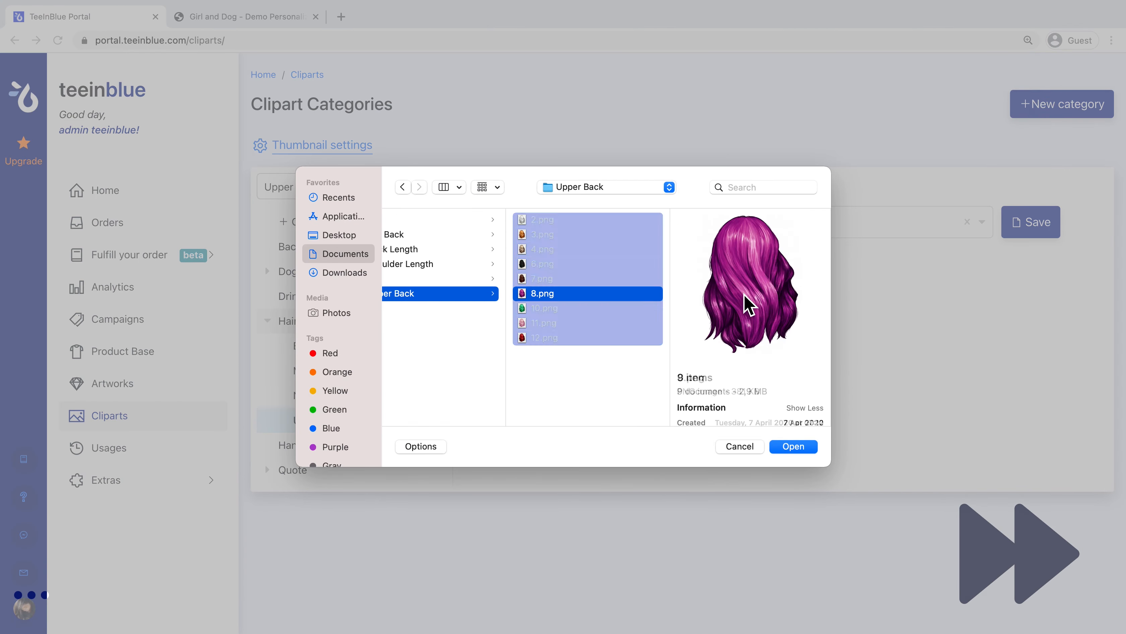
click(793, 446)
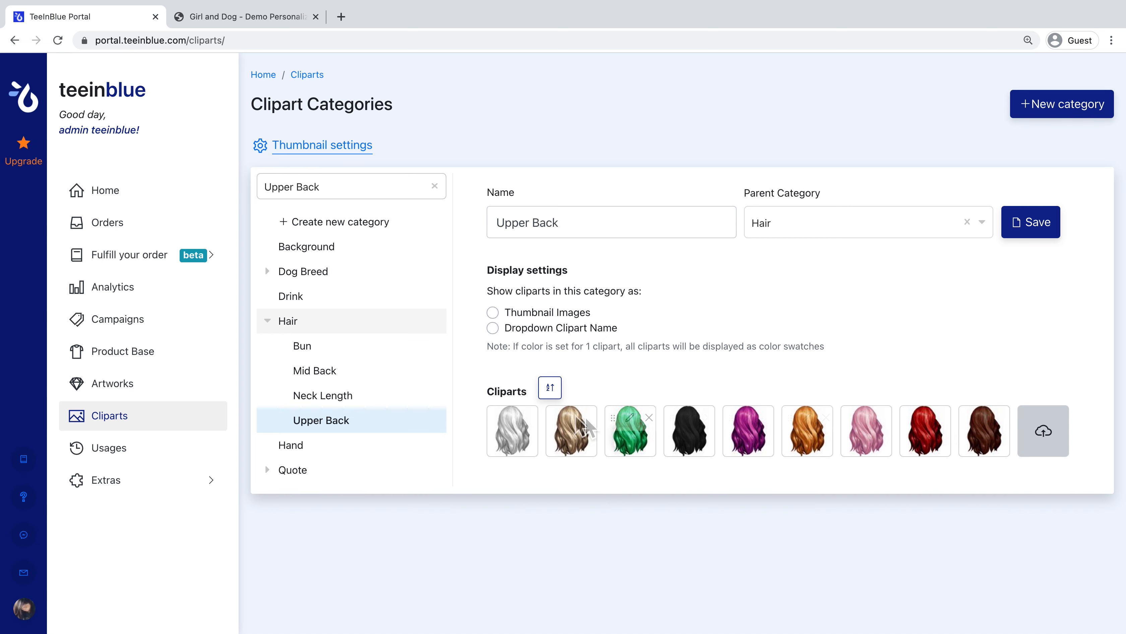
Select the Hair category, and preview the Bun hairstyle in pink on the Girl and Dog demo mug's store page.
click(311, 328)
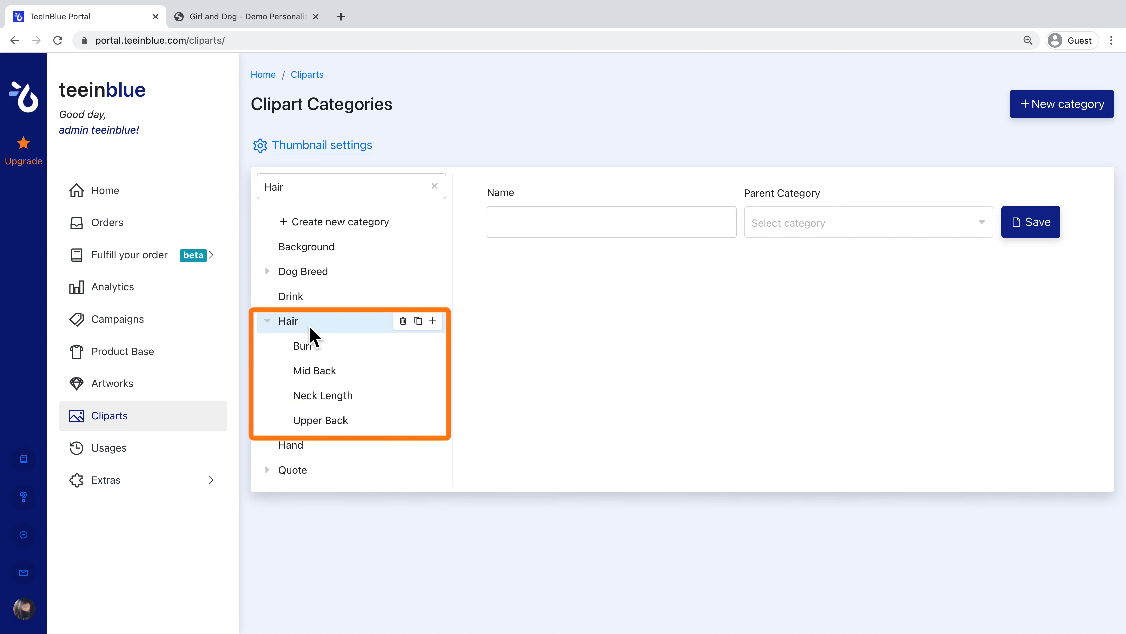
click(285, 23)
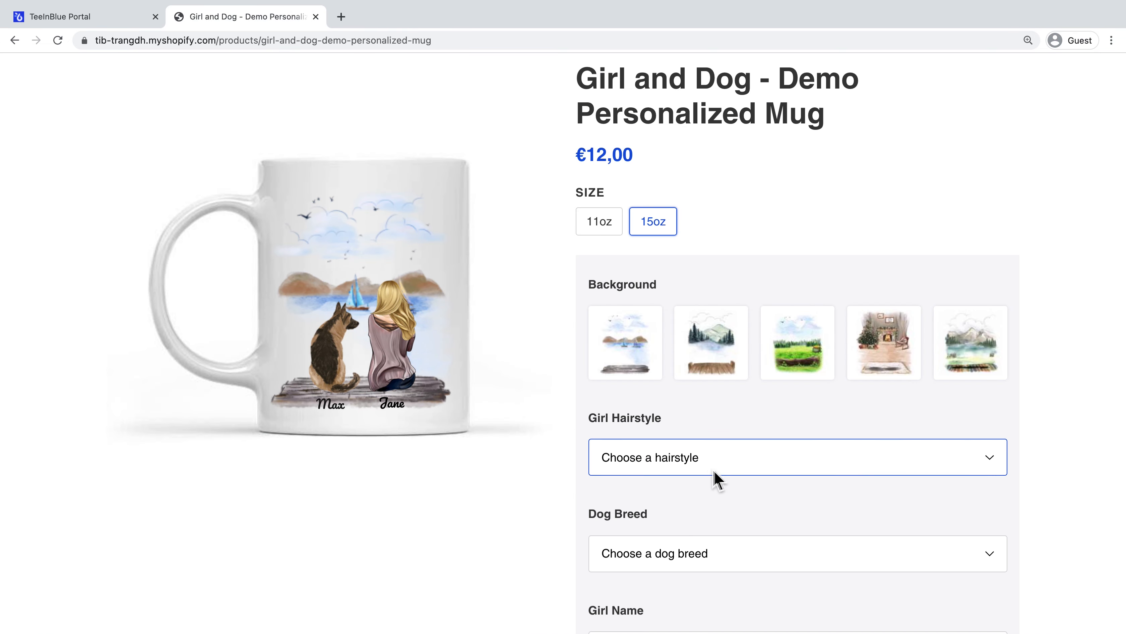
scroll(717, 471, down, 1)
click(720, 450)
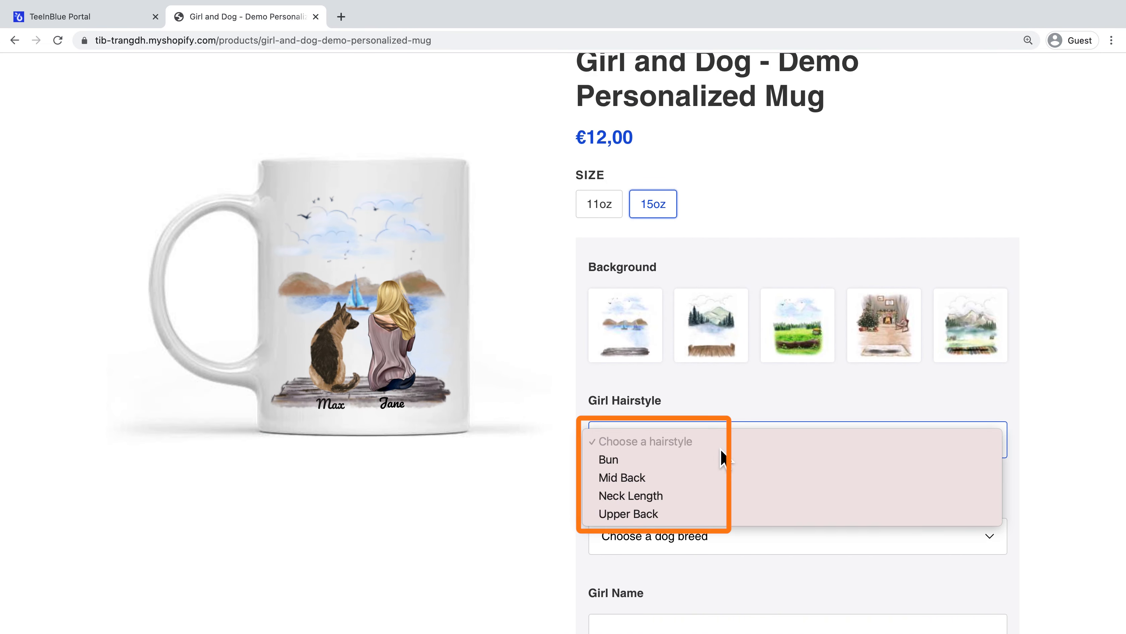
click(720, 460)
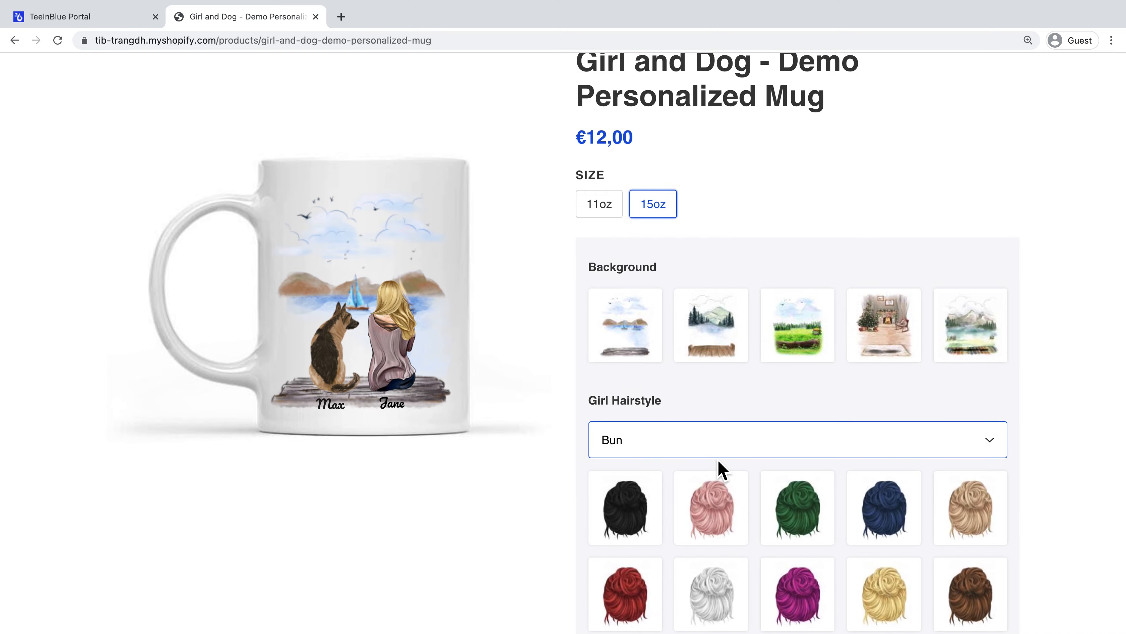
scroll(720, 463, down, 2)
click(715, 440)
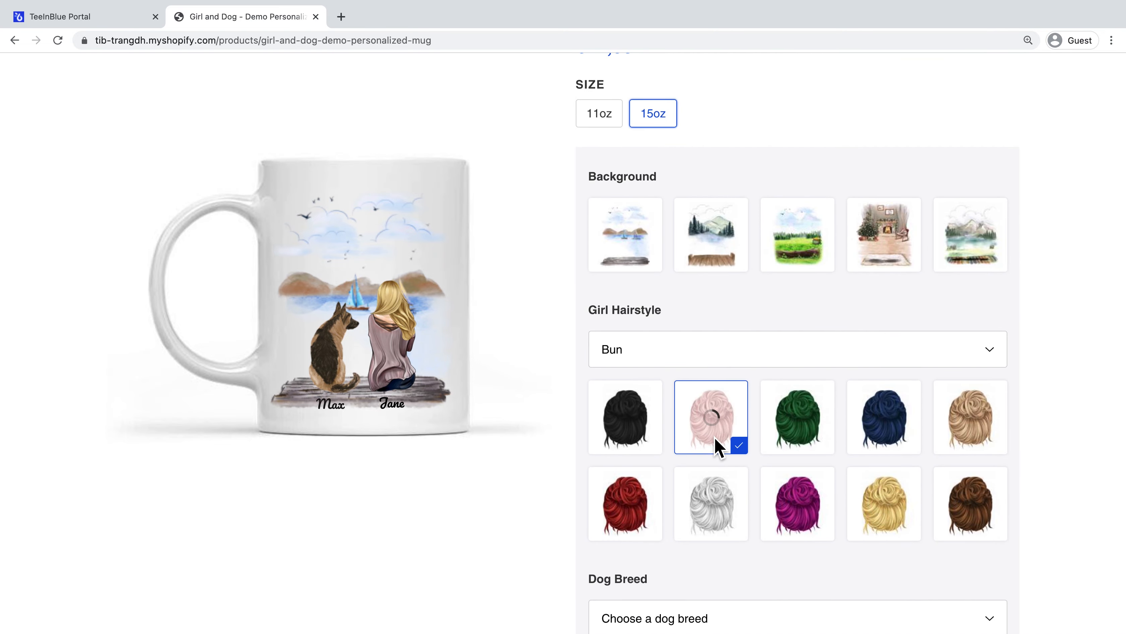
Switch the Girl Hairstyle option to Mid Back and preview its third clipart on the mug.
click(692, 362)
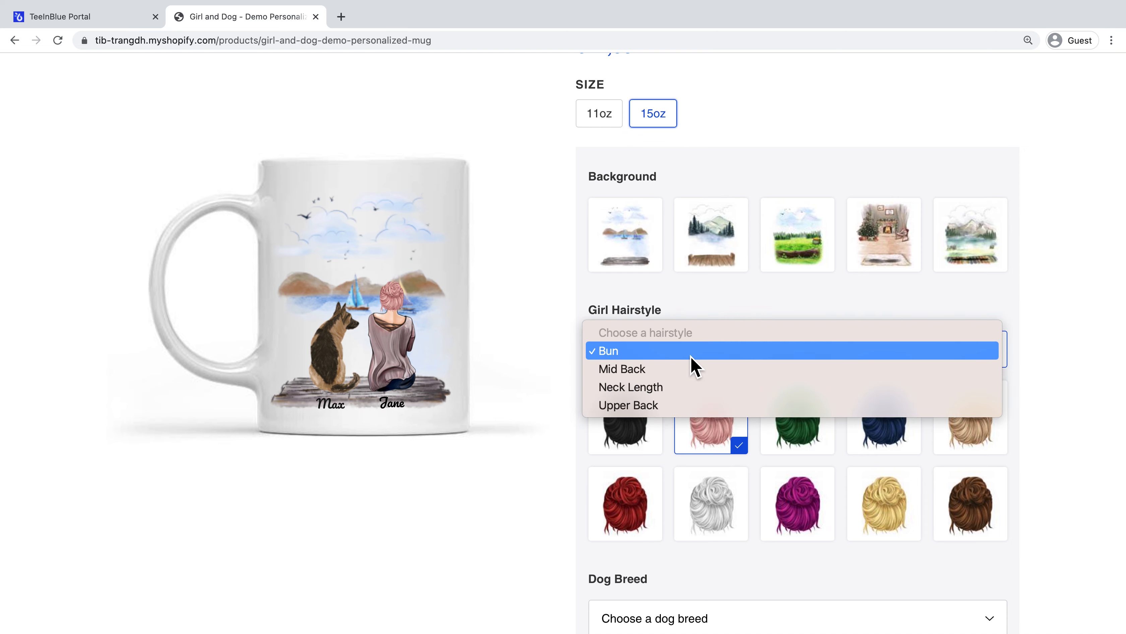
click(695, 369)
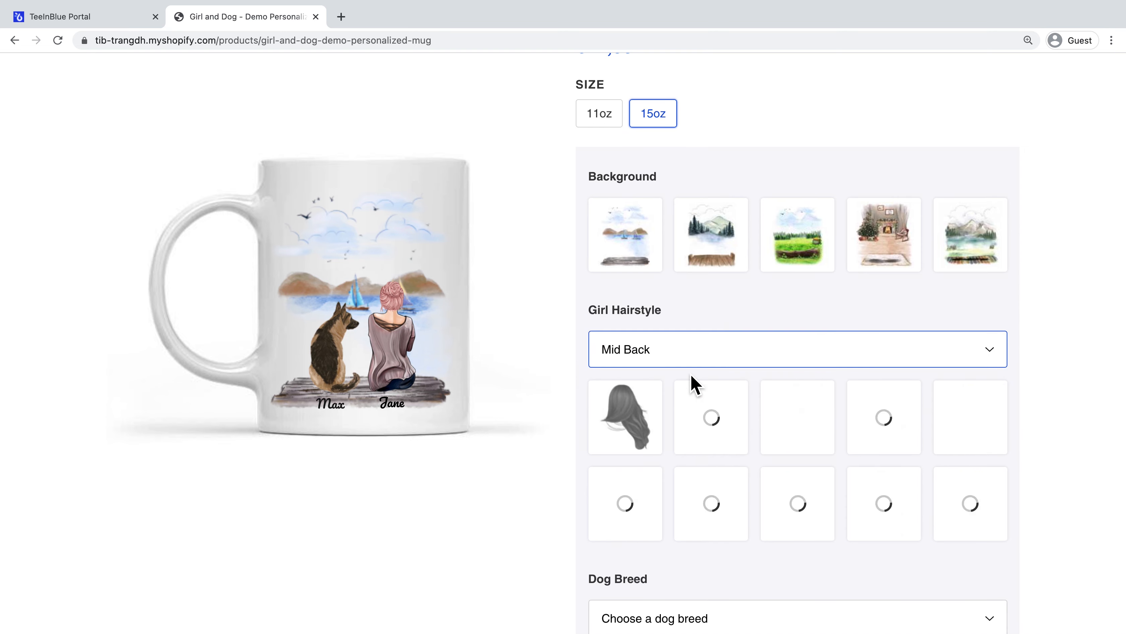
click(812, 426)
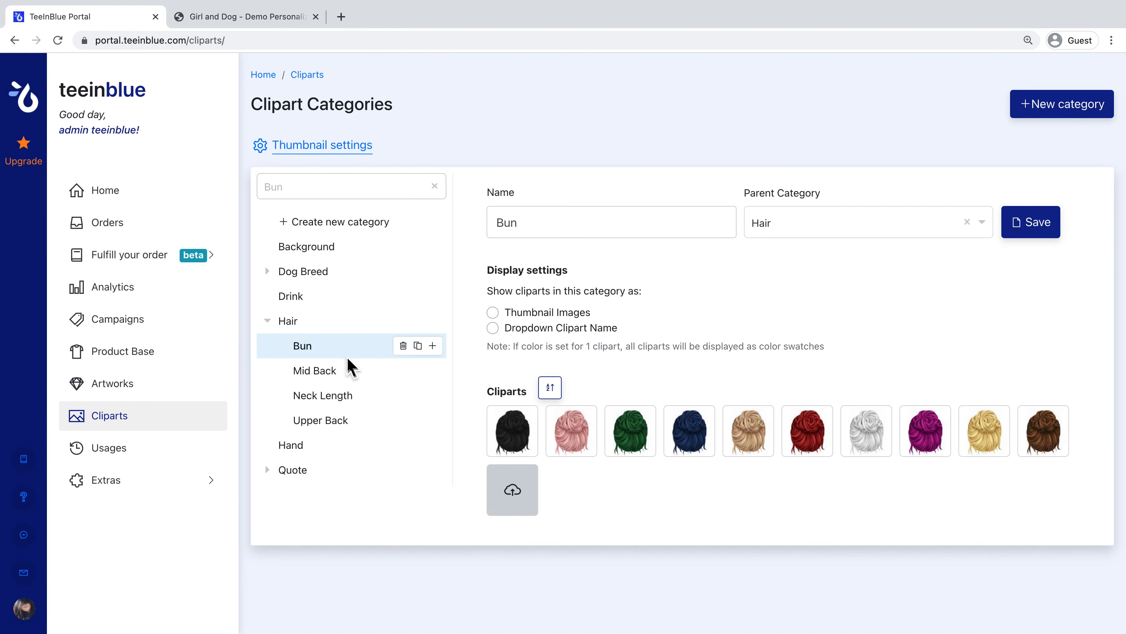
In the TeeInBlue portal's Bun category, reorder the cliparts so pink comes first, followed by green and black.
mouse_move(576, 453)
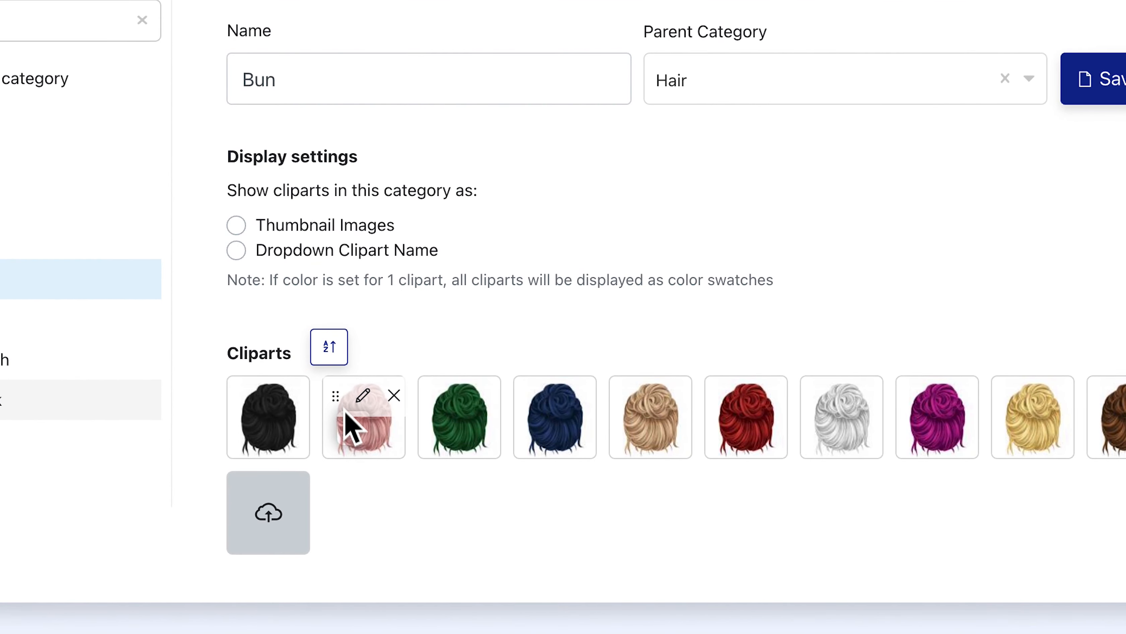
drag(386, 402, 248, 404)
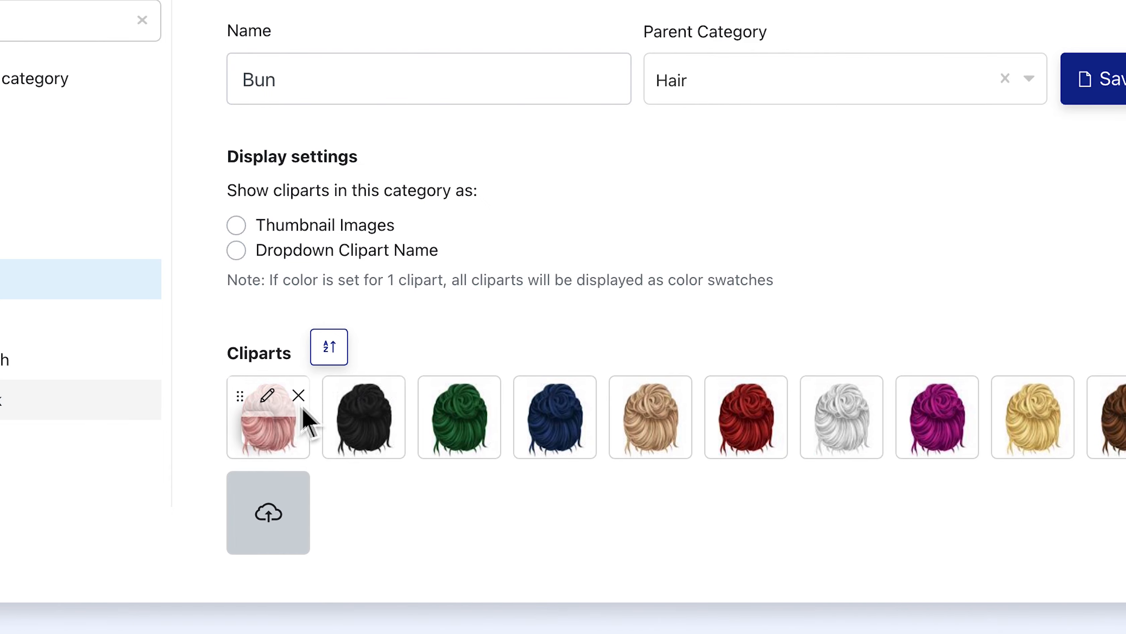
drag(338, 402, 621, 404)
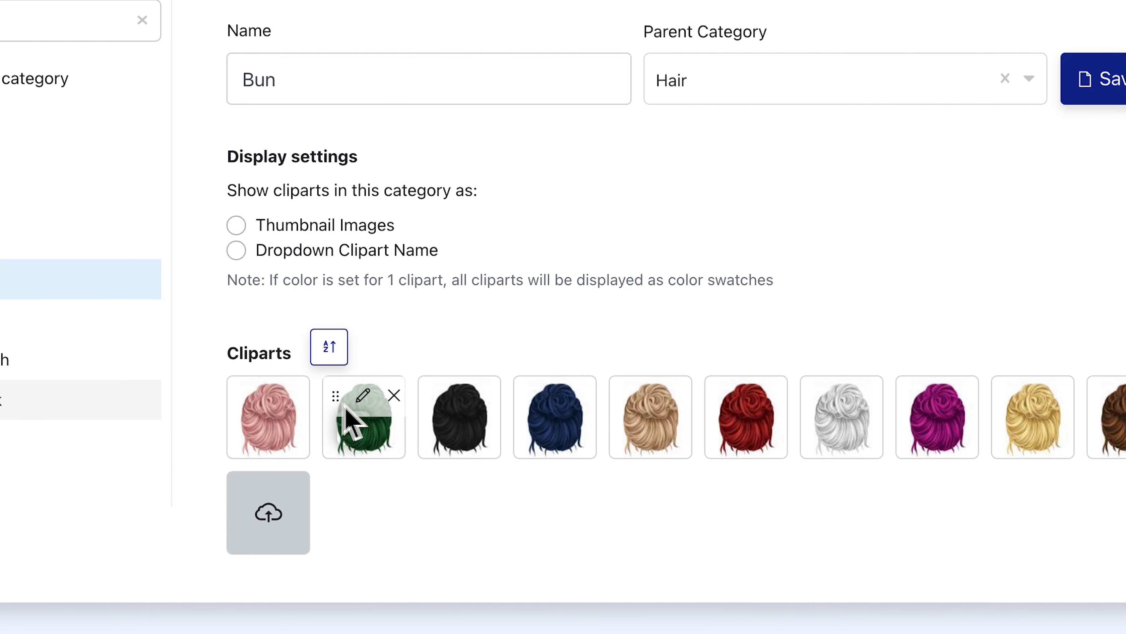
Rename the first clipart in the Bun category to describe its pink color.
click(267, 396)
double_click(69, 215)
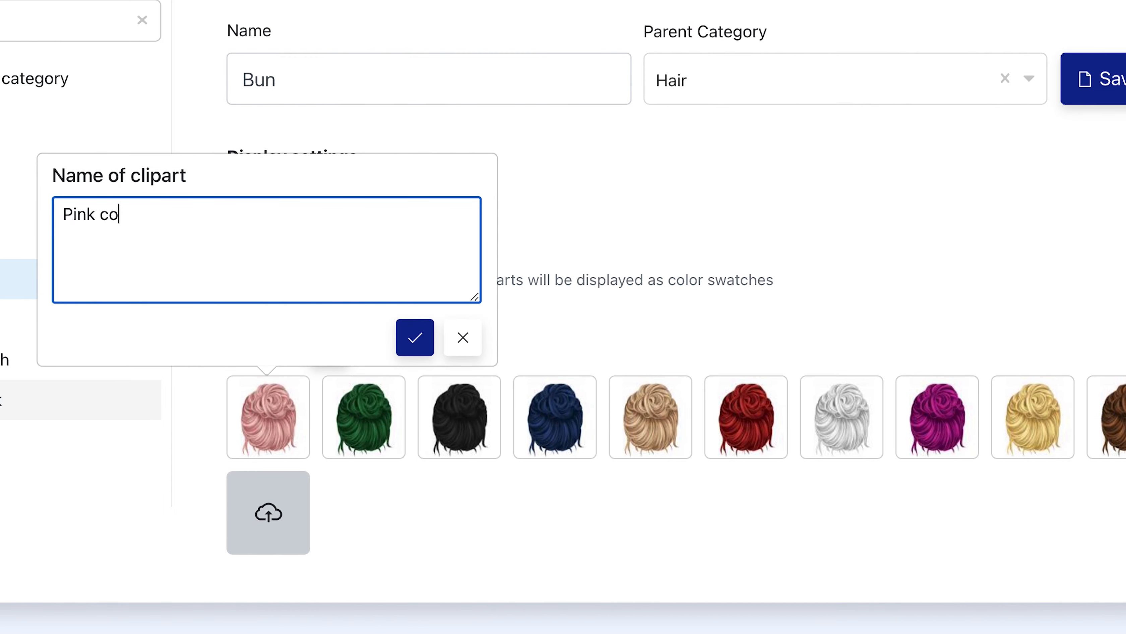
click(415, 338)
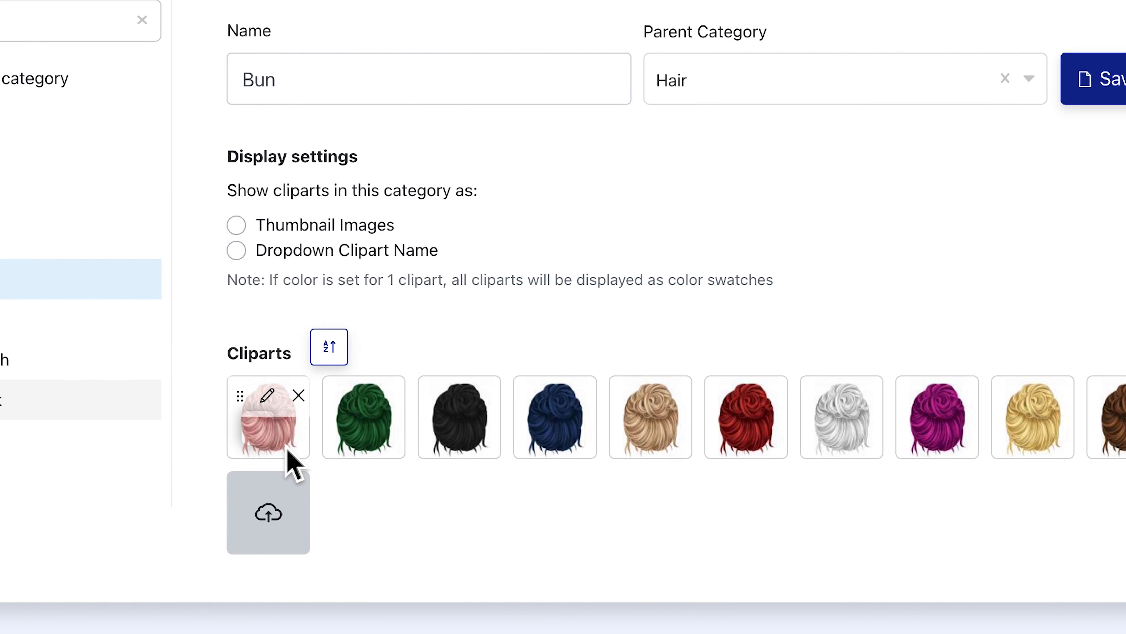
Assign a light pink swatch (FFB2D9) to the first clipart in the Bun category.
click(268, 448)
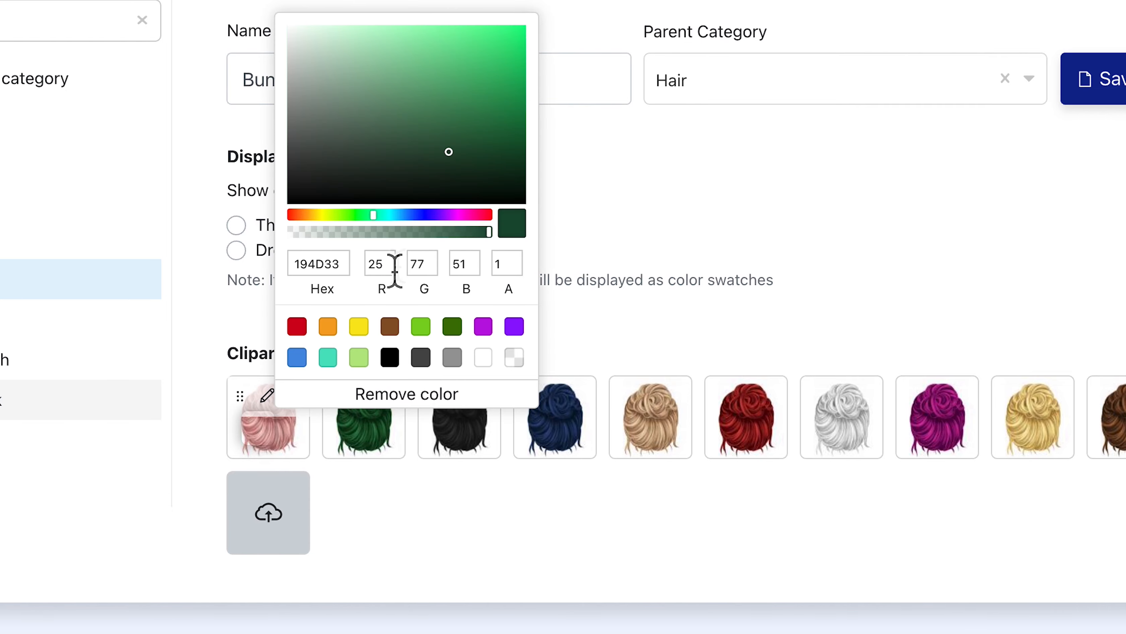
click(462, 216)
drag(444, 69, 367, 30)
click(477, 215)
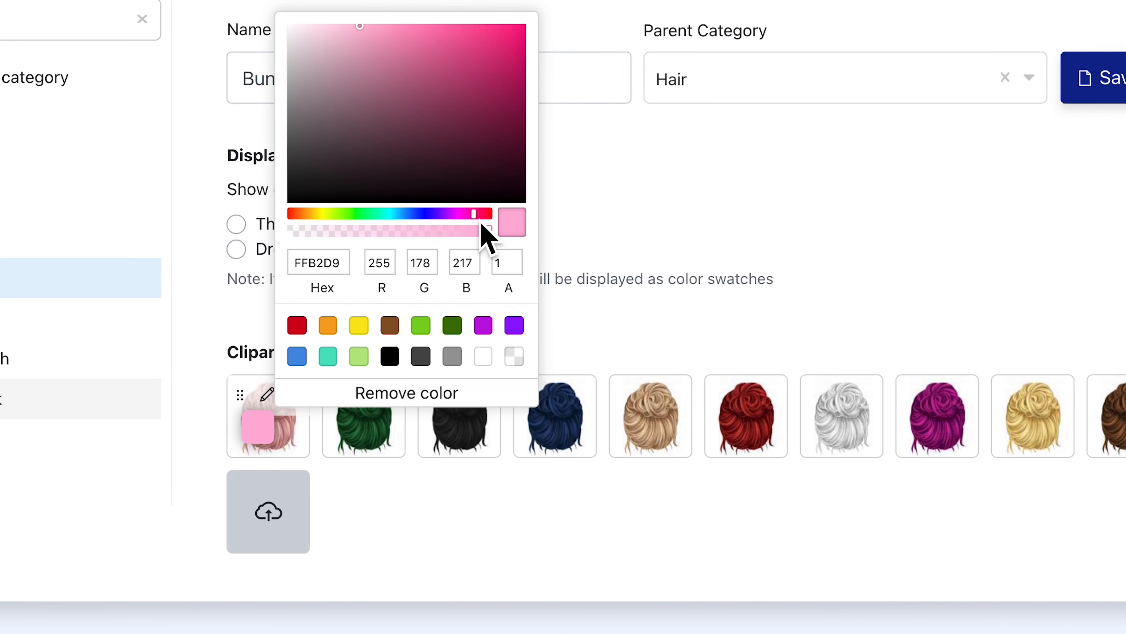
click(412, 499)
Assign a dark green swatch to the second Bun clipart and a black swatch to the third.
click(364, 430)
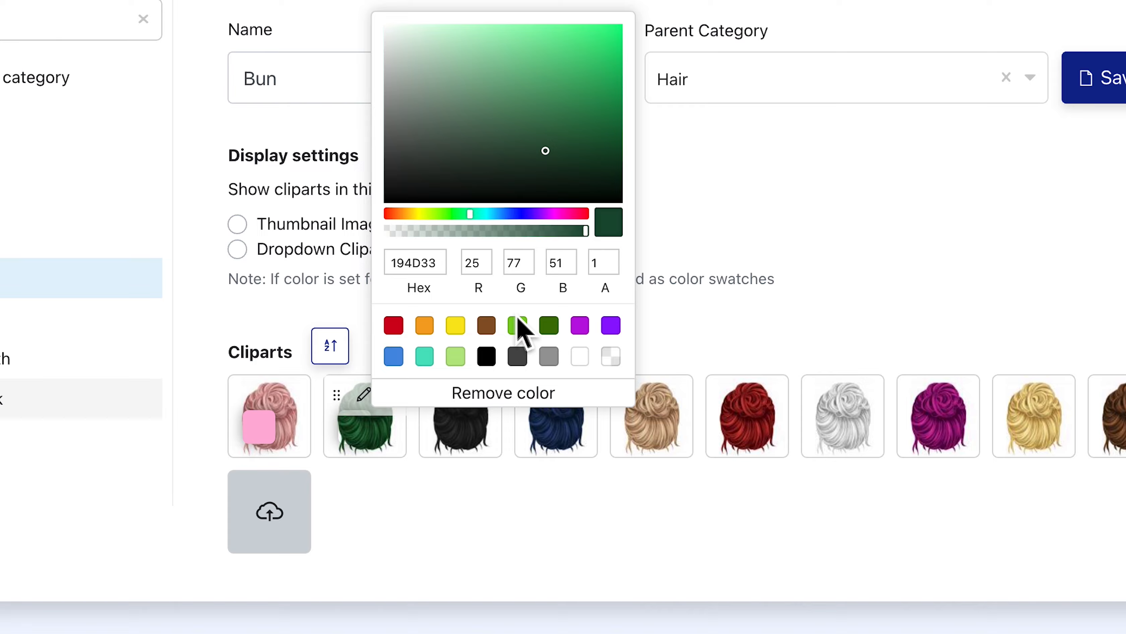
click(549, 325)
click(459, 439)
click(584, 364)
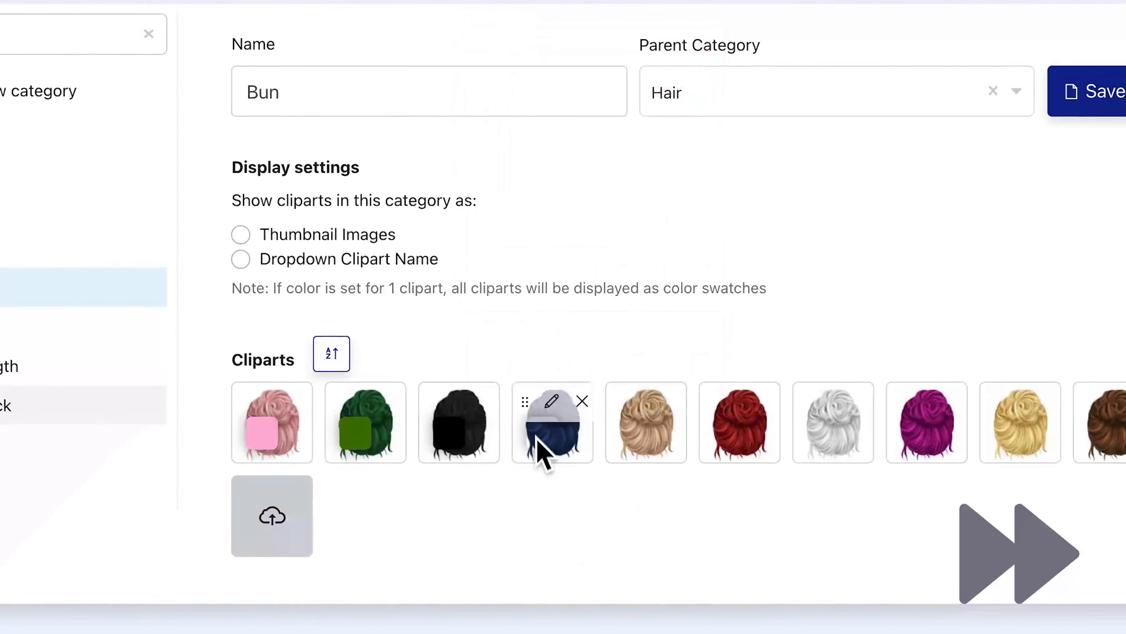
Assign a custom dark blue swatch to the fourth Bun clipart.
click(541, 446)
click(579, 363)
click(770, 112)
click(694, 232)
click(649, 541)
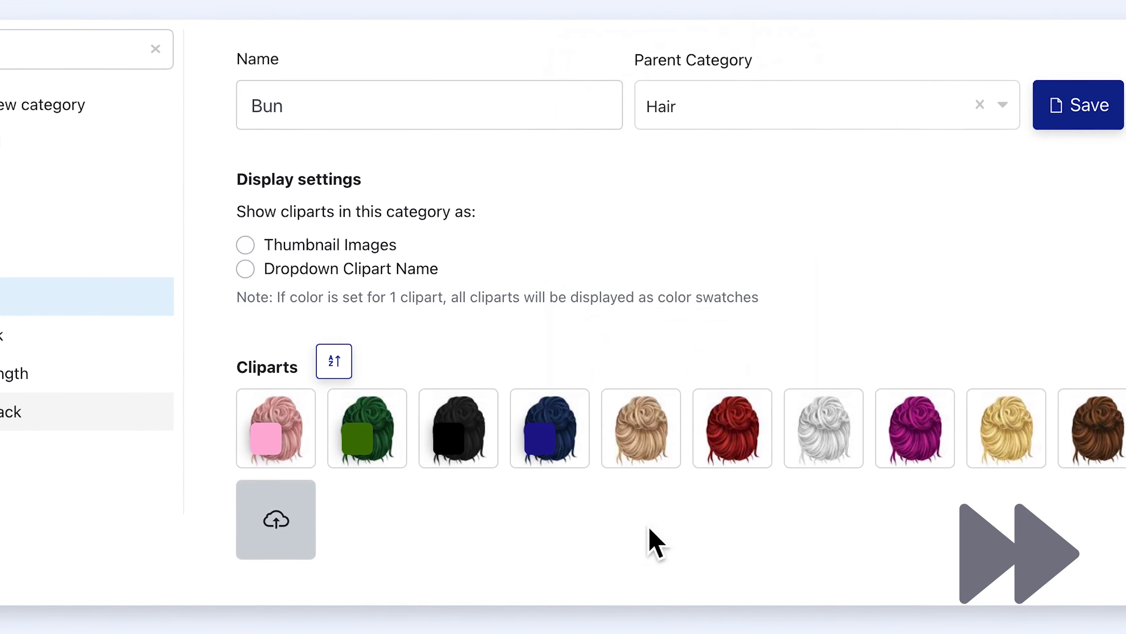
Assign light orange, red, light gray and purple swatches to the fifth through eighth Bun cliparts.
click(638, 432)
click(696, 339)
click(786, 52)
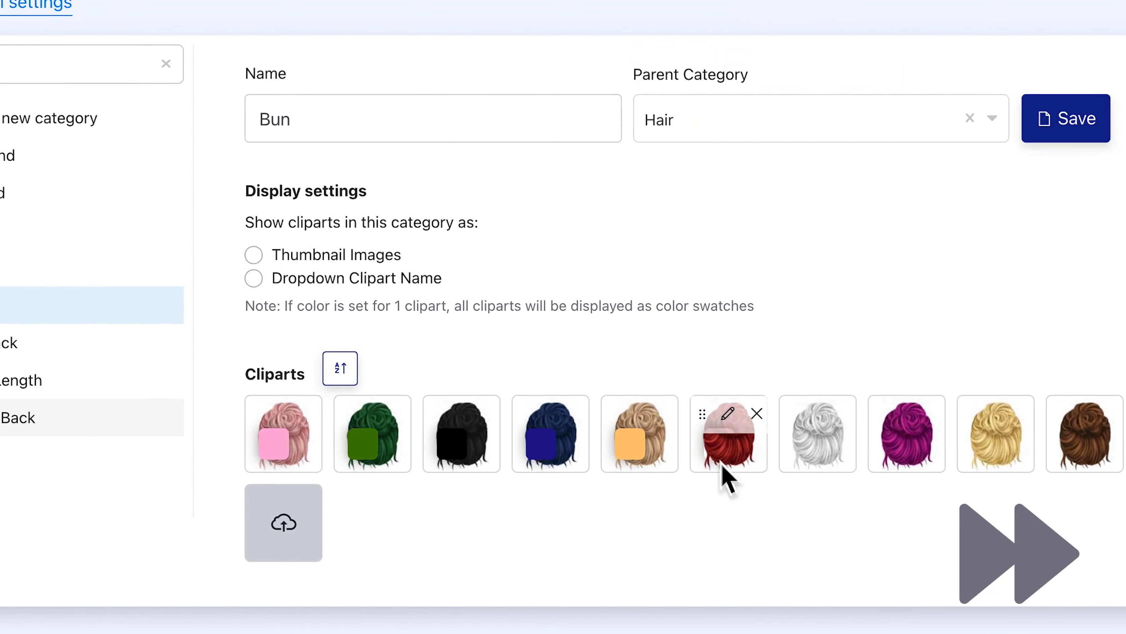
click(728, 412)
click(755, 350)
click(817, 411)
click(1020, 376)
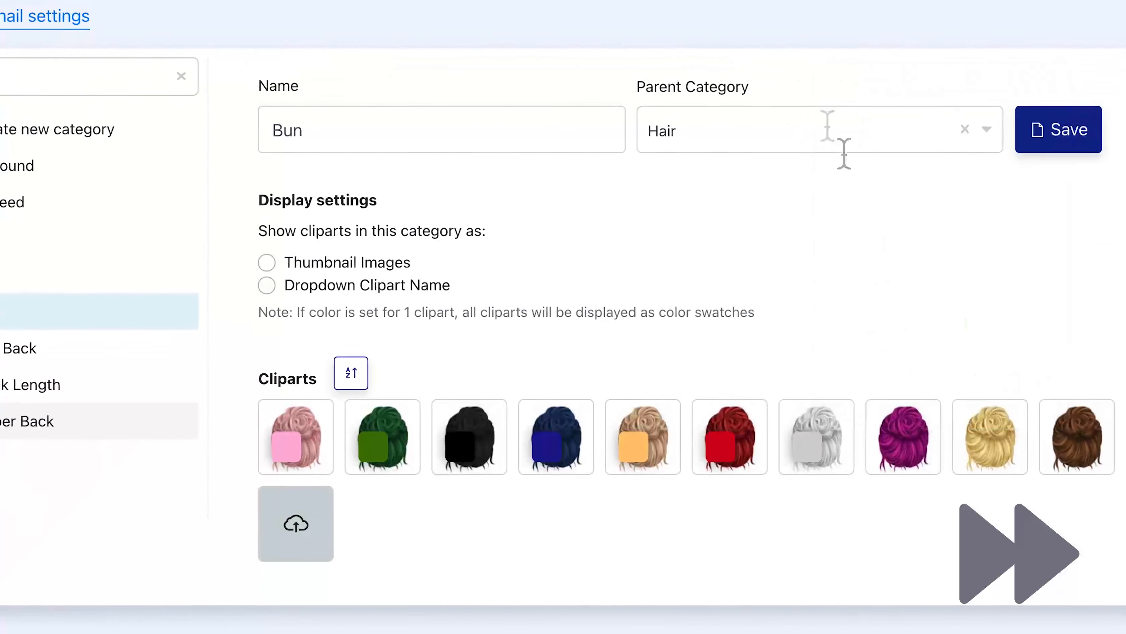
click(896, 446)
click(1012, 352)
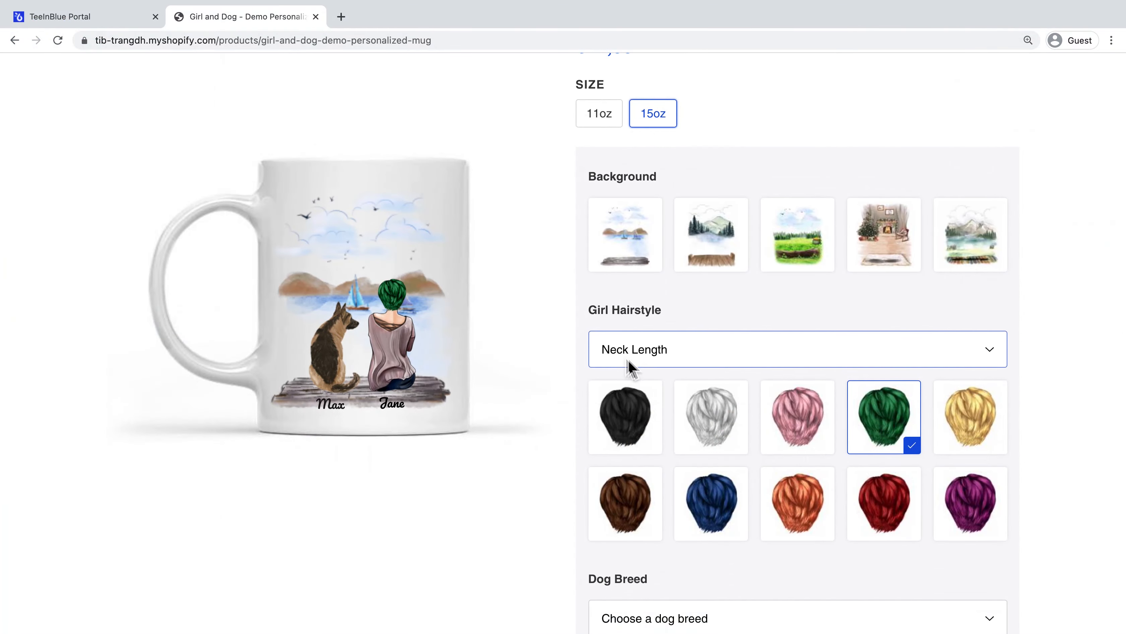
On the demo mug's store page, switch Girl Hairstyle to Bun and preview the pink, green and black swatches.
click(647, 360)
click(649, 318)
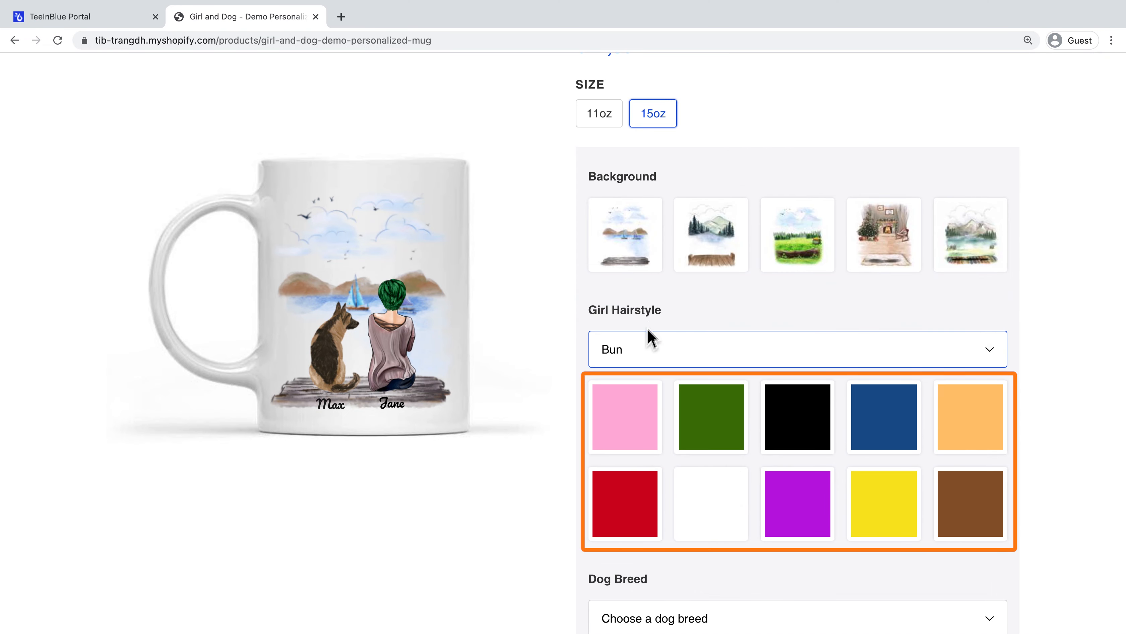
click(622, 420)
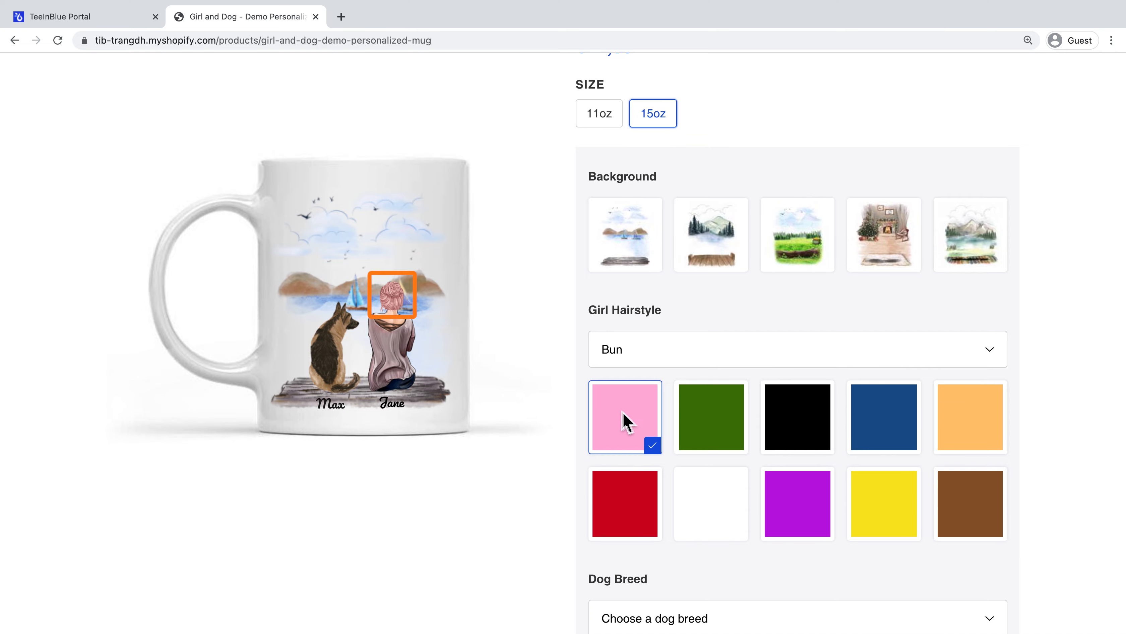
click(719, 432)
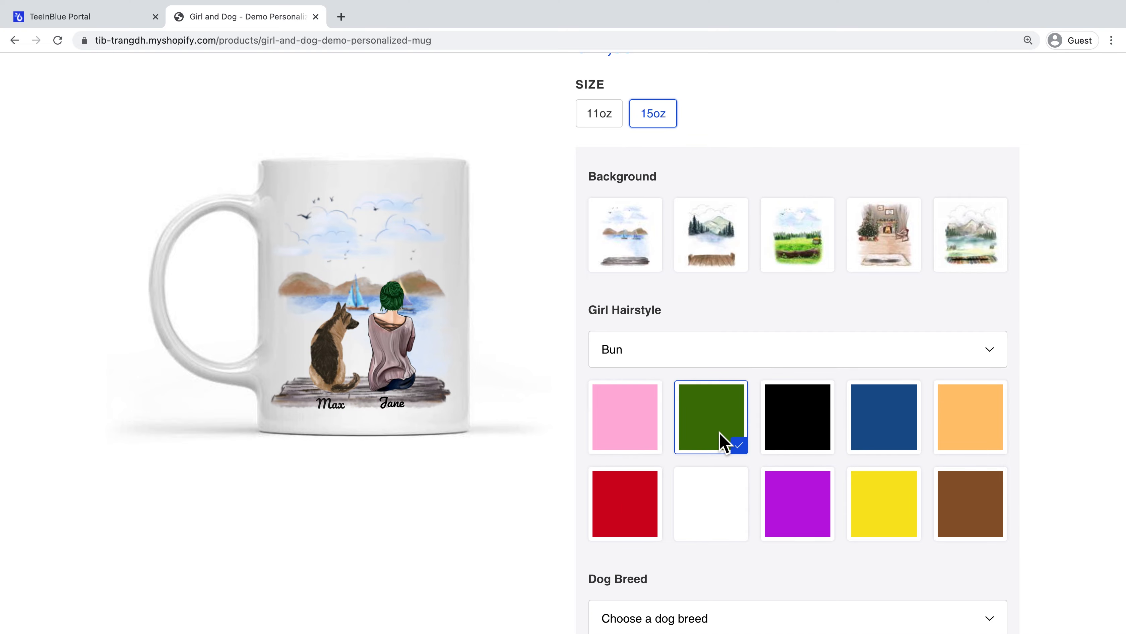
click(807, 439)
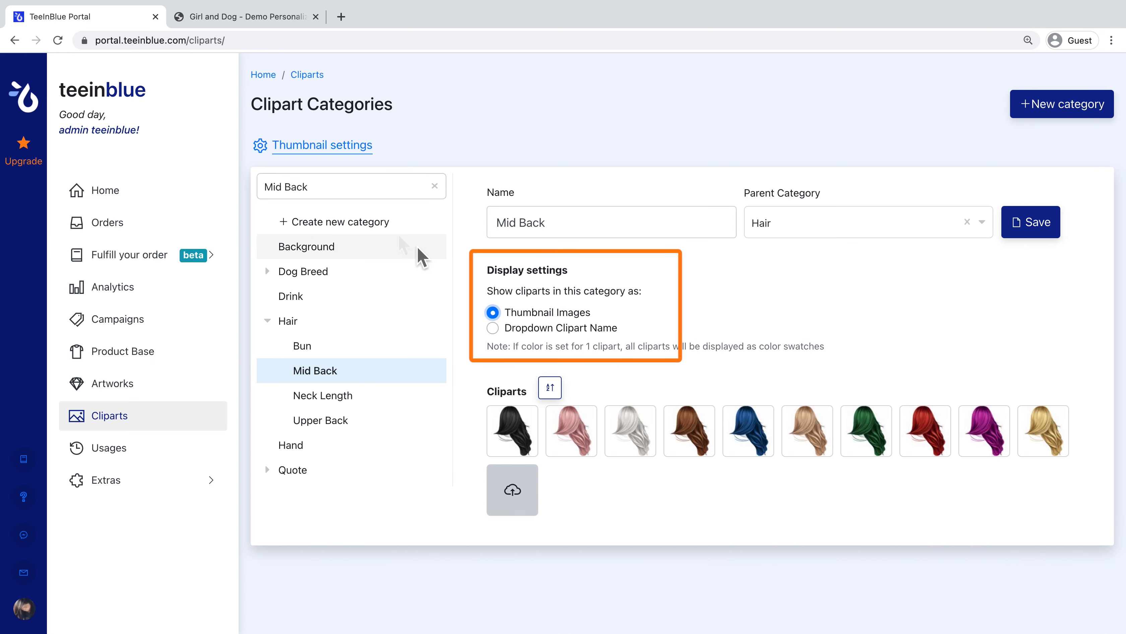
In the TeeInBlue portal, set the Mid Back category to show its cliparts as Dropdown Clipart Name.
click(264, 26)
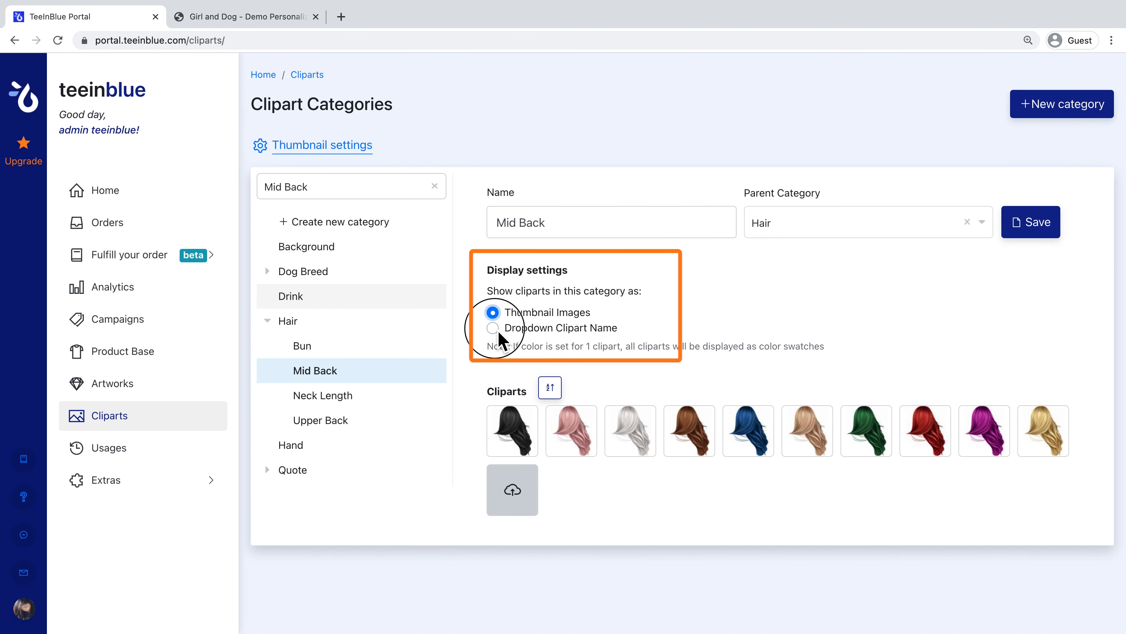
click(498, 330)
On the mug's store page, preview the Mid Back hairstyle in Pink, Silver and Blue.
click(574, 402)
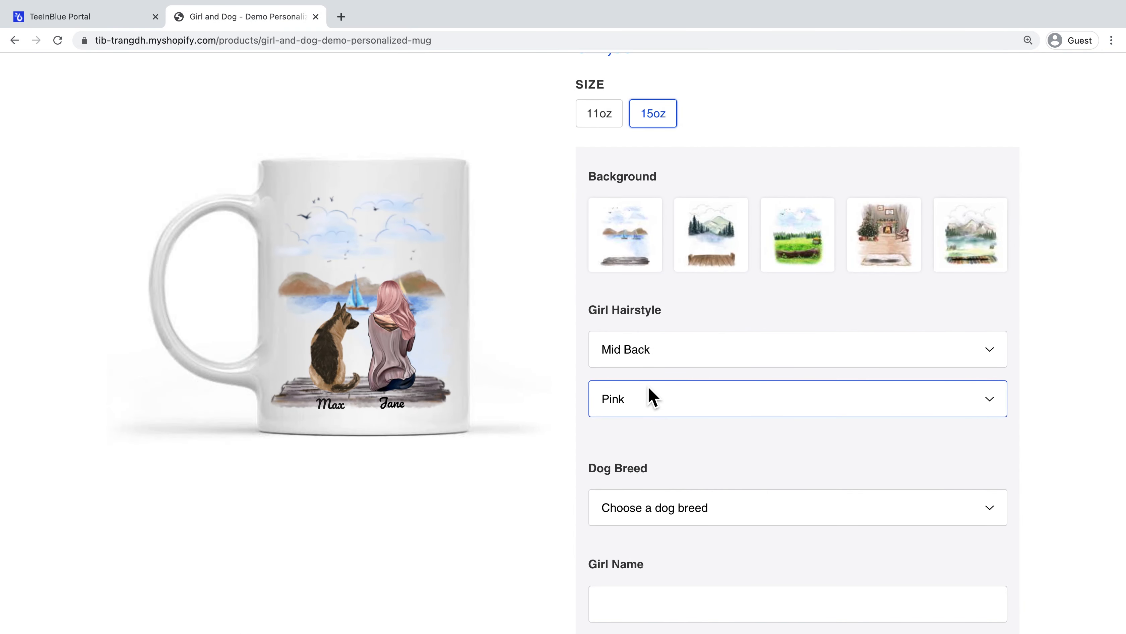
click(653, 396)
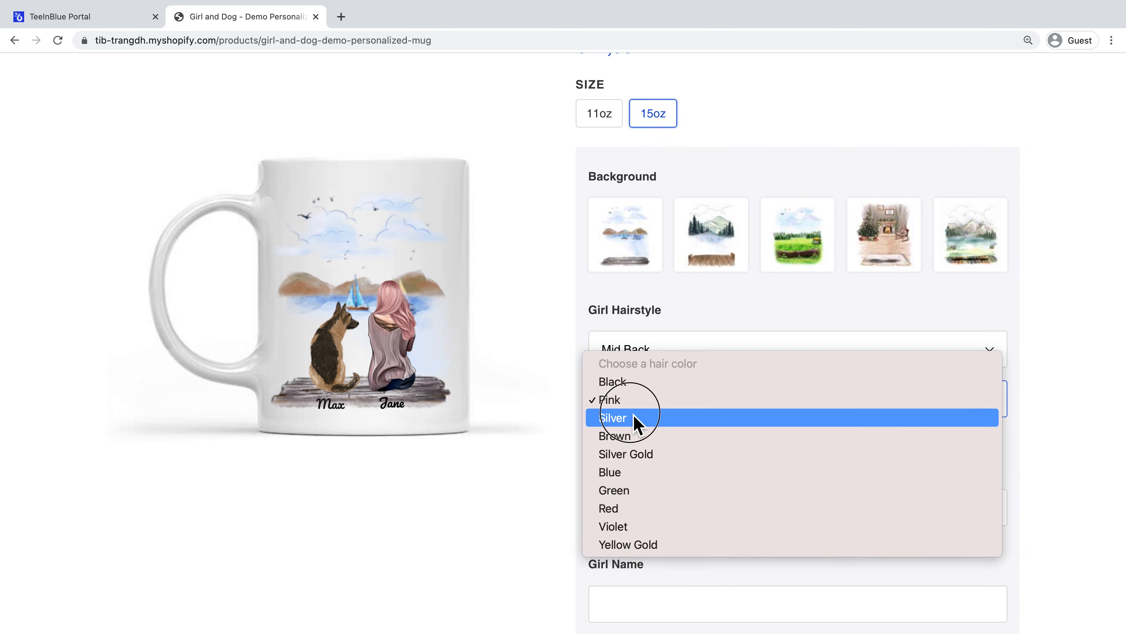
click(635, 419)
click(644, 406)
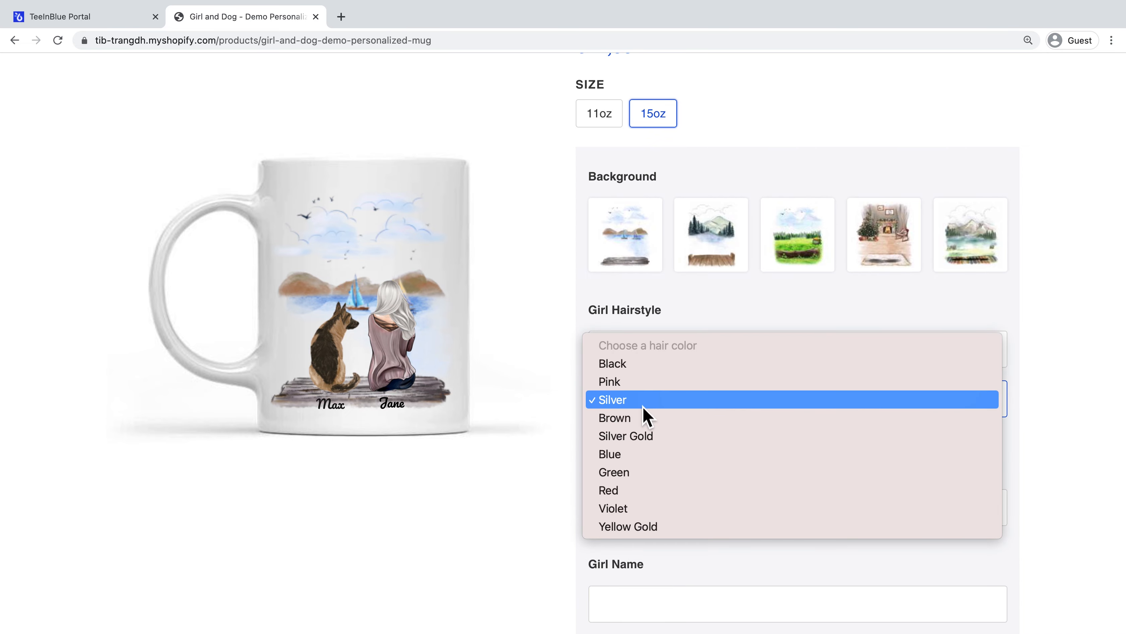
click(639, 455)
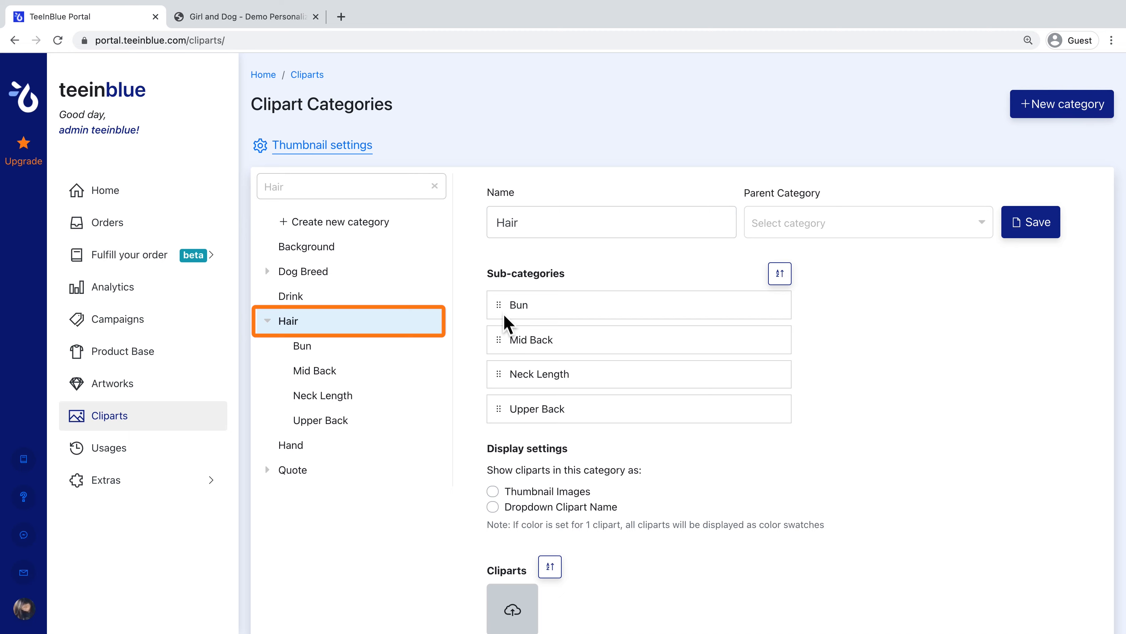
In the portal's Hair category, try moving the Bun sub-category, and sort the sub-categories alphabetically.
mouse_move(502, 307)
mouse_down()
mouse_move(511, 407)
mouse_move(500, 406)
mouse_move(493, 307)
mouse_move(510, 309)
mouse_up()
click(784, 279)
click(785, 284)
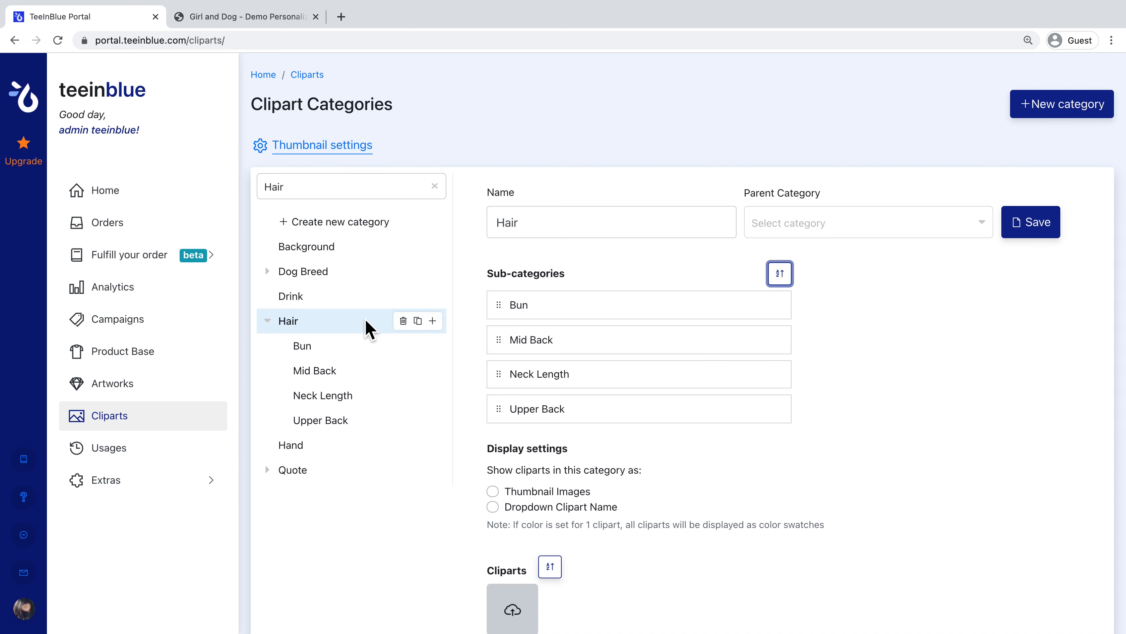
Set the clipart thumbnails' maximum width limit to the recommended 300px and save the clipart settings.
click(323, 153)
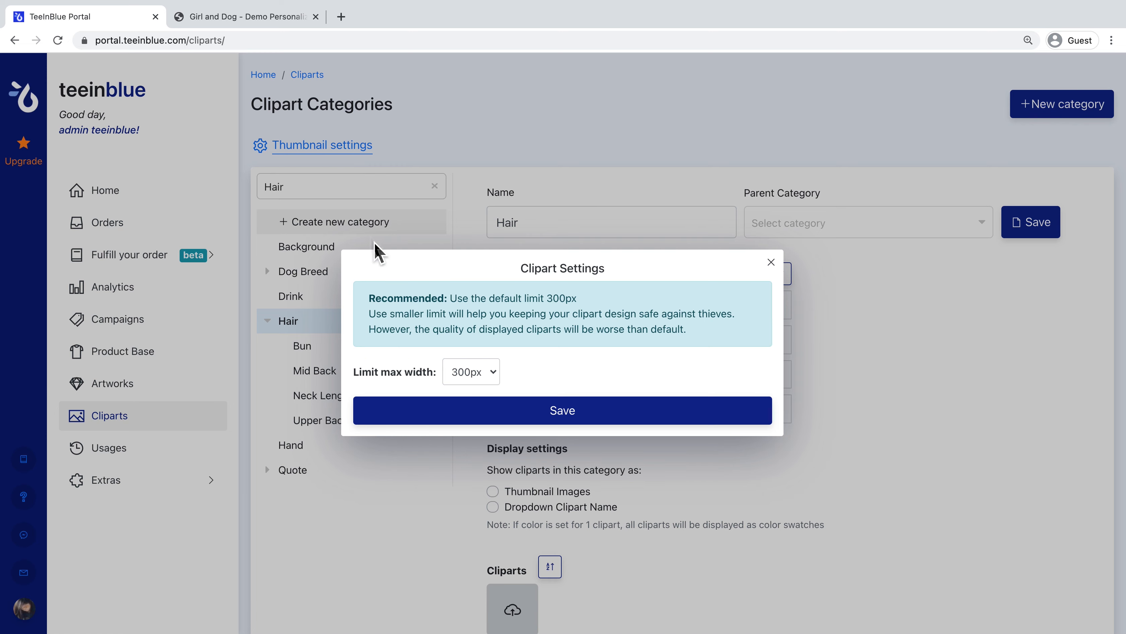
click(493, 372)
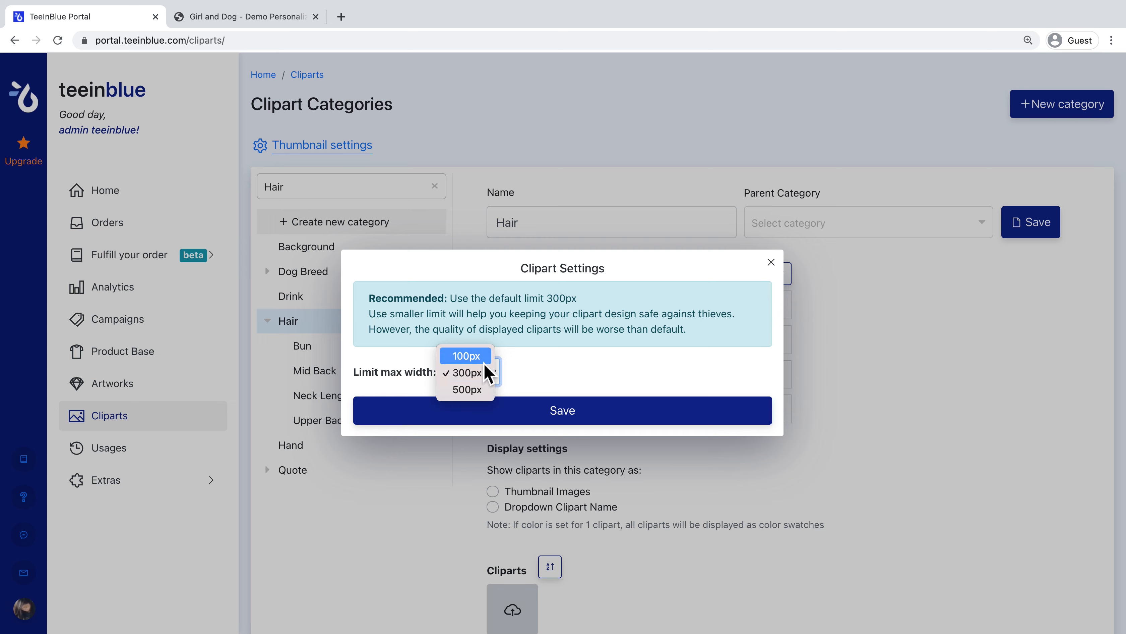
click(484, 373)
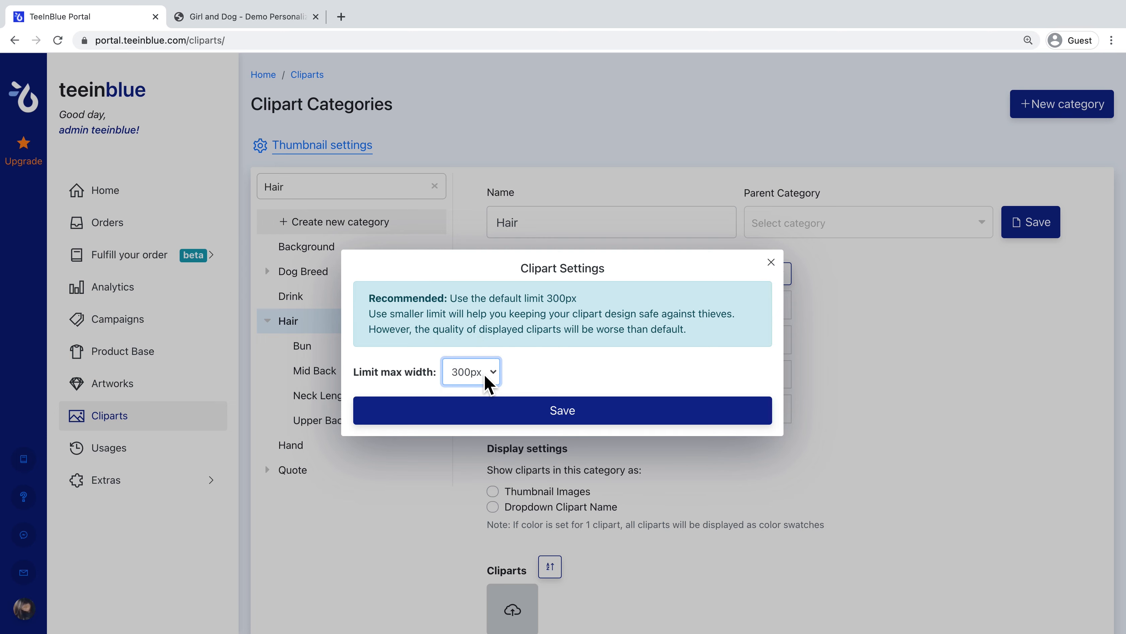
click(569, 421)
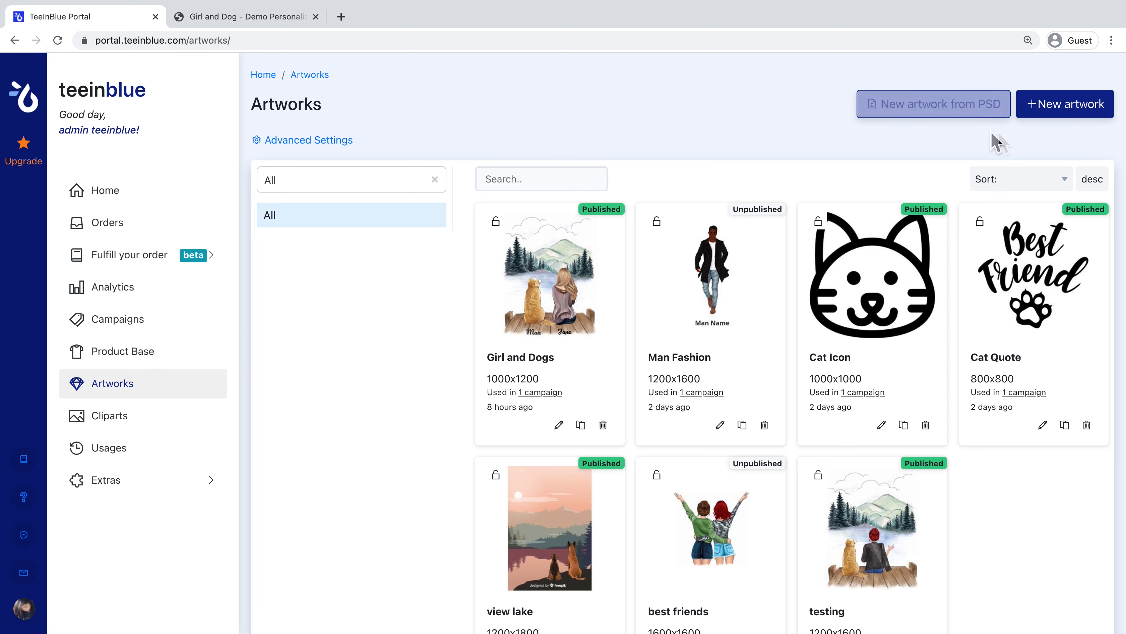
Start a new artwork and name it Girl and Dogs.
click(1065, 125)
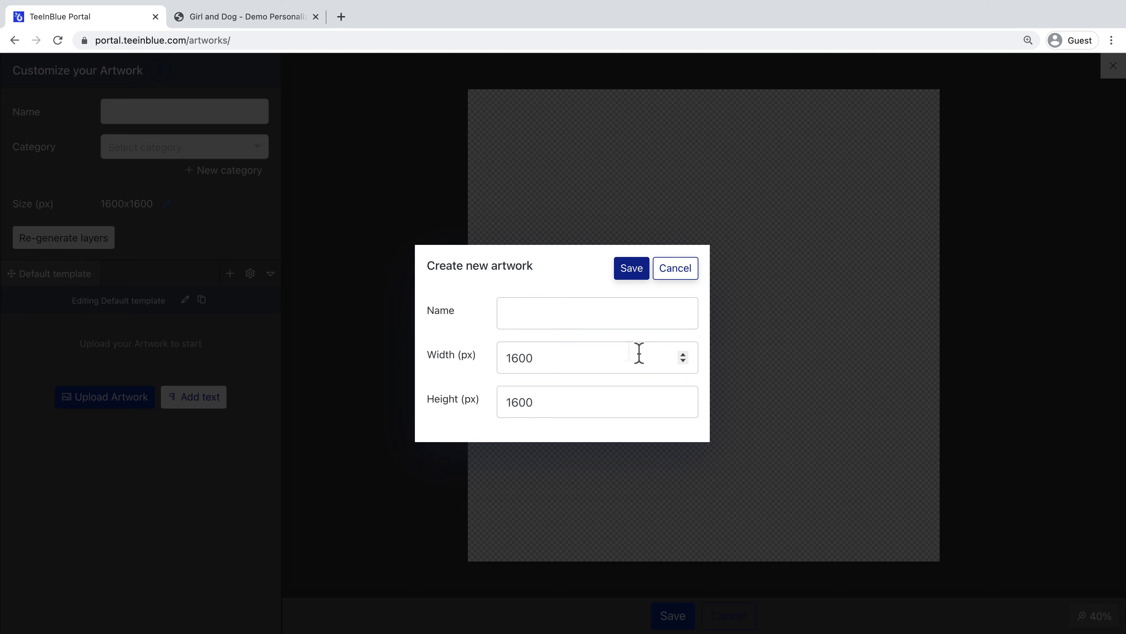
click(576, 322)
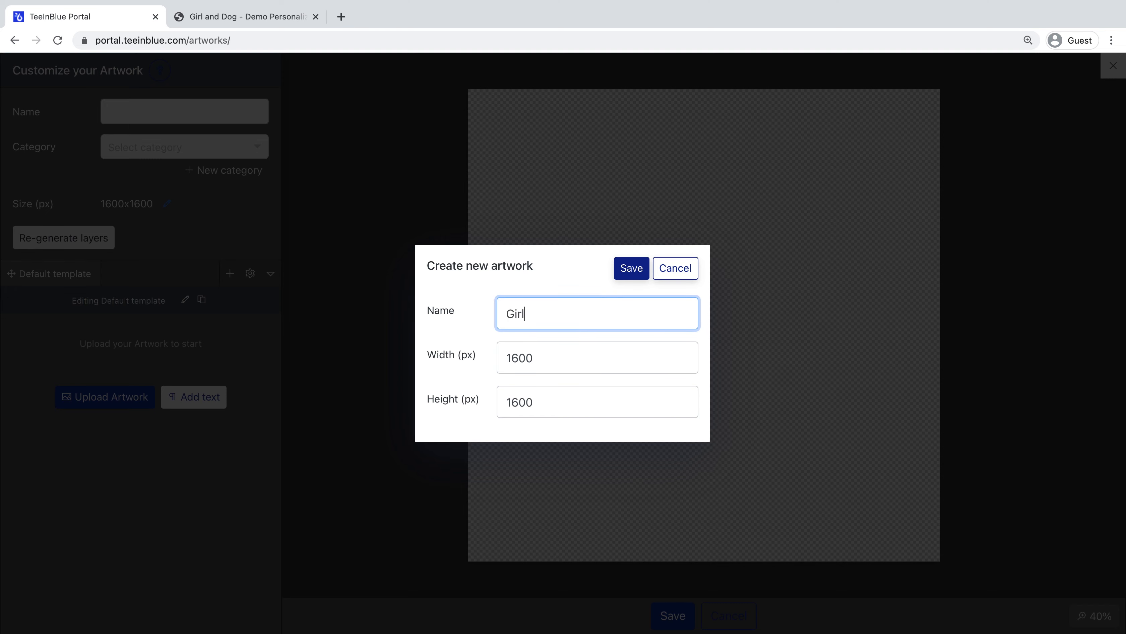
text(and)
click(573, 355)
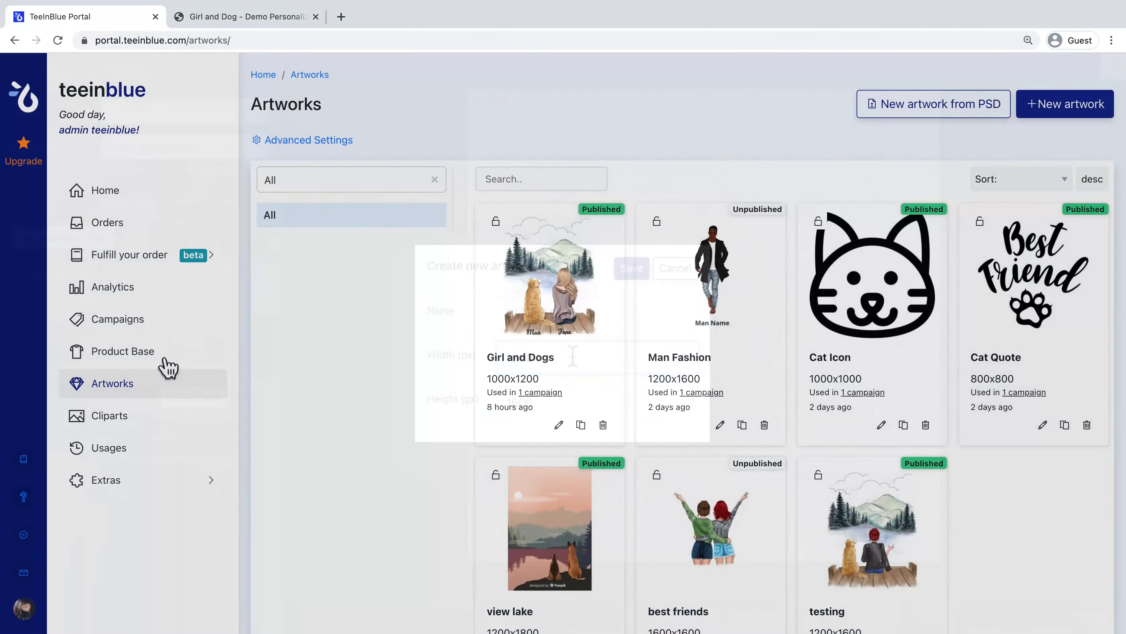
Go to Product Base and open the G500 5.3 oz. T-Shirt for editing.
click(164, 364)
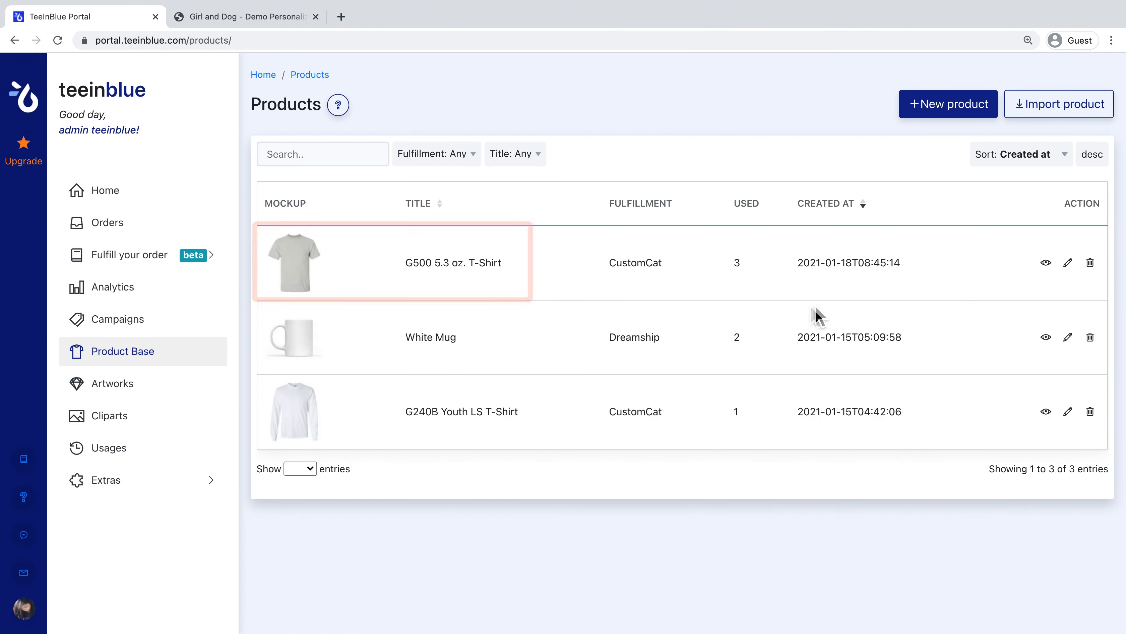
click(1069, 264)
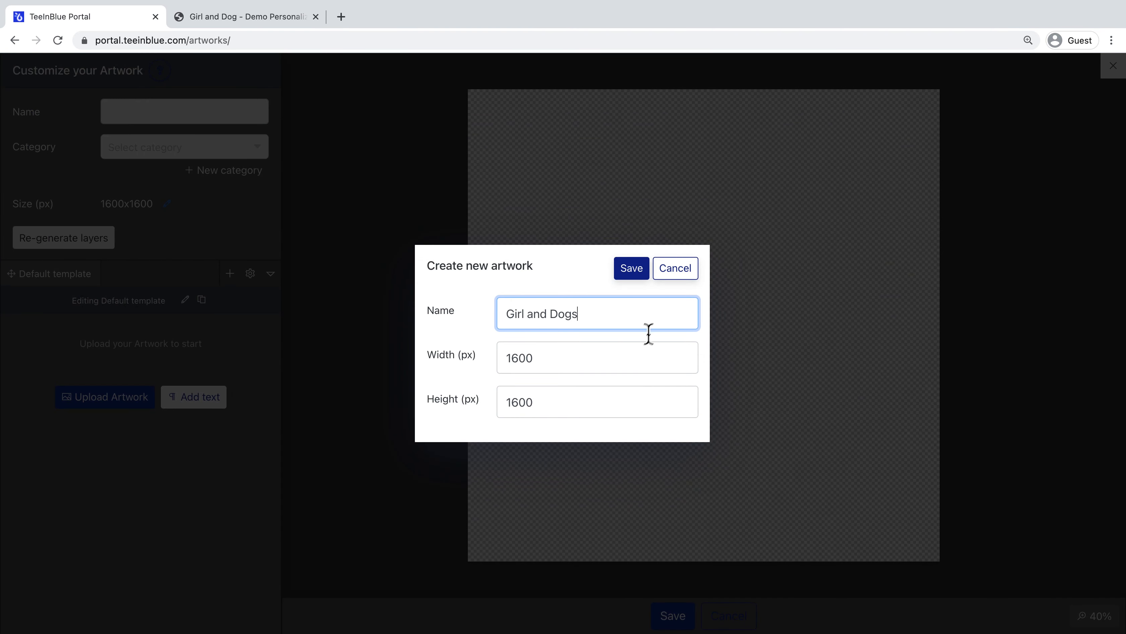
Set the Girl and Dogs artwork's size to 1344 px wide and 1536 px high, and save it.
drag(536, 357, 509, 361)
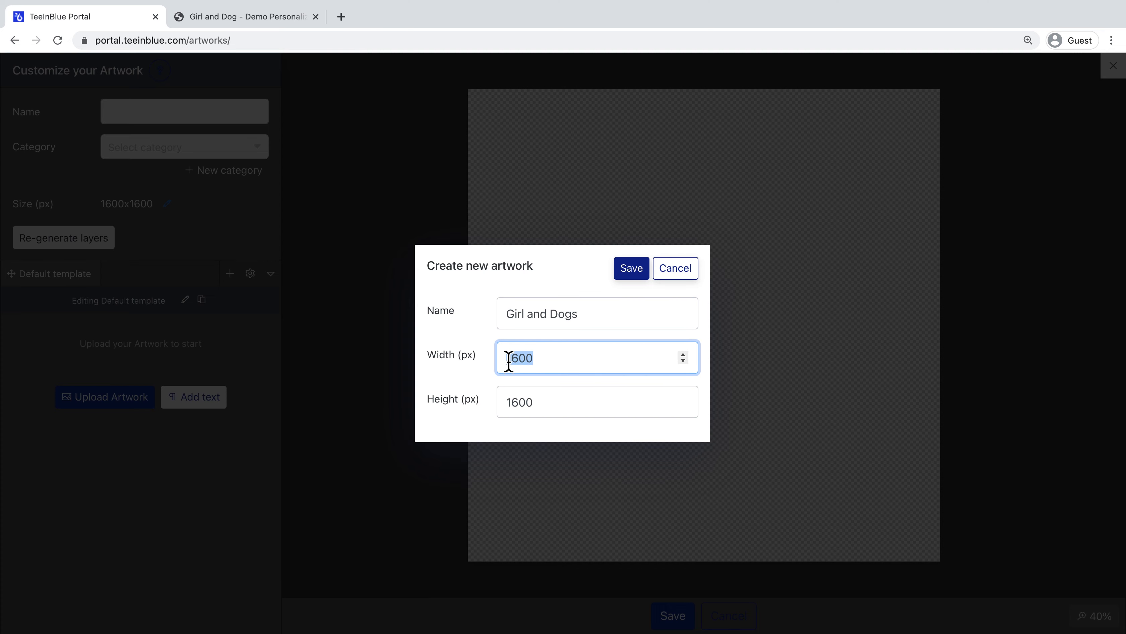
drag(539, 401, 497, 402)
text(153)
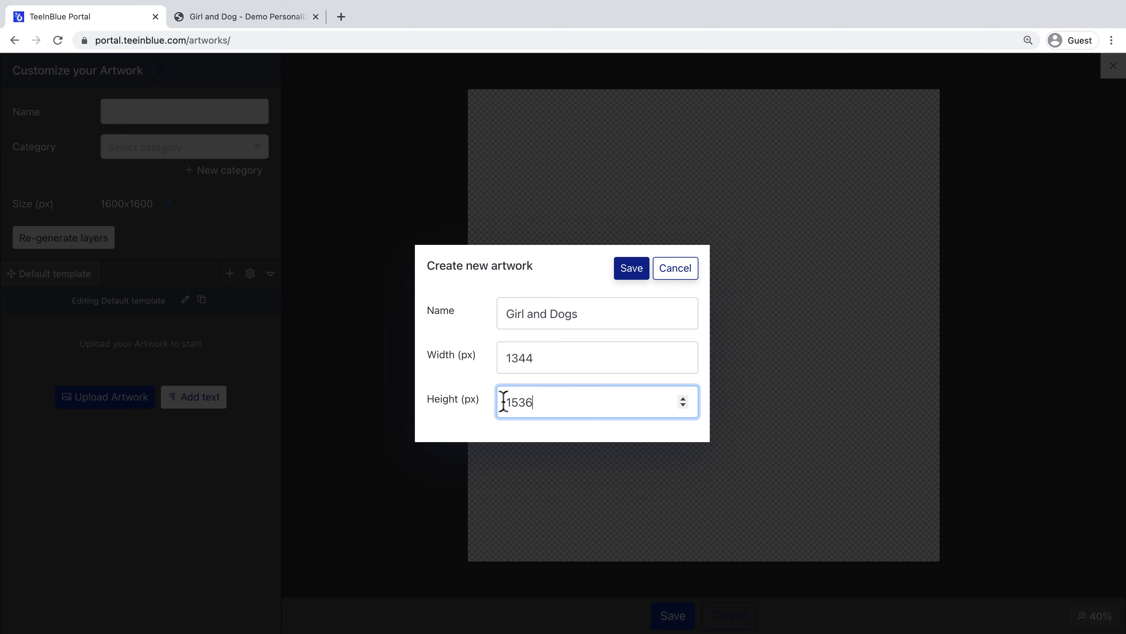
click(639, 278)
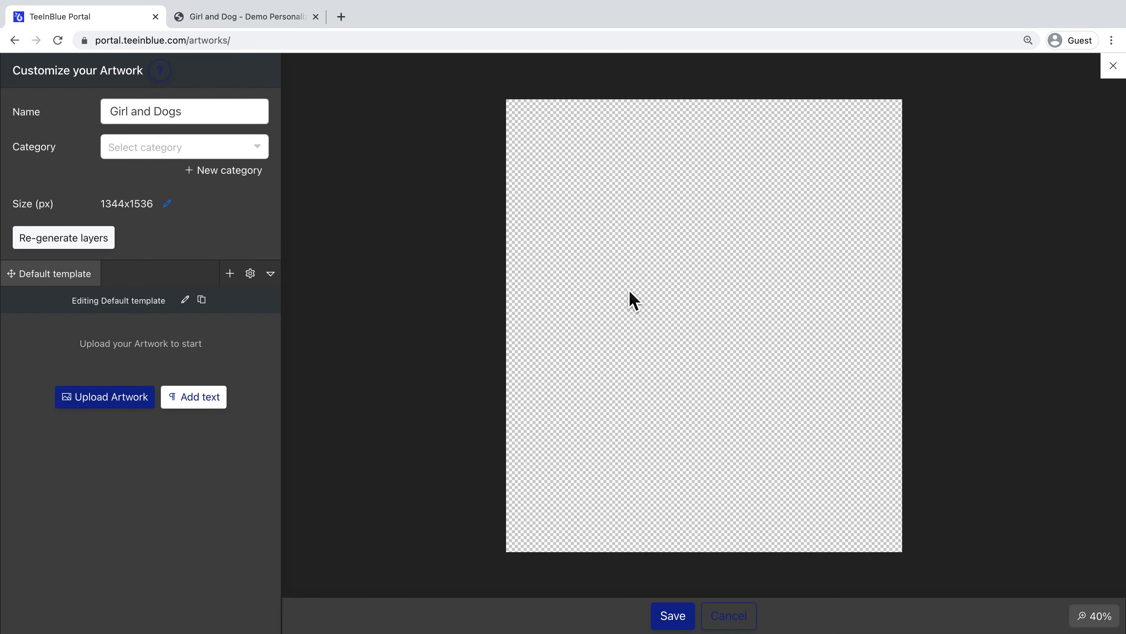
Upload body-girl.png from the artwork layers folder as the first layer of the artwork.
click(131, 415)
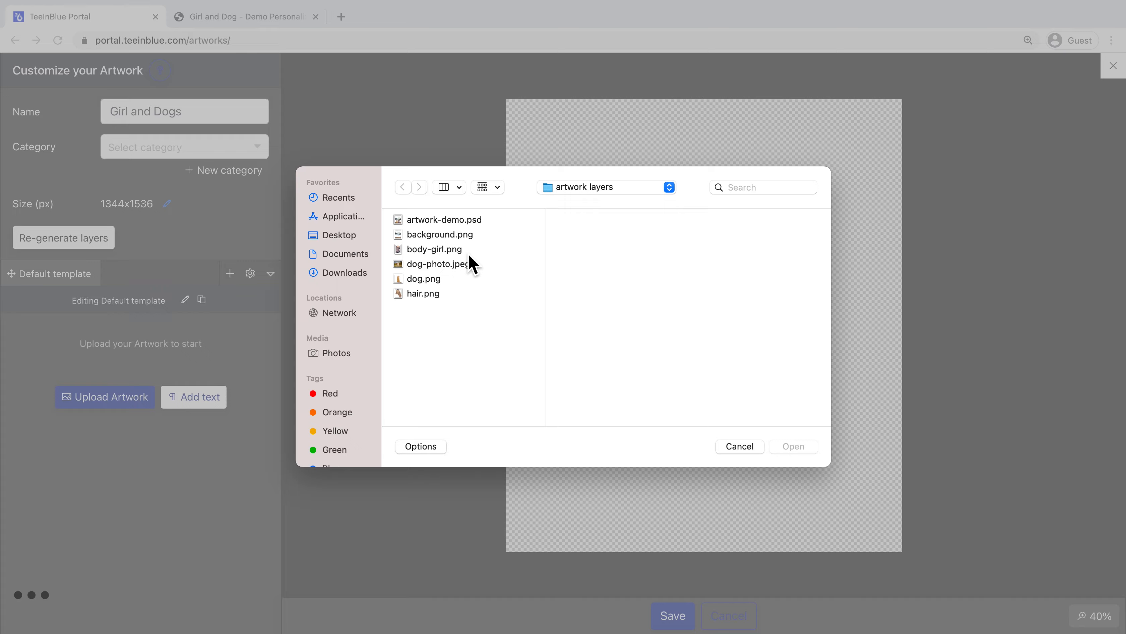
click(469, 250)
key(Return)
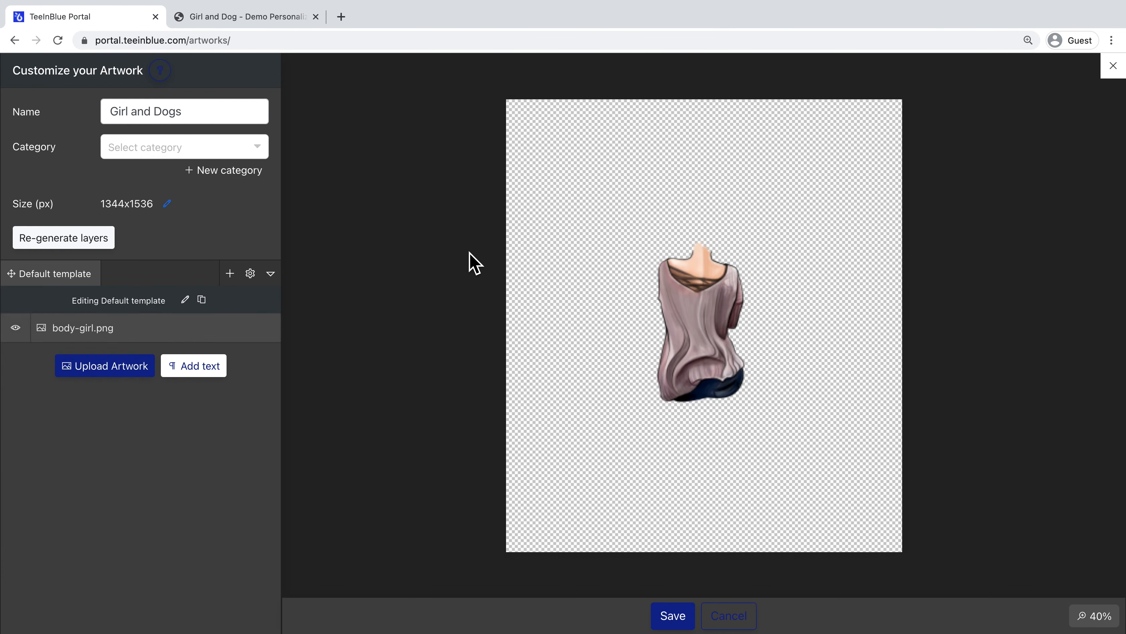
Scale the girl's body layer down slightly and move it to the lower right area of the canvas.
click(694, 316)
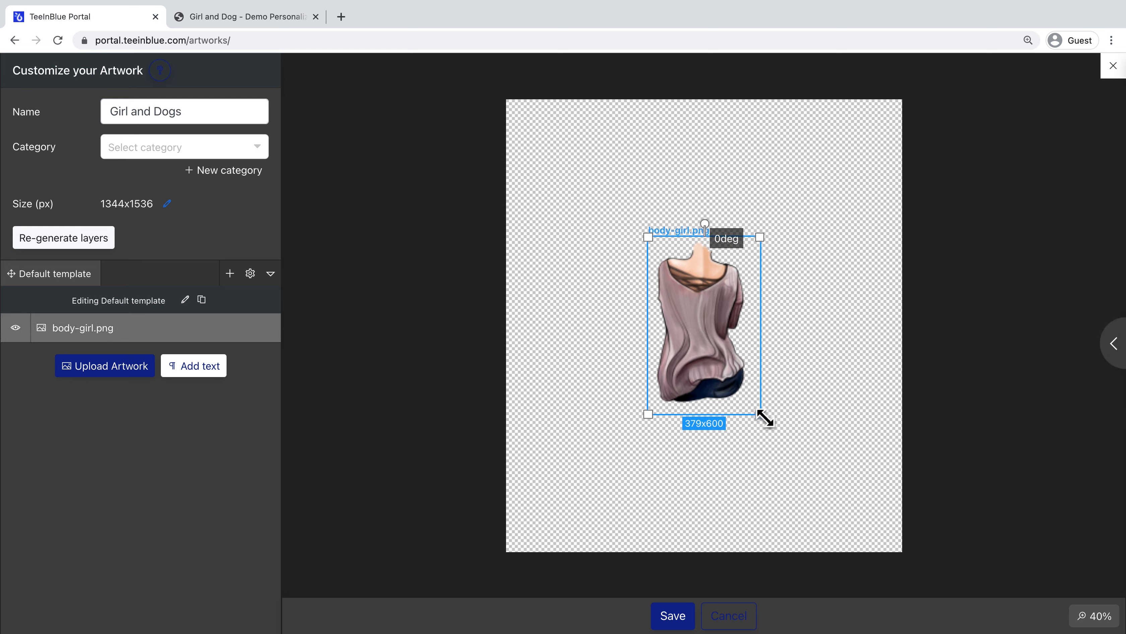
drag(759, 414, 746, 392)
drag(702, 320, 765, 402)
Upload background.png as another layer and enlarge it to about 1062x1382 px to fill most of the canvas.
click(129, 372)
double_click(462, 238)
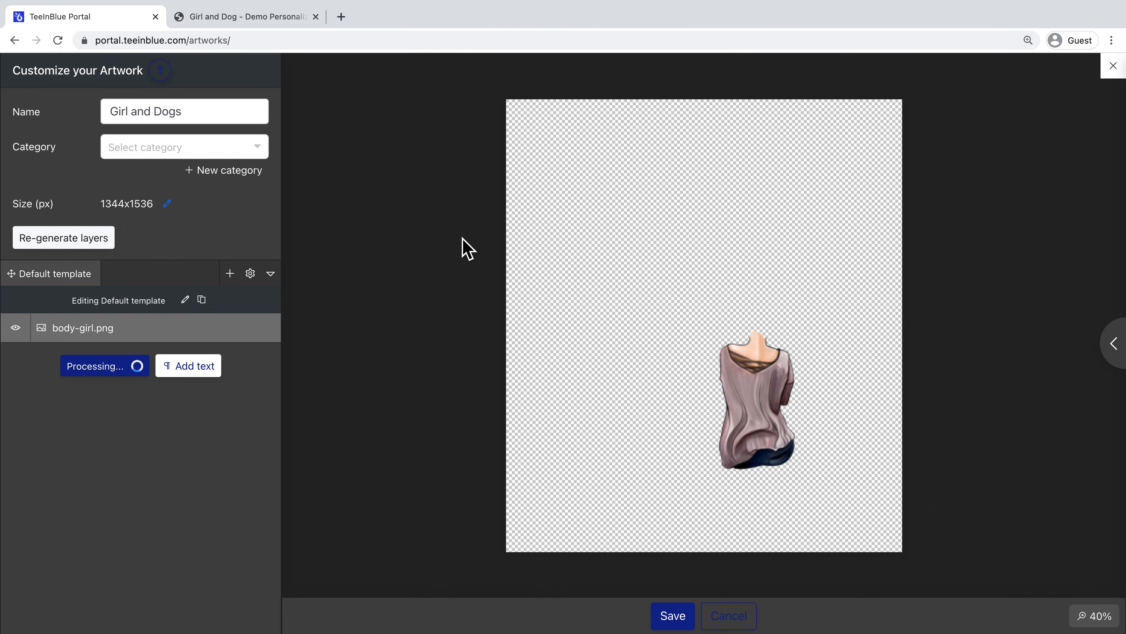
drag(637, 233, 555, 133)
drag(772, 414, 887, 543)
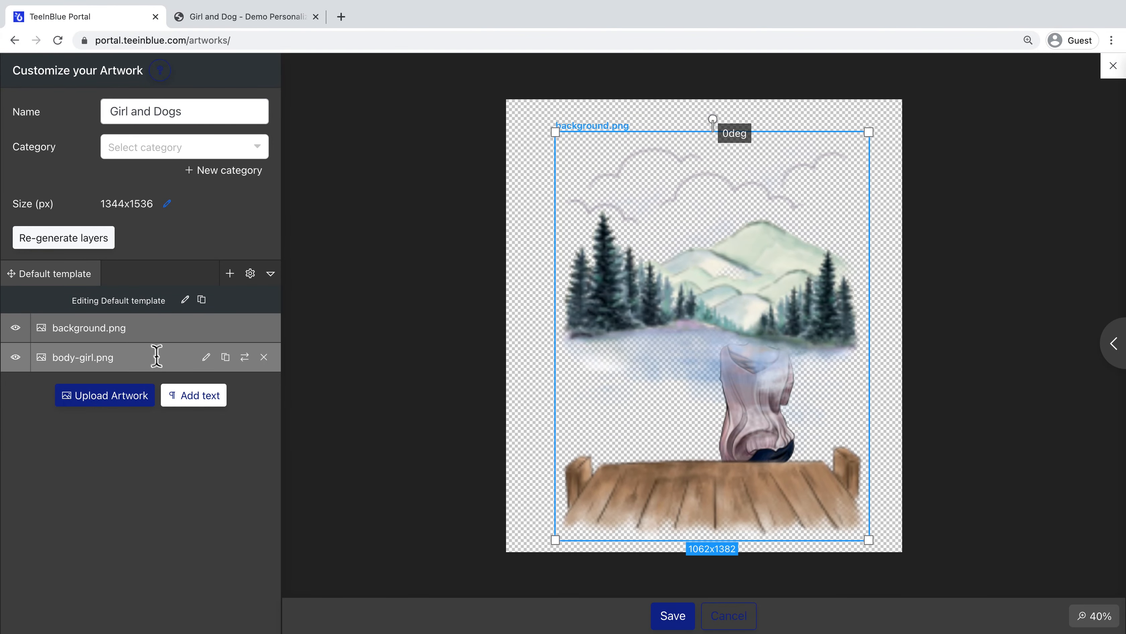
Place the background layer beneath the girl's body, enlarge it to about 1144x1489 px, and shift it slightly towards the canvas centre.
drag(177, 333, 193, 378)
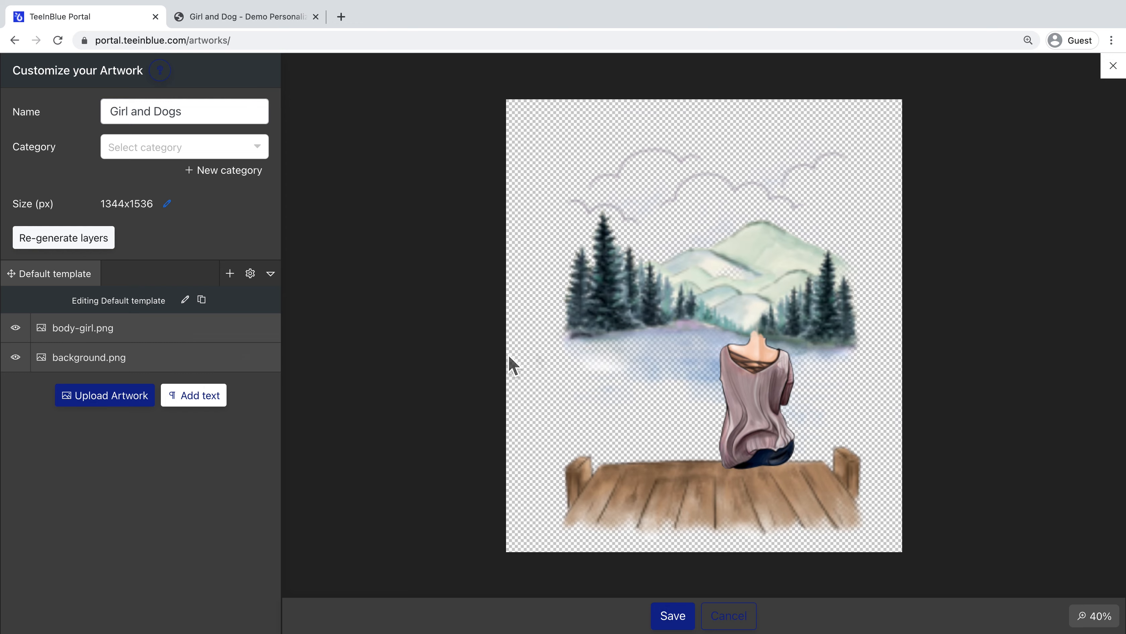
click(700, 304)
drag(556, 131, 515, 113)
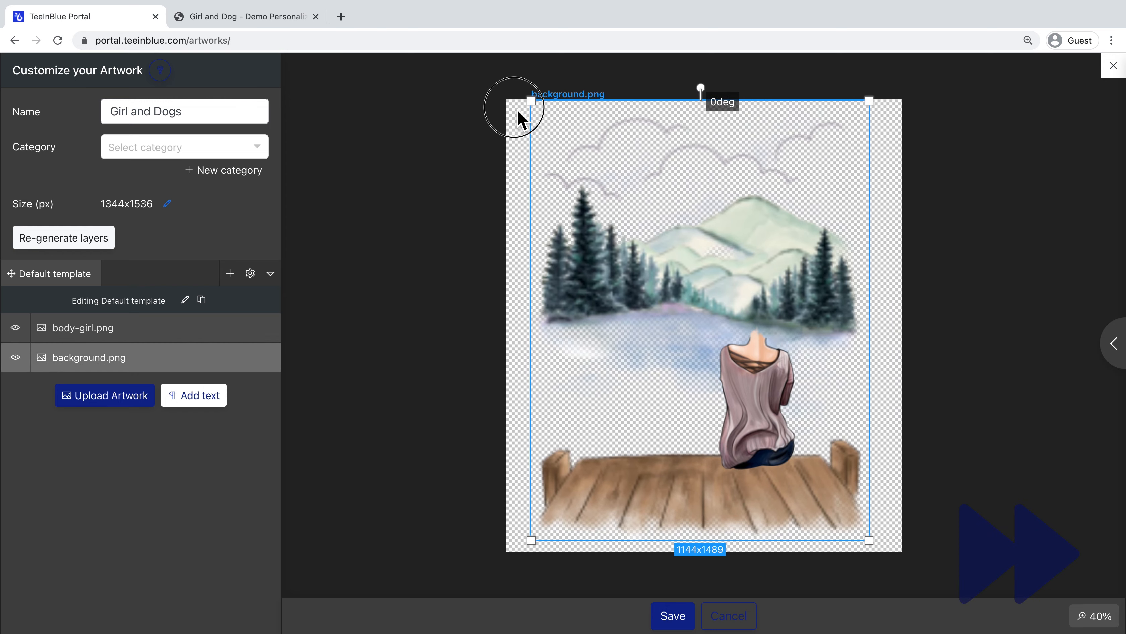
mouse_move(729, 206)
mouse_down()
mouse_move(744, 218)
mouse_move(738, 207)
mouse_up()
Enlarge the girl's body layer to about 375x593 px and position it so she sits on the wooden dock.
click(781, 406)
drag(809, 480, 823, 499)
drag(773, 423, 760, 432)
Upload hair.png as a new layer, scale it to about 324x412 px, and fit it over the girl's head.
click(129, 399)
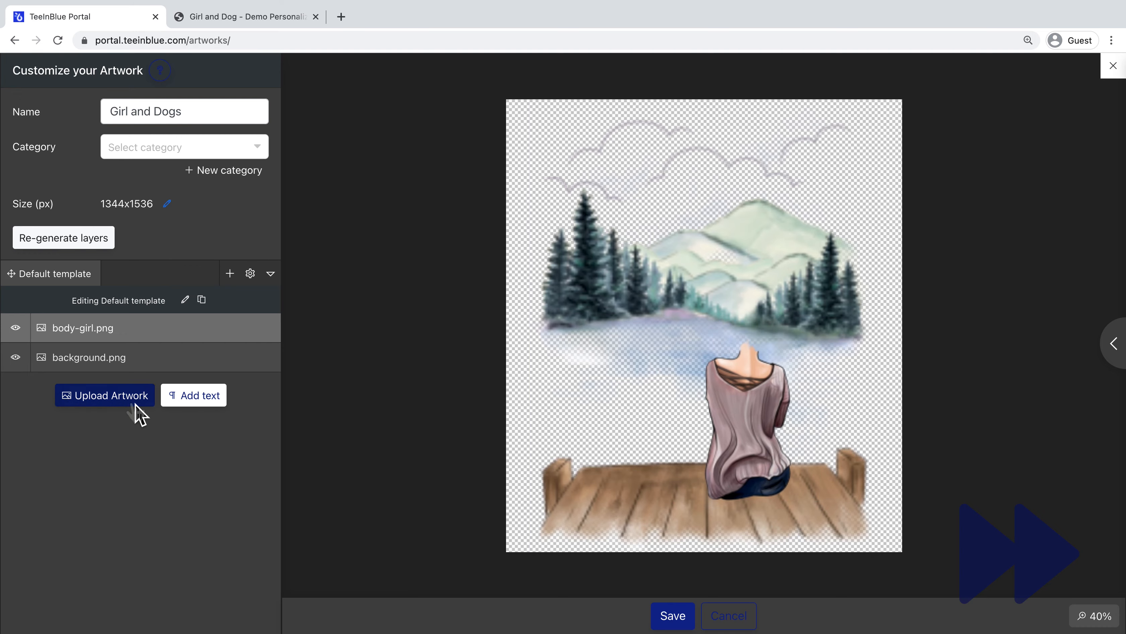
click(457, 295)
double_click(457, 295)
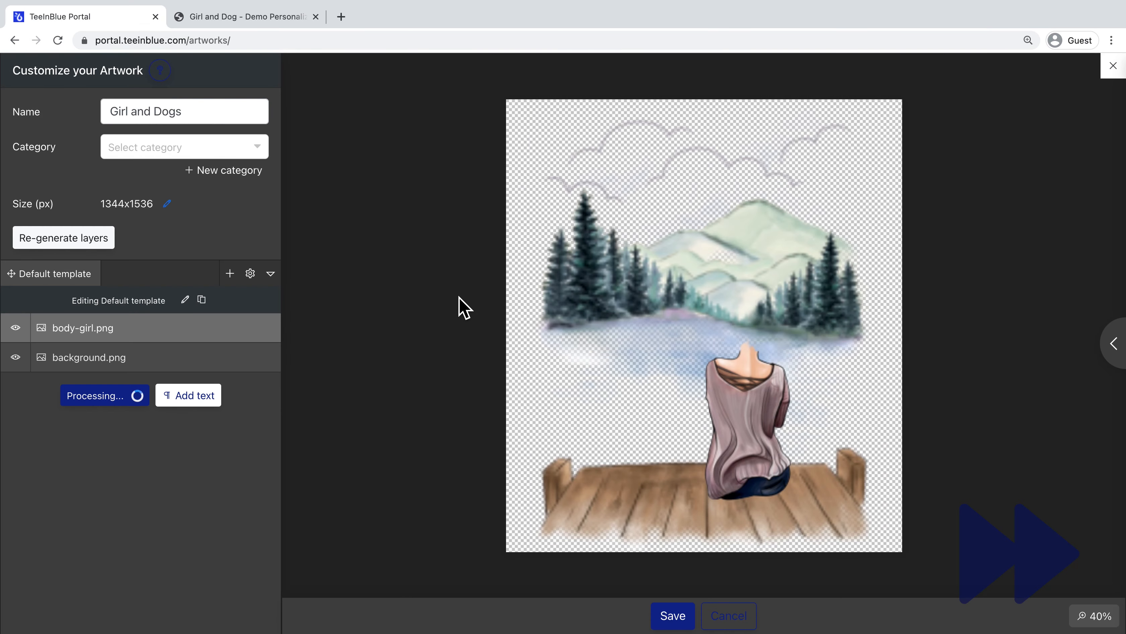
drag(632, 237, 678, 292)
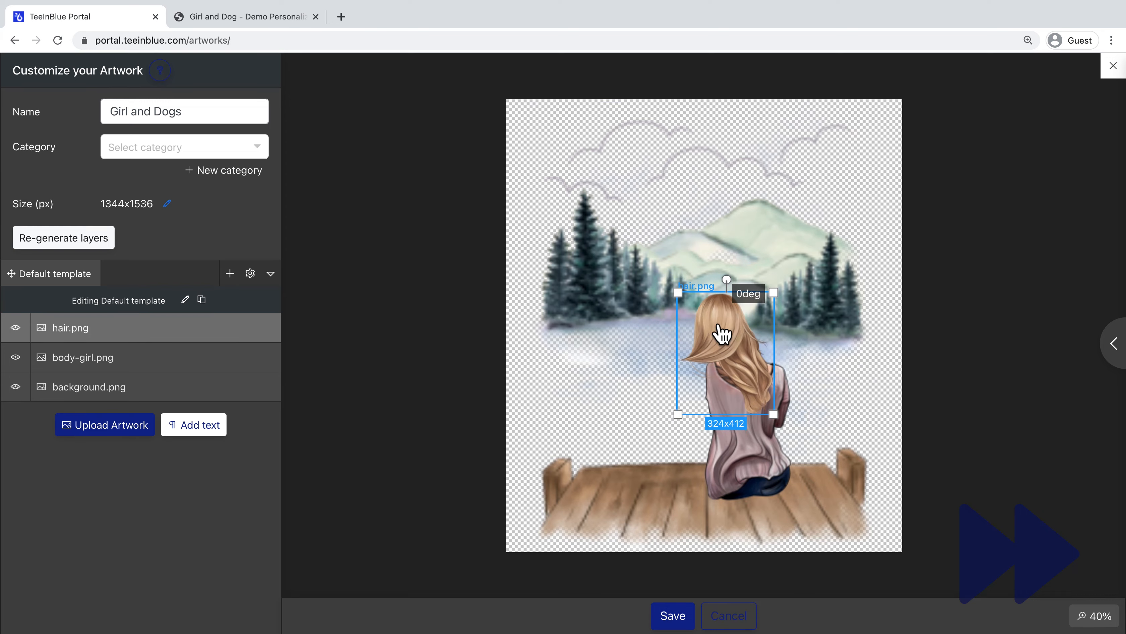
drag(721, 333, 747, 336)
Upload dog.png as a new layer, scale it to about 683x683 px, and seat the dog on the dock beside the girl.
click(111, 427)
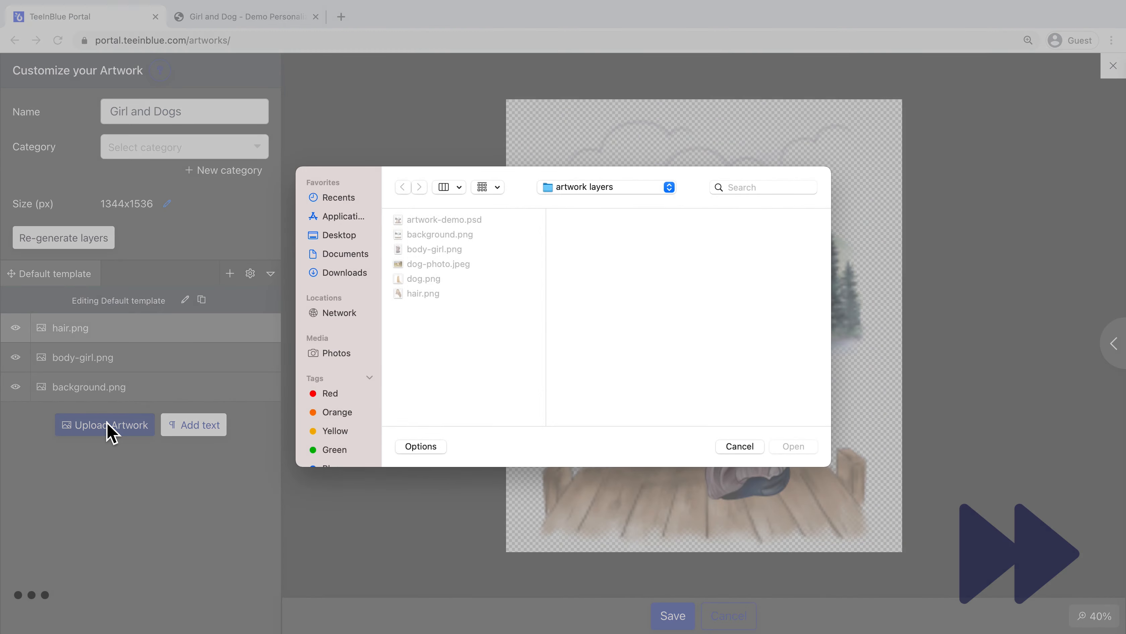
double_click(443, 277)
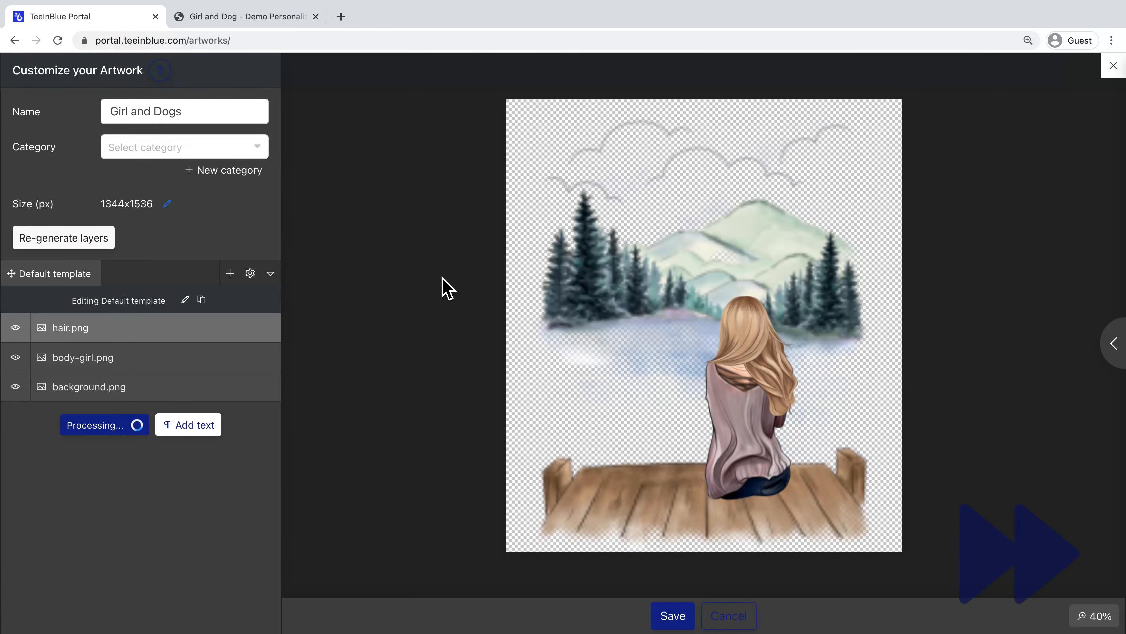
drag(660, 280, 559, 182)
drag(685, 262, 674, 405)
drag(561, 328, 541, 308)
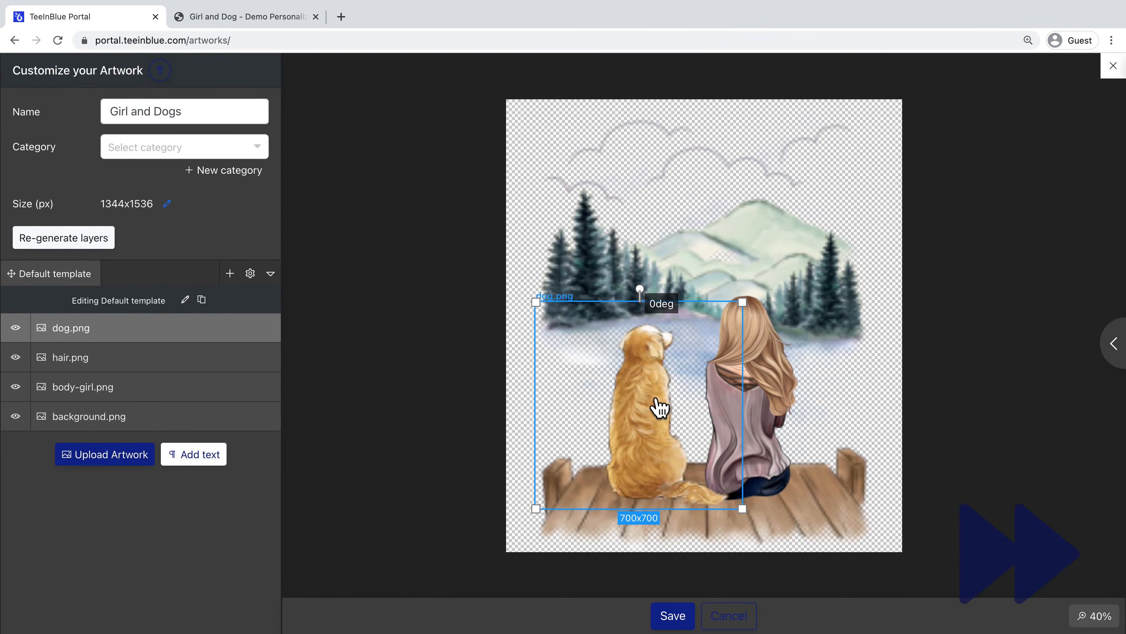
click(959, 417)
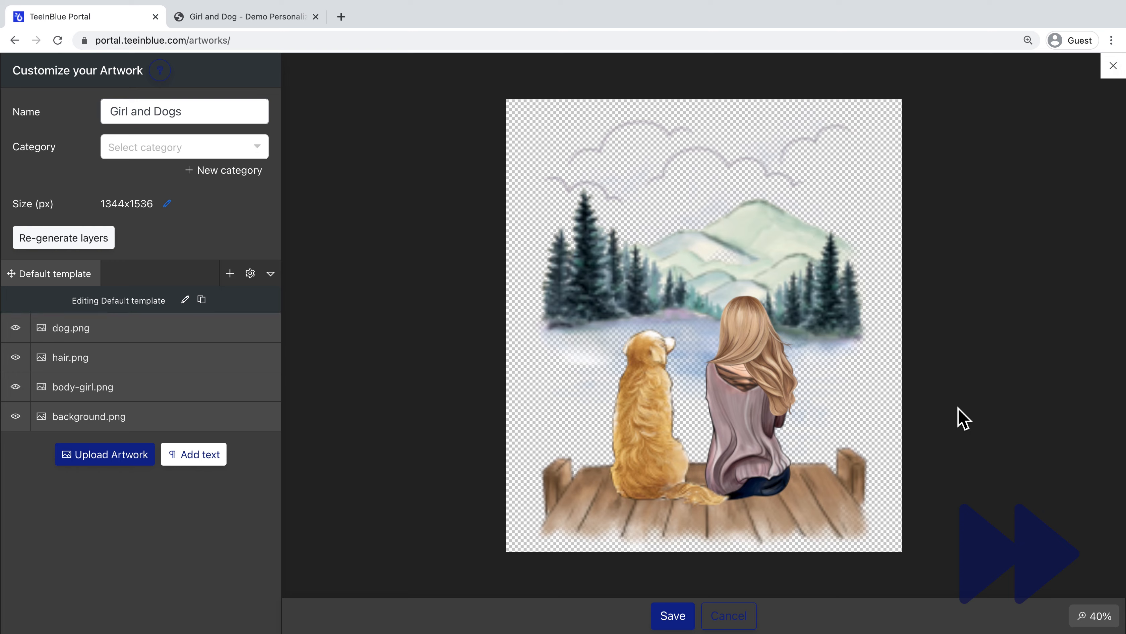
Rename the background.png layer to Background and the body-girl.png layer to Girl Body.
double_click(118, 416)
text(Backgro)
key(Return)
double_click(107, 395)
key(super+a)
text(Girl Body)
key(Return)
Rename the hair.png layer to Hair and the dog.png layer to Dog, then deselect the layers.
double_click(108, 360)
text(a)
key(super+a)
text(Hair)
key(Return)
double_click(79, 328)
text(Dog)
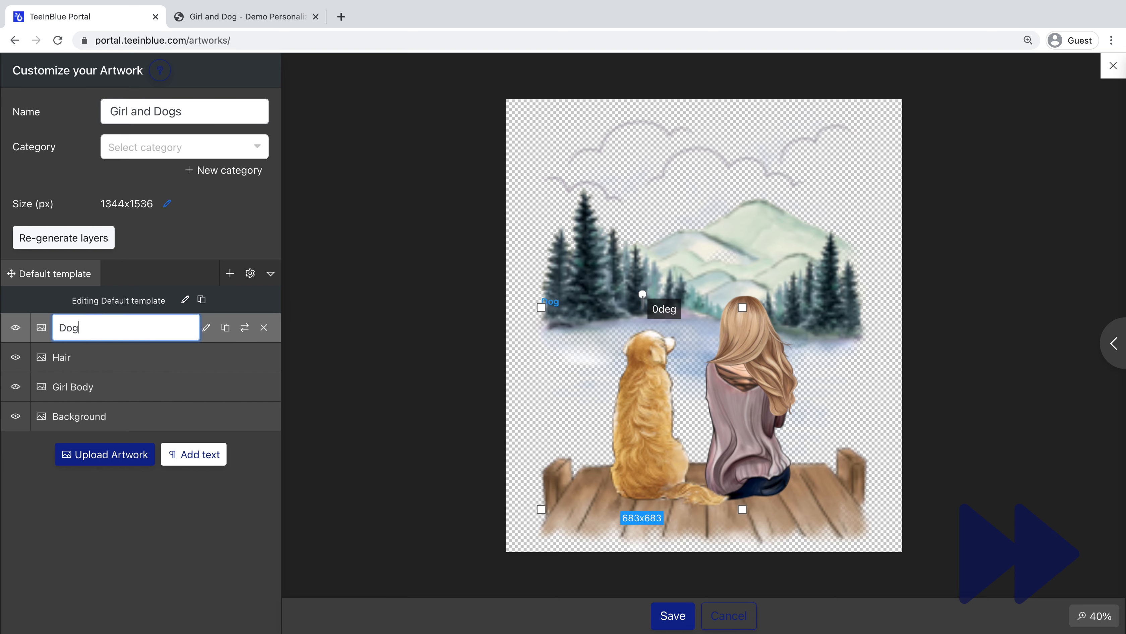
key(Return)
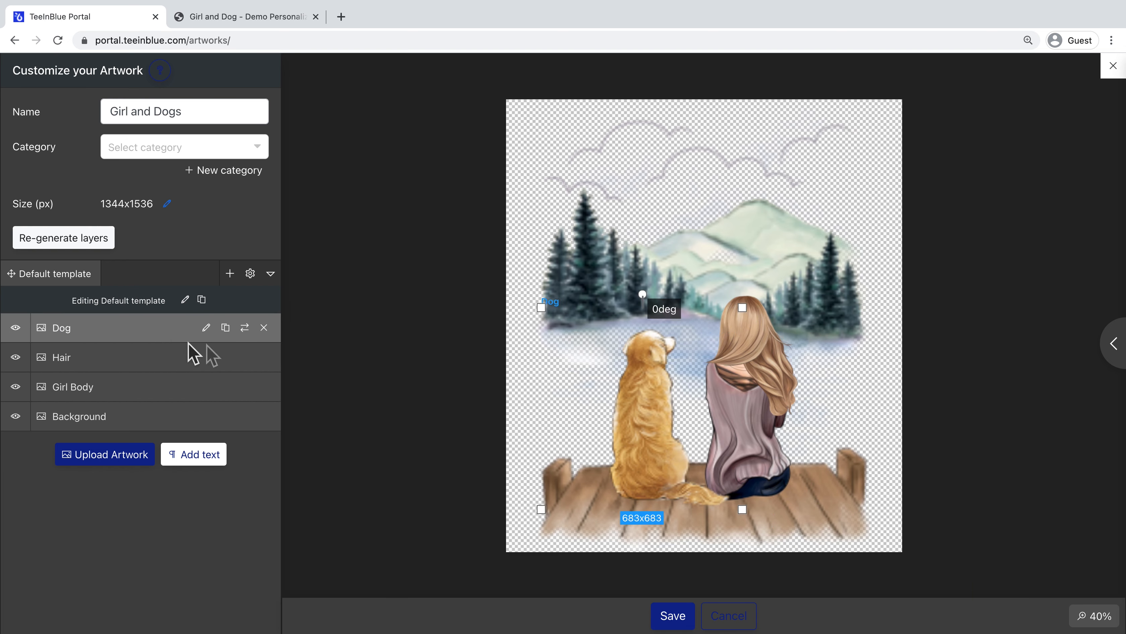
click(376, 368)
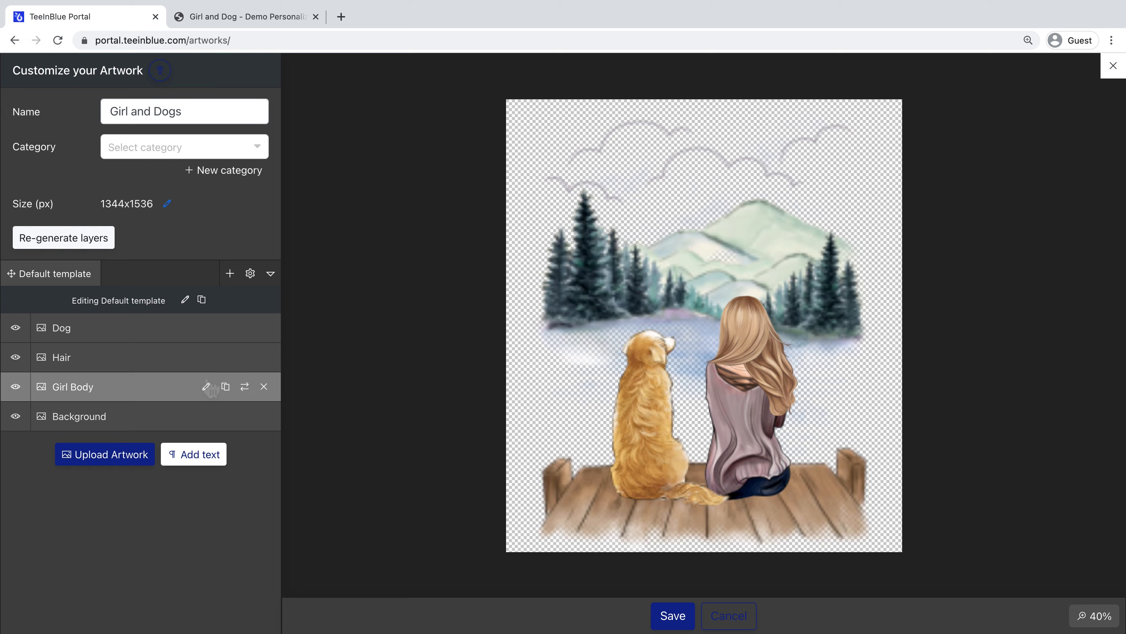
Open the Girl Body layer's settings and review its personalization options.
click(169, 387)
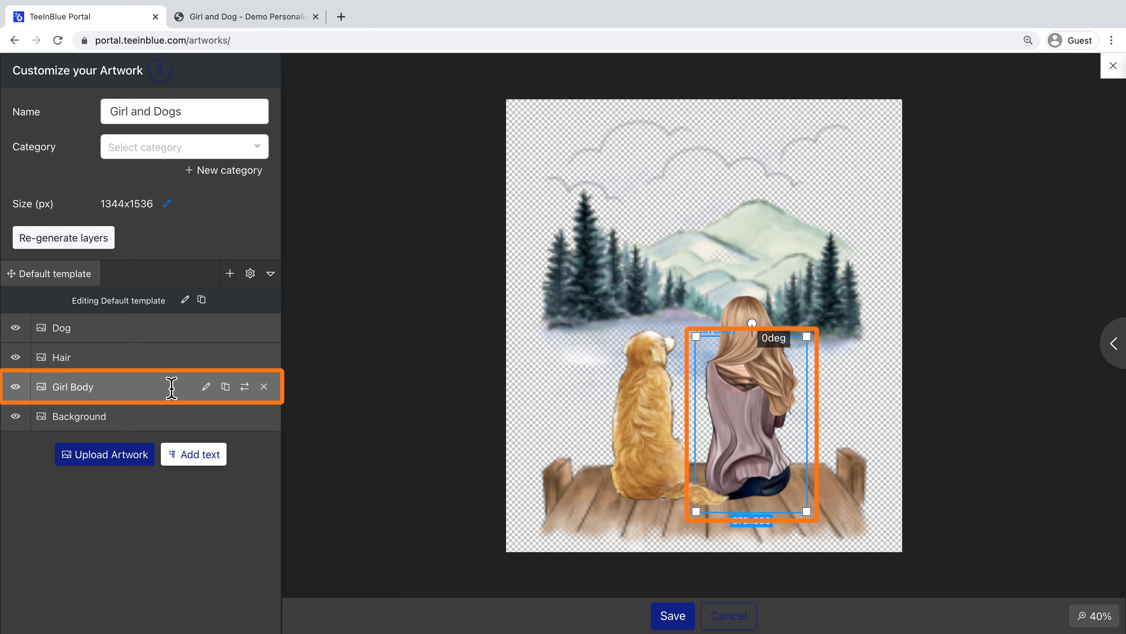
click(206, 386)
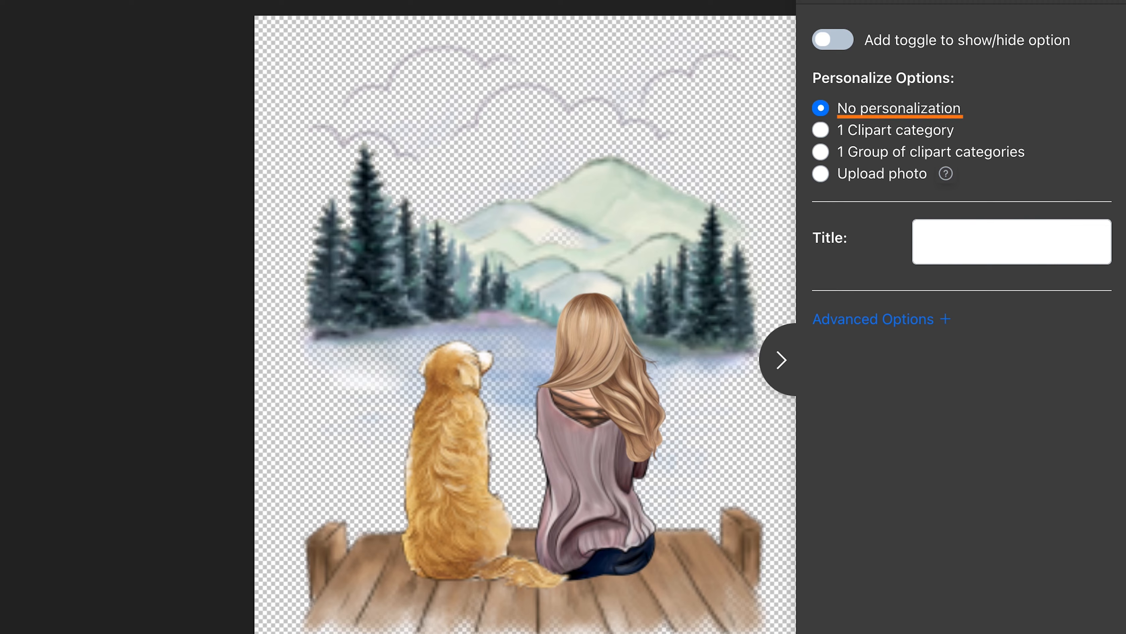
click(606, 481)
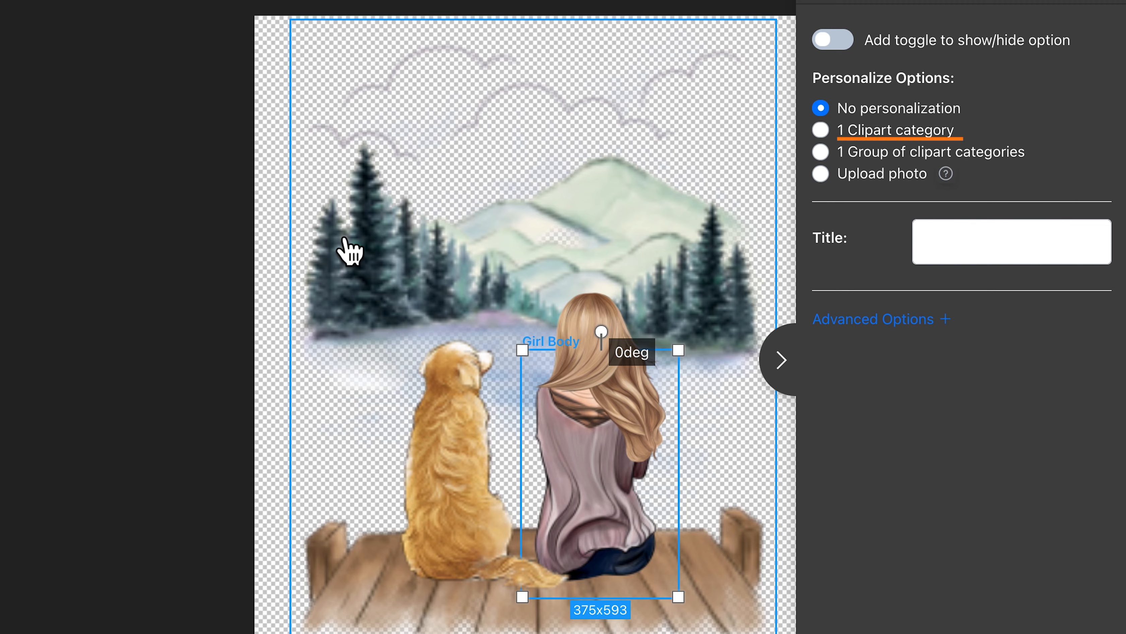
Set the Background layer's personalization to 1 Clipart category and assign the Background category to it.
click(350, 250)
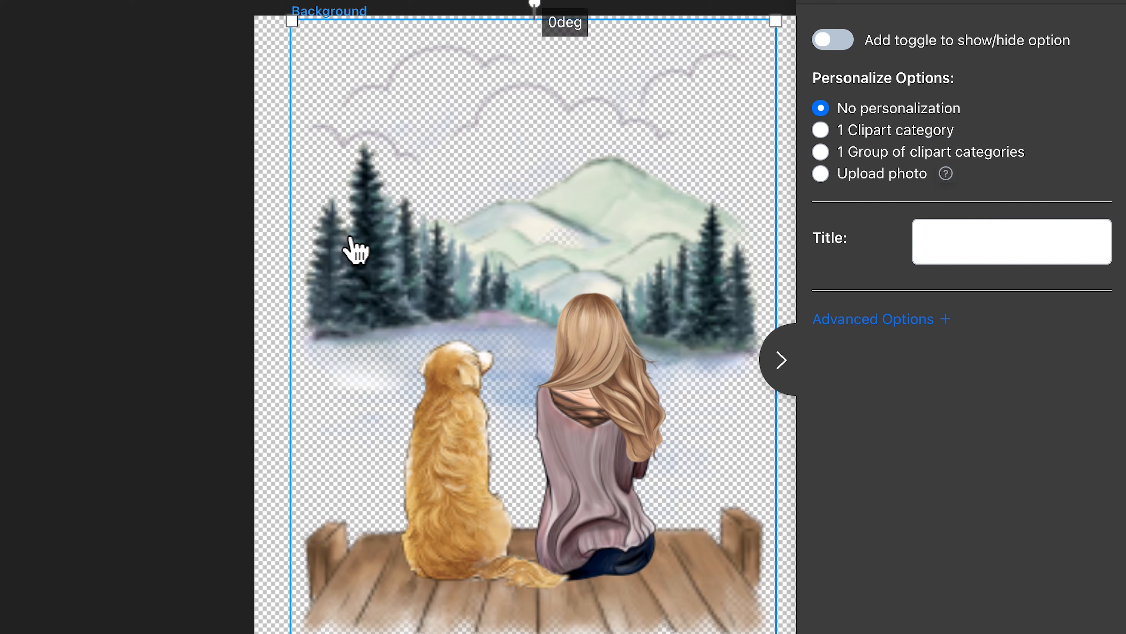
click(876, 135)
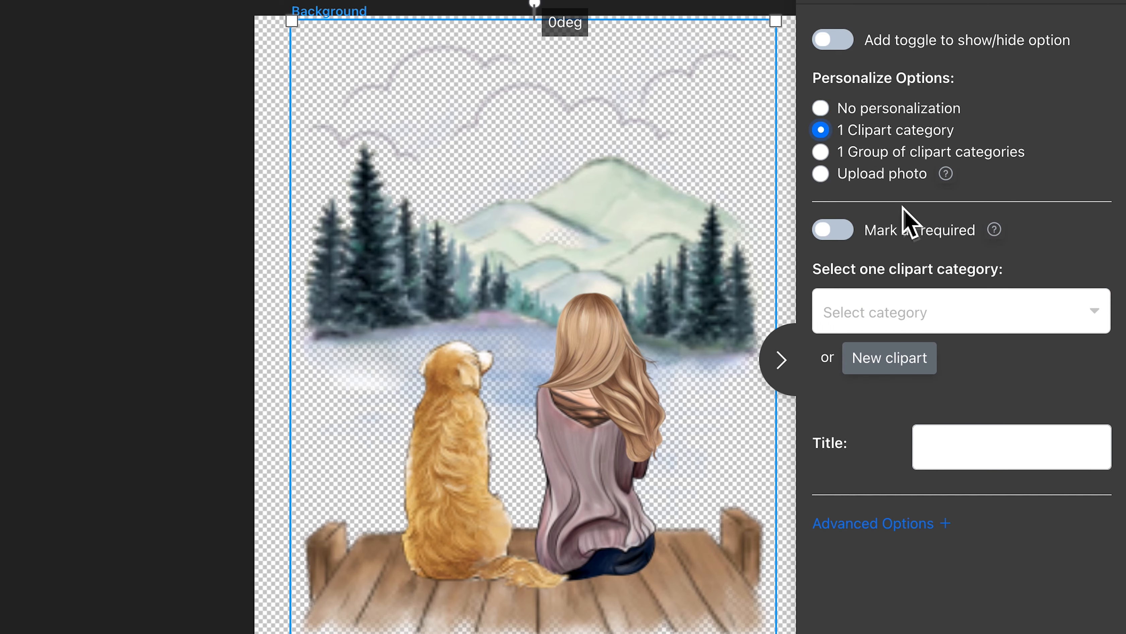
click(948, 312)
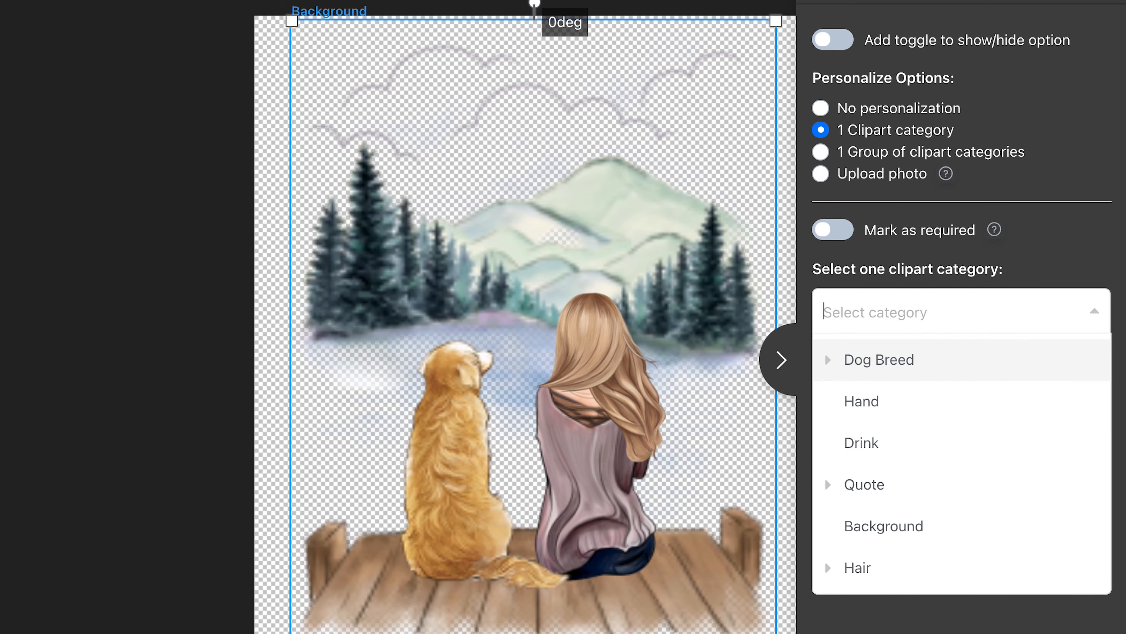
text(background)
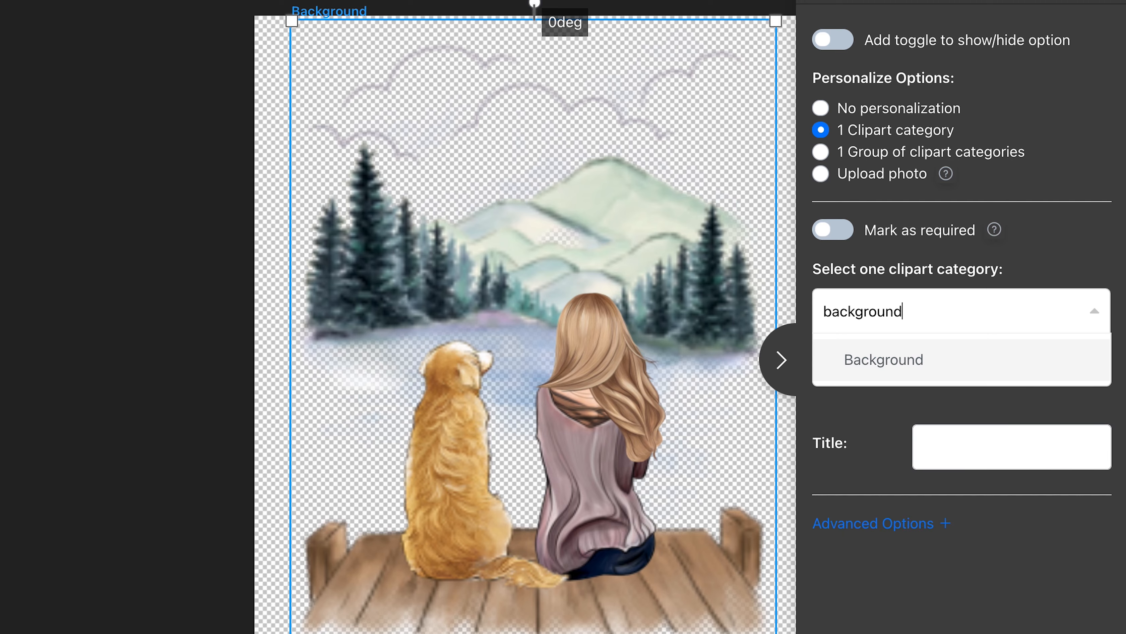
click(949, 365)
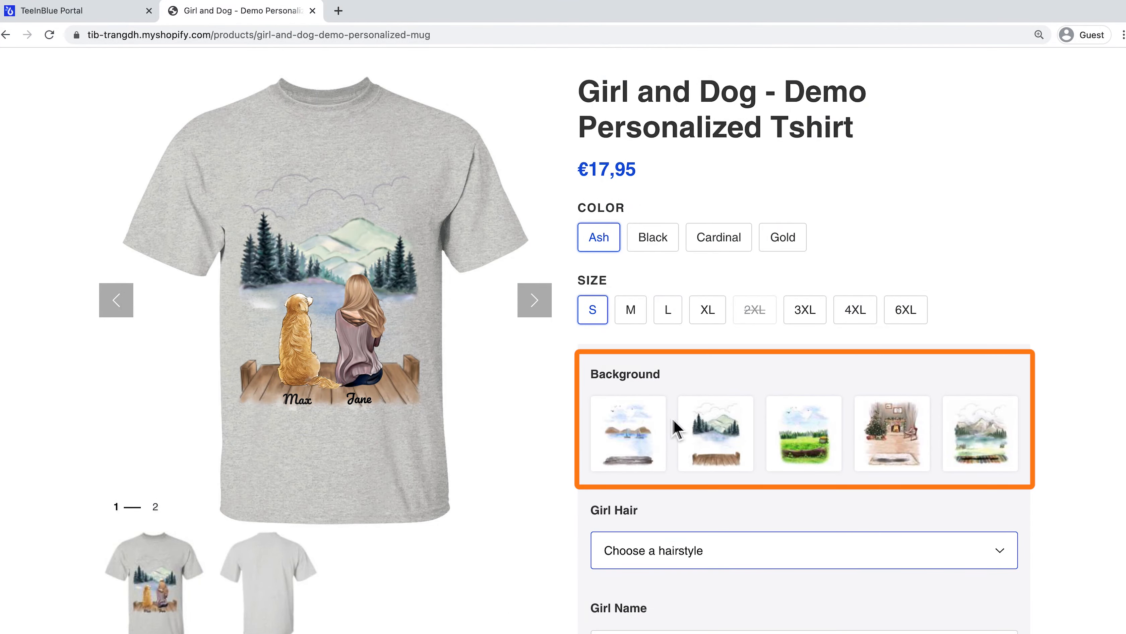
On the Girl and Dog demo product page, preview the sailboat lake background and the pine mountain background on the T-shirt.
click(647, 426)
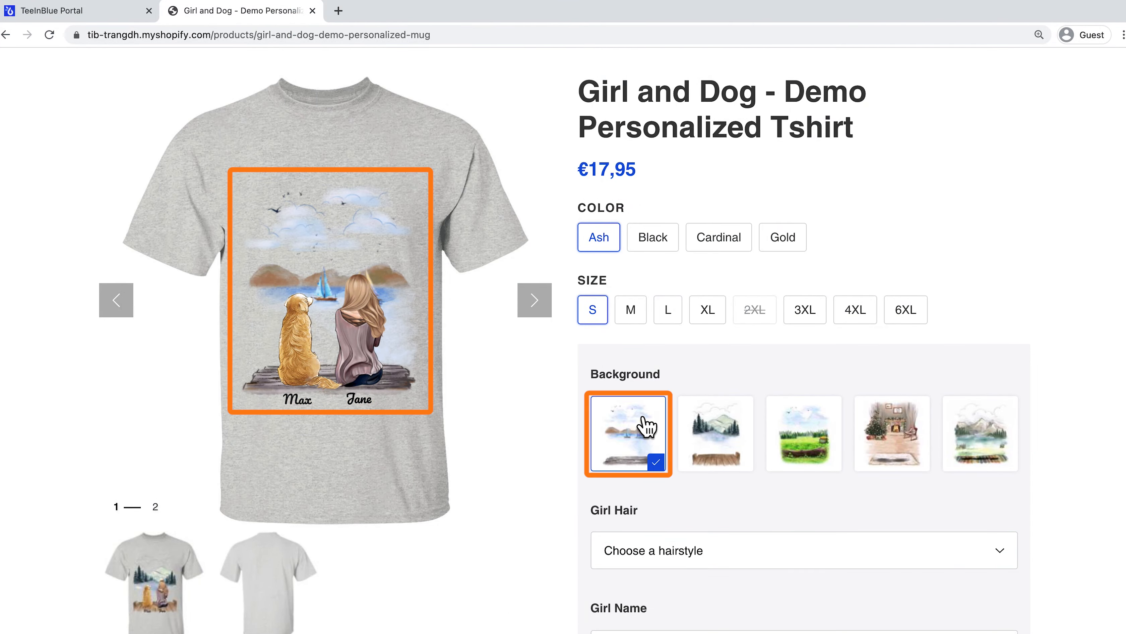
click(716, 435)
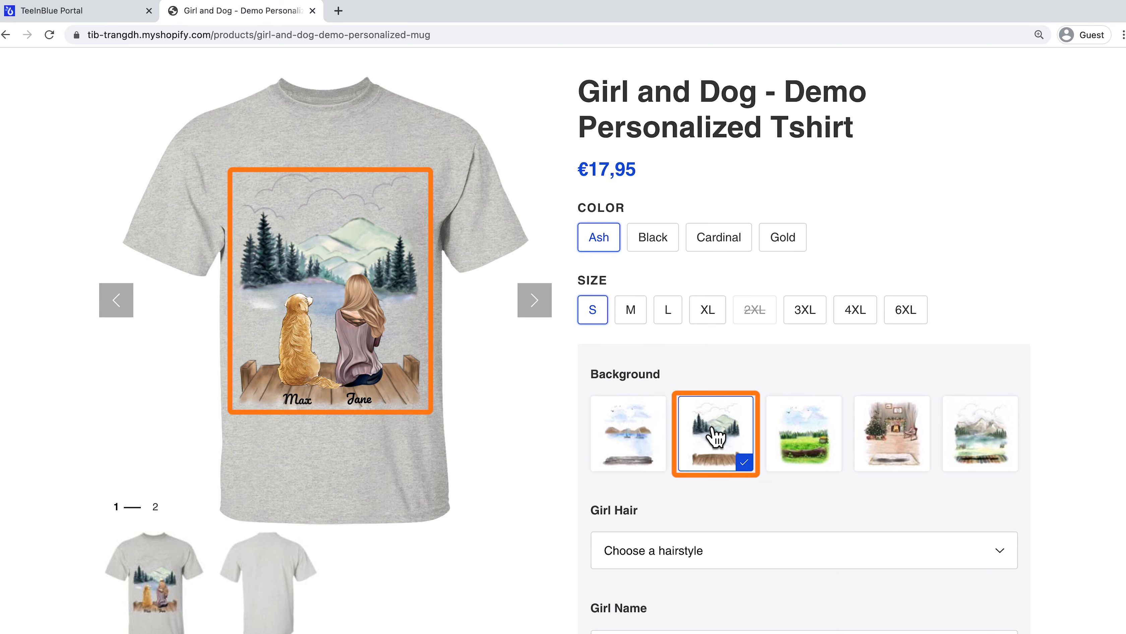
click(909, 456)
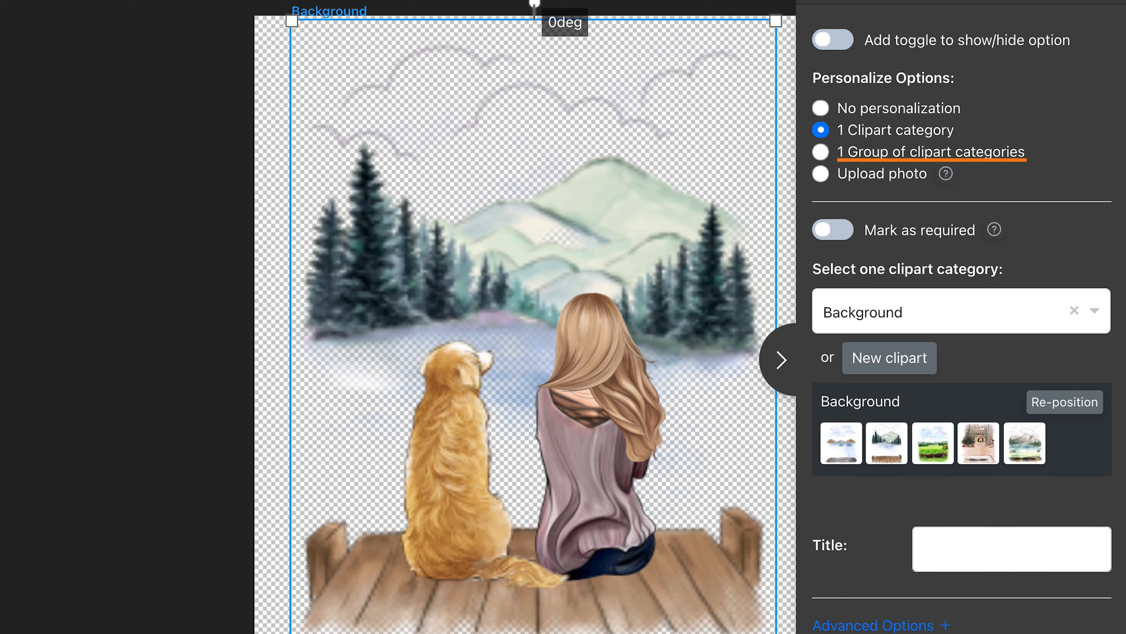
Set the Hair layer's personalization to 1 Group of clipart categories and assign the Hair group to it.
click(611, 368)
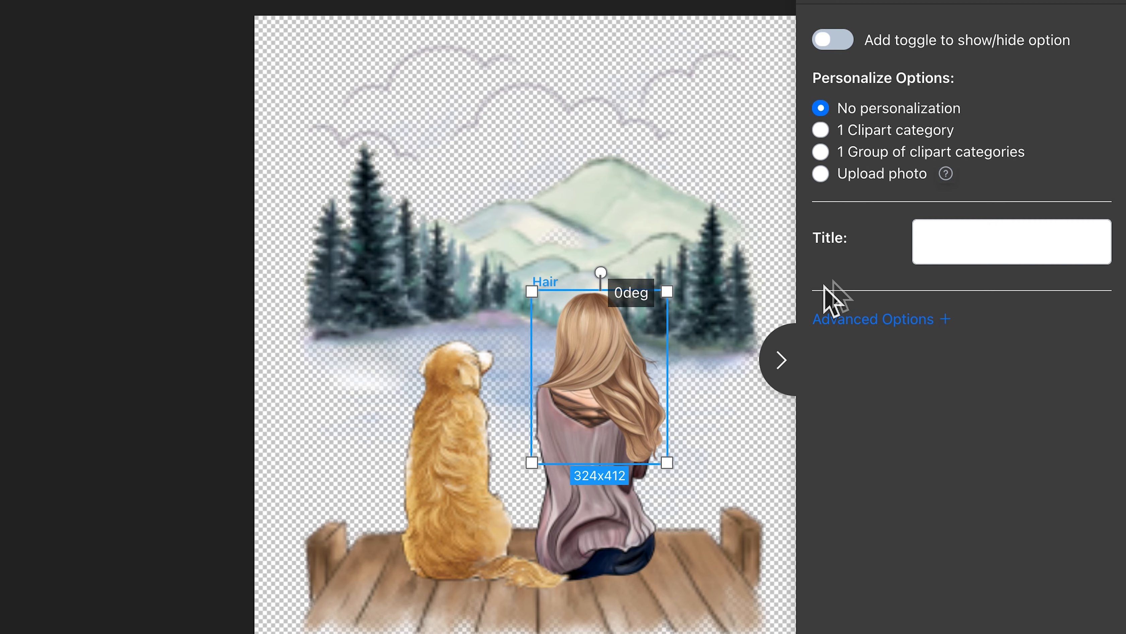
click(903, 158)
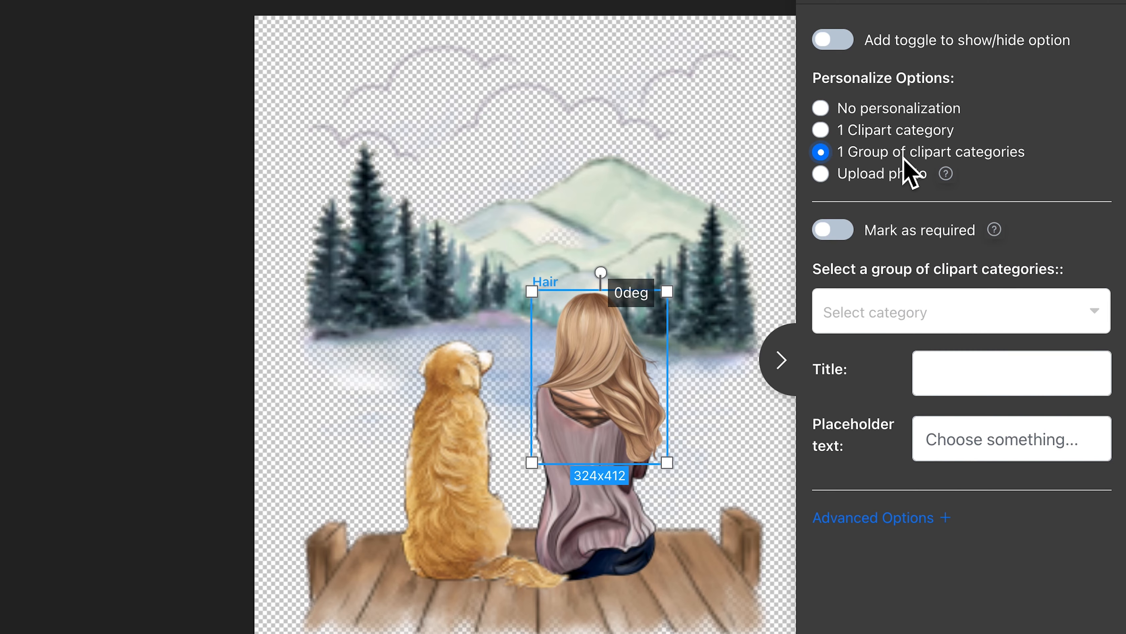
click(948, 310)
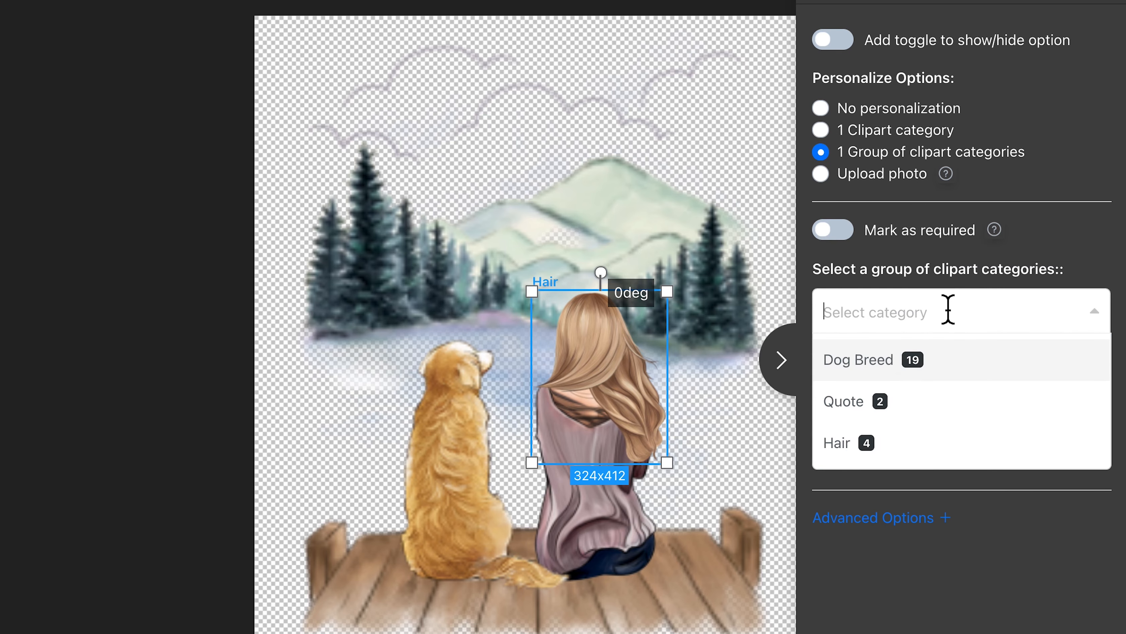
click(949, 446)
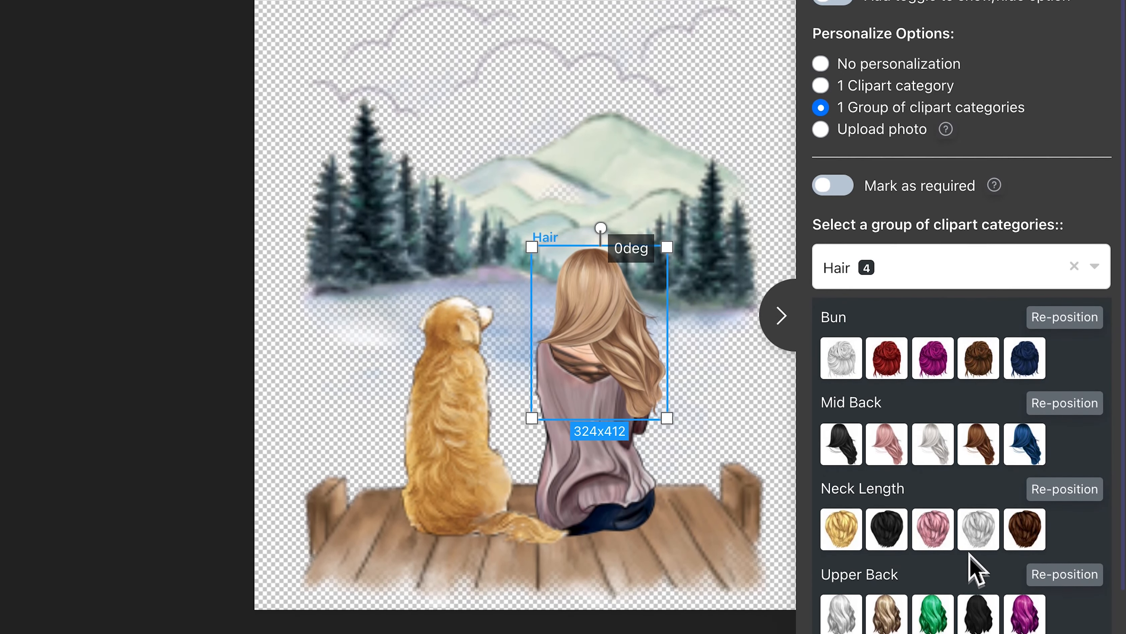
On the demo product page, choose the Bun hairstyle for Girl Hair and preview it in pink and in green.
scroll(973, 377, down, 1)
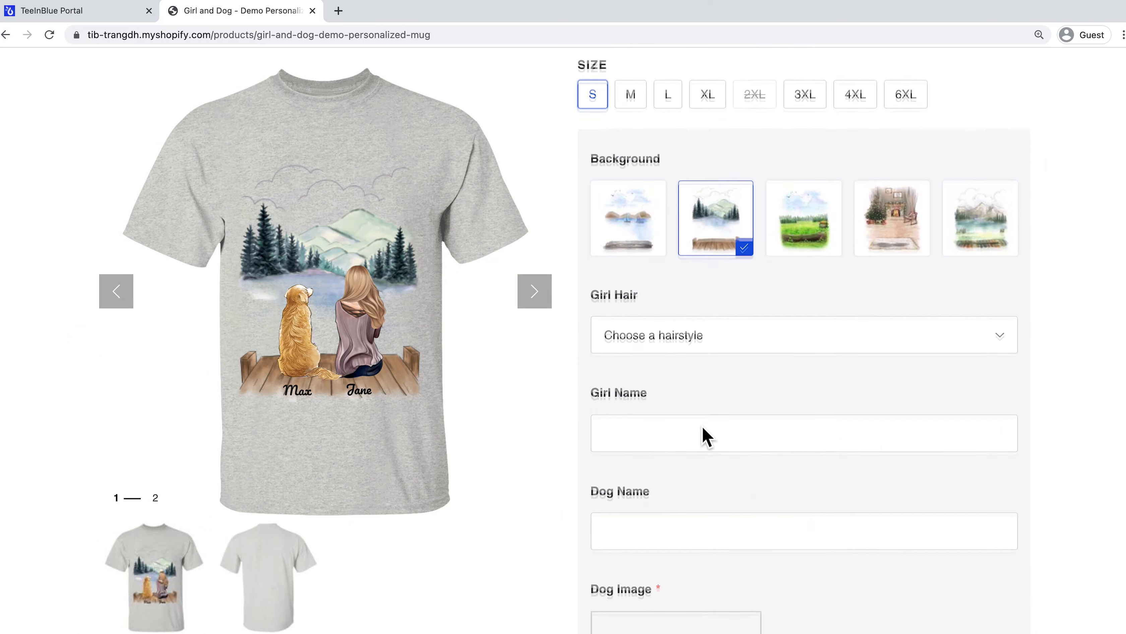
scroll(704, 435, down, 2)
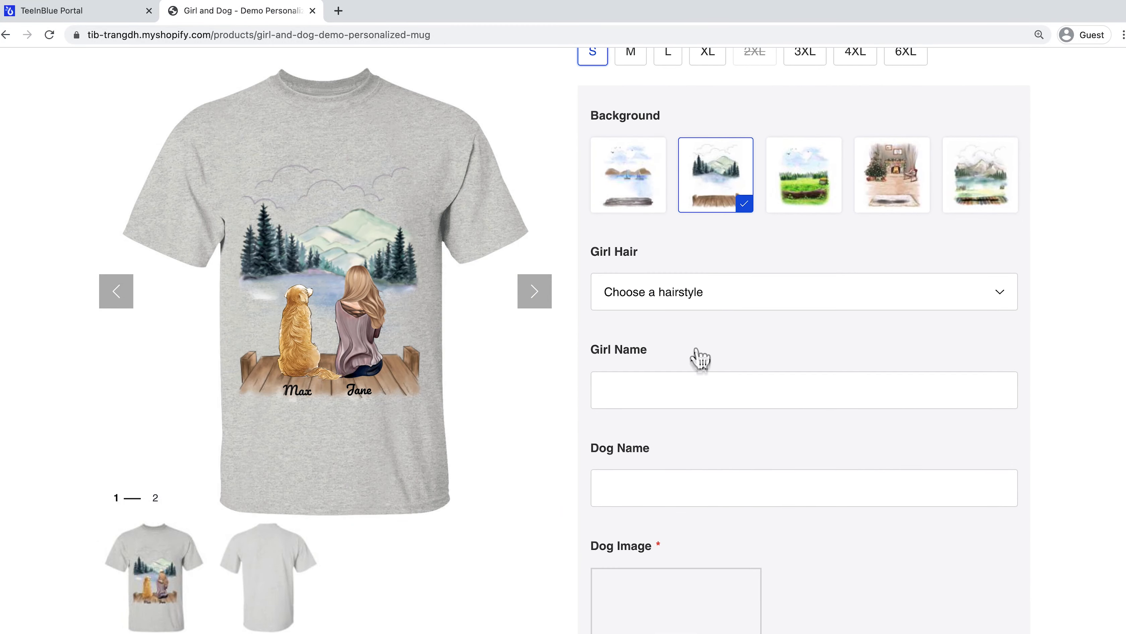
click(699, 309)
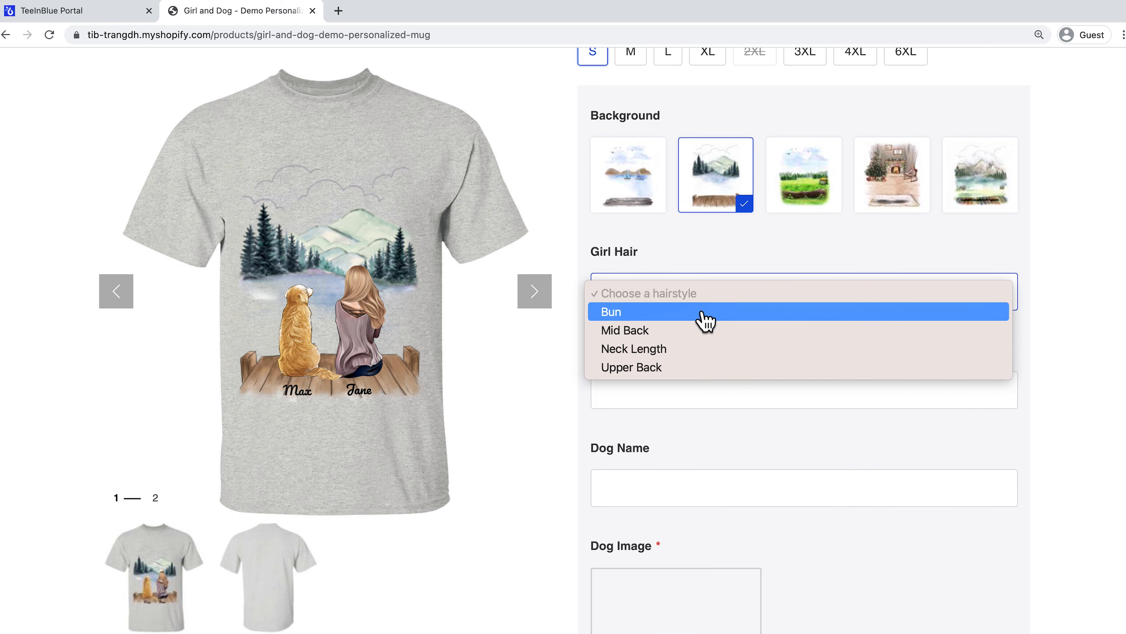
click(705, 315)
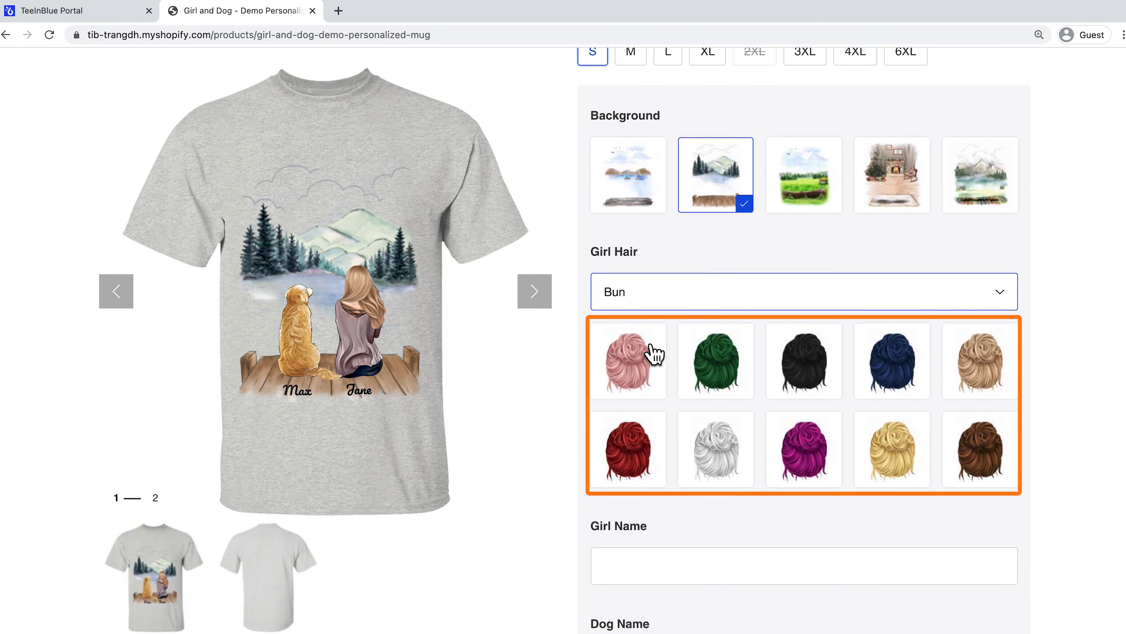
click(655, 354)
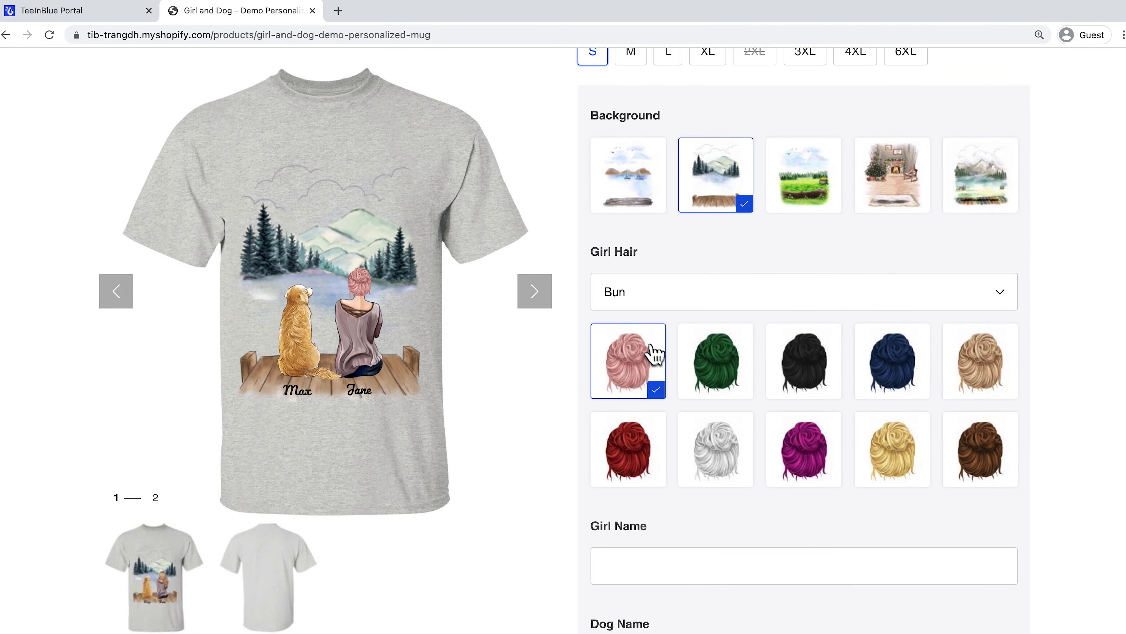
click(715, 365)
Switch Girl Hair to the Mid Back hairstyle and preview it in pink on the T-shirt.
click(716, 297)
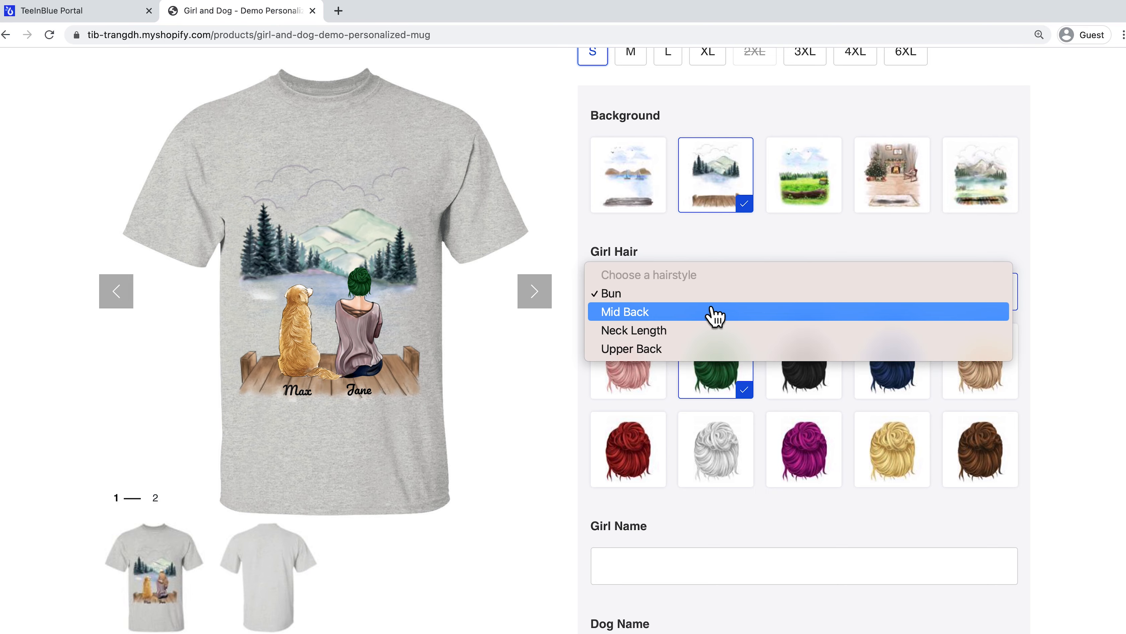
click(715, 313)
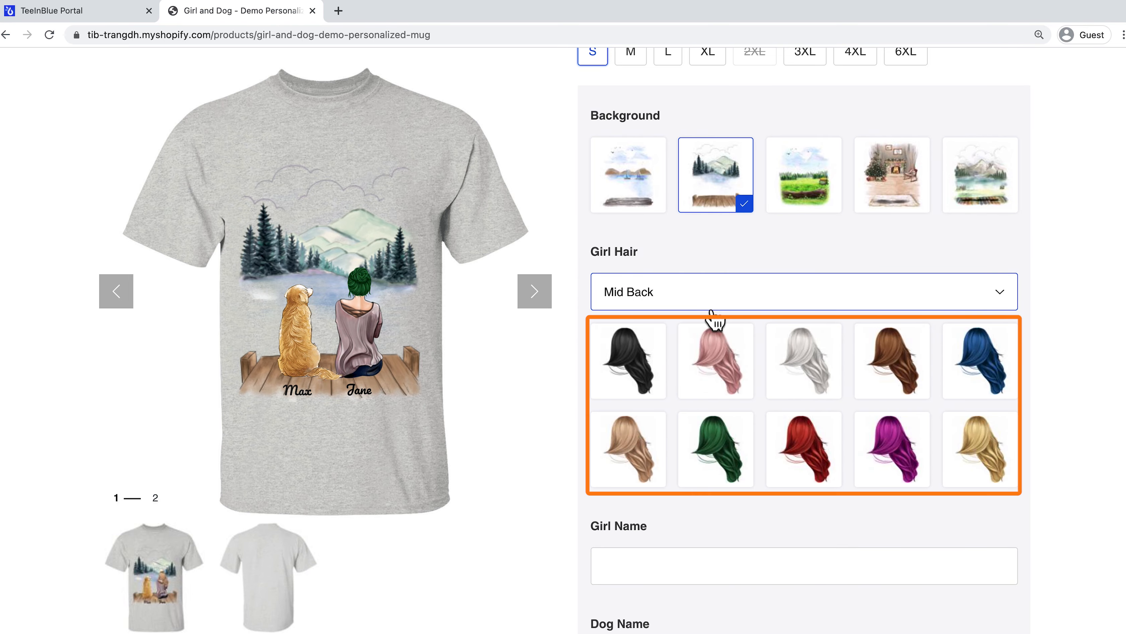
click(711, 352)
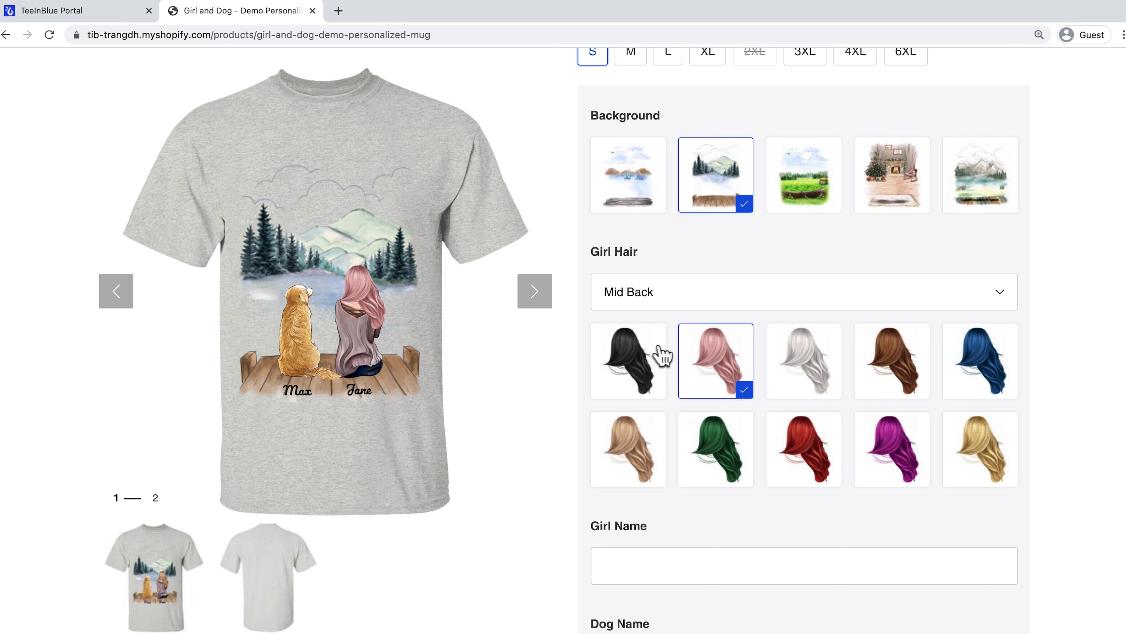
Preview the Mid Back hairstyle in black, and switch Girl Hair to Neck Length to preview it in silver and pink.
click(650, 355)
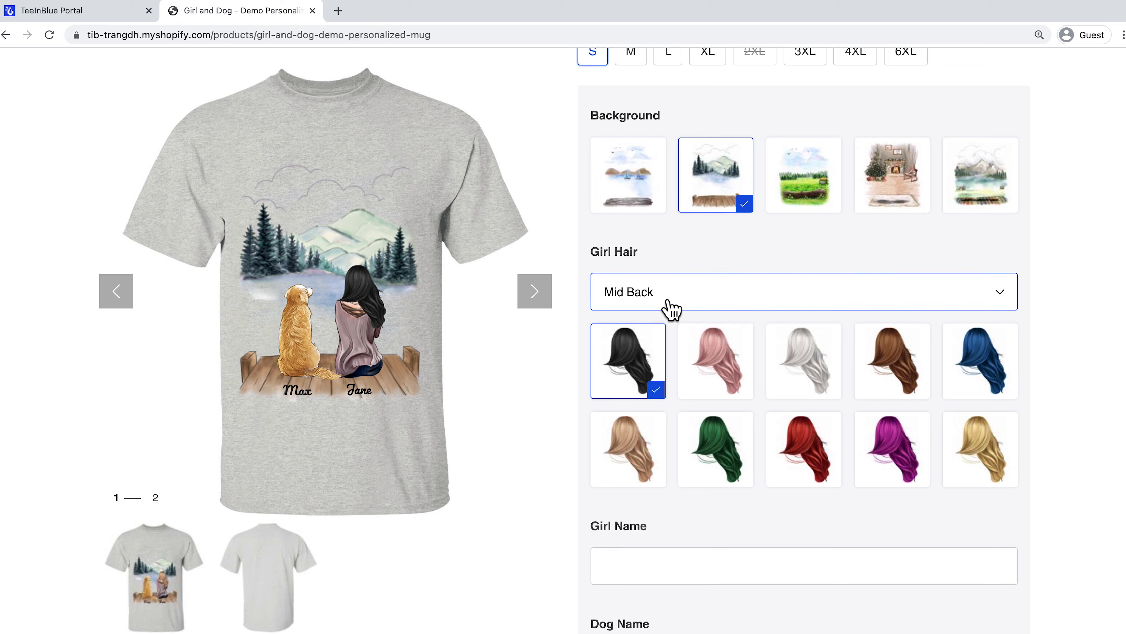
click(671, 310)
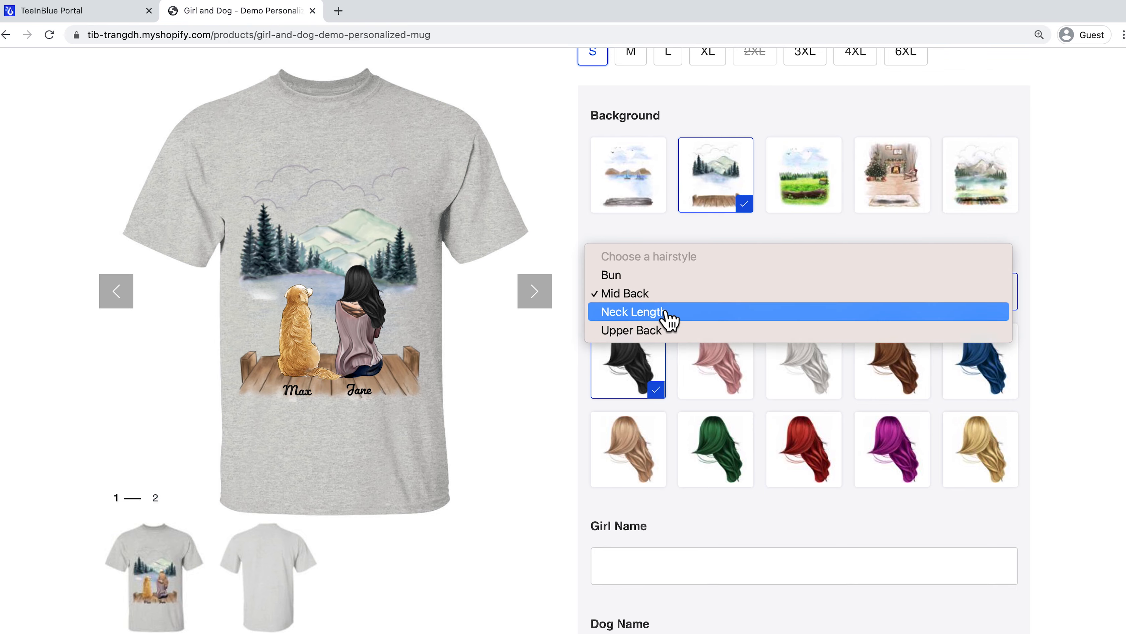
click(687, 314)
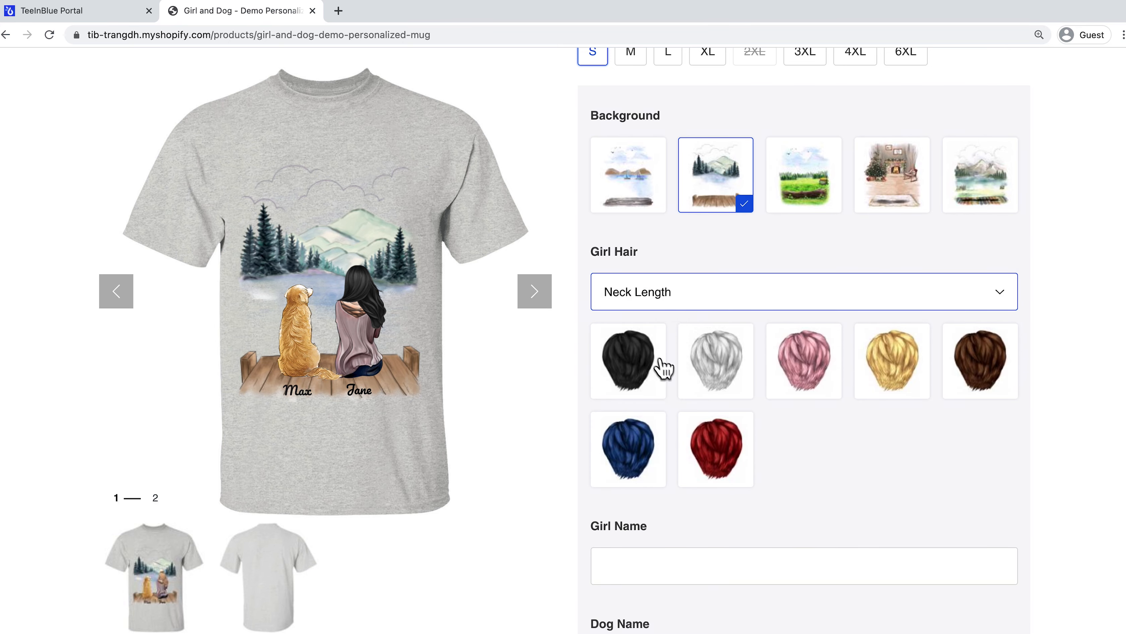
click(688, 374)
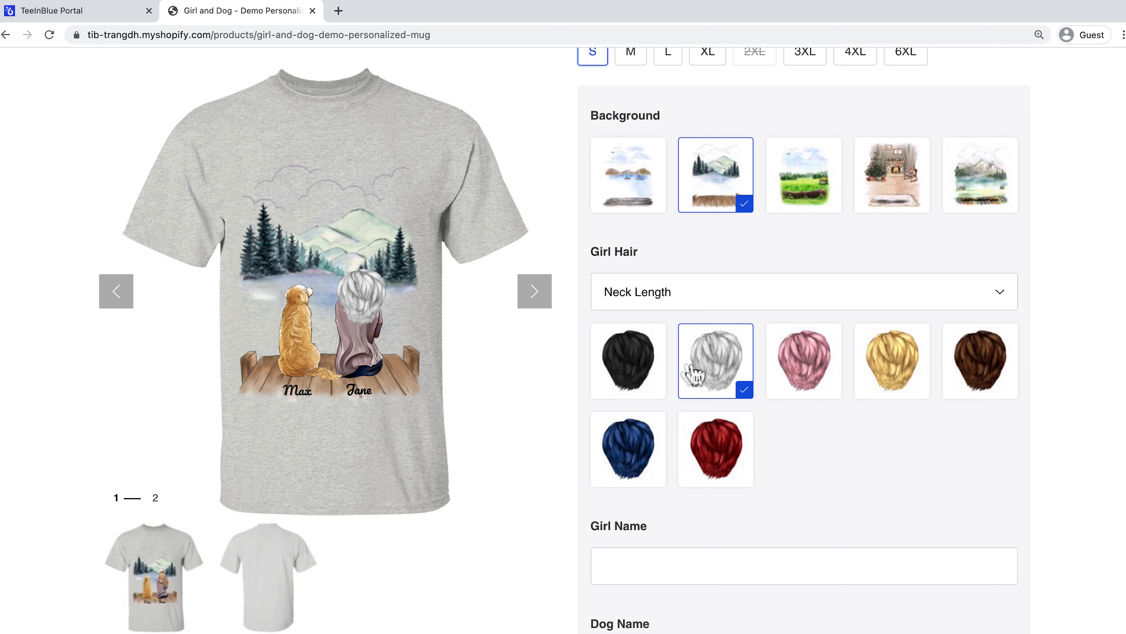
click(796, 381)
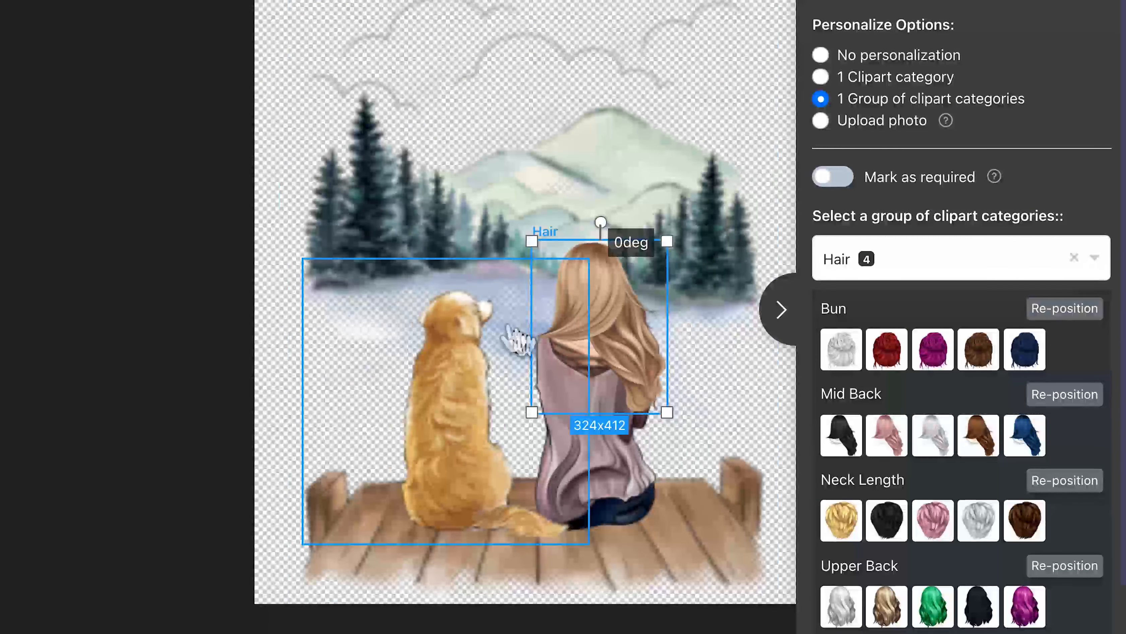
Back in the TeeInBlue artwork editor, re-position the Neck Length hair category, scaling it to about 179x220 px over the girl's head.
click(1067, 487)
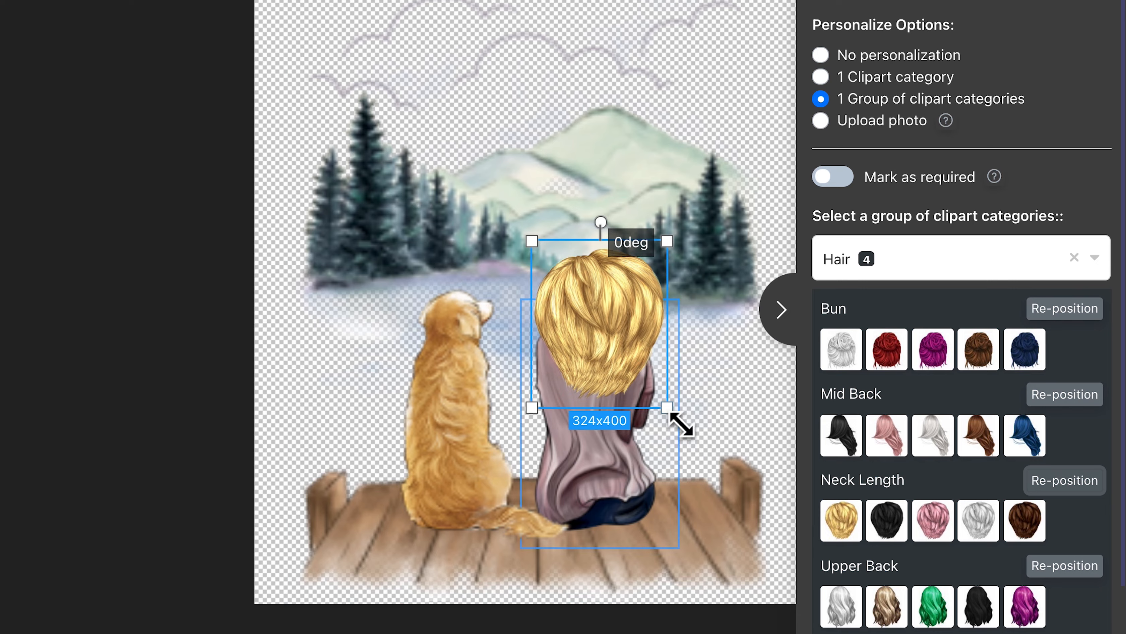
drag(669, 410, 626, 350)
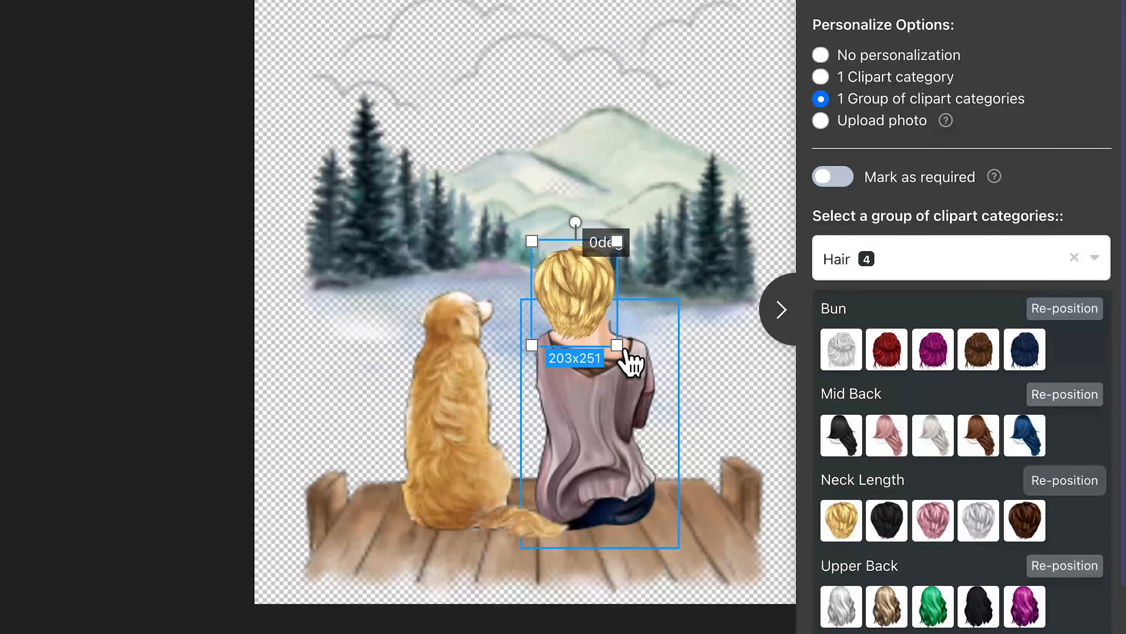
drag(573, 315, 595, 303)
drag(651, 340, 611, 313)
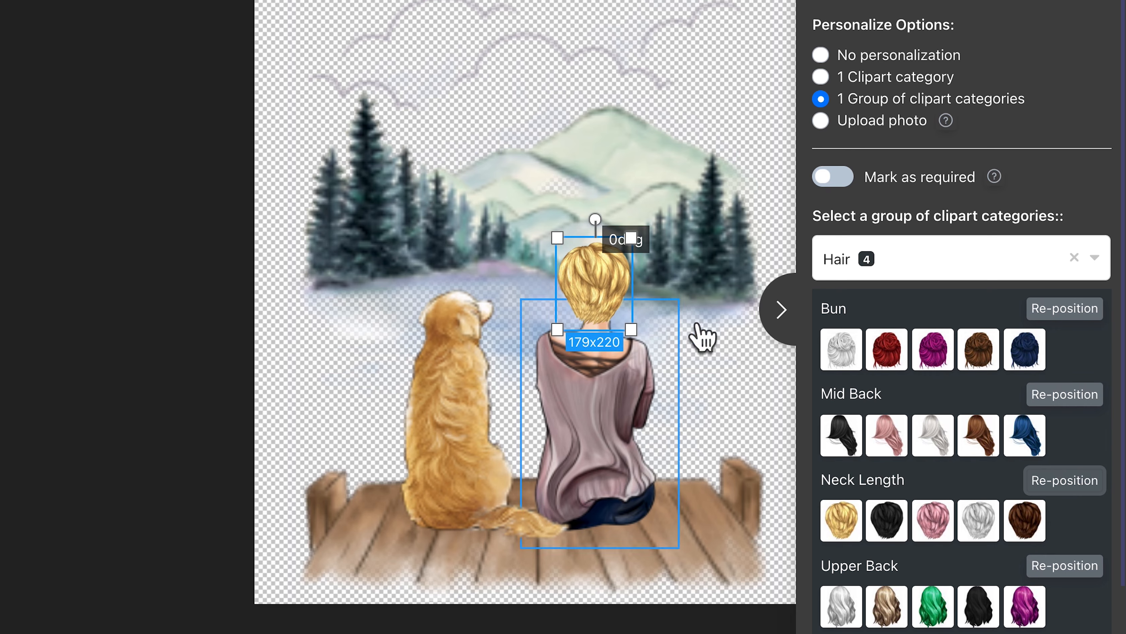
Re-position the Upper Back hair category, scaling it down and moving it onto the girl's head.
click(1058, 572)
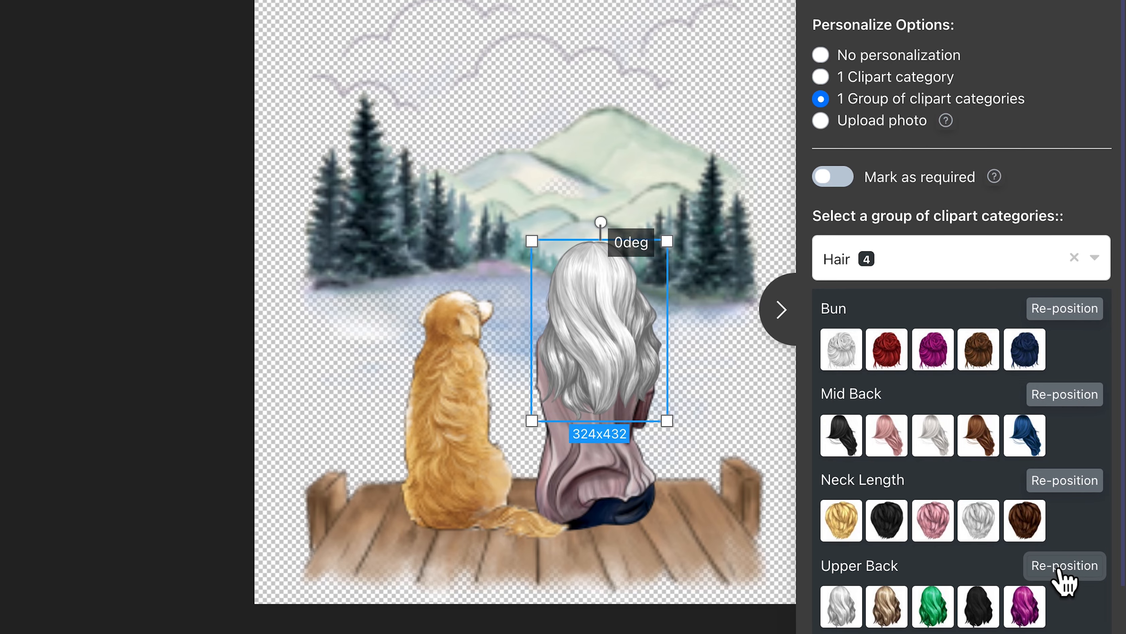
drag(668, 412, 629, 369)
drag(595, 331, 608, 325)
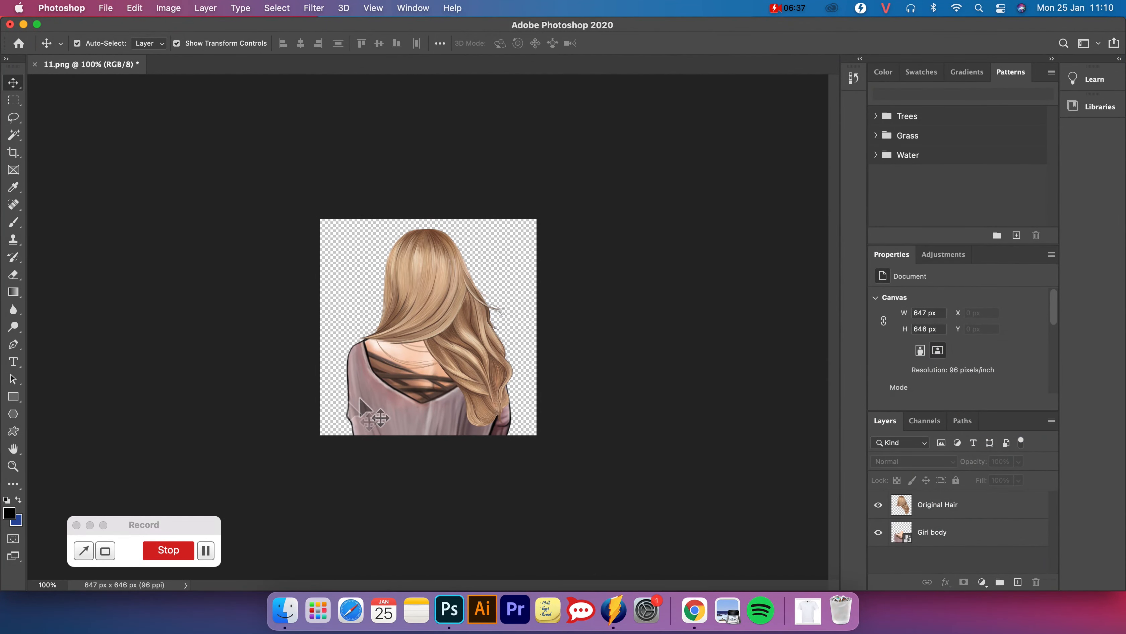
Switch to Photoshop and place 1.png from the Neck Length hair folder into the 11.png document.
click(473, 352)
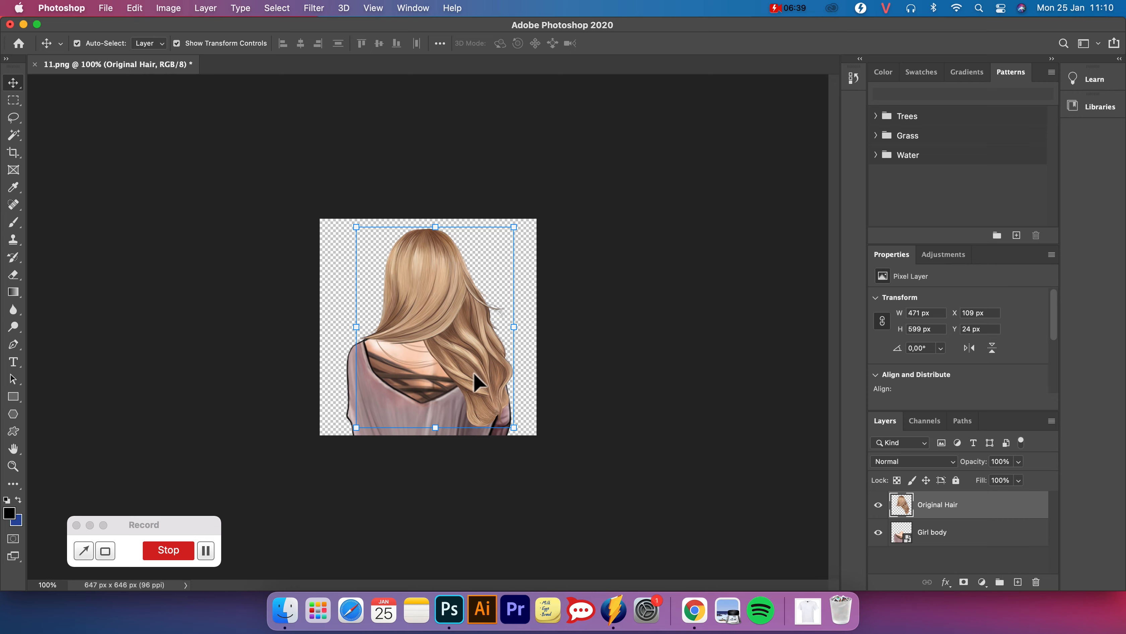
click(290, 612)
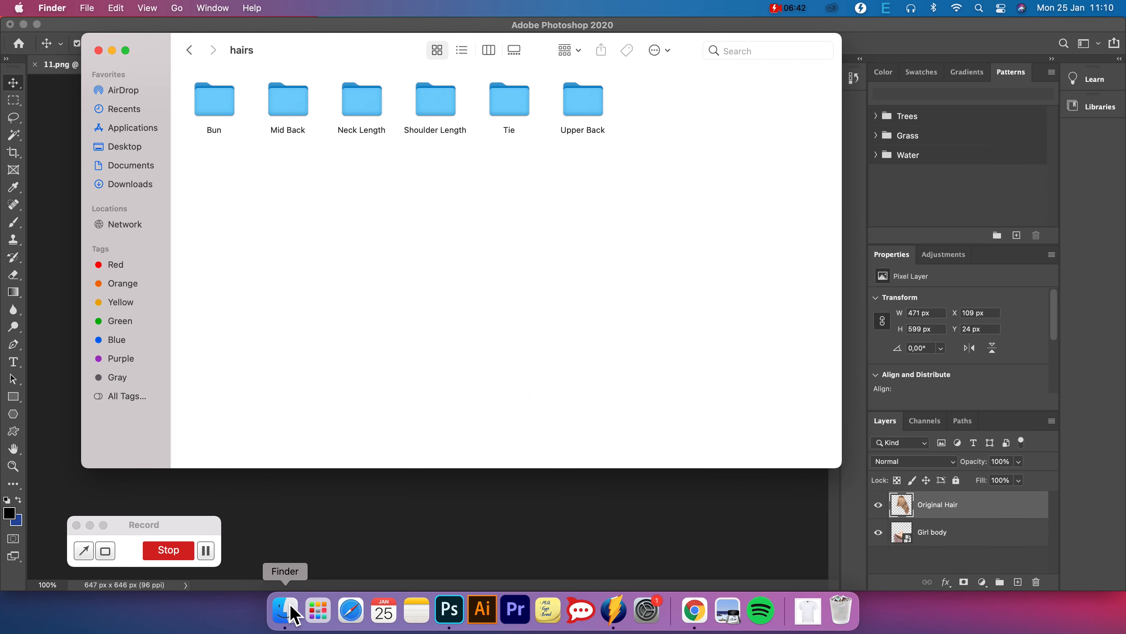
double_click(370, 134)
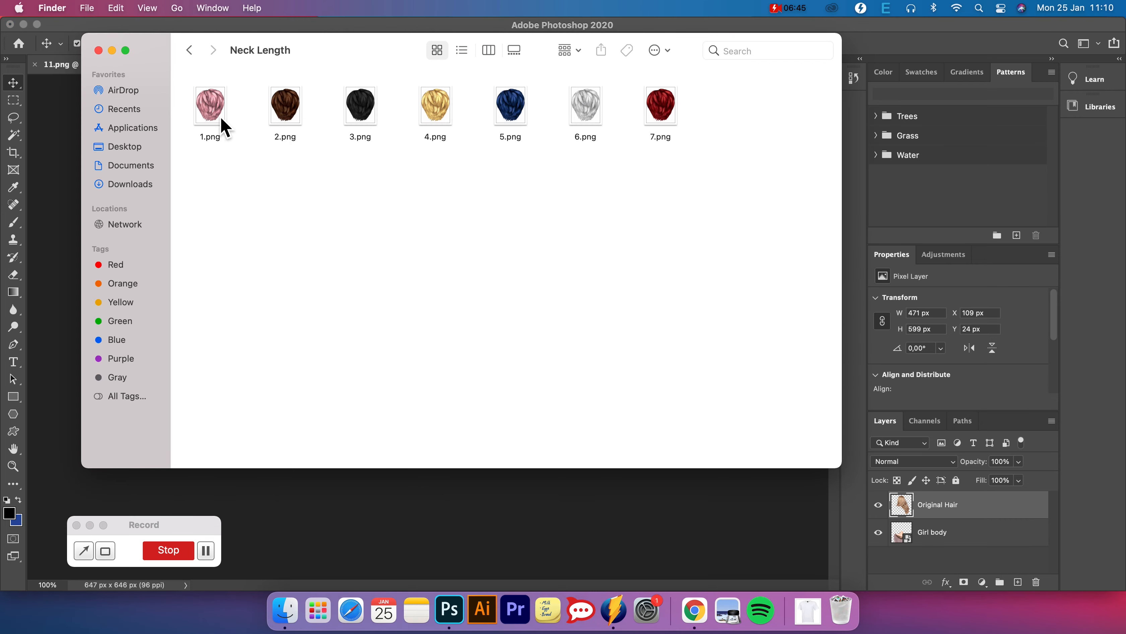
drag(217, 122, 488, 503)
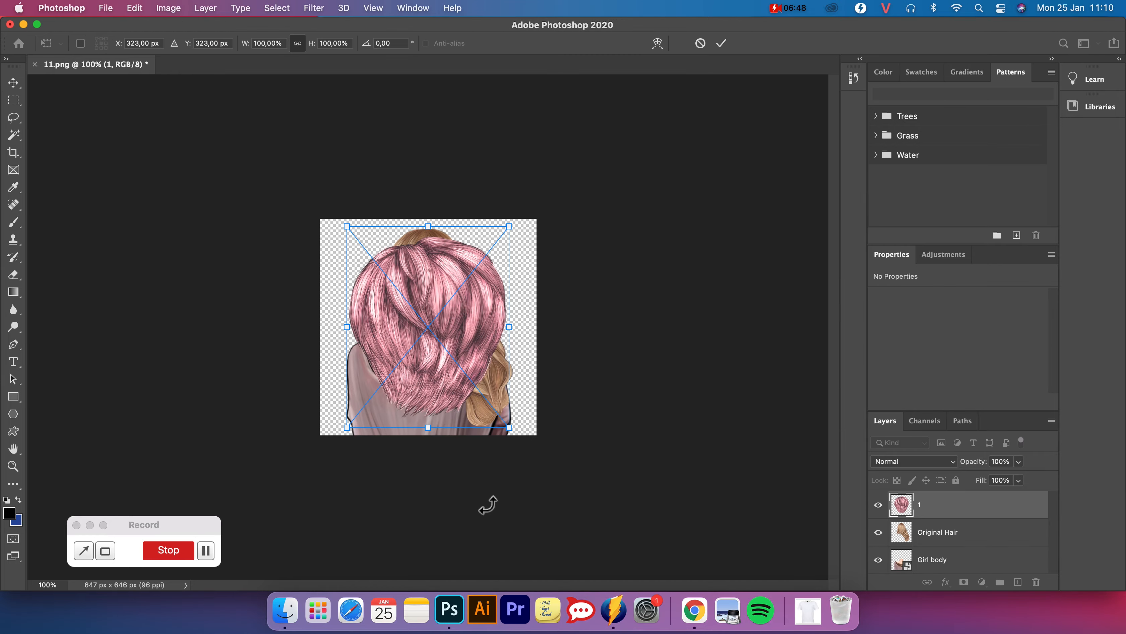
Scale the placed pink hair to about 261 x 322 px over the girl's head and hide the Original Hair layer.
drag(509, 428, 483, 327)
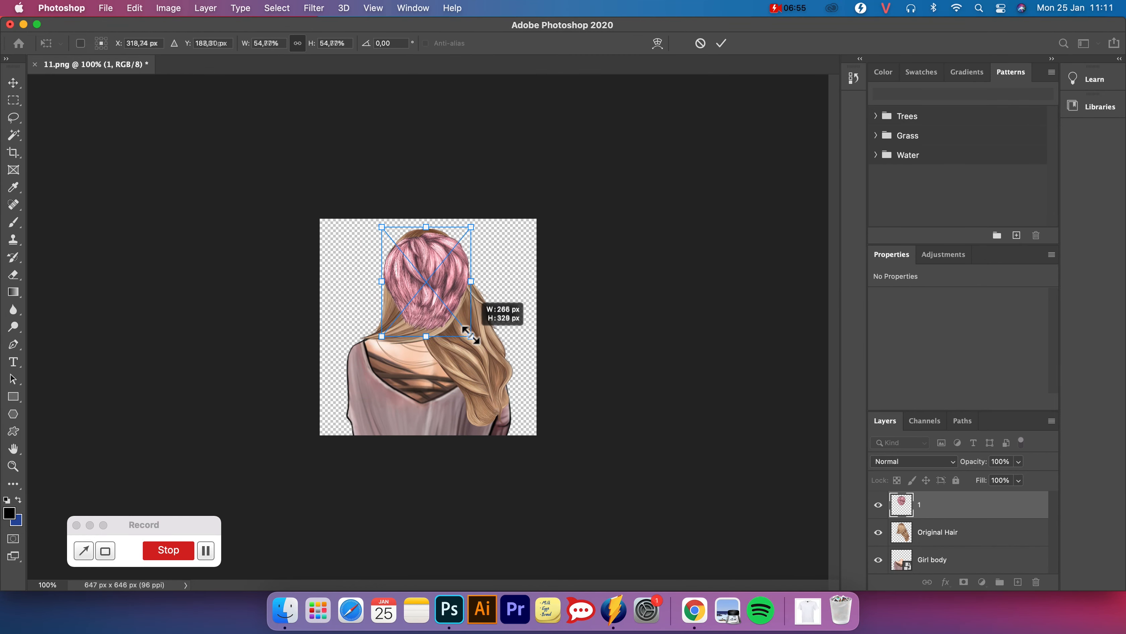
click(721, 43)
click(879, 532)
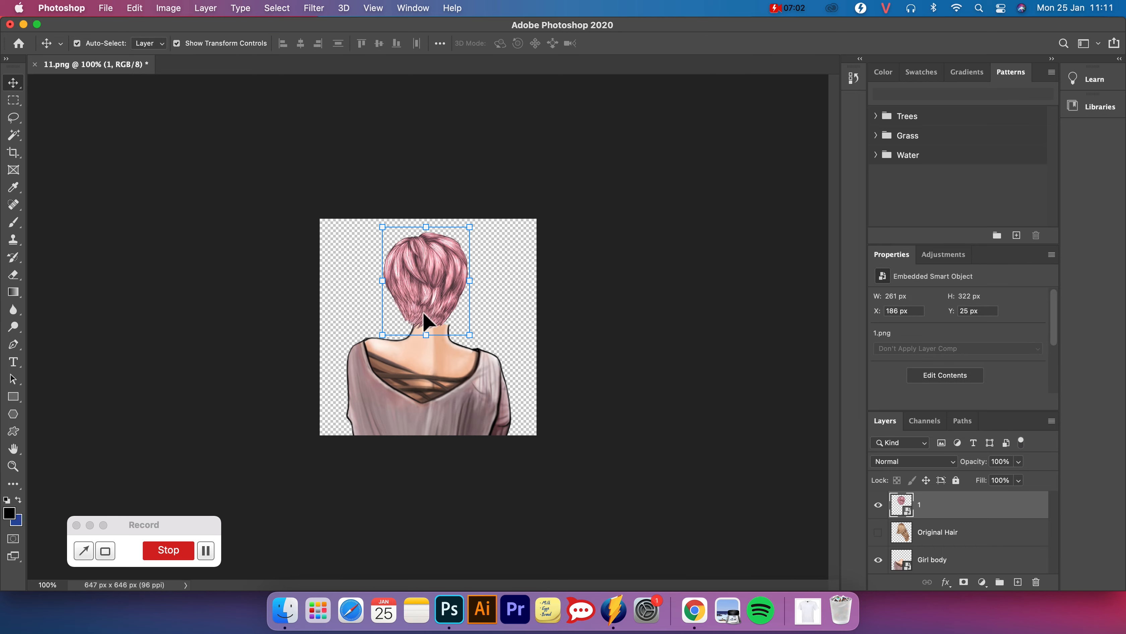
Refine the pink hair's fit to about 278 x 343 px on the girl's head and hide the Girl body layer.
drag(424, 313, 478, 340)
key(ctrl+t)
key(Return)
click(878, 560)
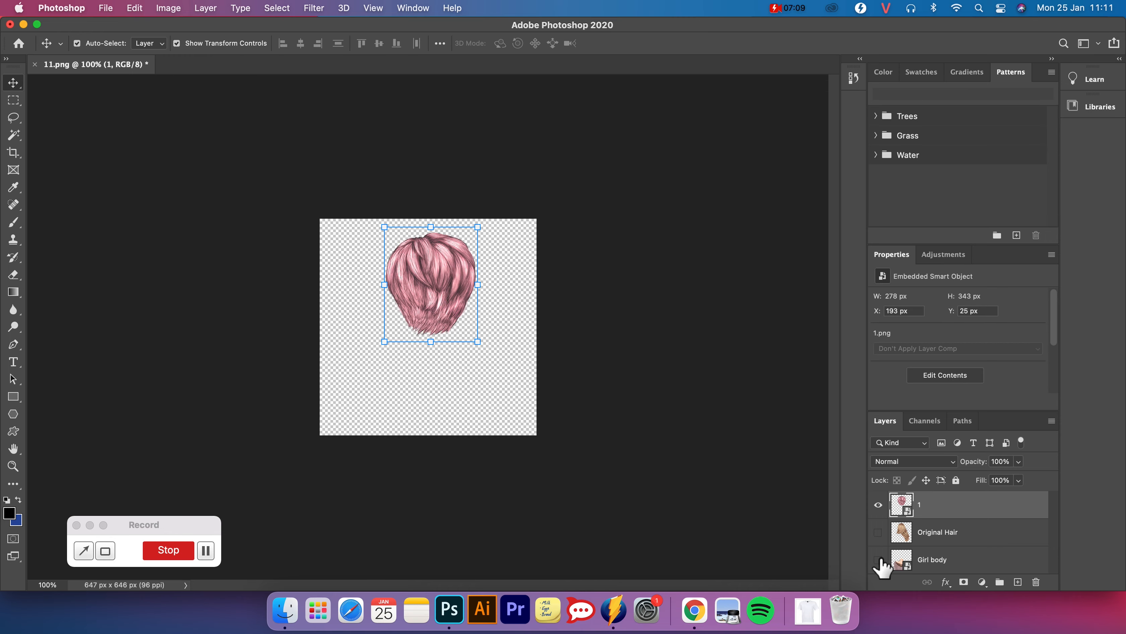
click(689, 430)
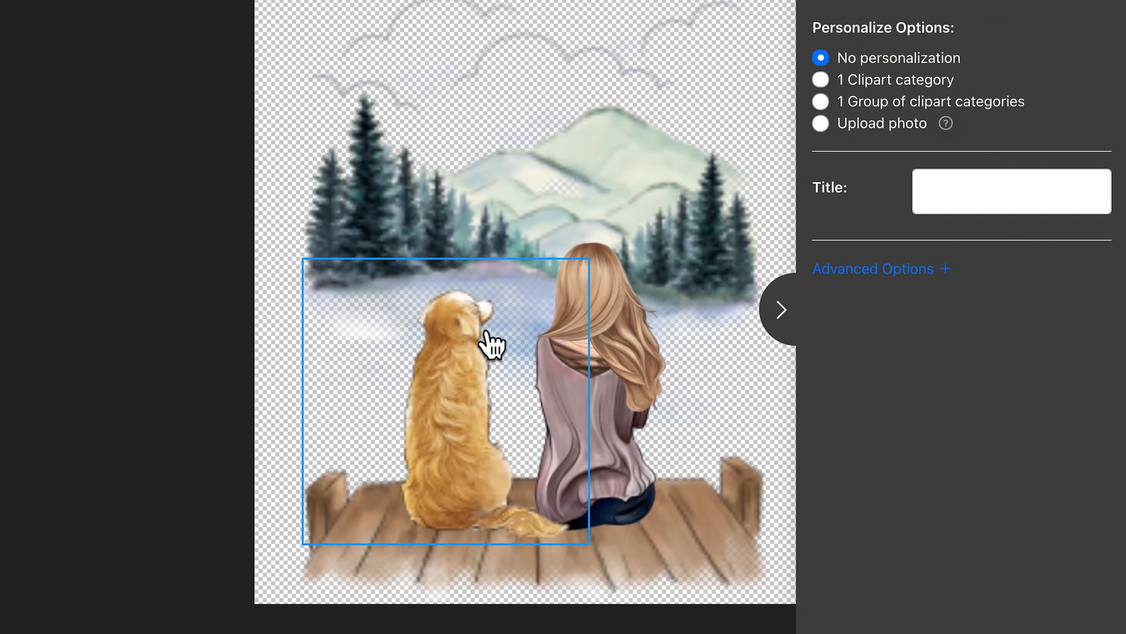
In the TeeInBlue artwork editor, set the Dog layer's personalization to Upload photo with the photo cropper and live preview enabled.
click(490, 345)
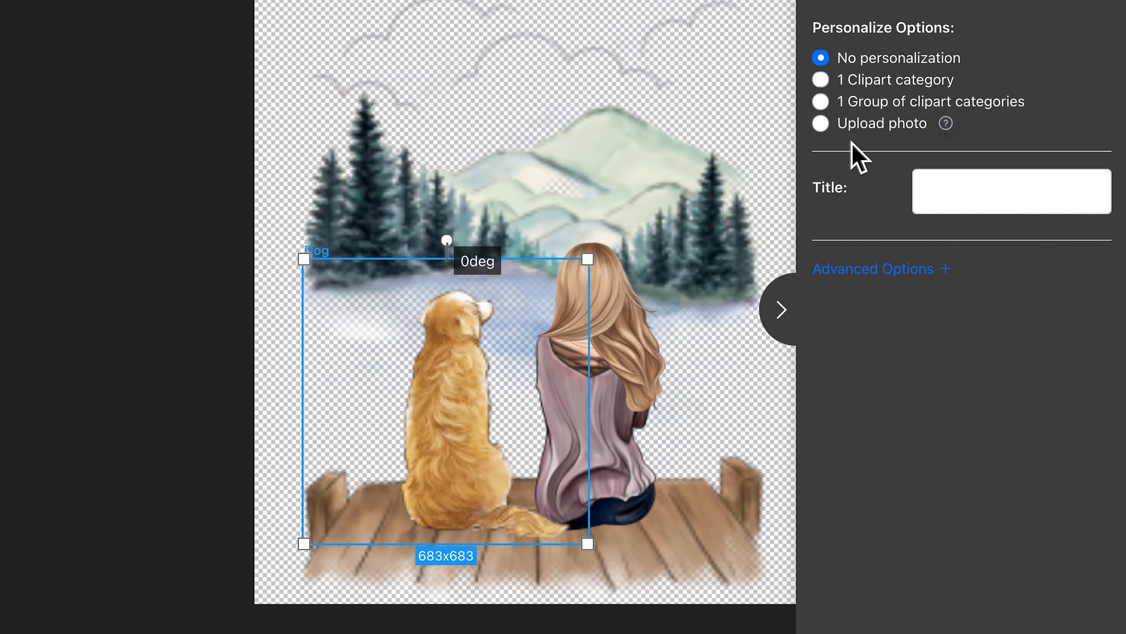
click(879, 133)
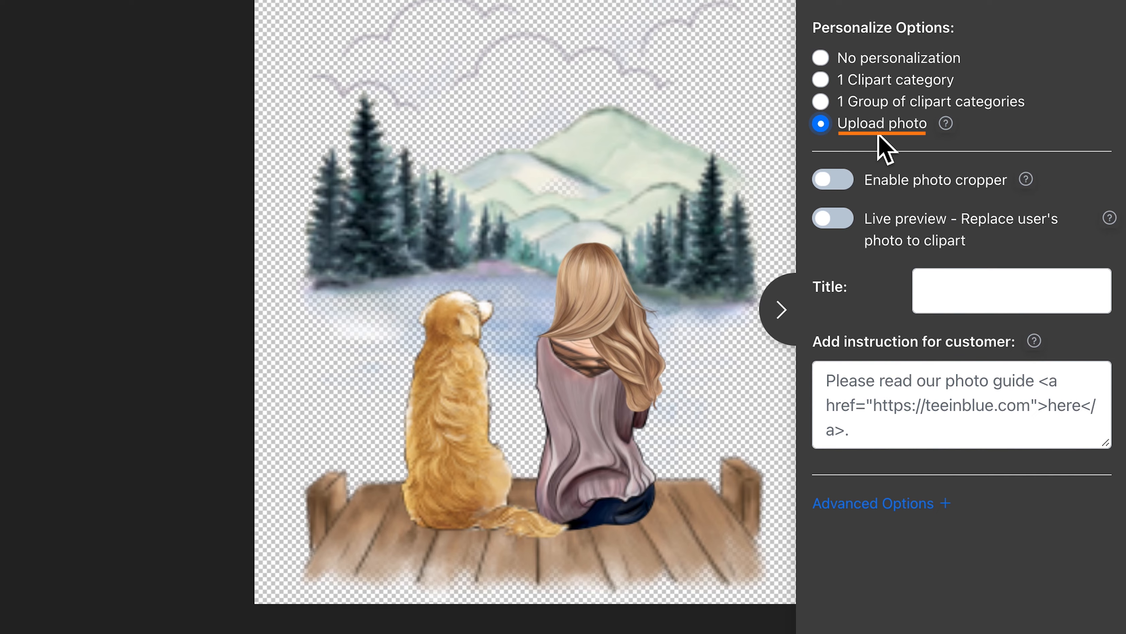
click(830, 180)
click(831, 256)
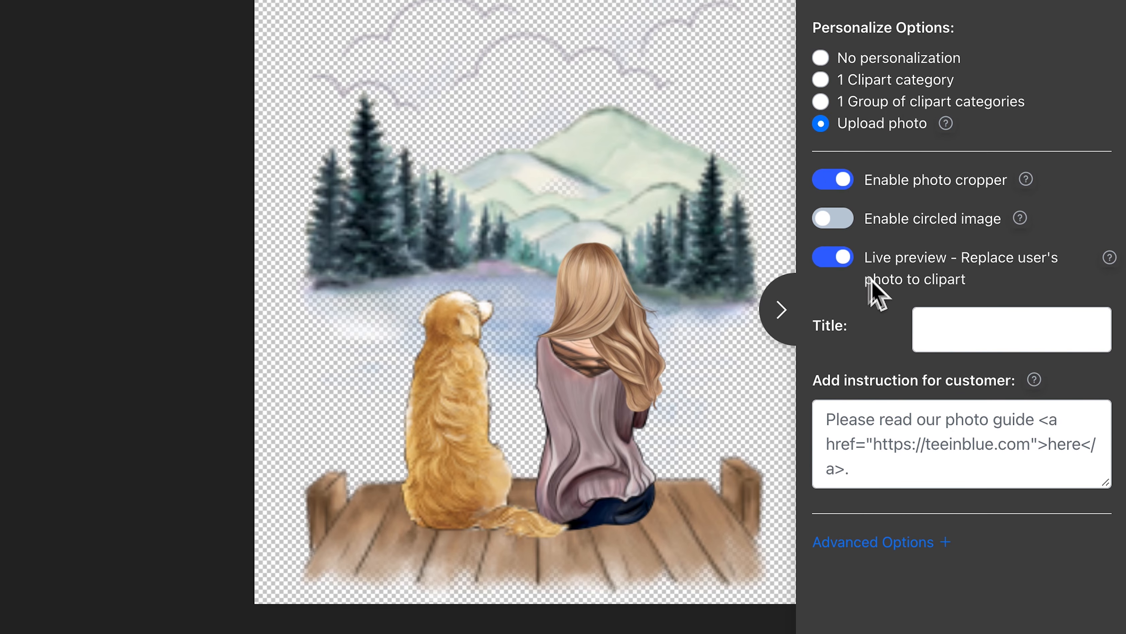
Title the Dog layer's photo option "Dog Image" and add the customer instruction "Should upload a rectangle image. Minimum size 500px.".
click(951, 324)
text(Dog l)
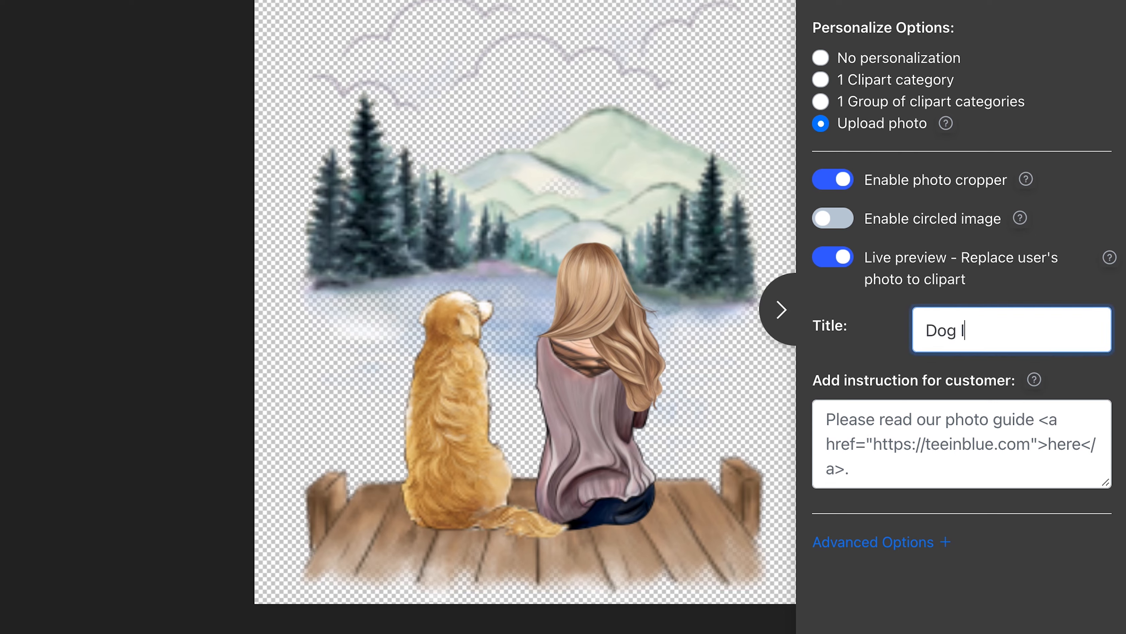
click(937, 416)
text(Should upload a rec)
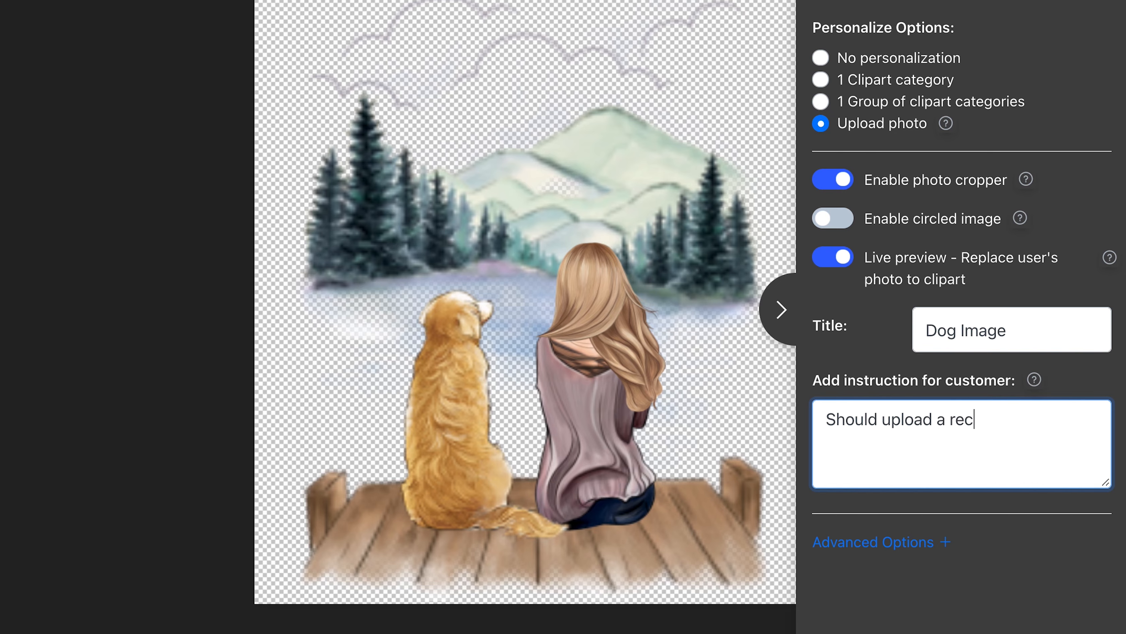
text(nimum size 500px.)
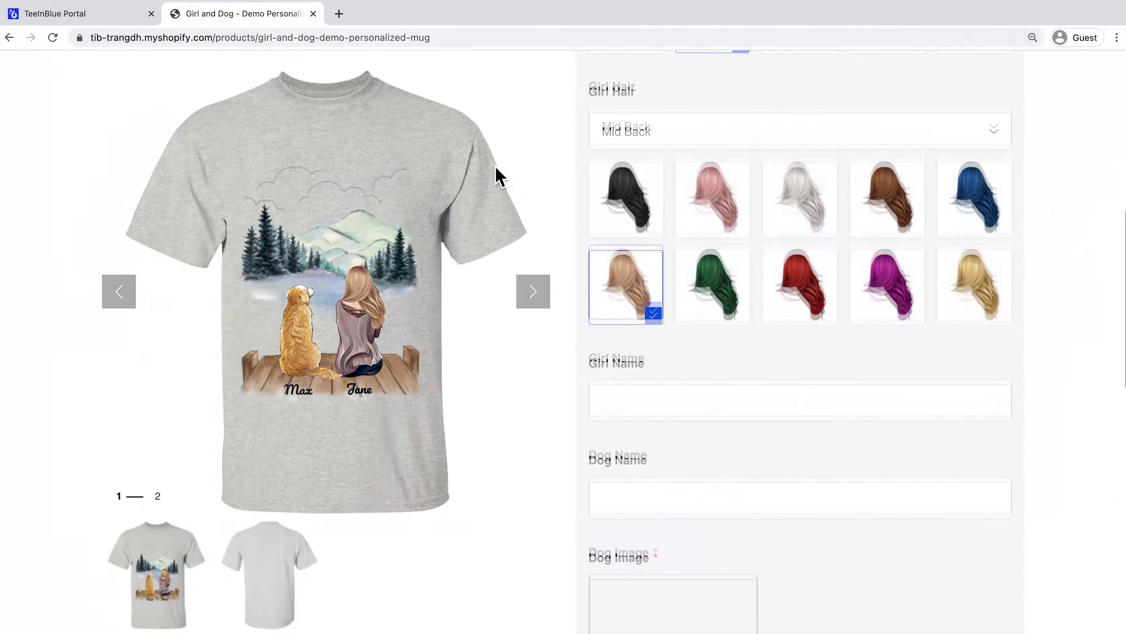
On the demo product page, upload dog-photo.jpeg from the artwork layers folder as the Dog Image.
scroll(493, 167, down, 3)
scroll(493, 164, down, 3)
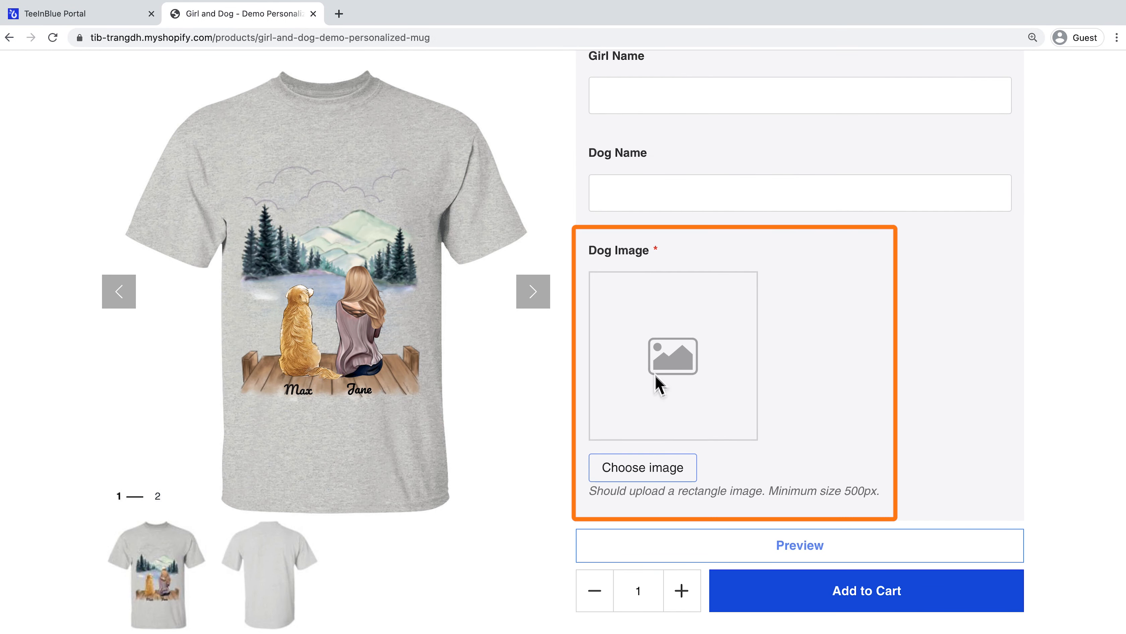
click(682, 478)
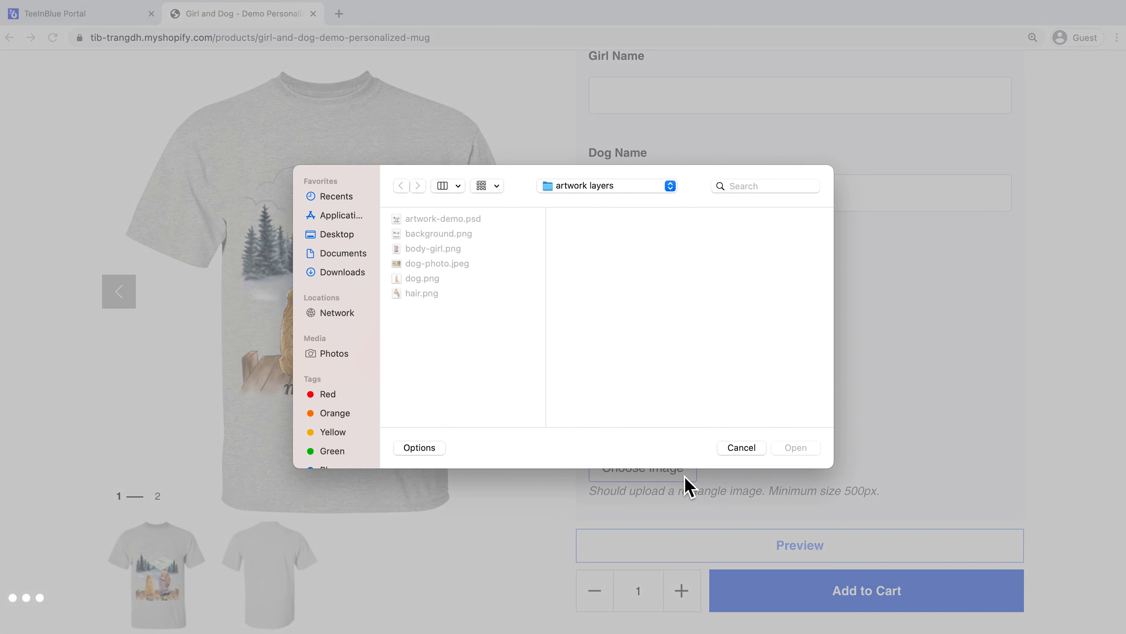
click(461, 265)
click(796, 447)
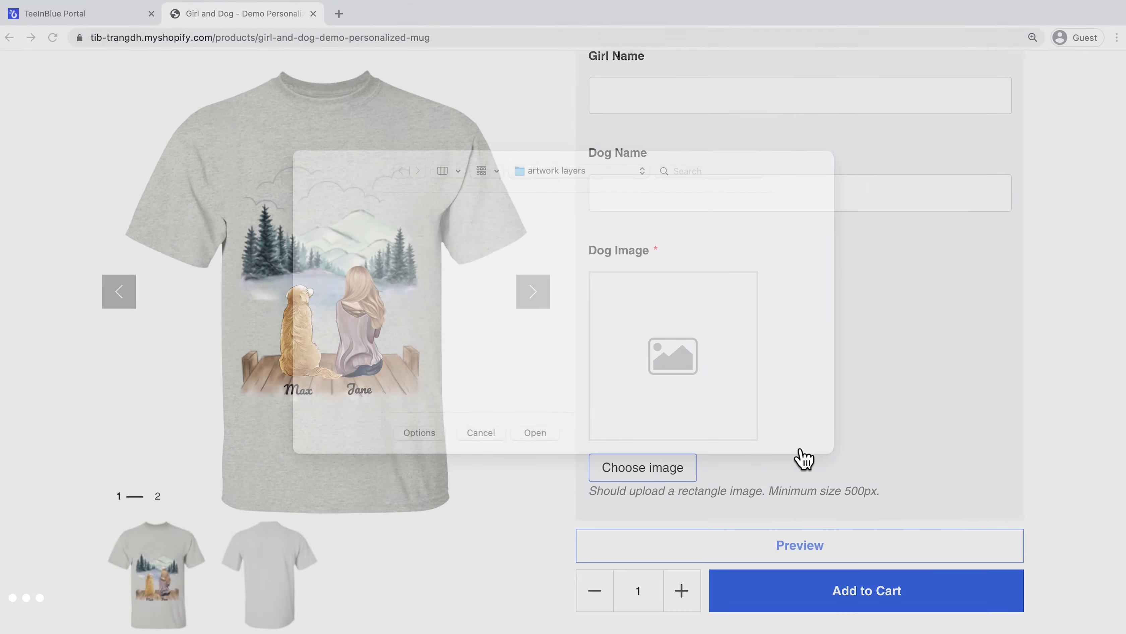
Adjust the square crop area around the whole puppy in the photo and apply the crop.
drag(621, 378, 602, 373)
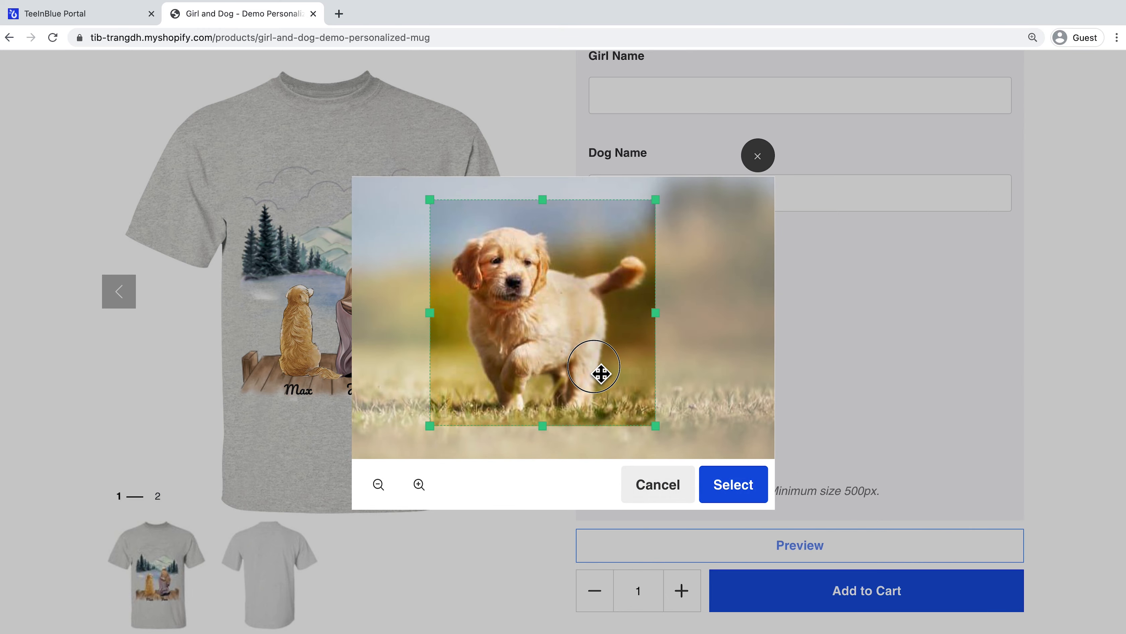
drag(656, 426, 618, 396)
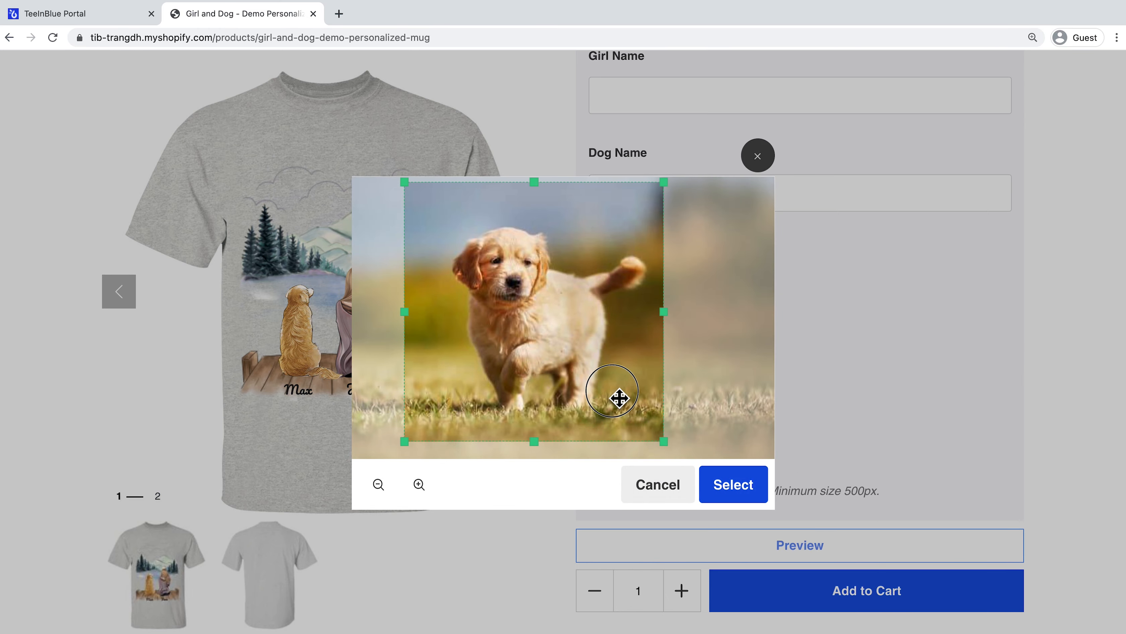
click(734, 485)
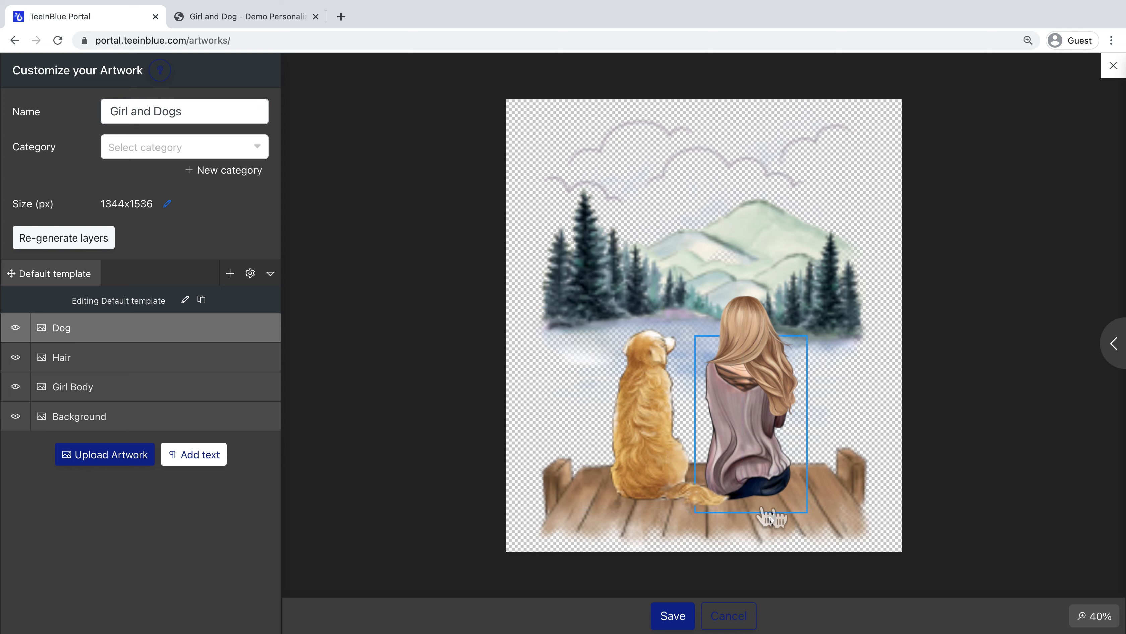
Add a text layer to the Girl and Dogs artwork in the TeeInBlue Portal and rename it Girl Name.
click(220, 462)
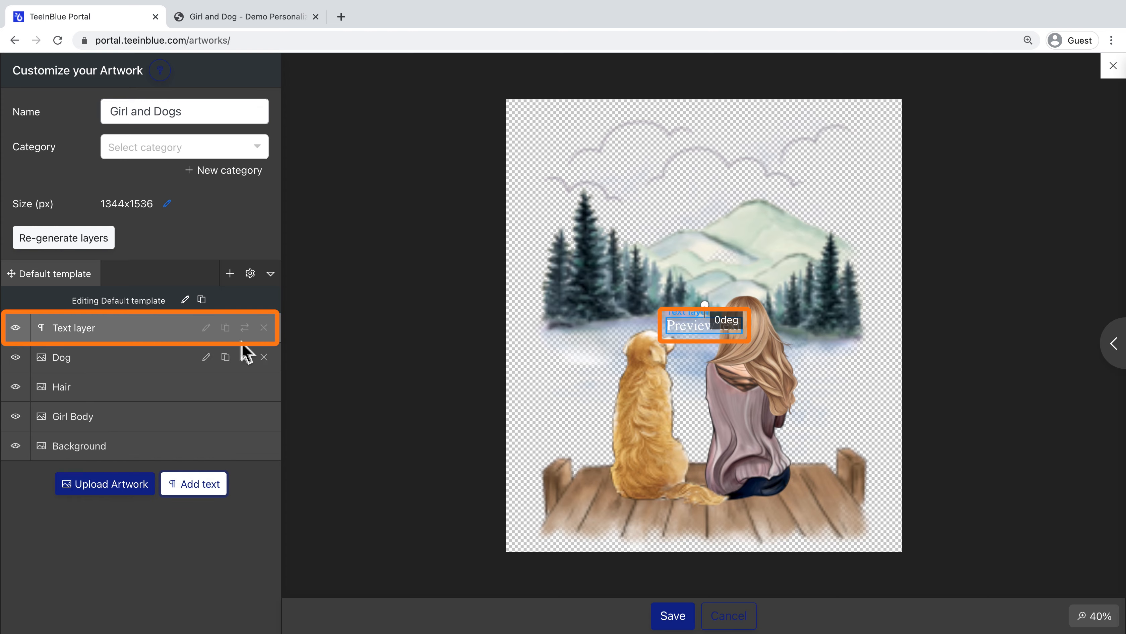
click(83, 328)
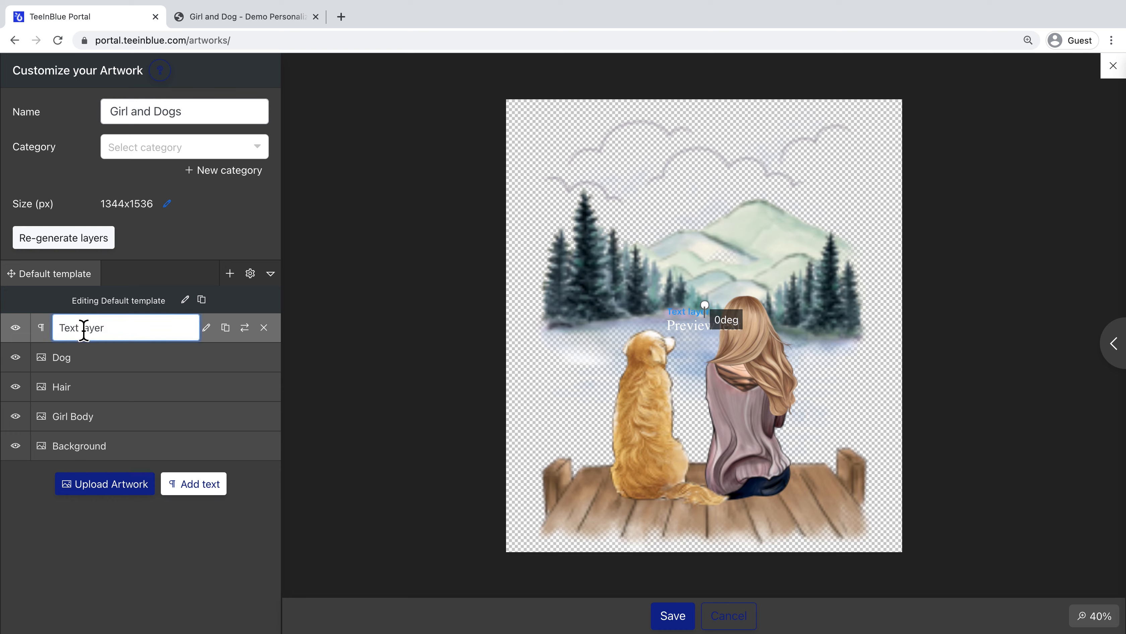
key(super+a)
text(Gi)
key(Return)
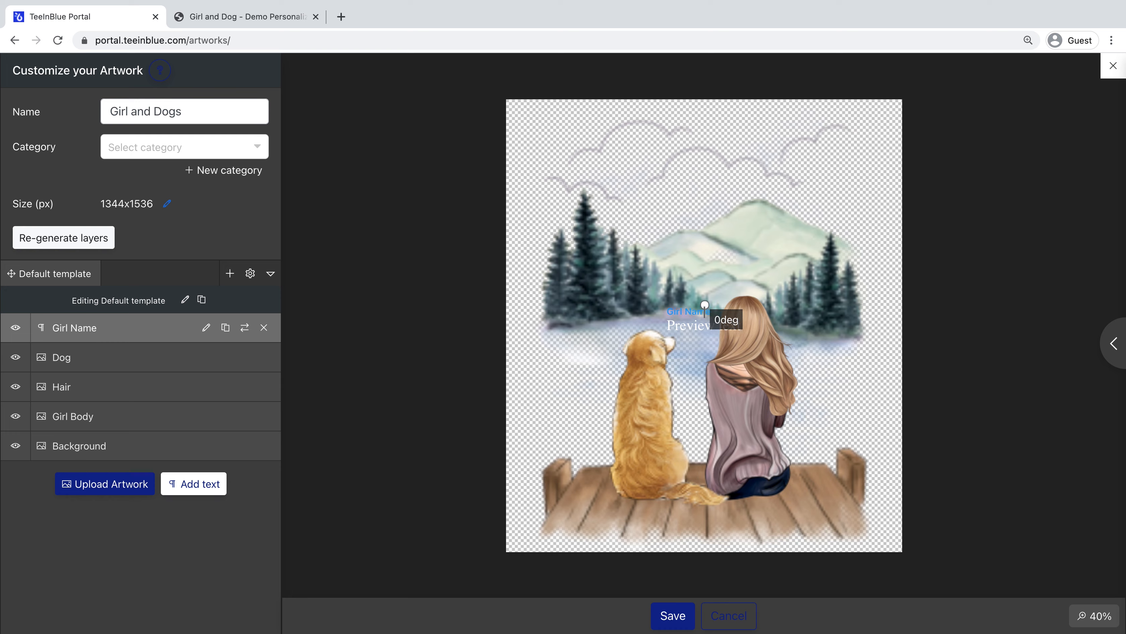
Allow personalization of the Girl Name text layer with the title Girl Name, and enter a sample first name as its preview text.
click(206, 330)
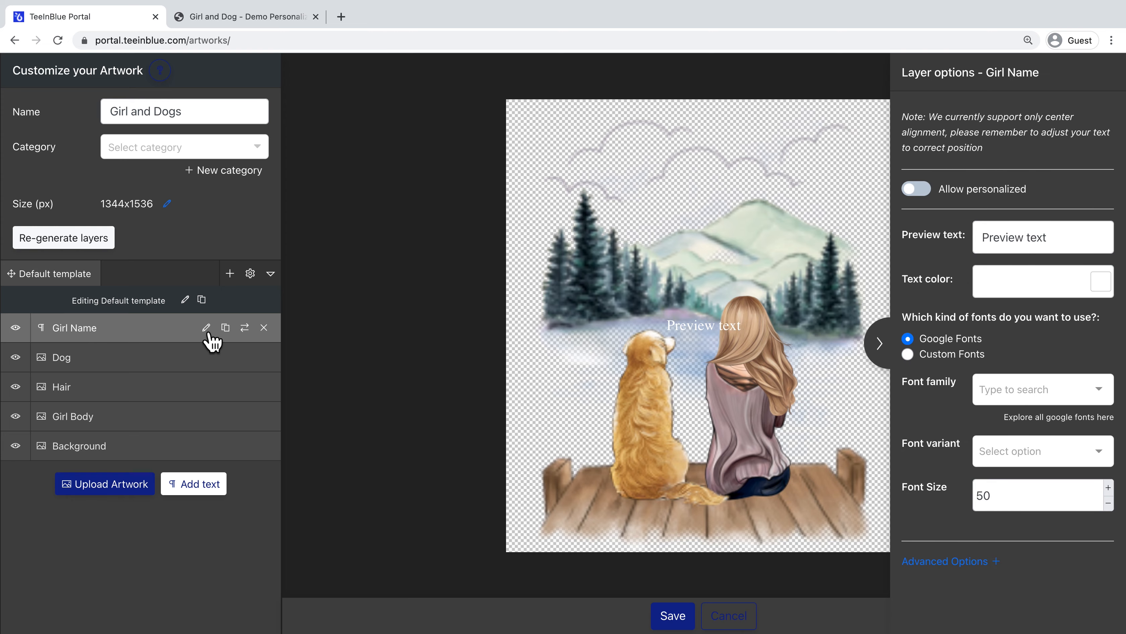
click(709, 332)
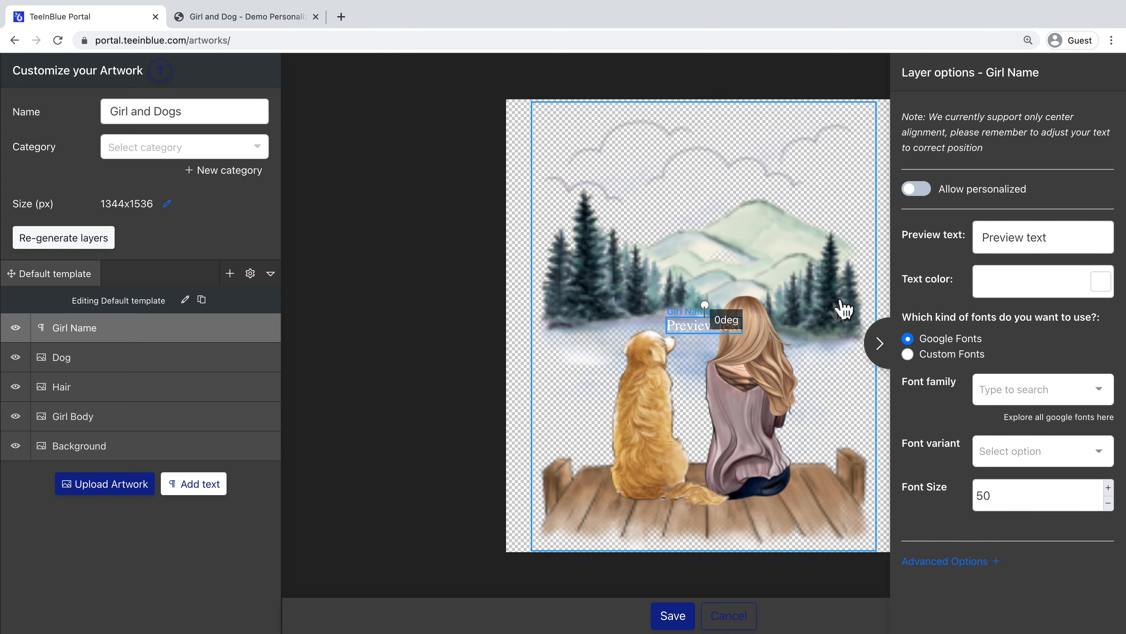
click(922, 194)
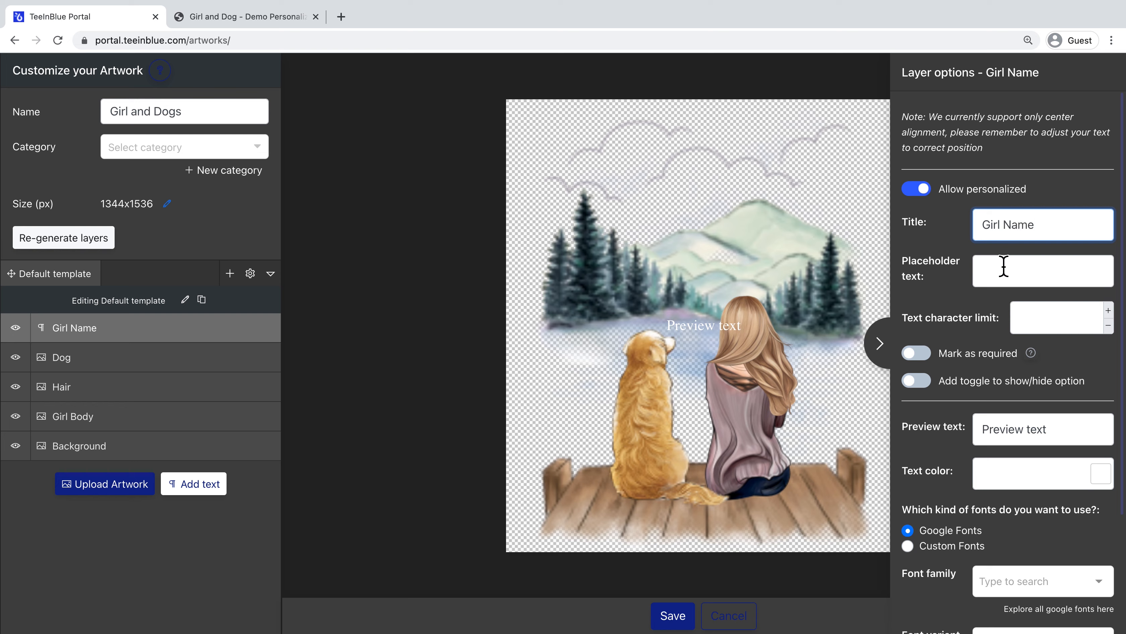
drag(1059, 428, 989, 430)
text(Jane)
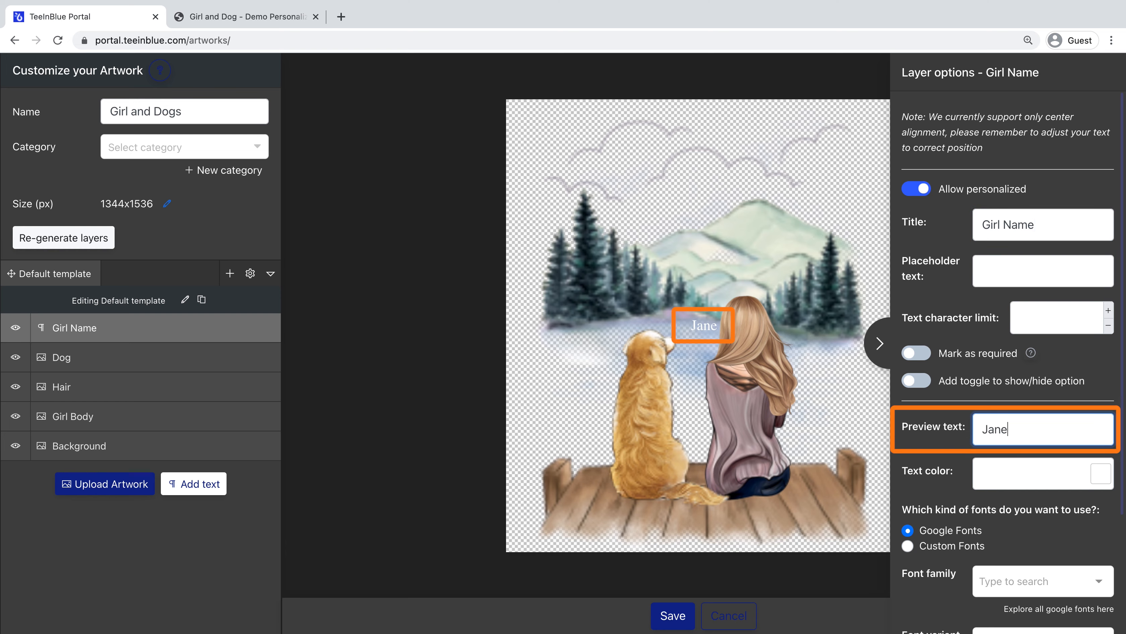
Style the Girl Name text with color #202020, the Pacifico font and size 60, and place it below the girl.
click(1101, 474)
drag(974, 588, 953, 593)
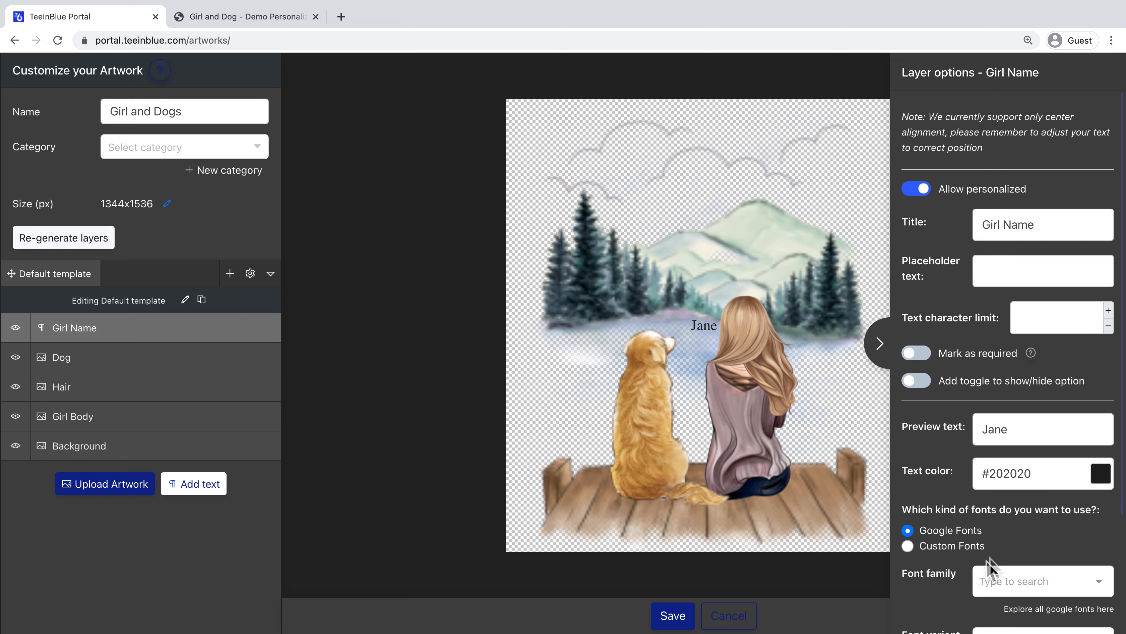
scroll(1000, 552, down, 2)
scroll(1000, 553, down, 2)
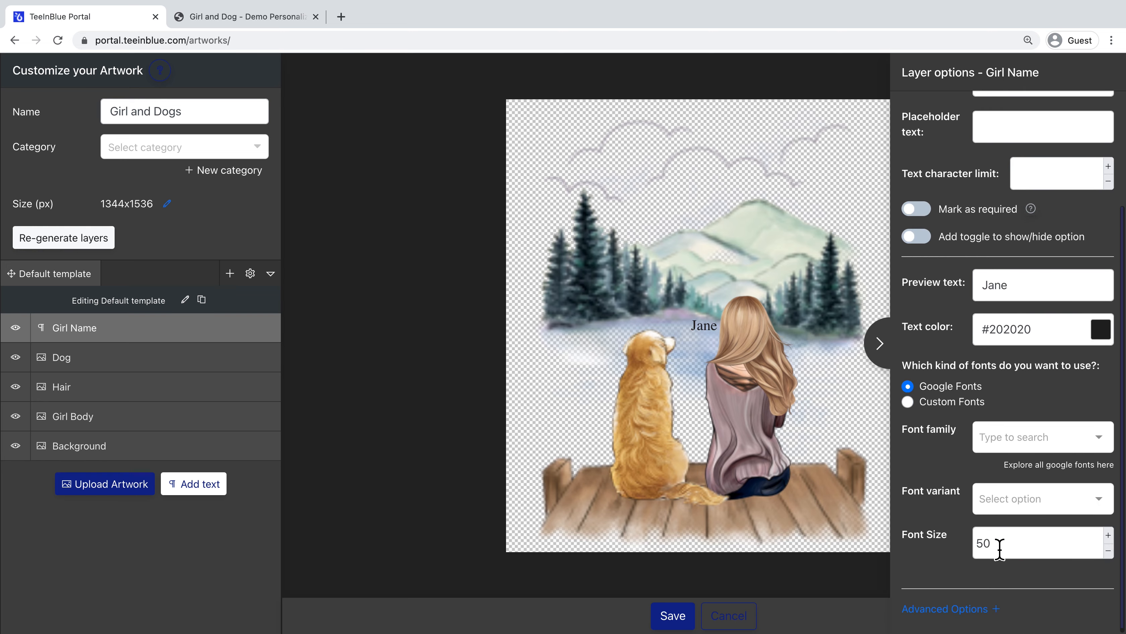
click(996, 446)
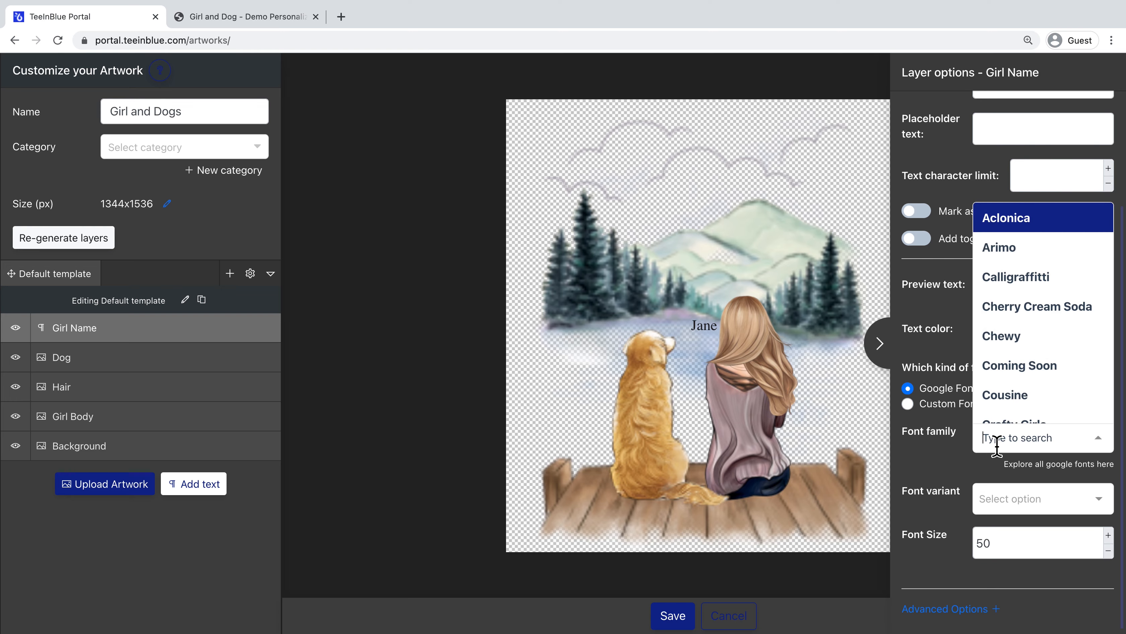
text(pac)
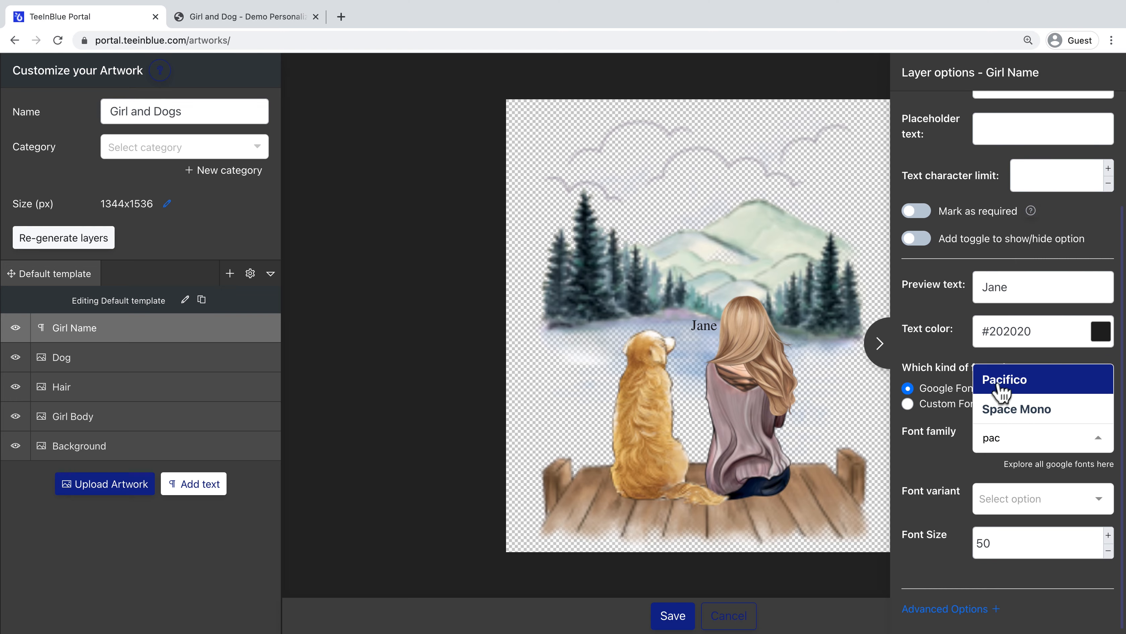
click(1003, 385)
double_click(985, 542)
text(60)
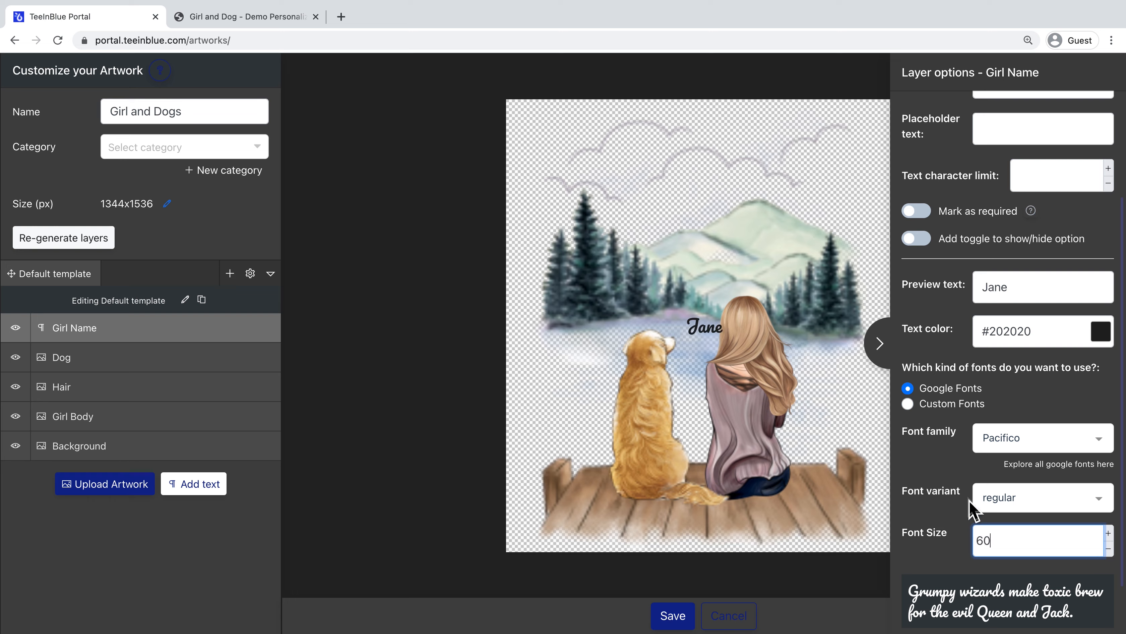
drag(707, 330, 750, 536)
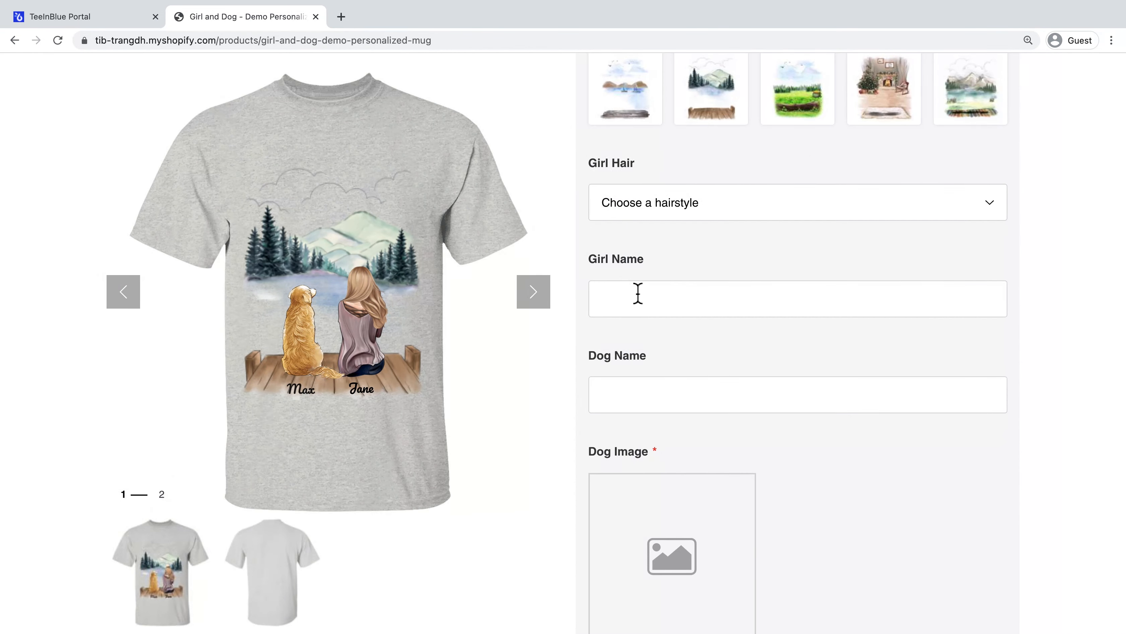
On the demo product page, enter a sample first name in the Girl Name field.
scroll(648, 296, down, 1)
click(649, 297)
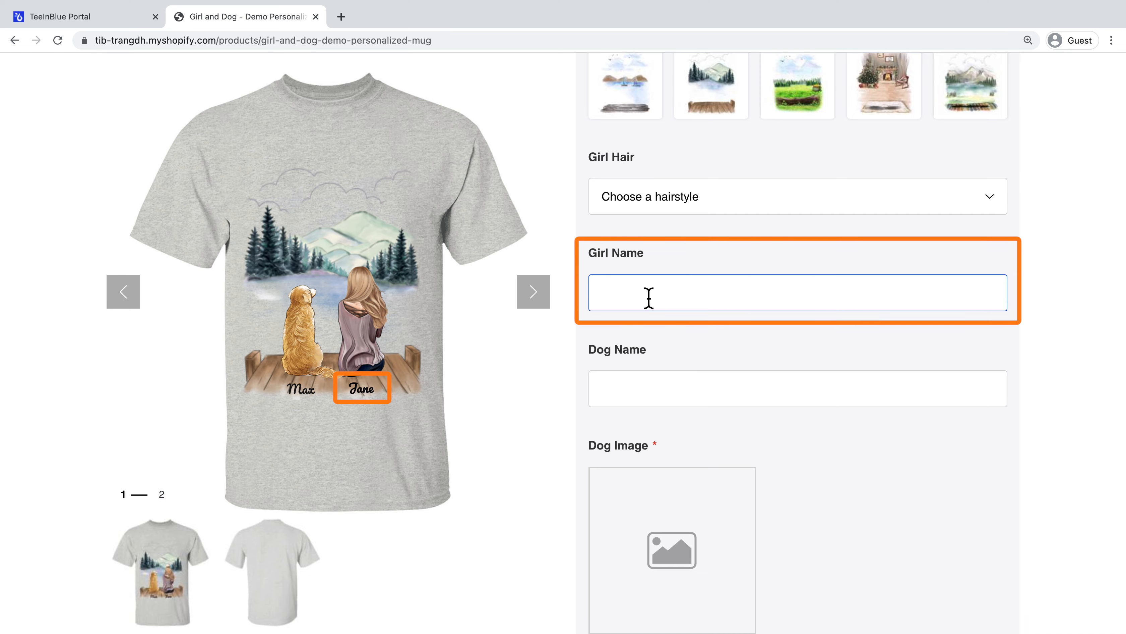
text(Lily)
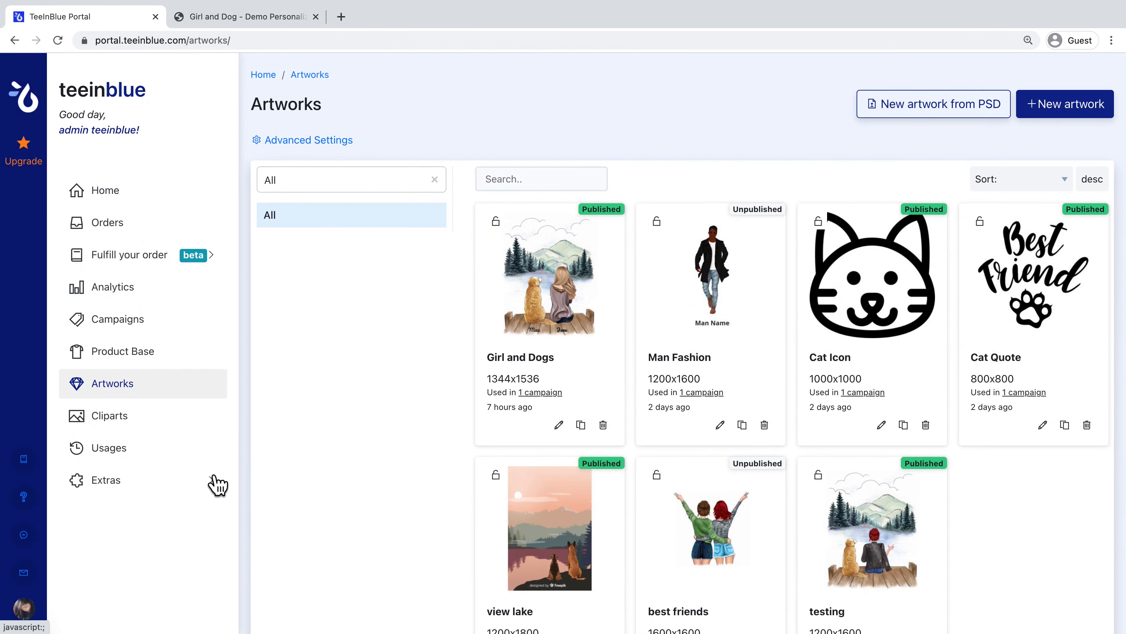
Open the Fonts settings in the TeeInBlue Portal.
click(215, 483)
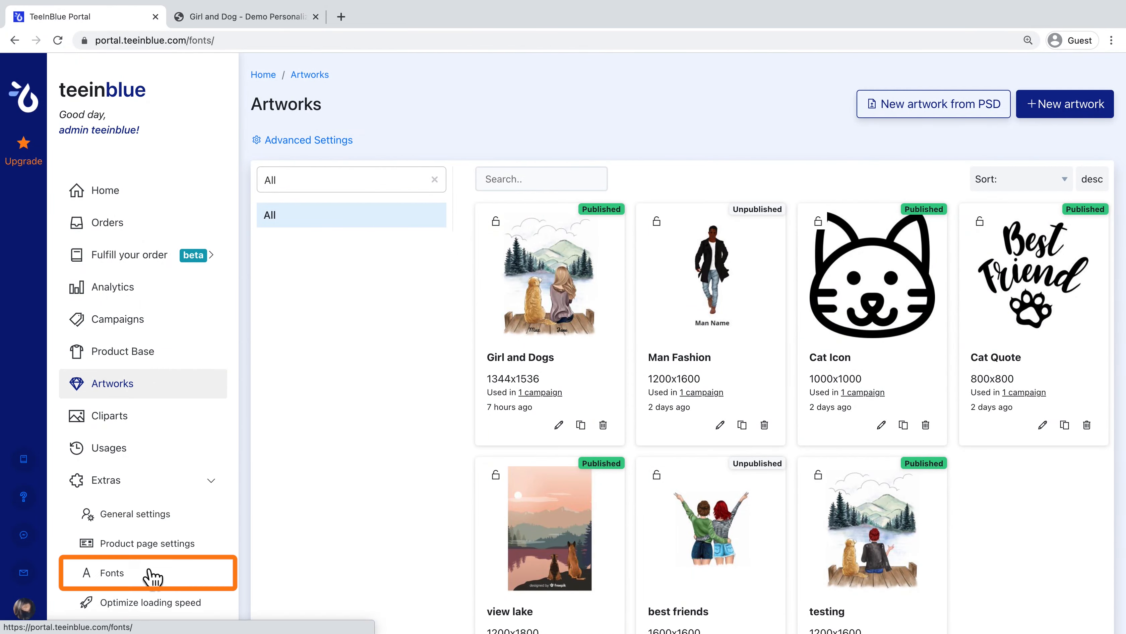
click(147, 576)
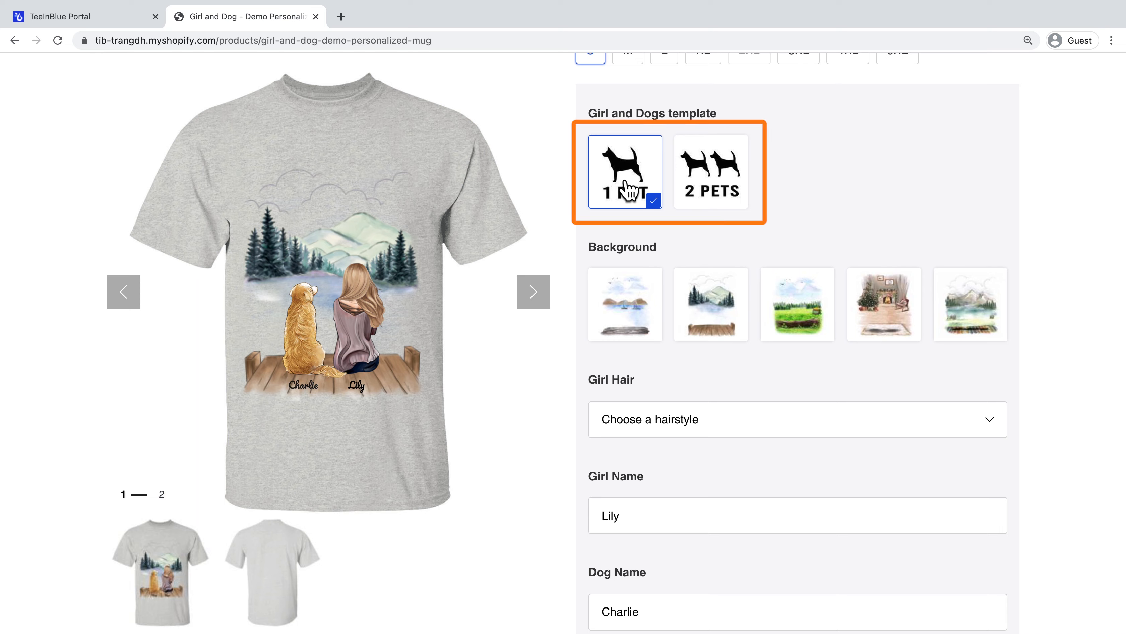
On the demo product page, compare the 1 Pet and 2 Pets templates, ending on 2 Pets.
click(703, 200)
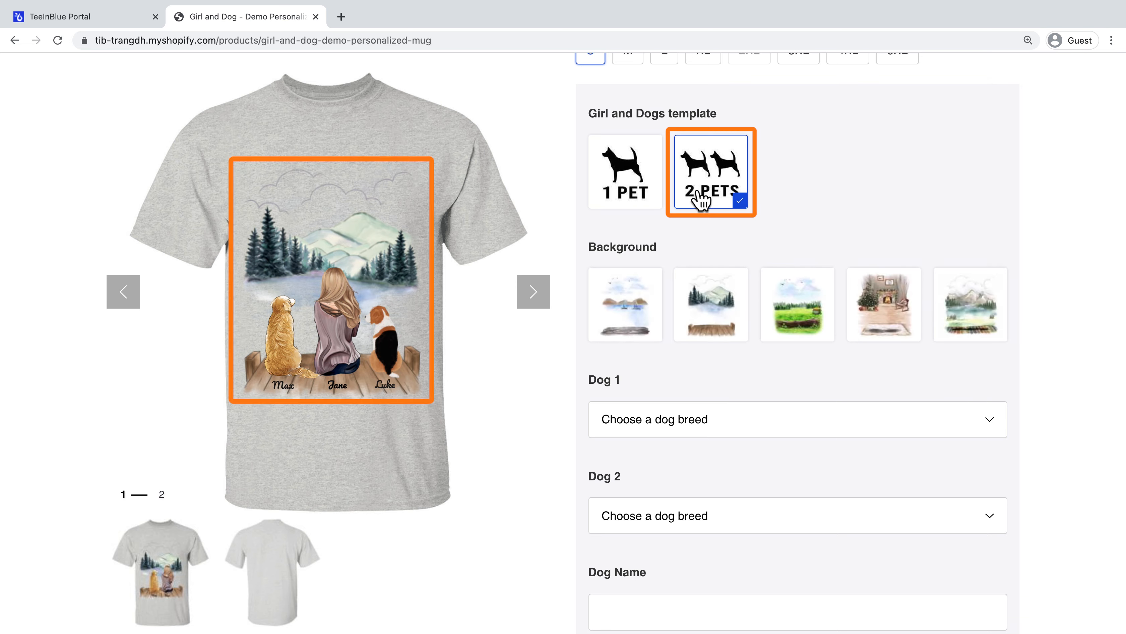
click(632, 200)
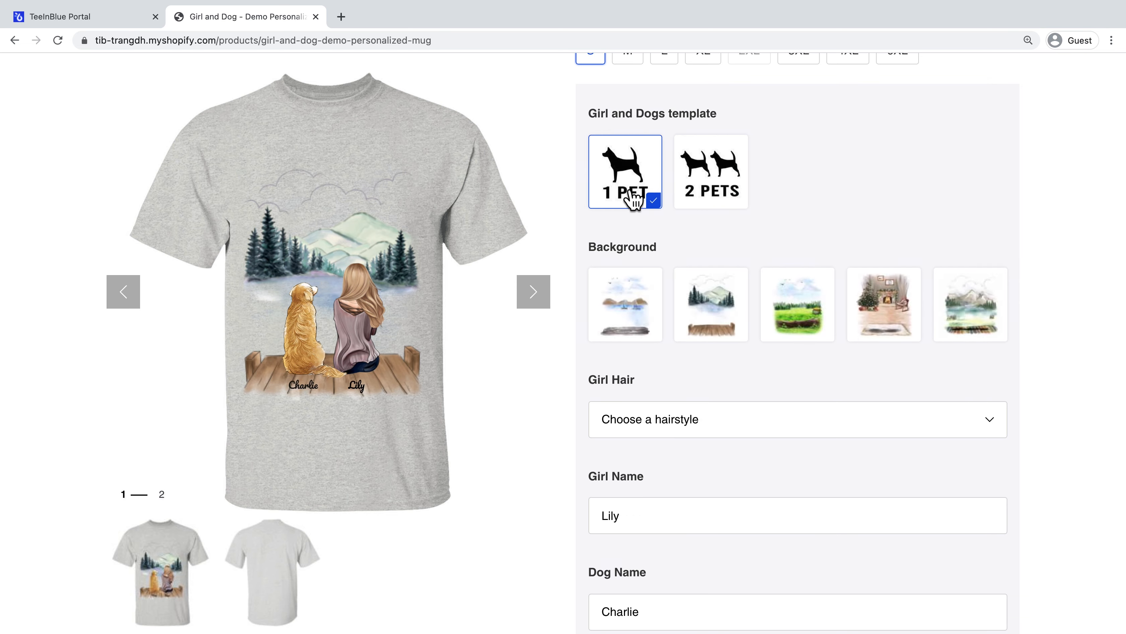
click(713, 205)
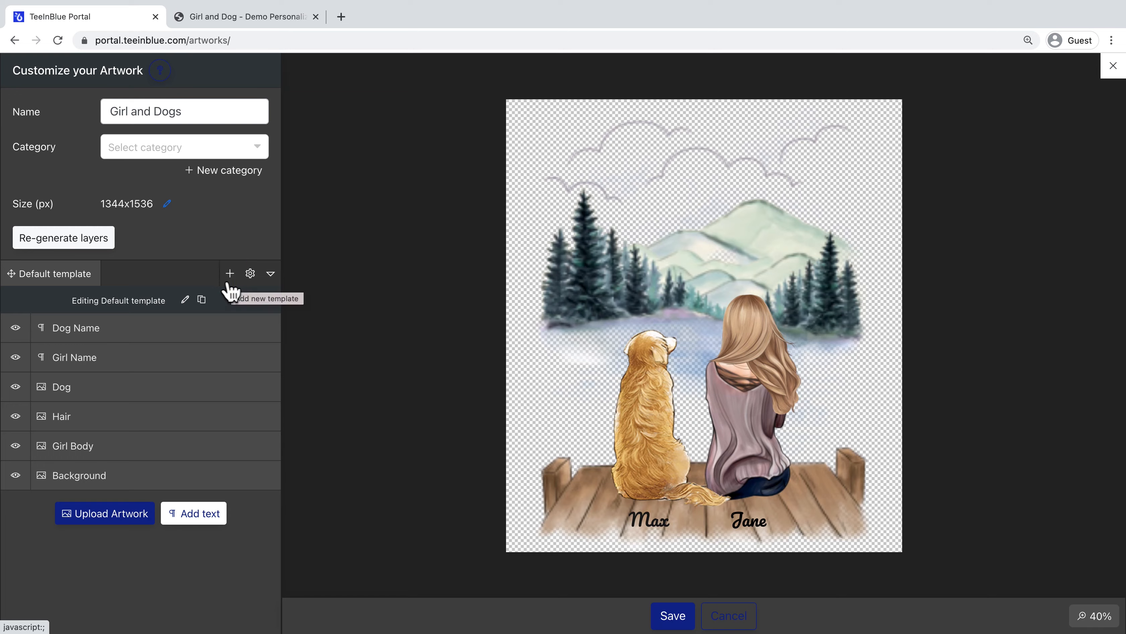
Duplicate the Default template and rearrange the copy with a smaller dog, shifting the dog, girl, hair and both names toward the artwork's left side.
click(201, 299)
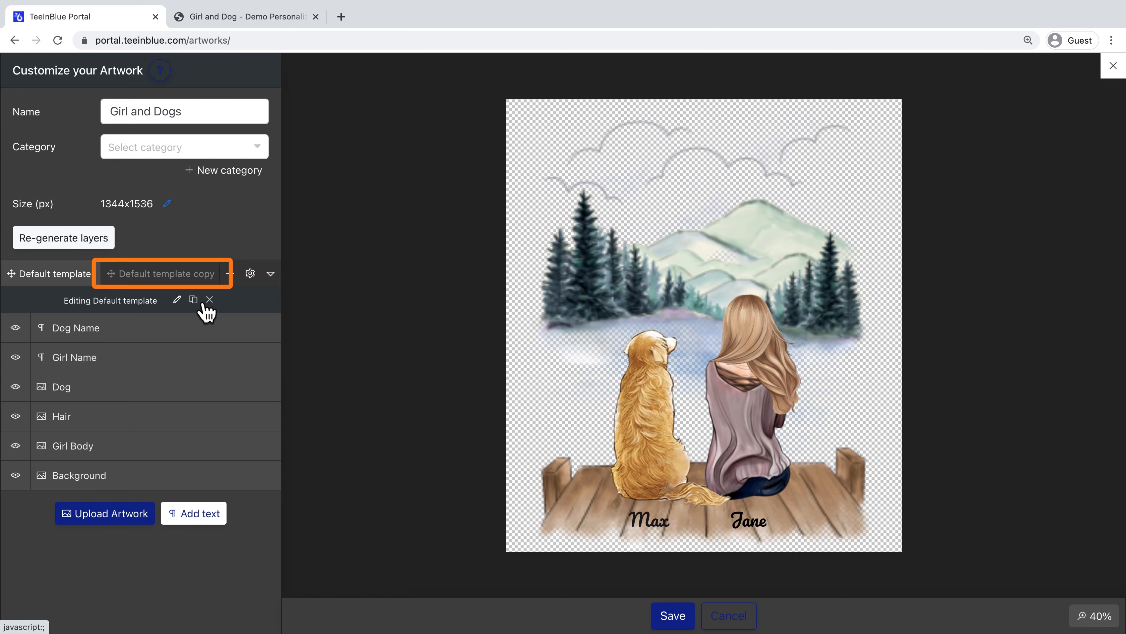
click(173, 277)
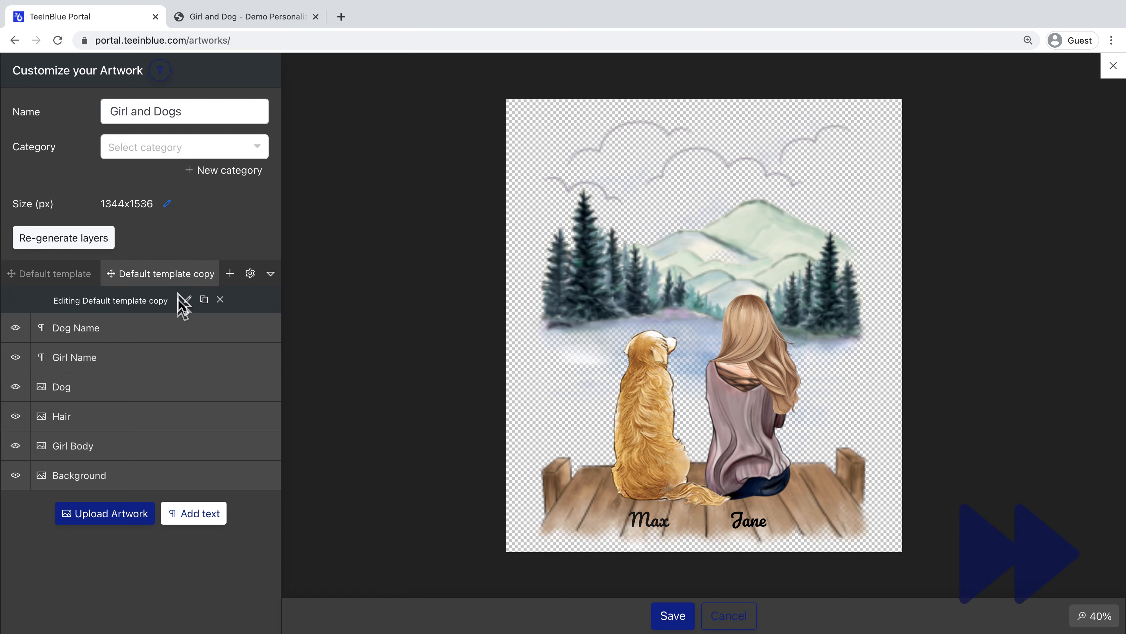
drag(654, 466, 616, 465)
drag(703, 312, 678, 337)
drag(656, 525, 604, 525)
drag(753, 459, 711, 459)
drag(767, 338, 728, 342)
drag(762, 306, 758, 315)
drag(748, 522, 710, 529)
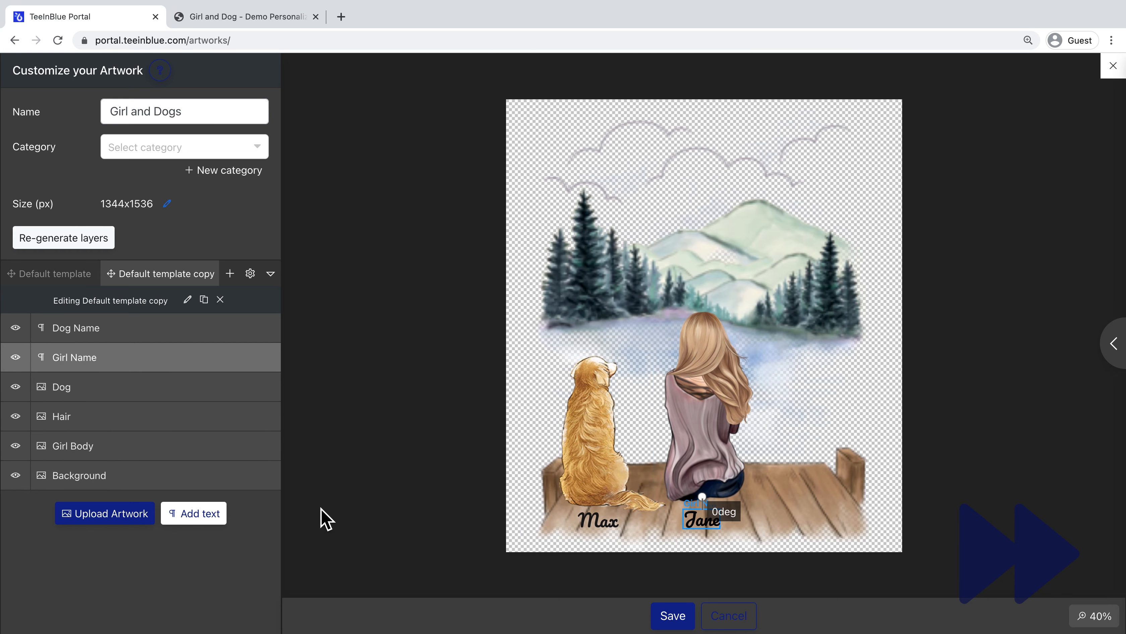
Upload dog-2.png as a new layer in the template copy and rename the layer Dog 2.
click(133, 522)
click(449, 280)
double_click(448, 284)
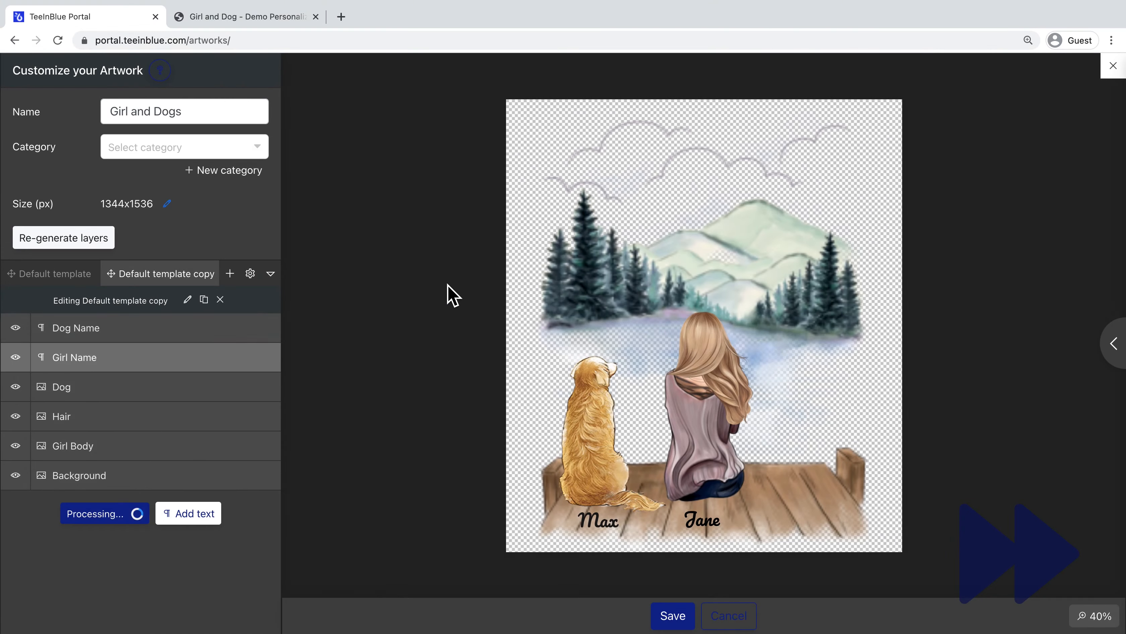
triple_click(95, 329)
text(Dog 2)
key(Return)
Resize the Dog 2 layer to about 514x514 px and place it on the dock to the right of the girl.
drag(749, 369, 787, 410)
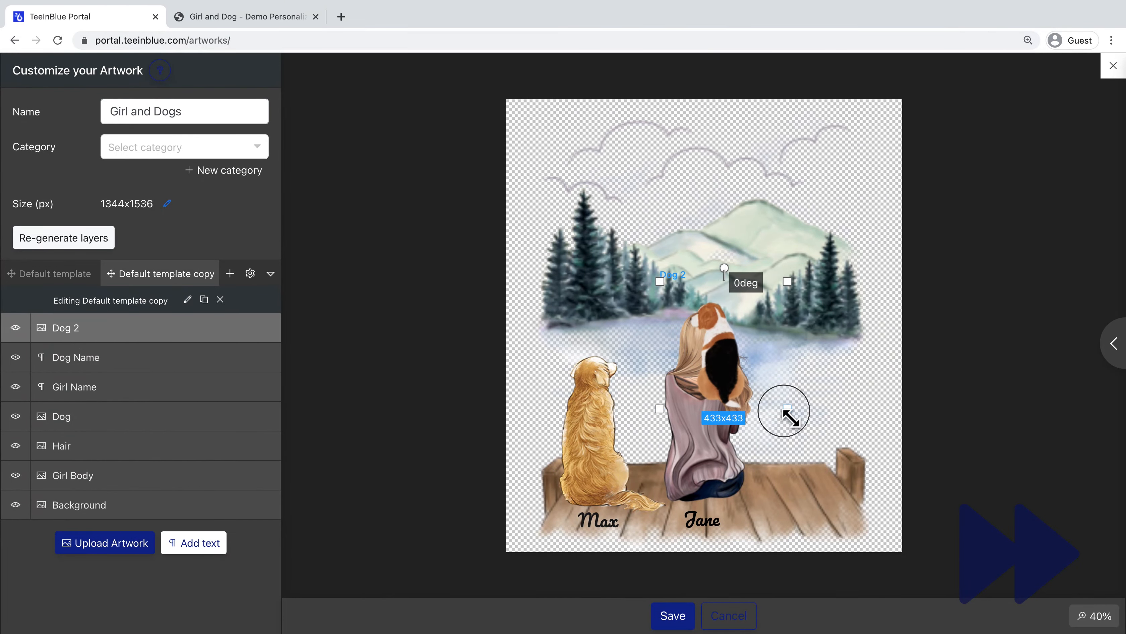
drag(722, 355, 805, 455)
drag(743, 379, 718, 355)
drag(782, 437, 796, 439)
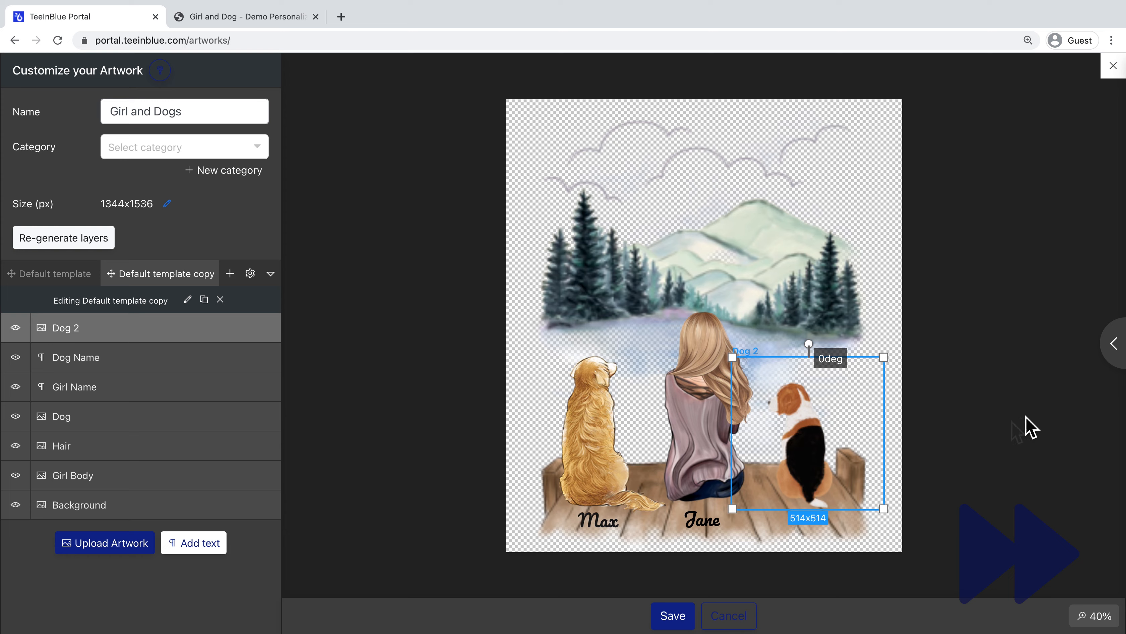
Set the Dog 2 layer's personalization to 1 Group of clipart categories and choose its clipart group.
click(1109, 361)
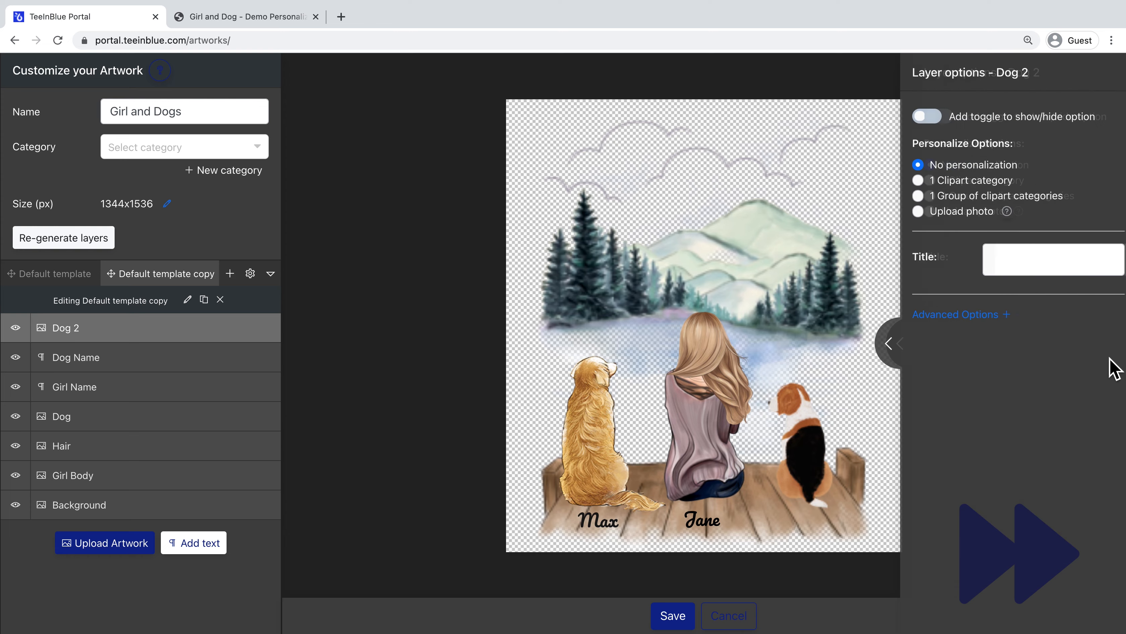
click(1033, 198)
click(1020, 306)
click(1015, 346)
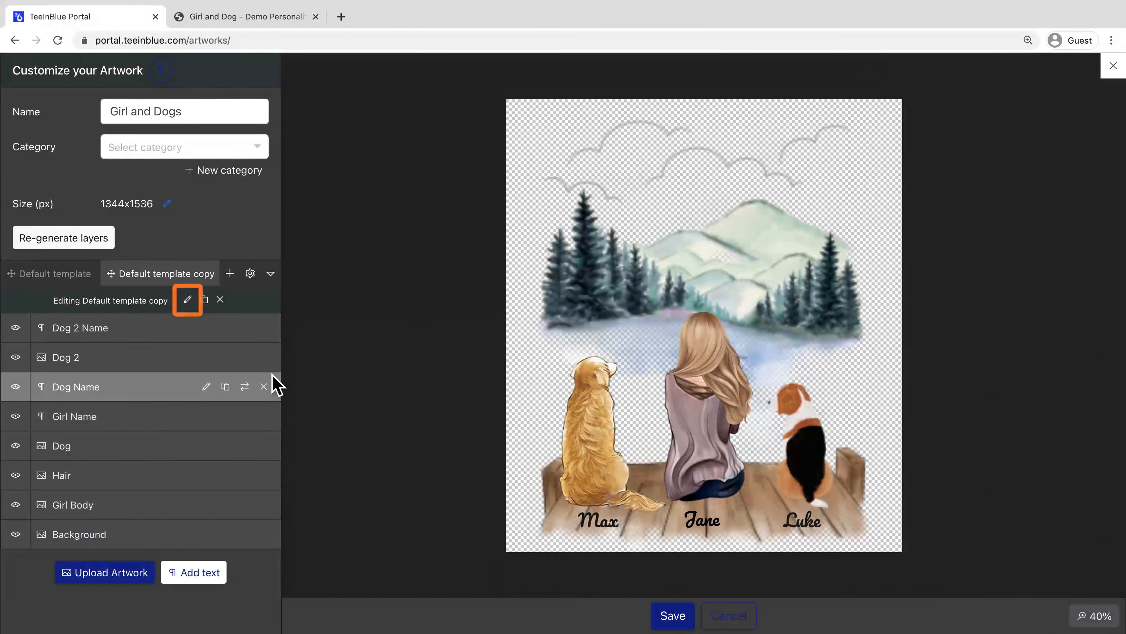
Rename the template copy 2 Dogs, give it the image 2-pets.jpg from the resource folder, and save.
click(186, 300)
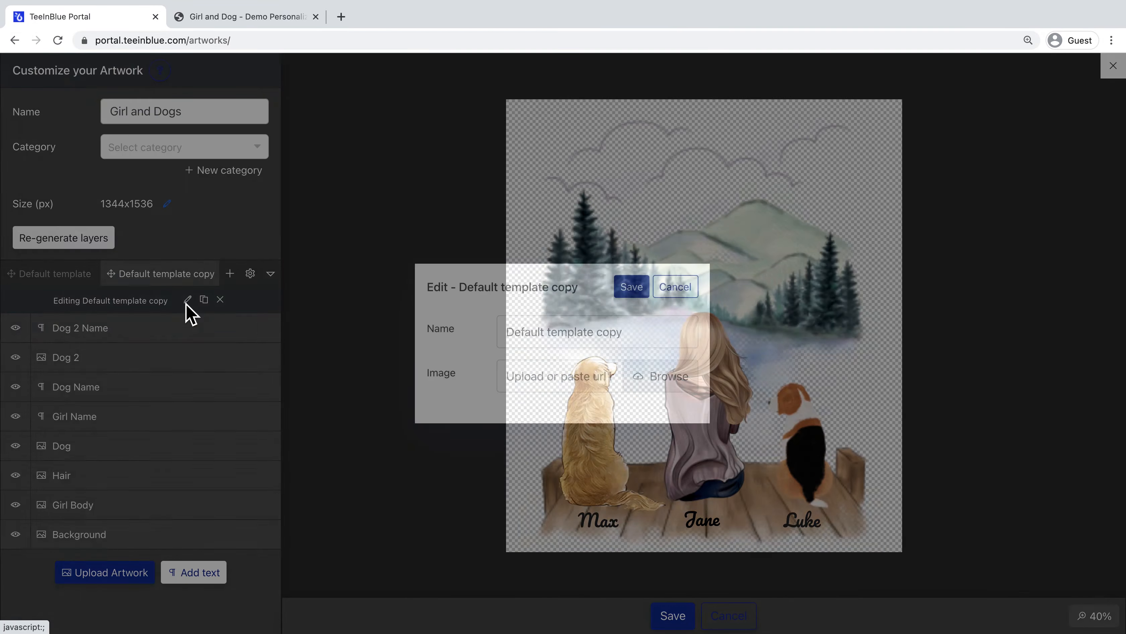
drag(635, 339, 472, 335)
text(2 Dogs)
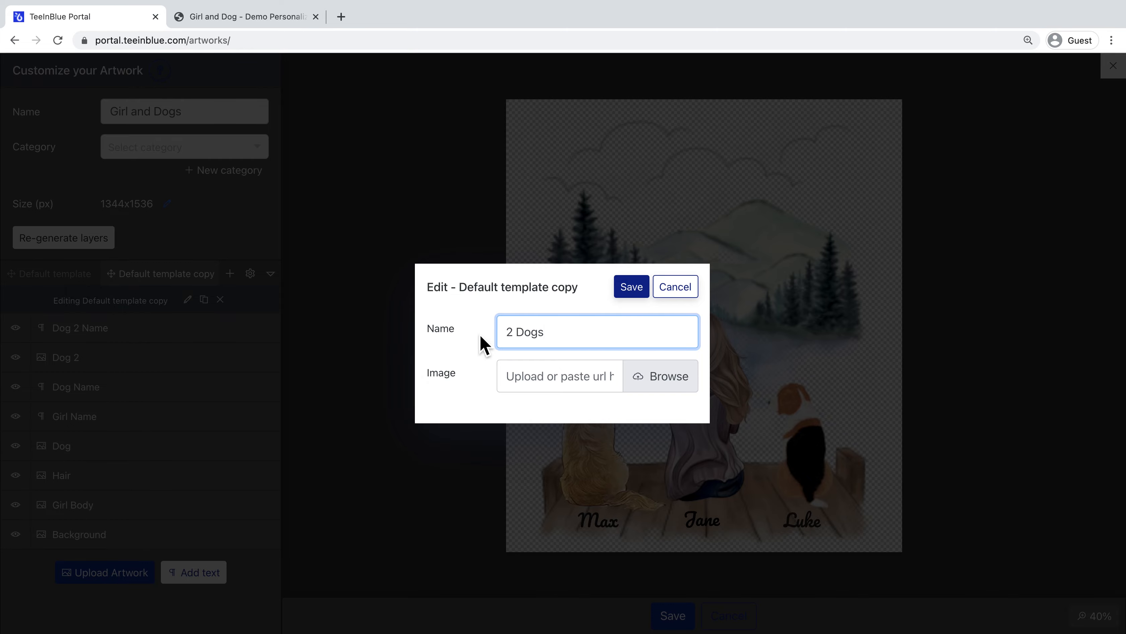
click(656, 385)
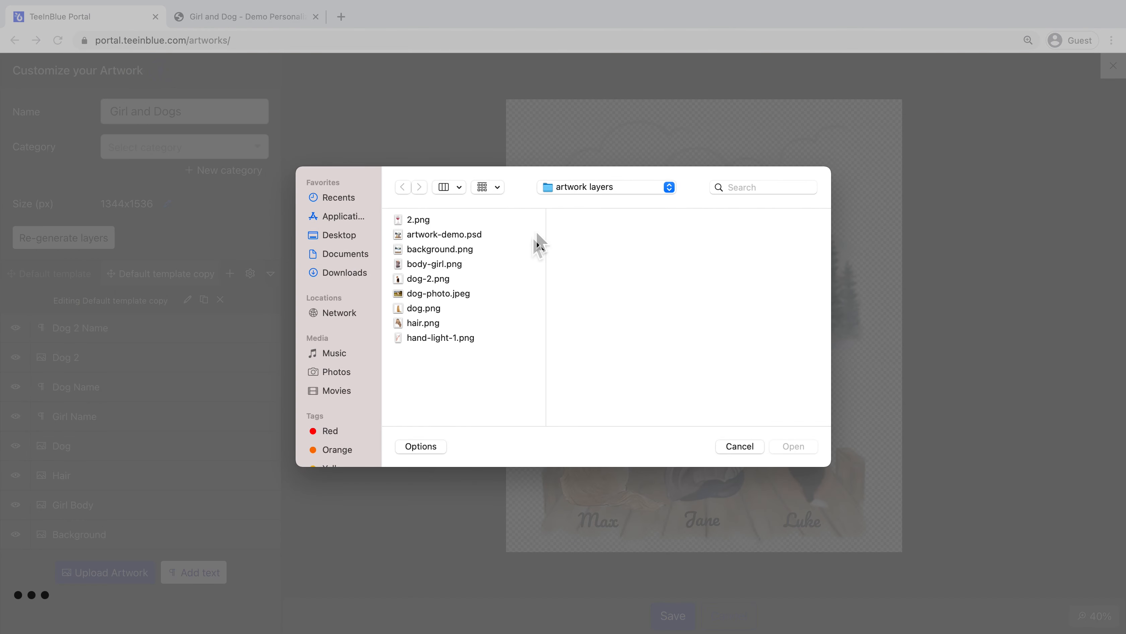
click(571, 188)
click(573, 205)
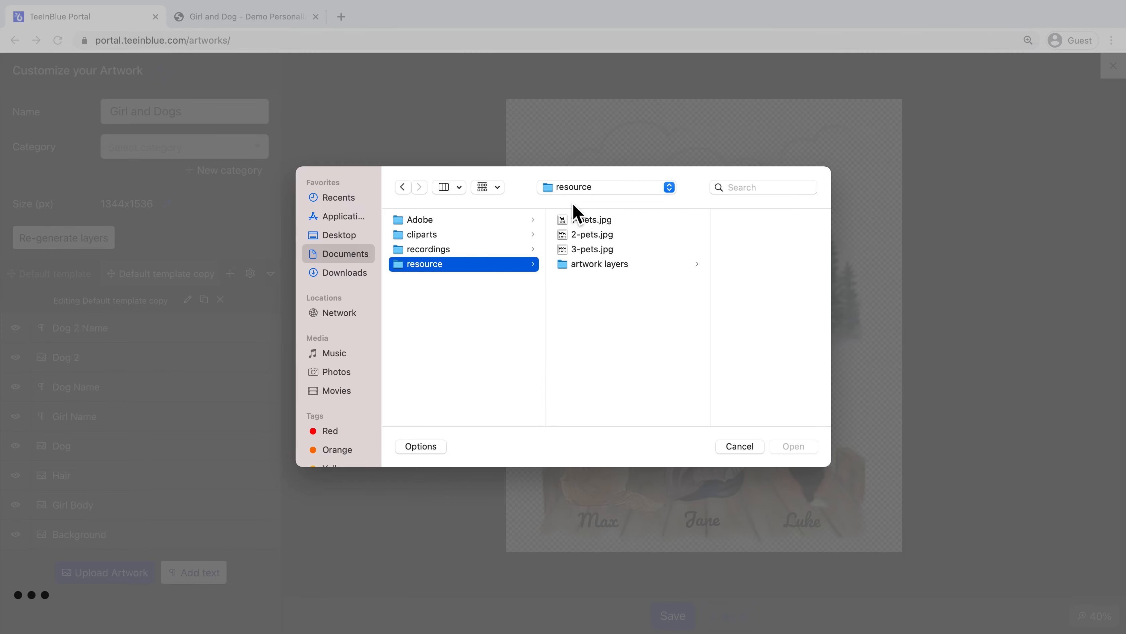
click(612, 237)
double_click(613, 237)
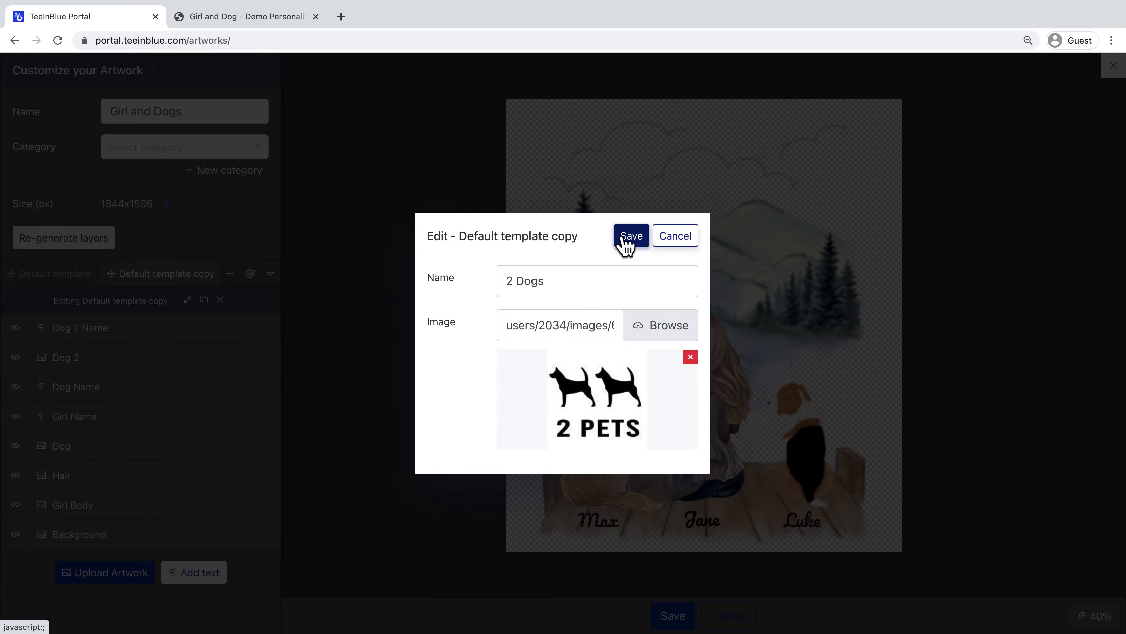
click(617, 237)
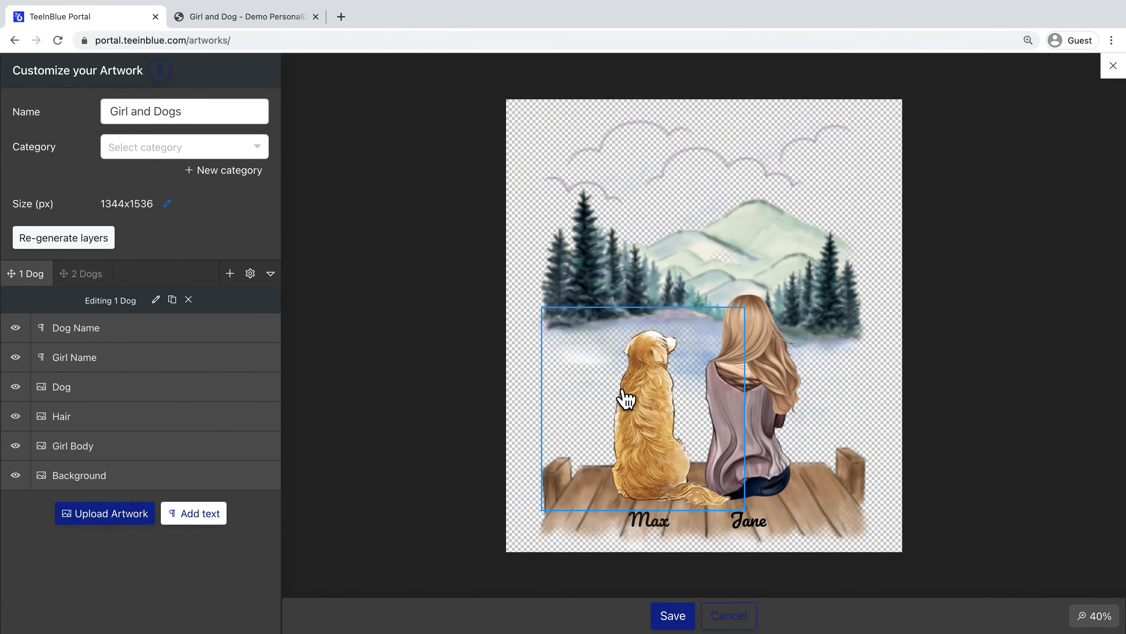
Replace the Dog layer's image in the 1 Dog template with dog-2.png from the artwork layers folder.
click(622, 393)
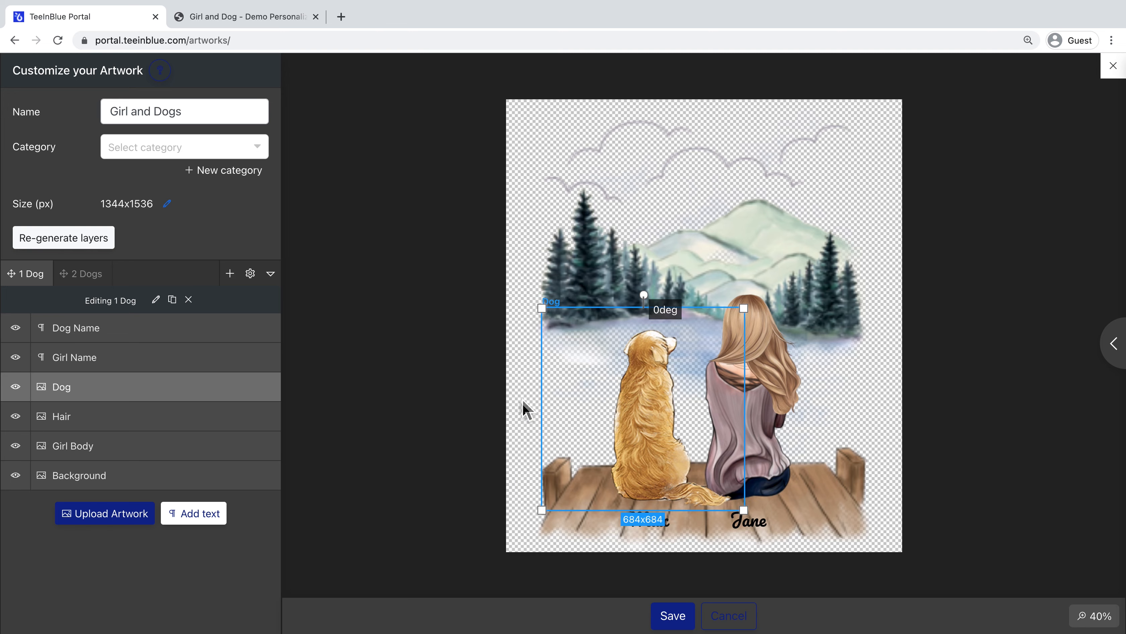
mouse_move(252, 402)
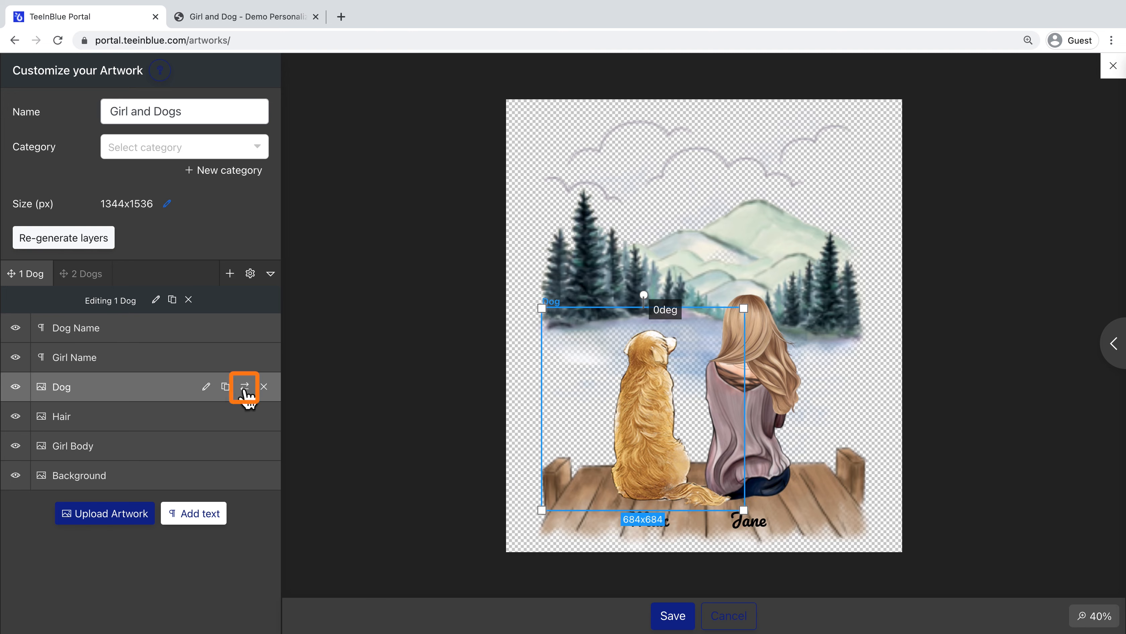
click(245, 387)
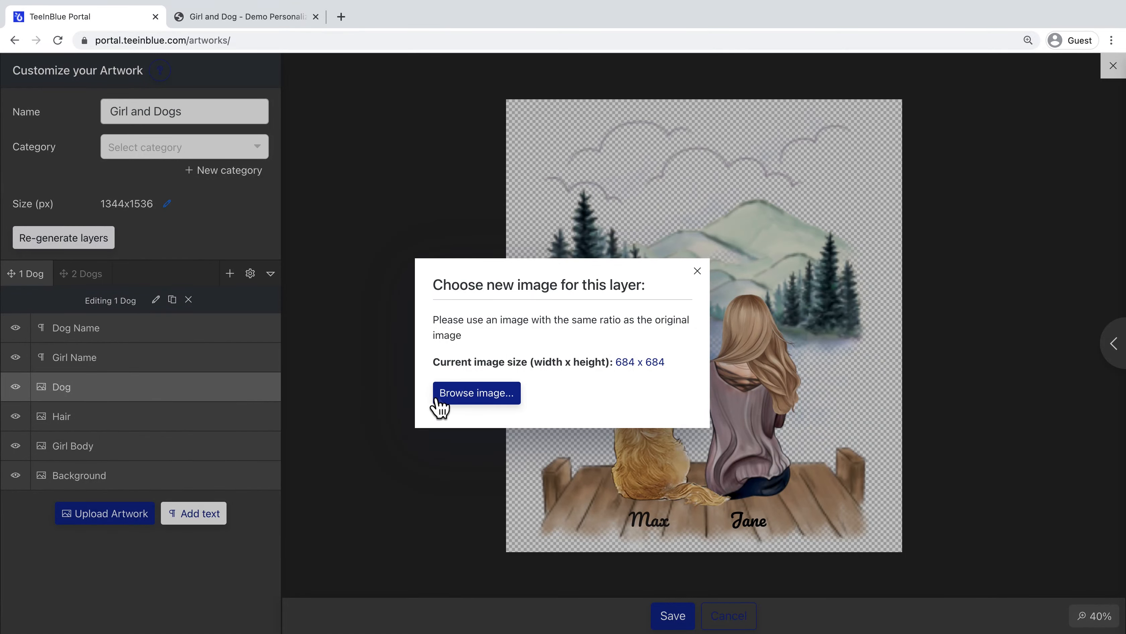
click(439, 399)
click(479, 270)
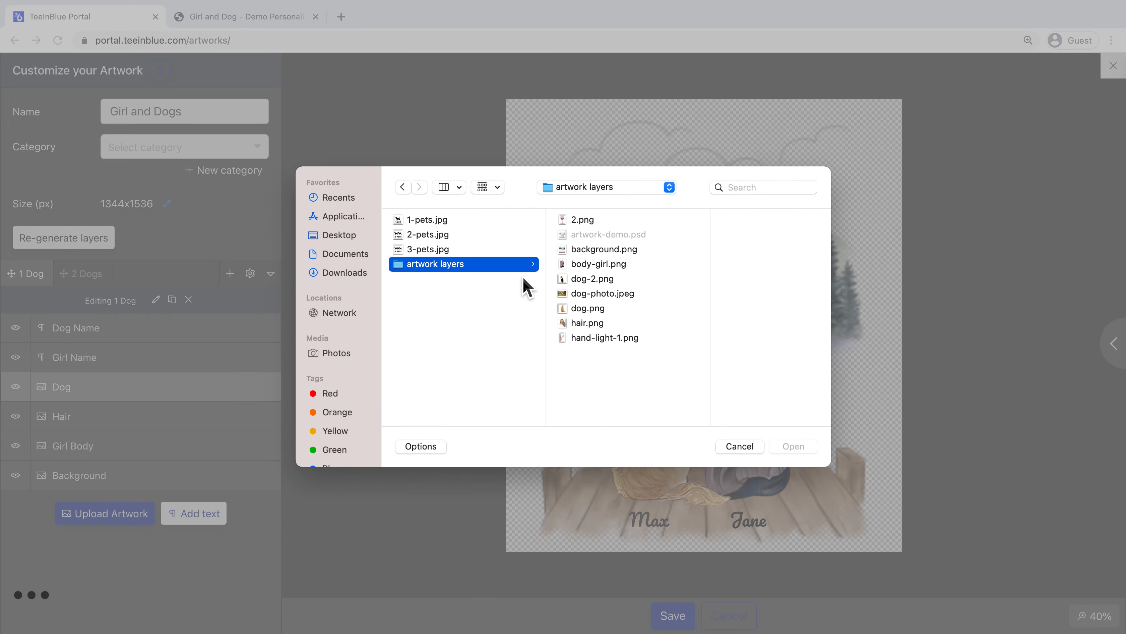
click(592, 278)
click(793, 446)
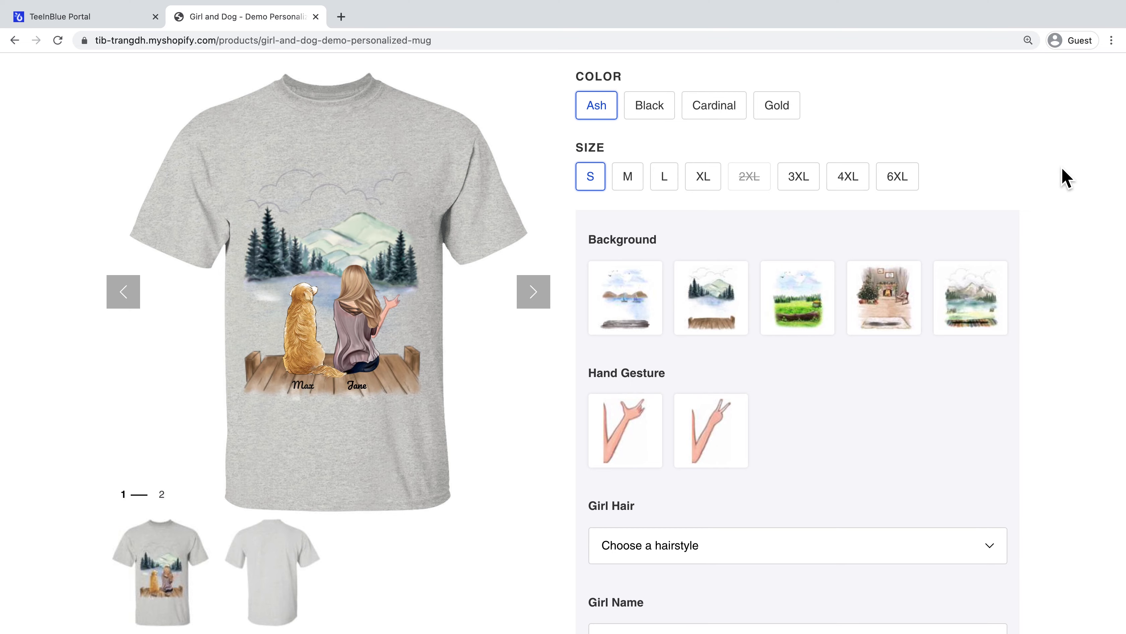
On the demo product page, choose the open-hand gesture and try the coffee cup, orange cocktail and red wine drinks.
scroll(1066, 177, down, 3)
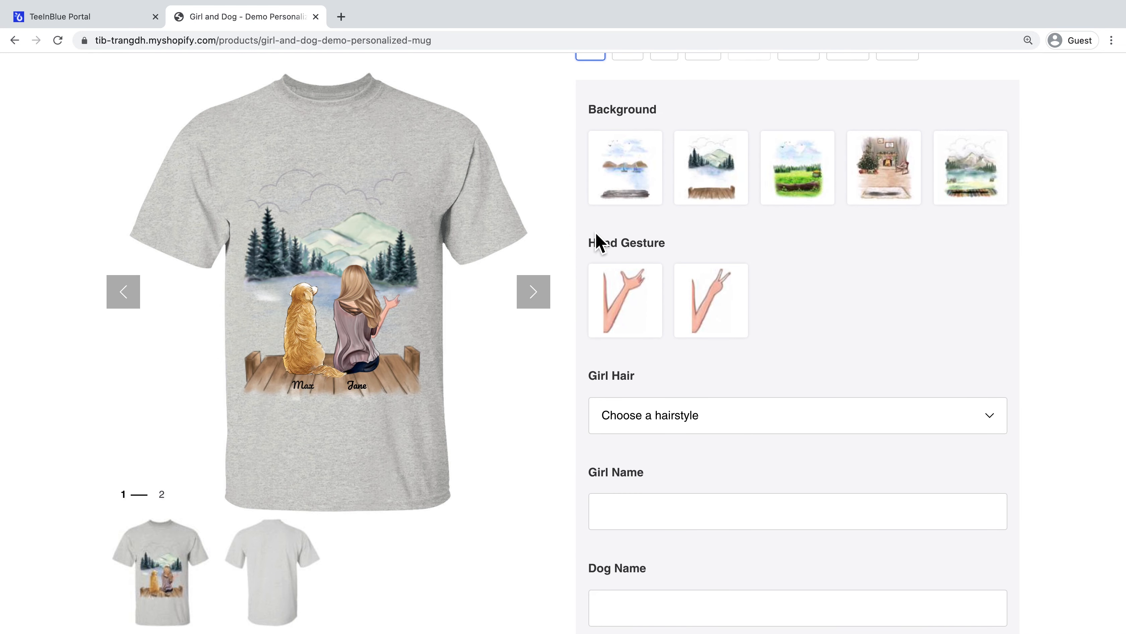
click(644, 318)
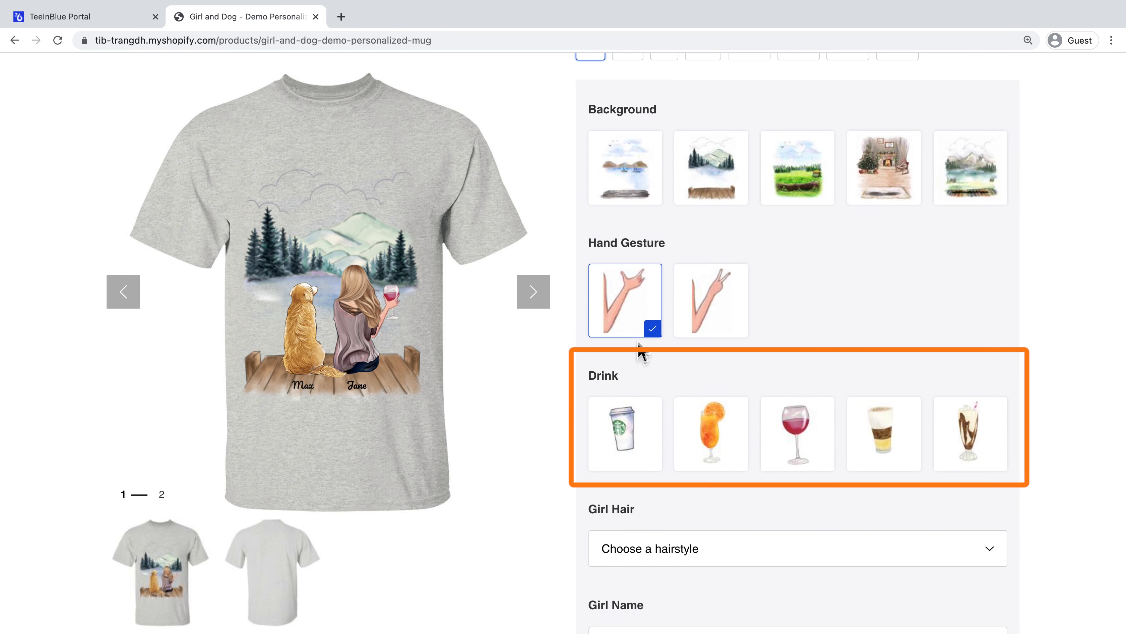
click(635, 427)
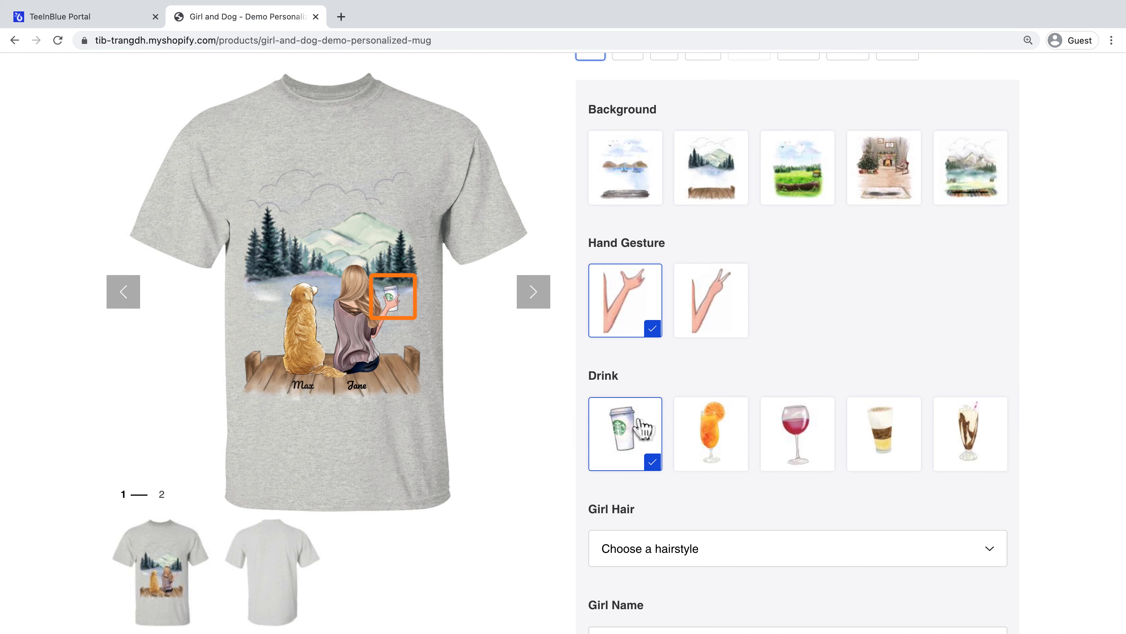
click(710, 439)
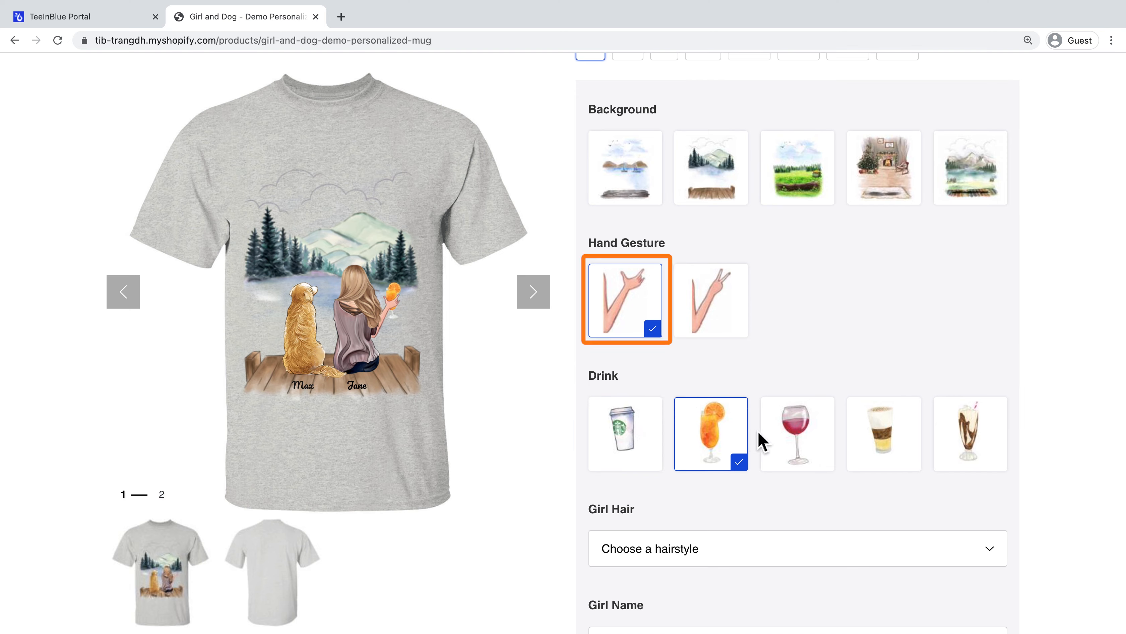
click(788, 440)
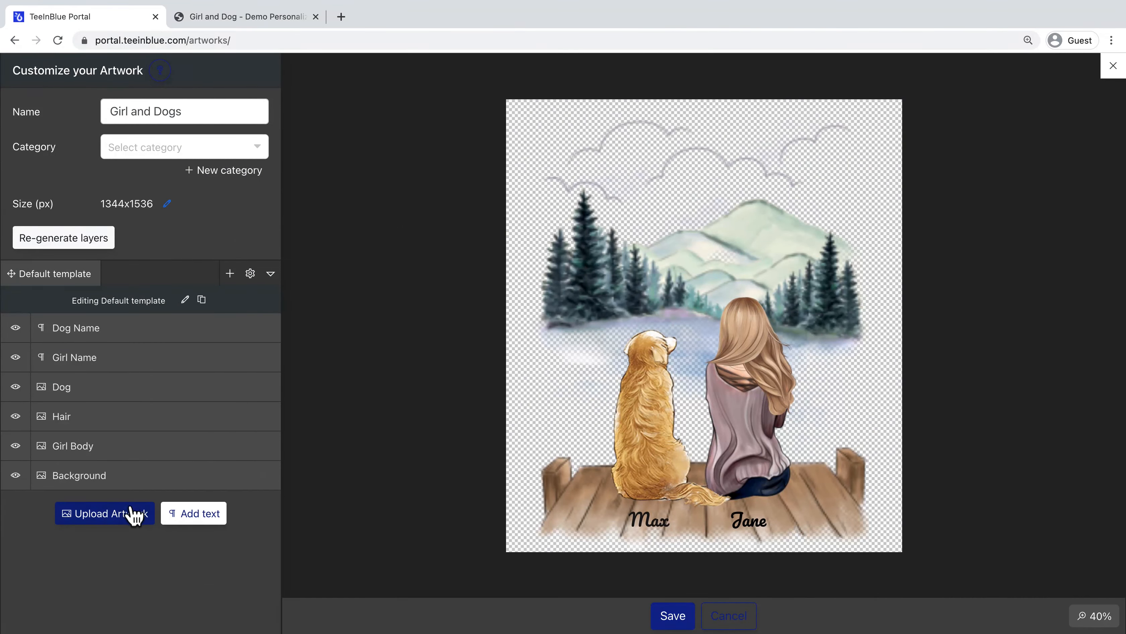
Upload hand.png as a new layer, place it at the girl's right side and order it between Girl Body and Background.
click(133, 515)
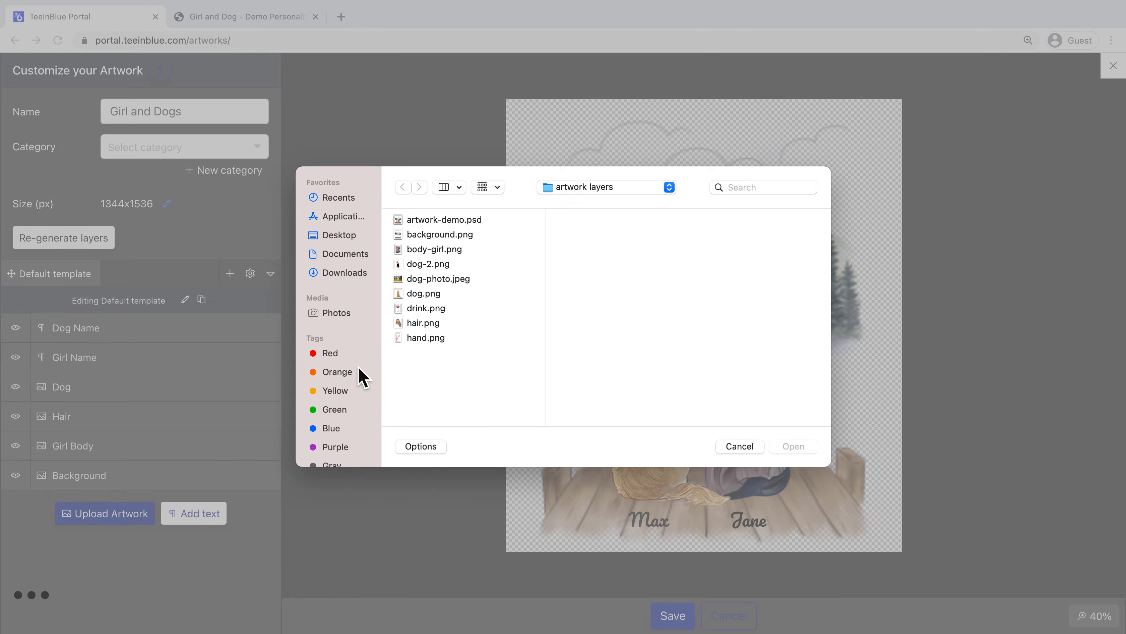
double_click(425, 337)
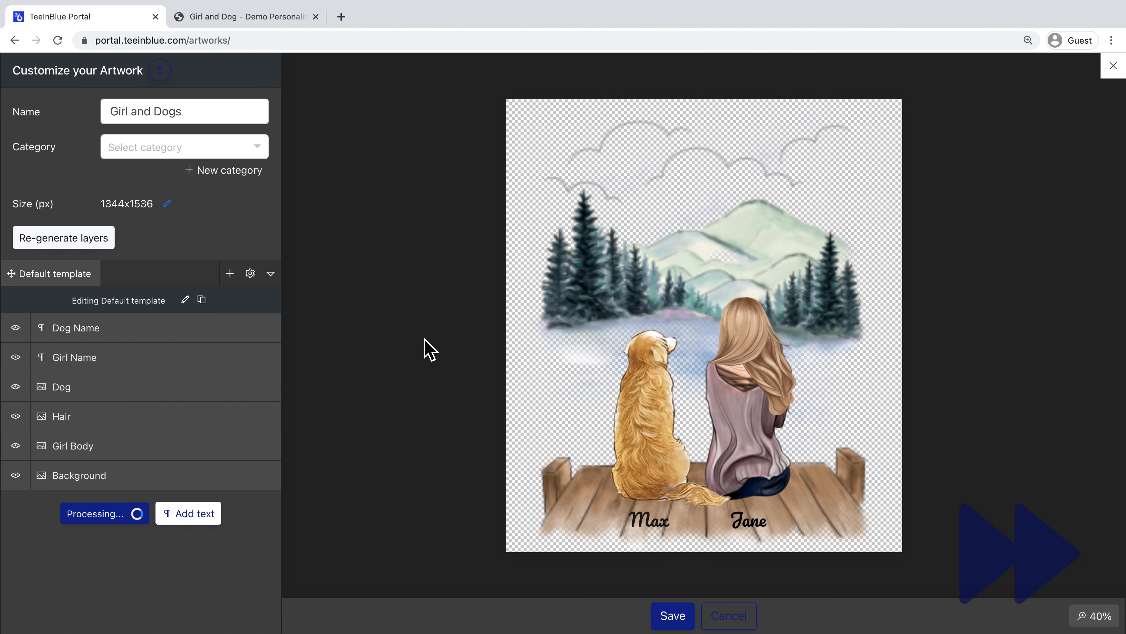
drag(717, 351, 754, 424)
drag(700, 393, 780, 422)
drag(181, 329, 182, 476)
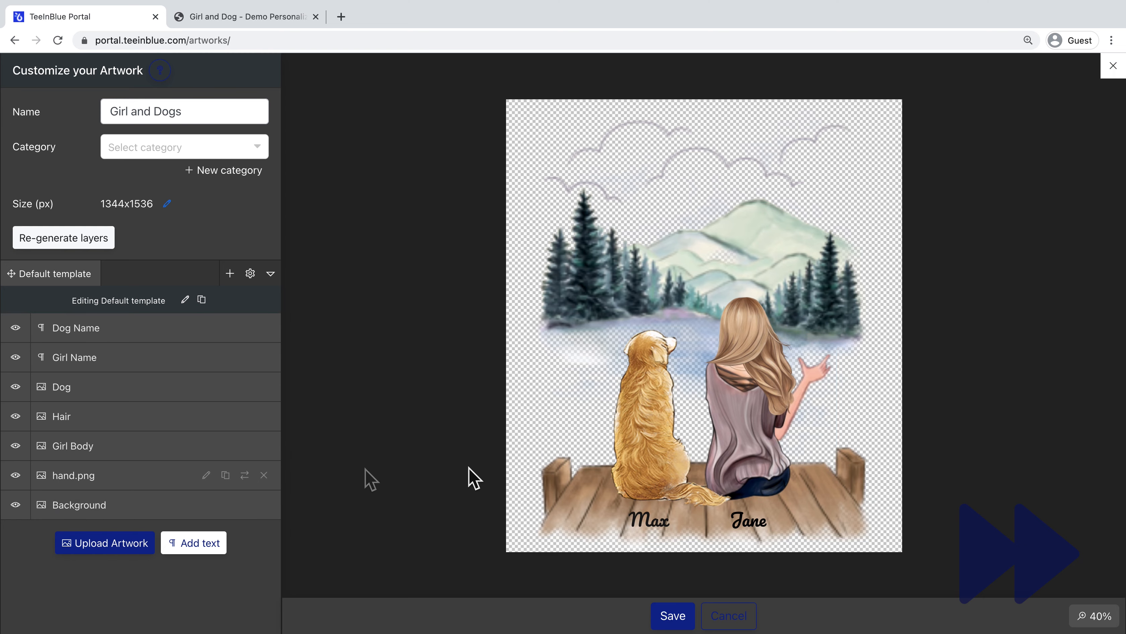
drag(816, 387, 817, 381)
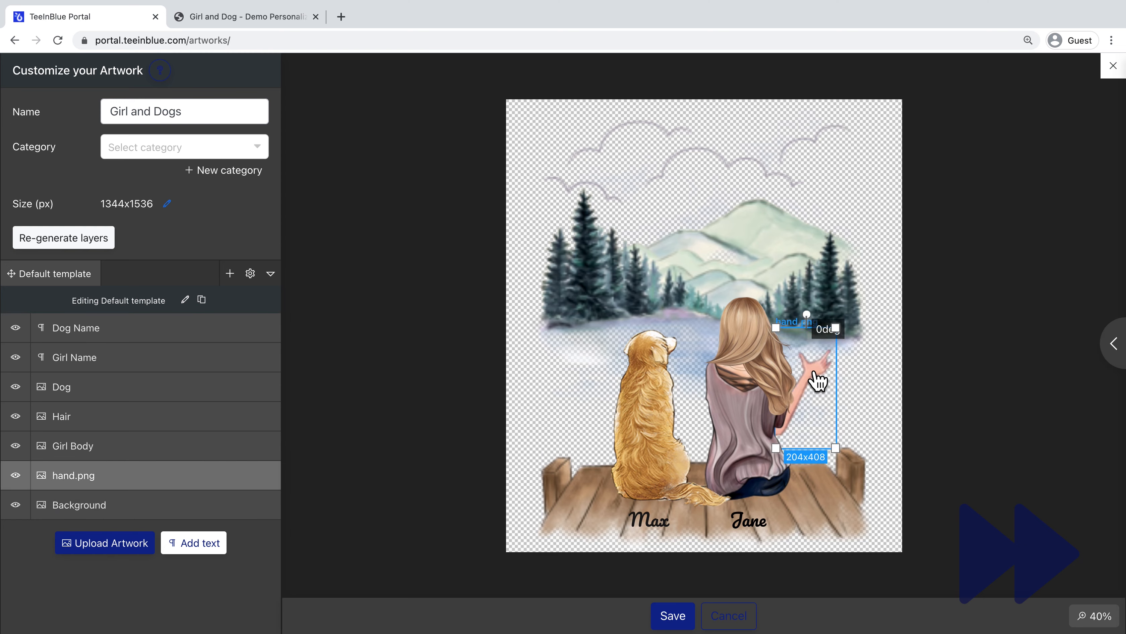
Set the hand.png layer's personalization to 1 Clipart category using Hand, and title it Hand Gesture.
click(1113, 346)
click(983, 183)
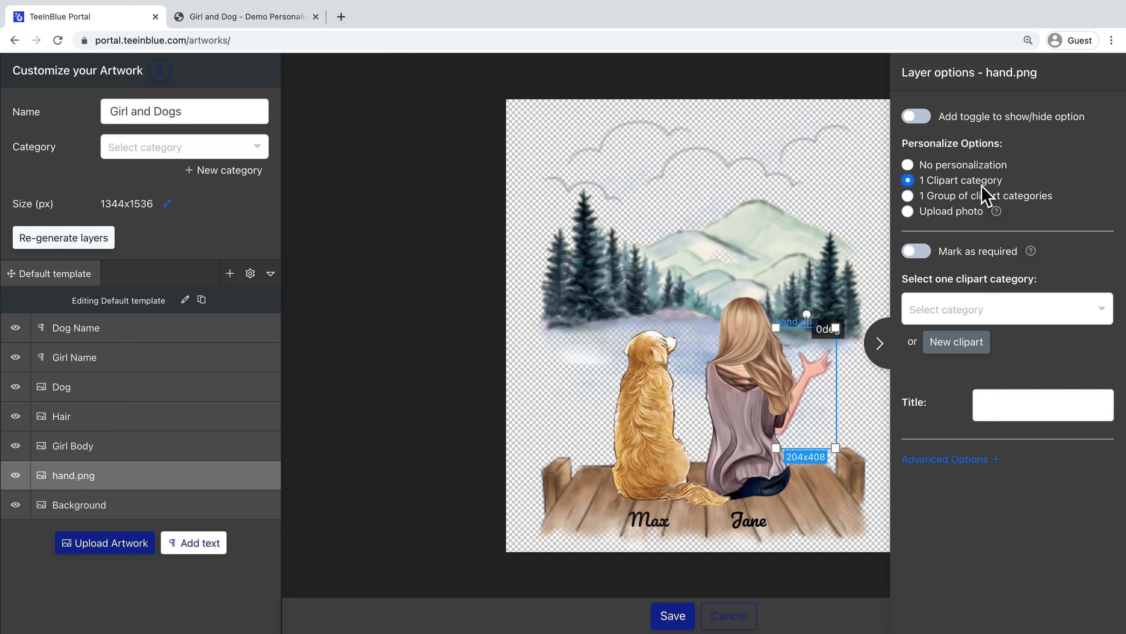
click(1003, 307)
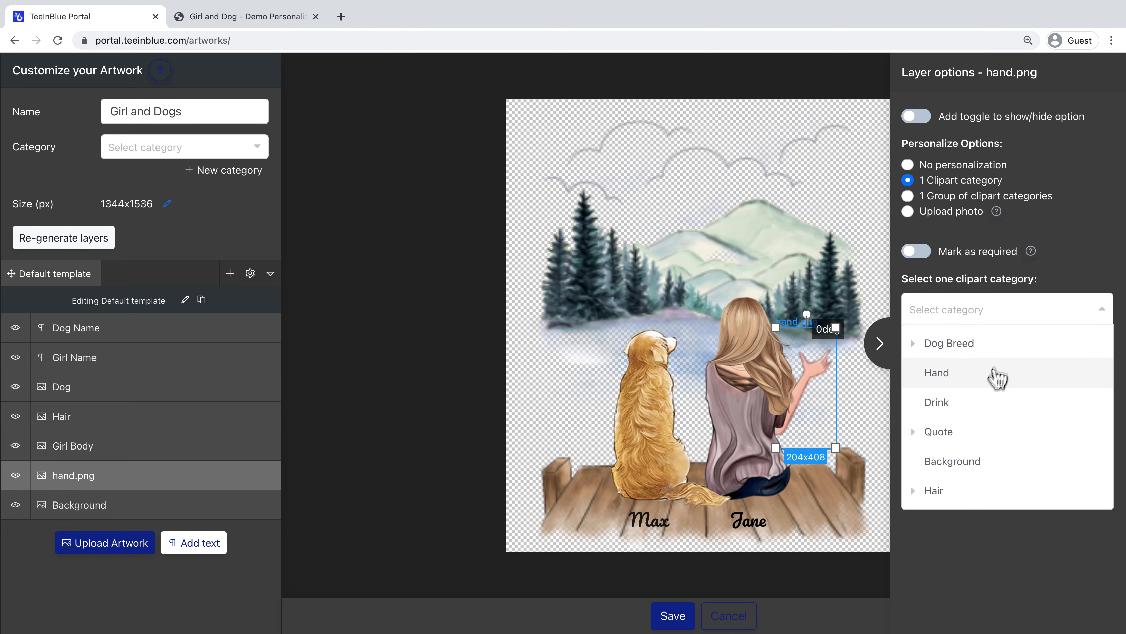
click(1000, 376)
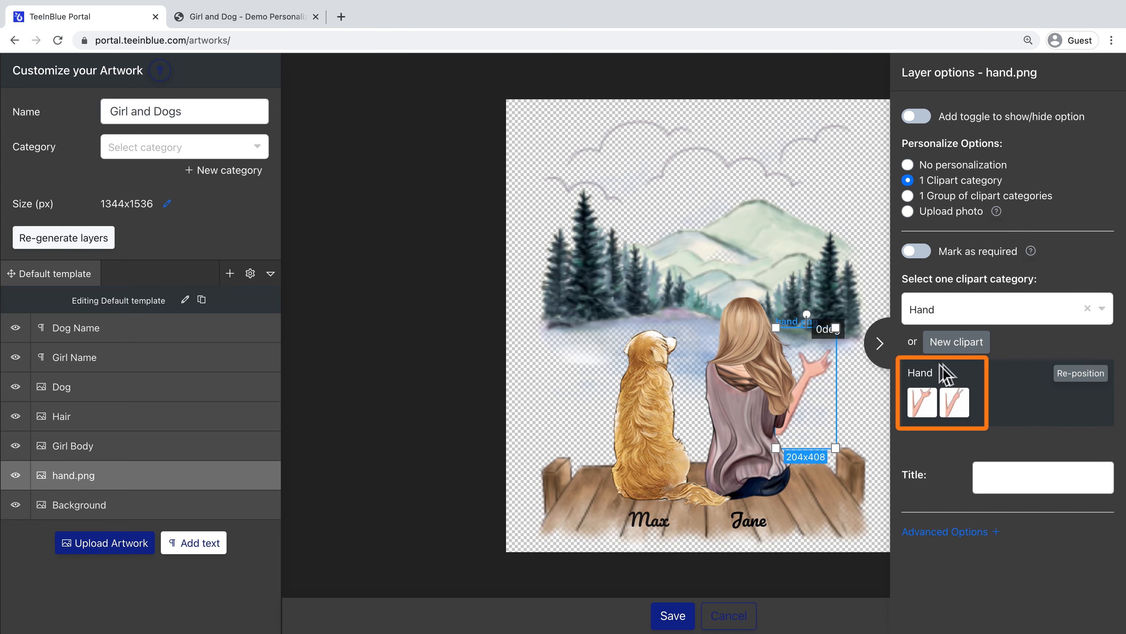
click(1007, 478)
click(1000, 454)
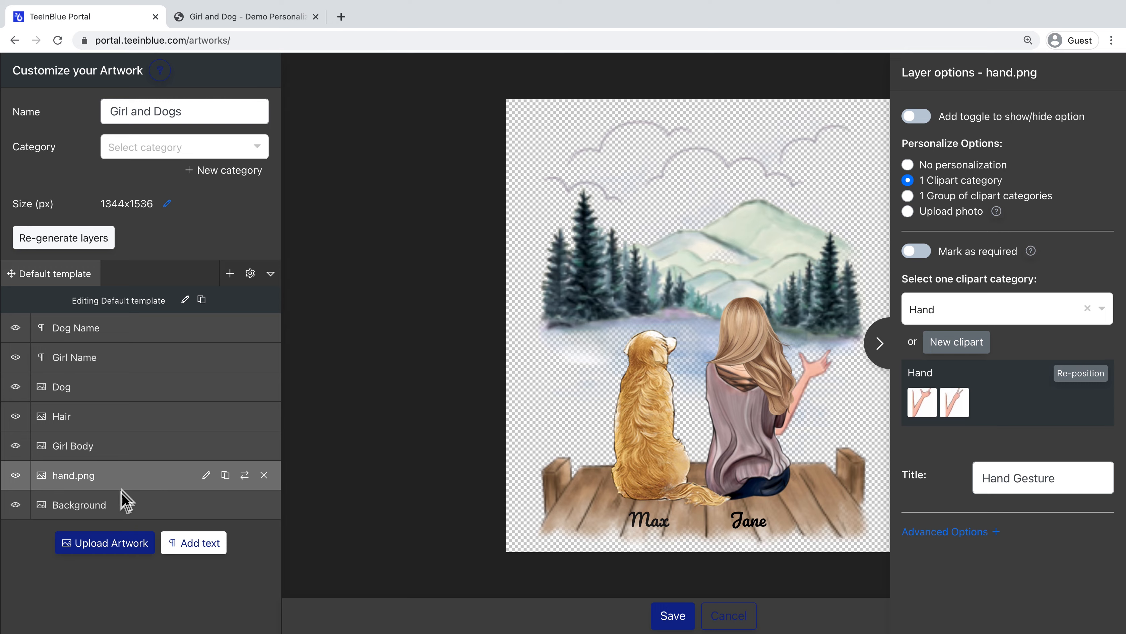
Upload drink.png, resize it to about 153x231 px in the girl's raised hand, and order it directly below the hand.png layer.
click(113, 542)
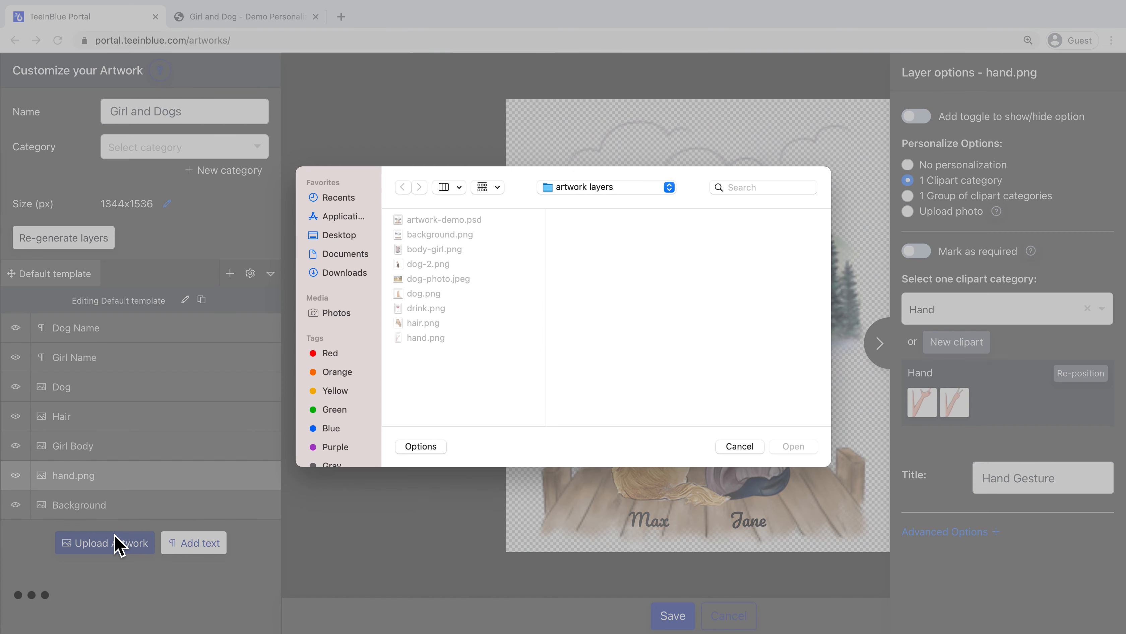
click(441, 307)
double_click(440, 308)
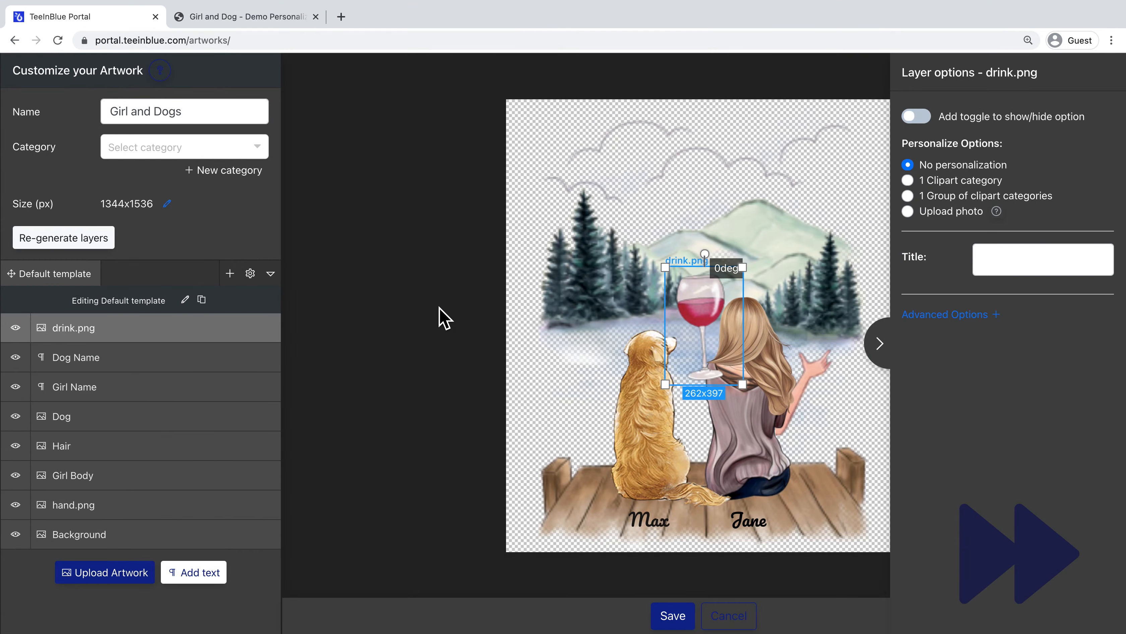
drag(698, 300, 824, 362)
drag(865, 441, 842, 407)
drag(171, 332, 171, 528)
click(158, 505)
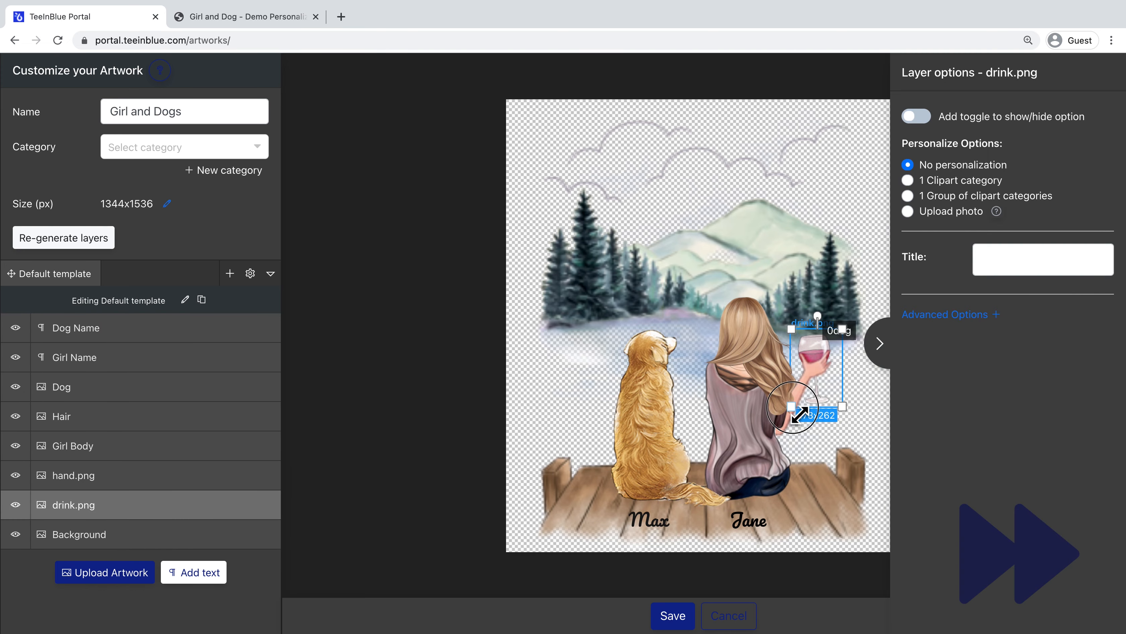
drag(792, 406, 796, 399)
Set the drink.png layer's personalization to 1 Clipart category using Drink, and title it Drink.
click(973, 184)
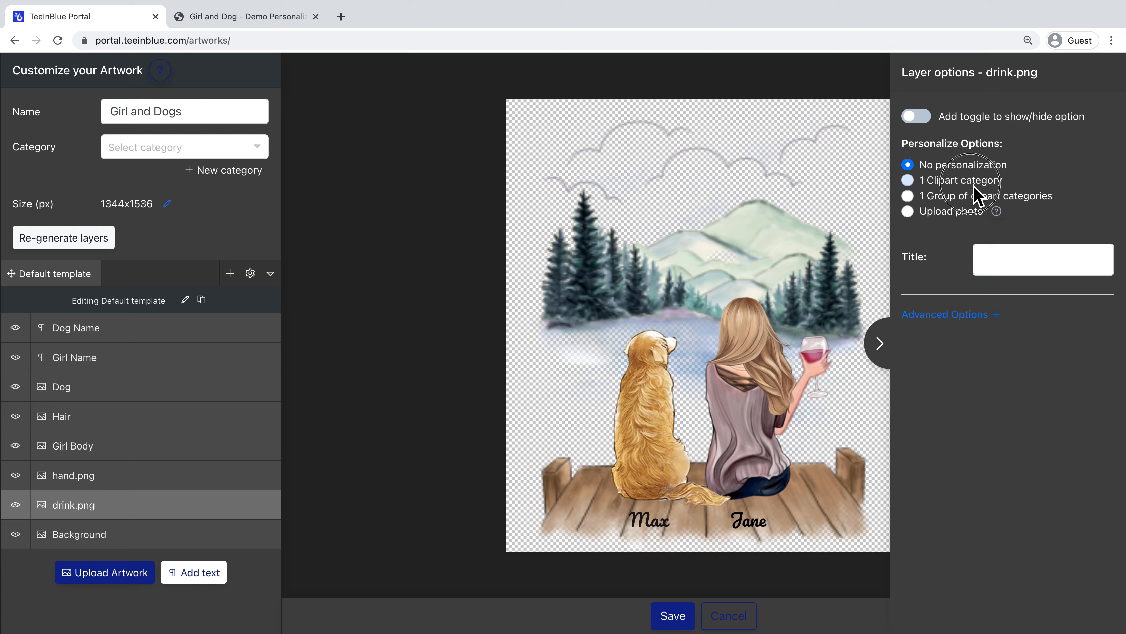
click(970, 309)
text(drink)
click(960, 348)
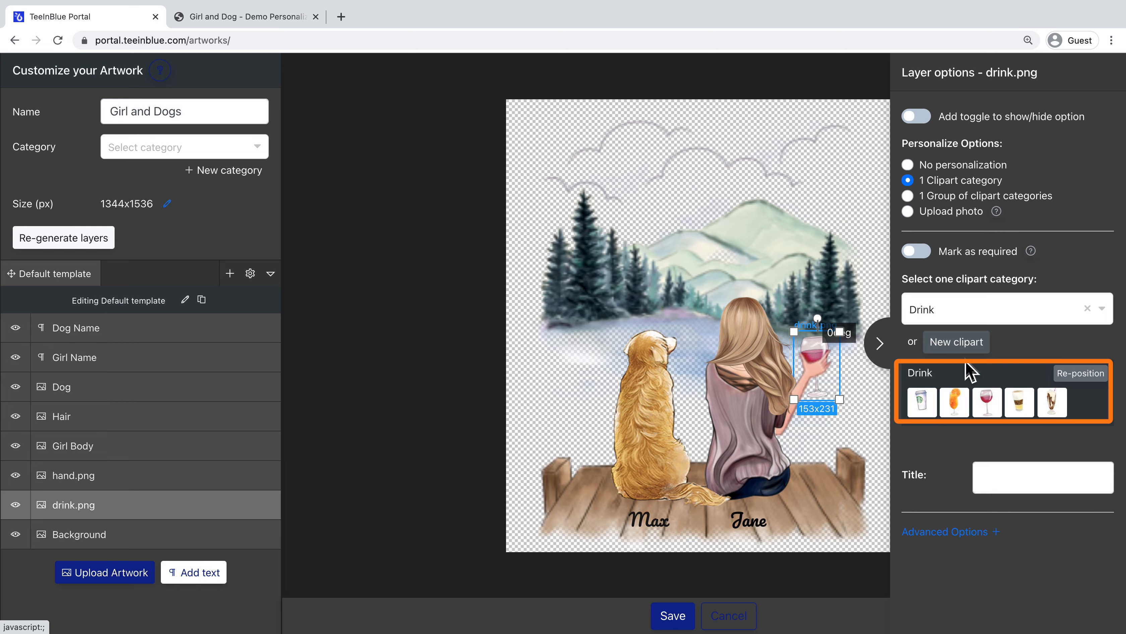
click(1000, 485)
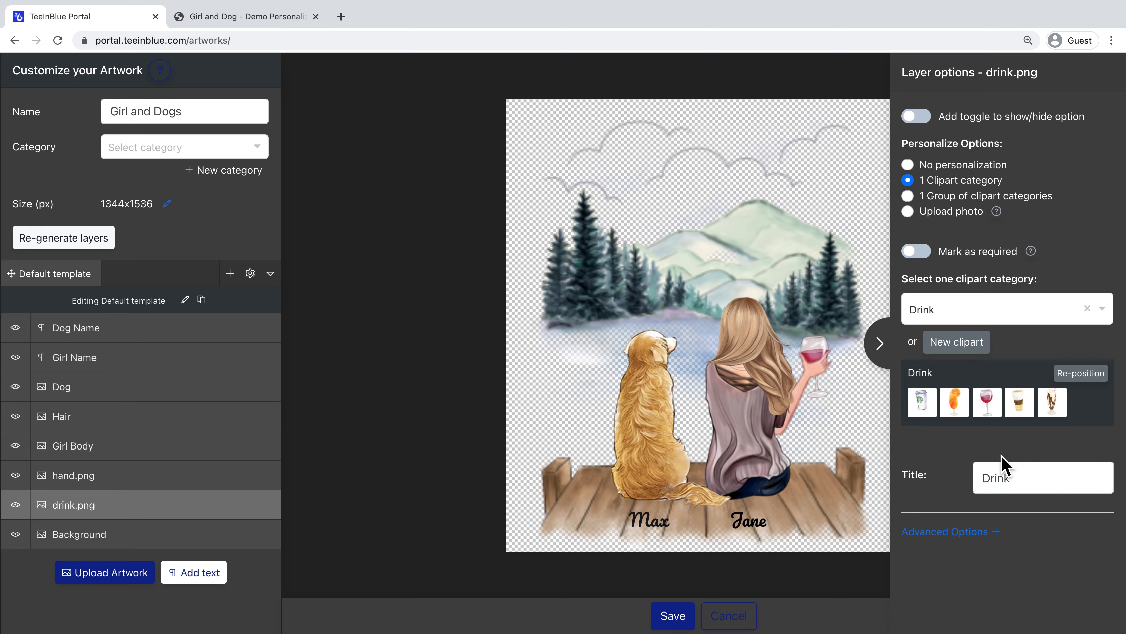
Add a condition to the drink.png layer based on hand.png, tied to the open-hand clipart.
click(995, 533)
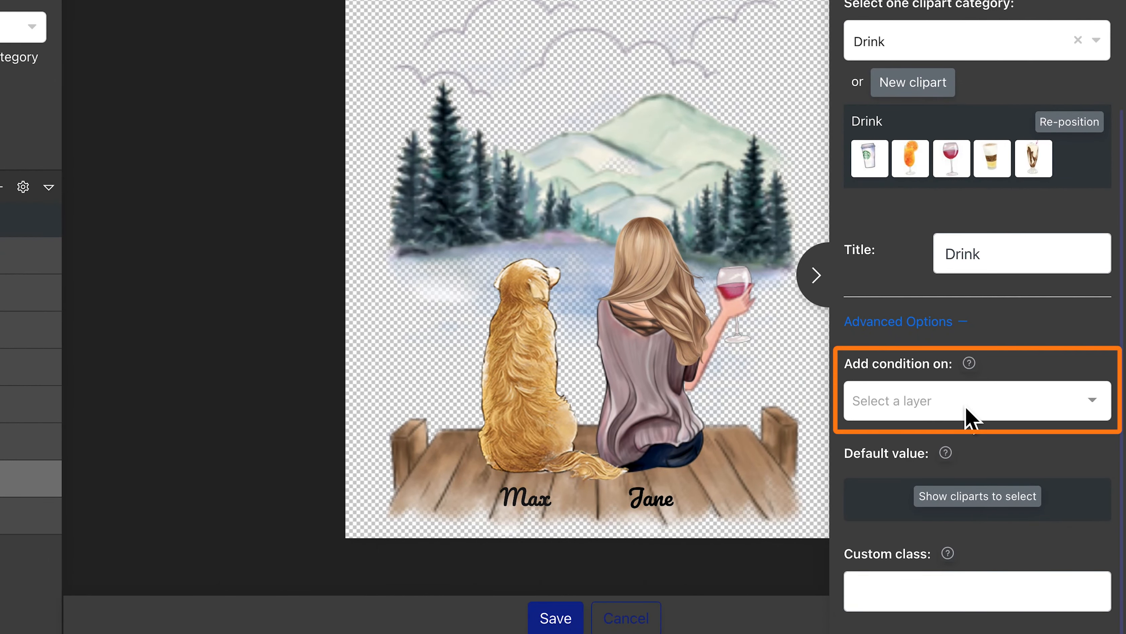
click(969, 417)
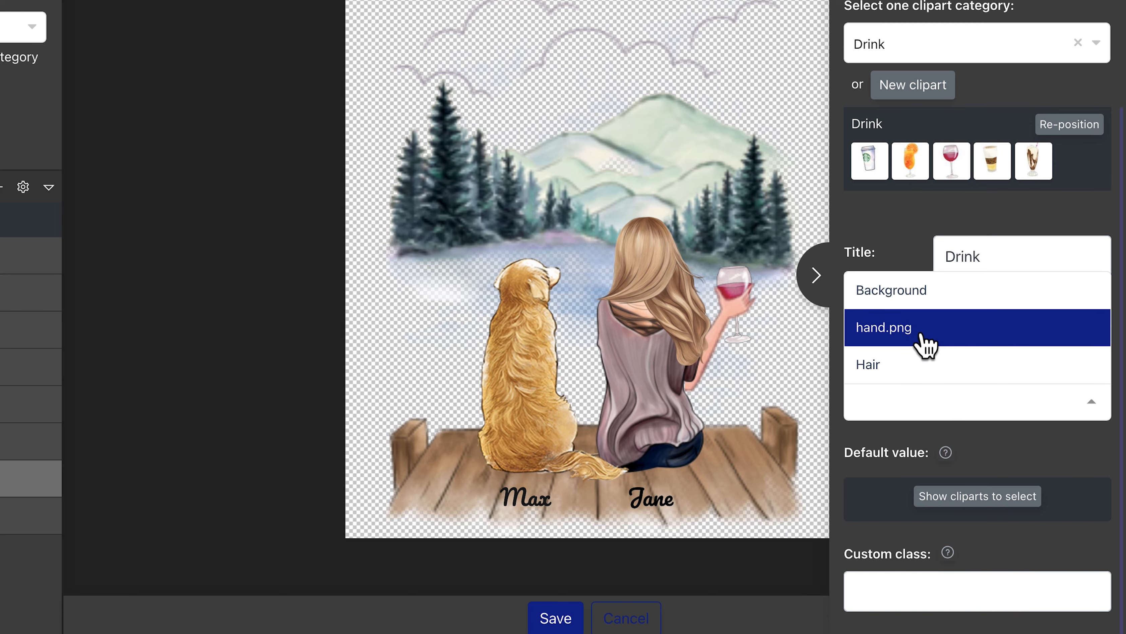
click(925, 344)
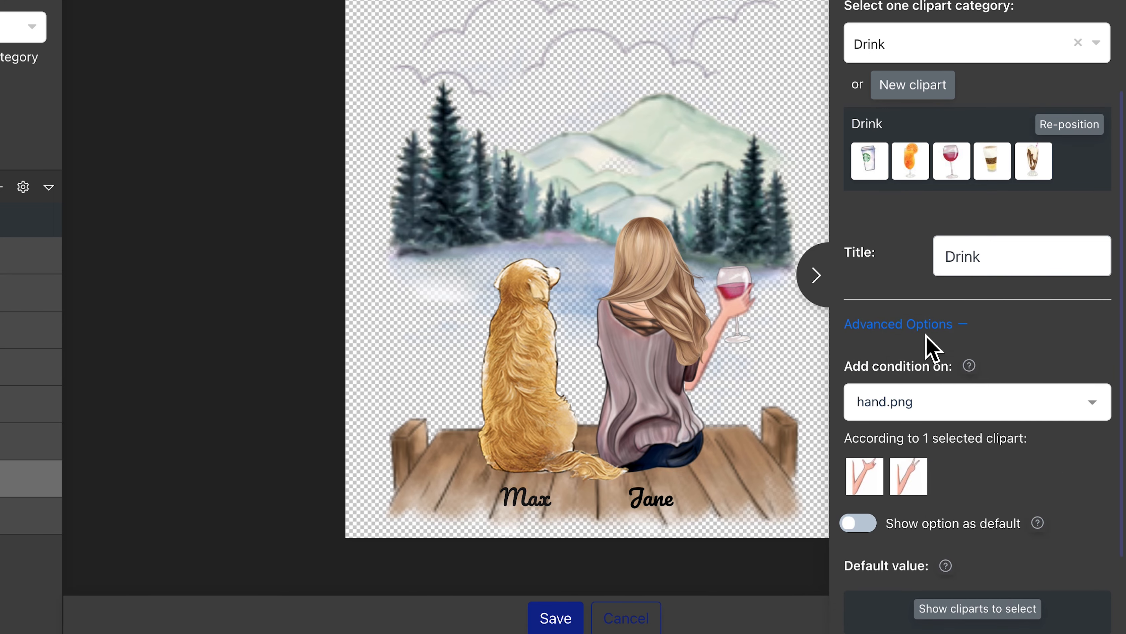
click(873, 481)
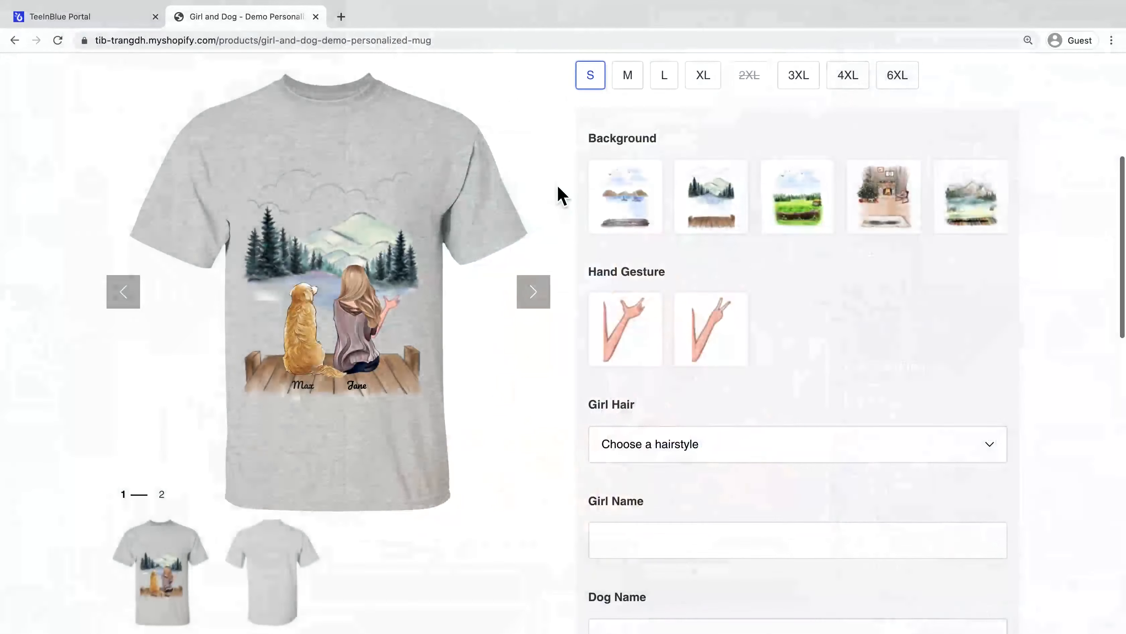
On the demo product page, switch between the open-hand and two-finger gestures to check when the Drink options appear.
scroll(560, 195, down, 1)
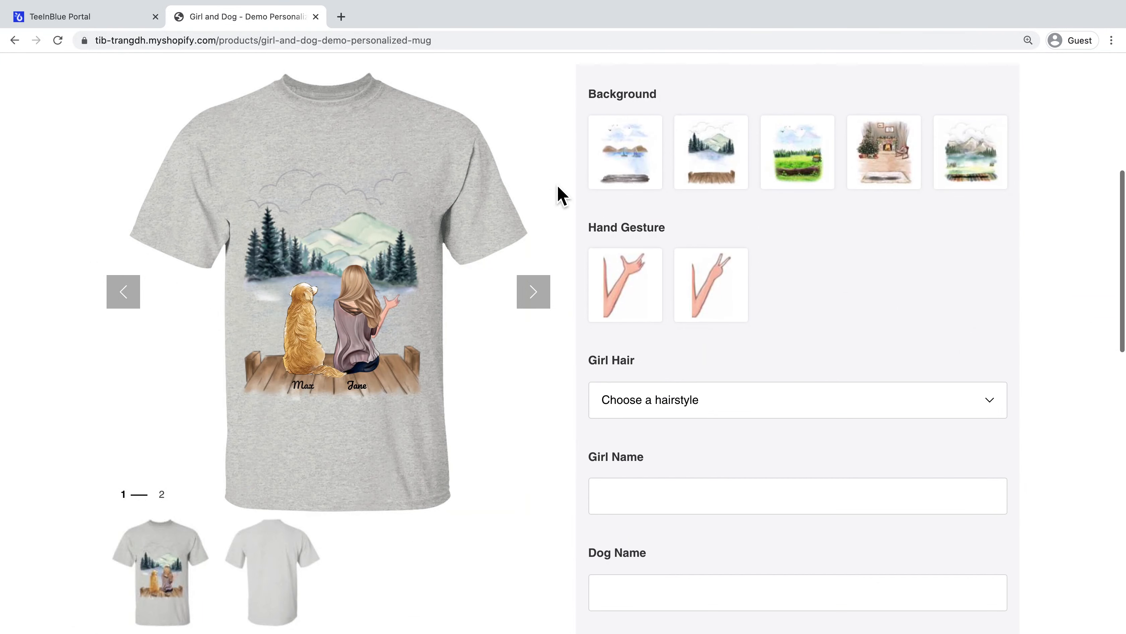
click(658, 296)
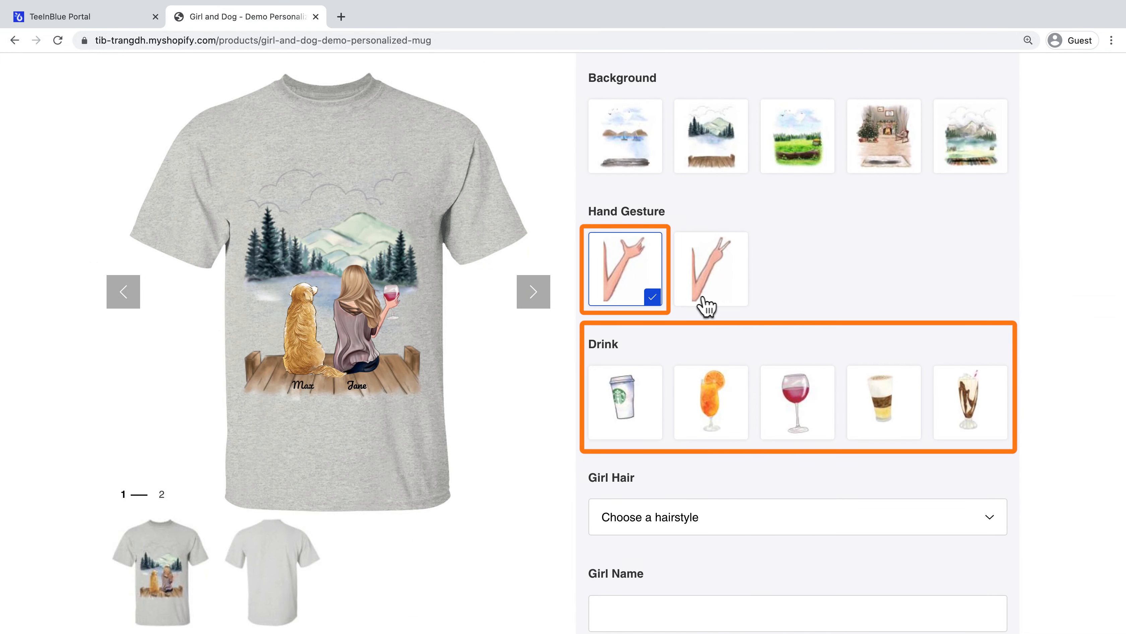
click(727, 303)
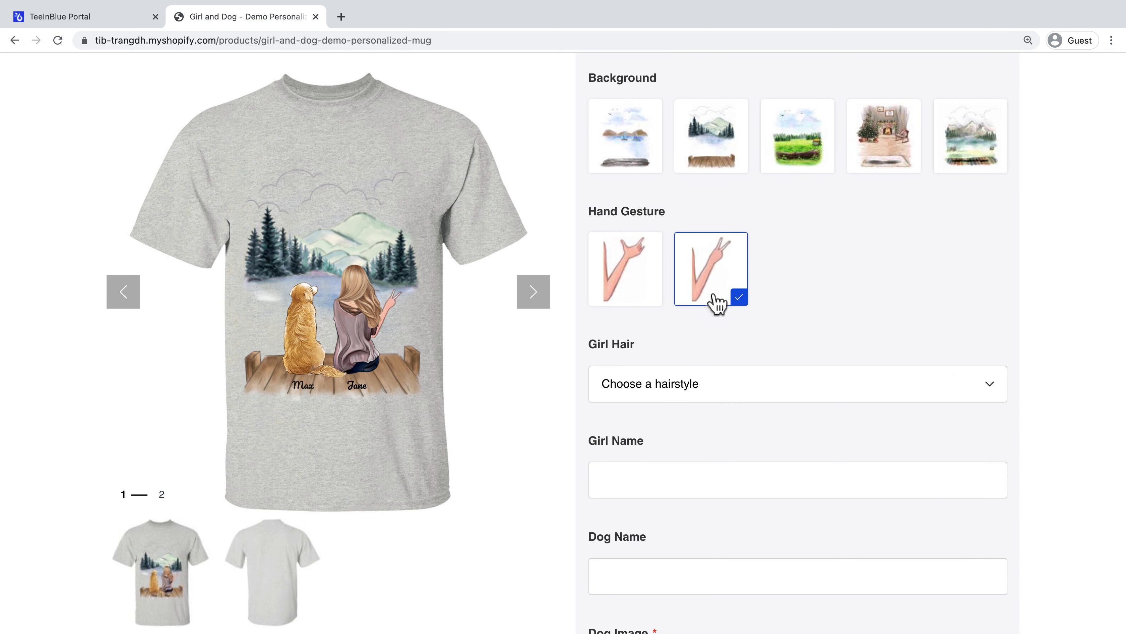
click(642, 297)
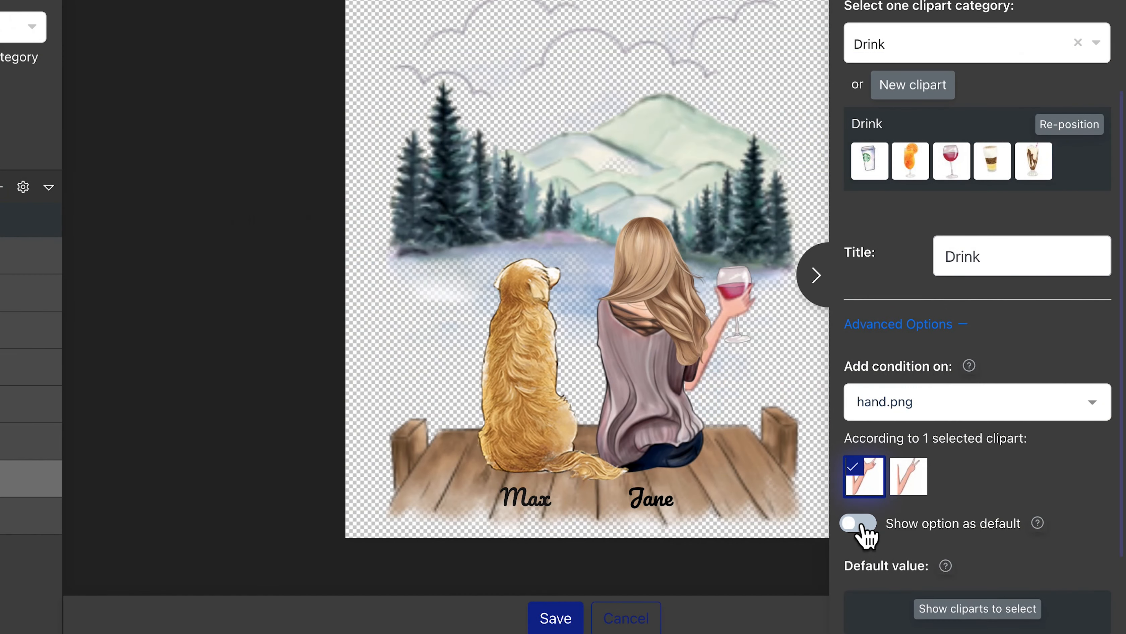
Turn on Show option as default for the drink.png condition and reload the demo product page.
click(860, 524)
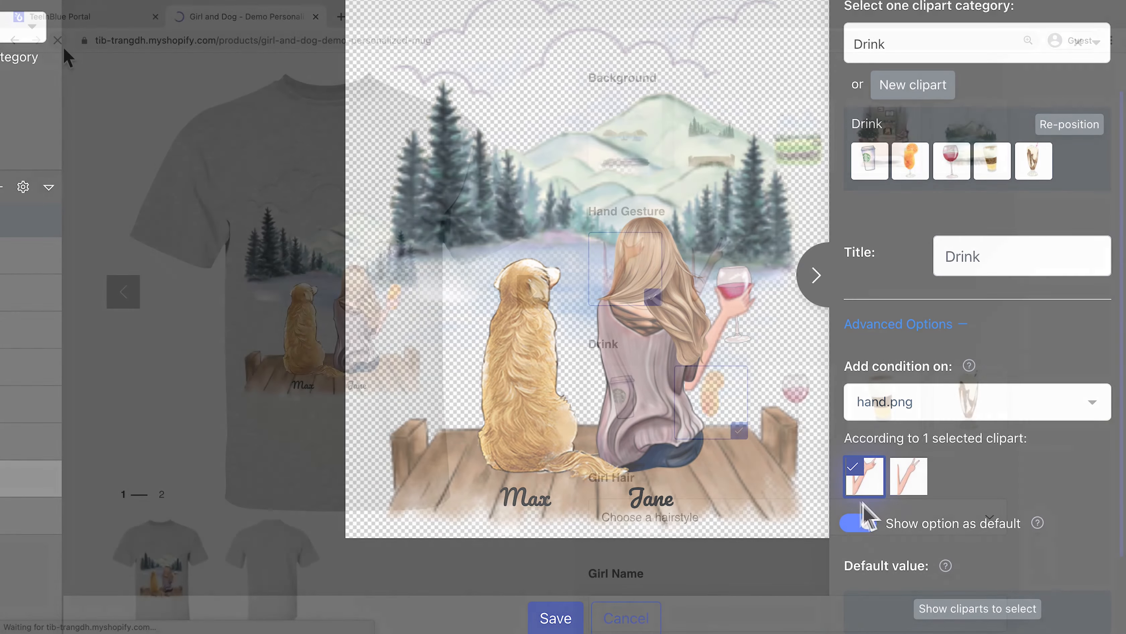
click(61, 43)
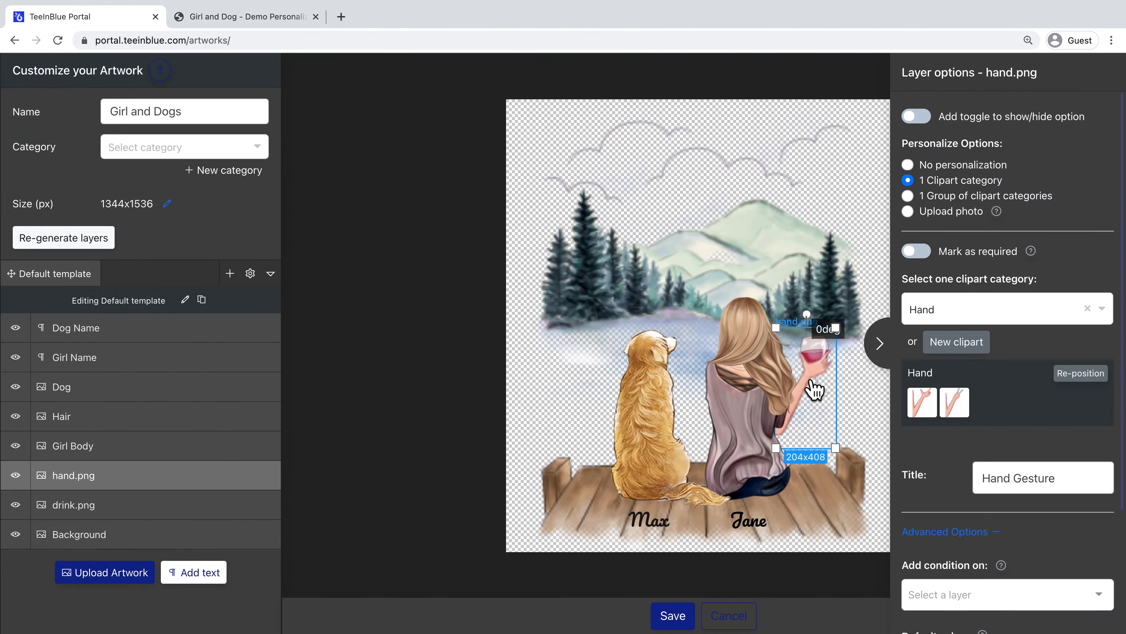
Set the hand.png layer's default value to the open-hand clipart and reload the demo product page.
click(920, 410)
scroll(949, 430, down, 4)
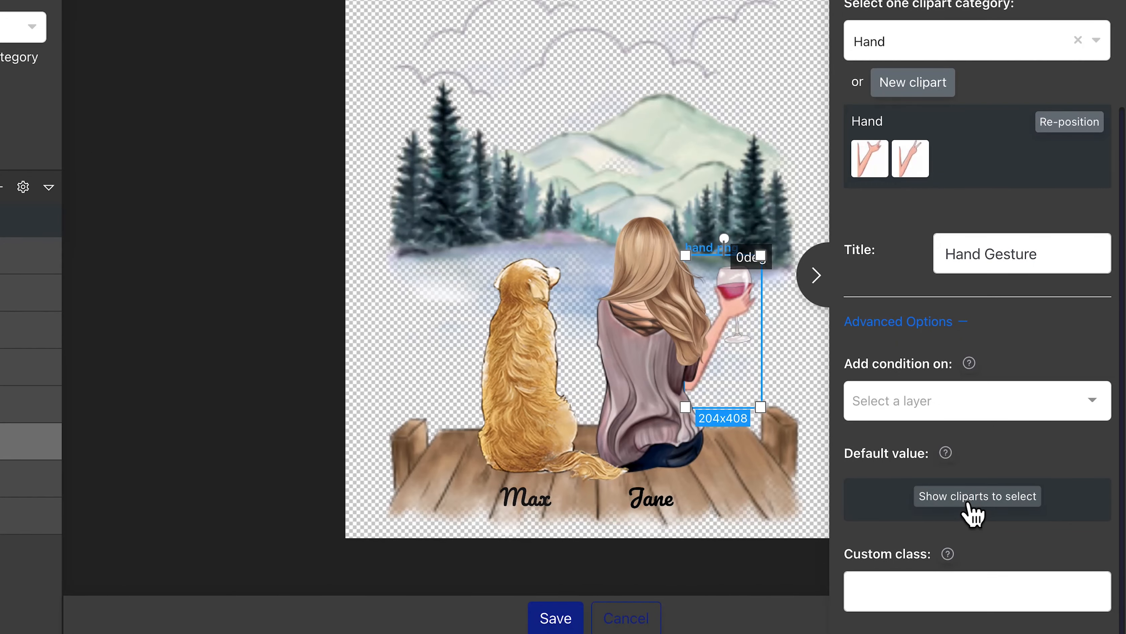
click(970, 505)
scroll(973, 502, down, 1)
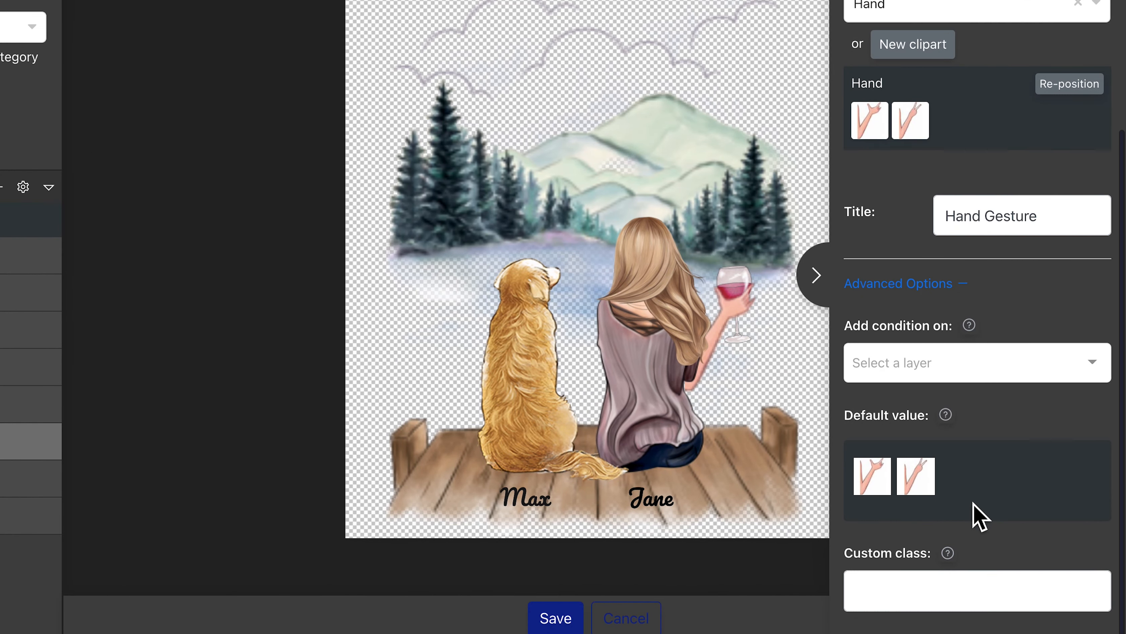
click(884, 488)
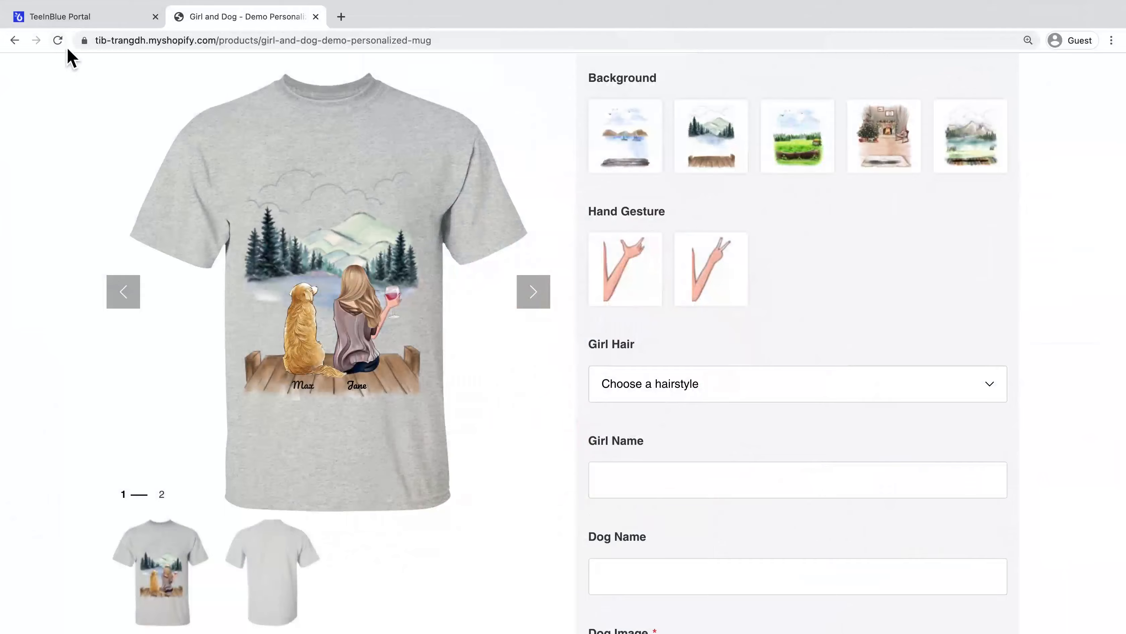
click(64, 46)
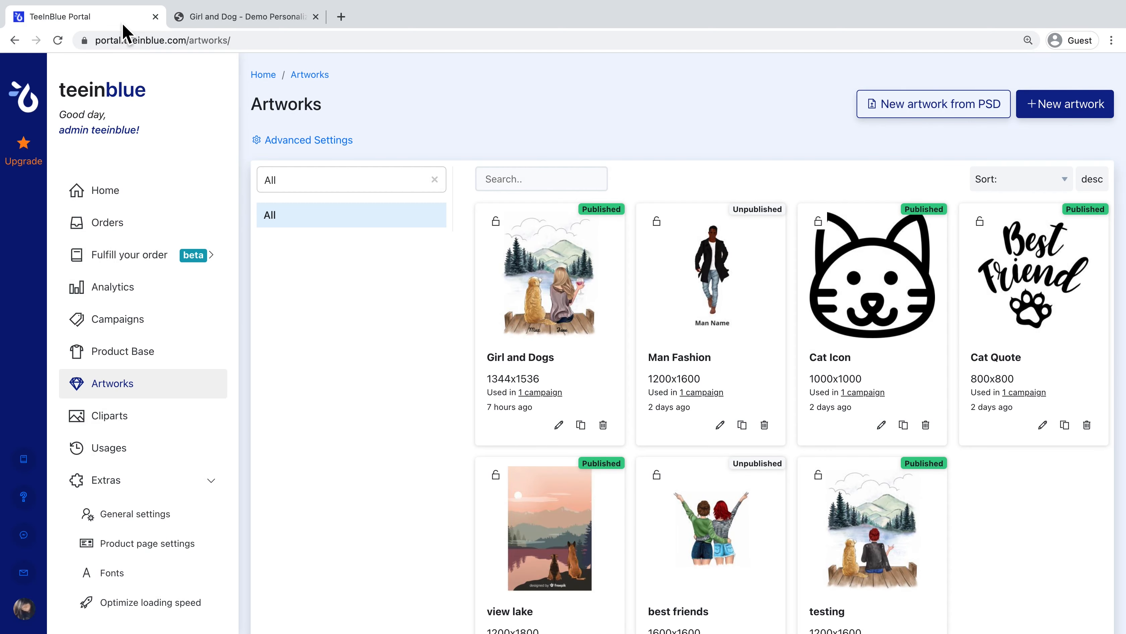
Save the artwork settings with the max width limit at 600px, and open the Girl and Dogs artwork for editing.
click(339, 147)
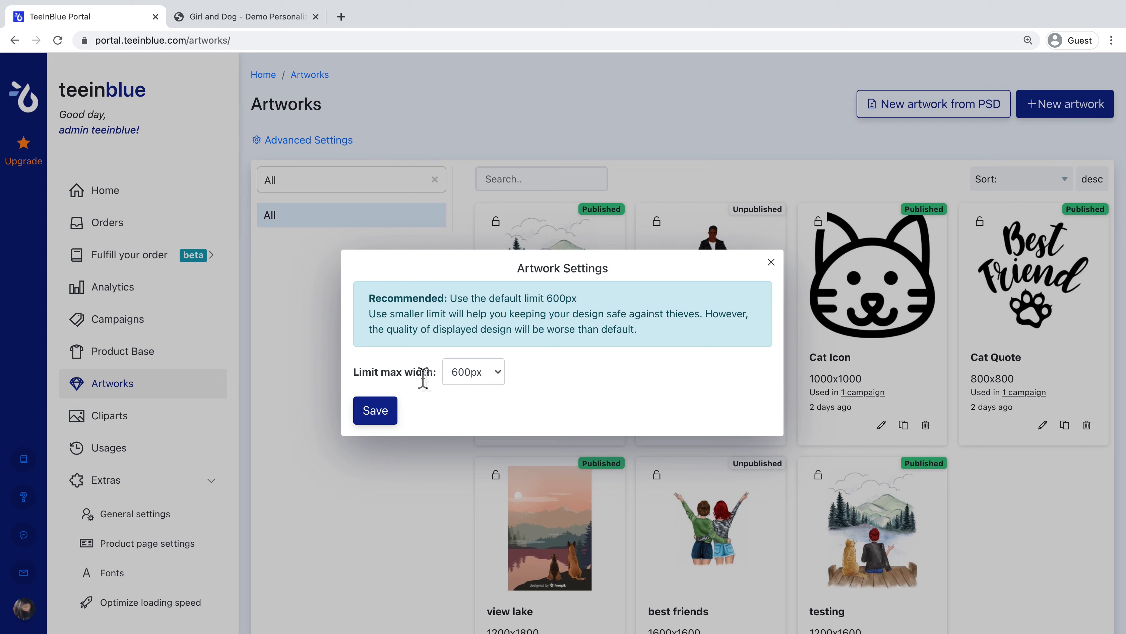
click(489, 379)
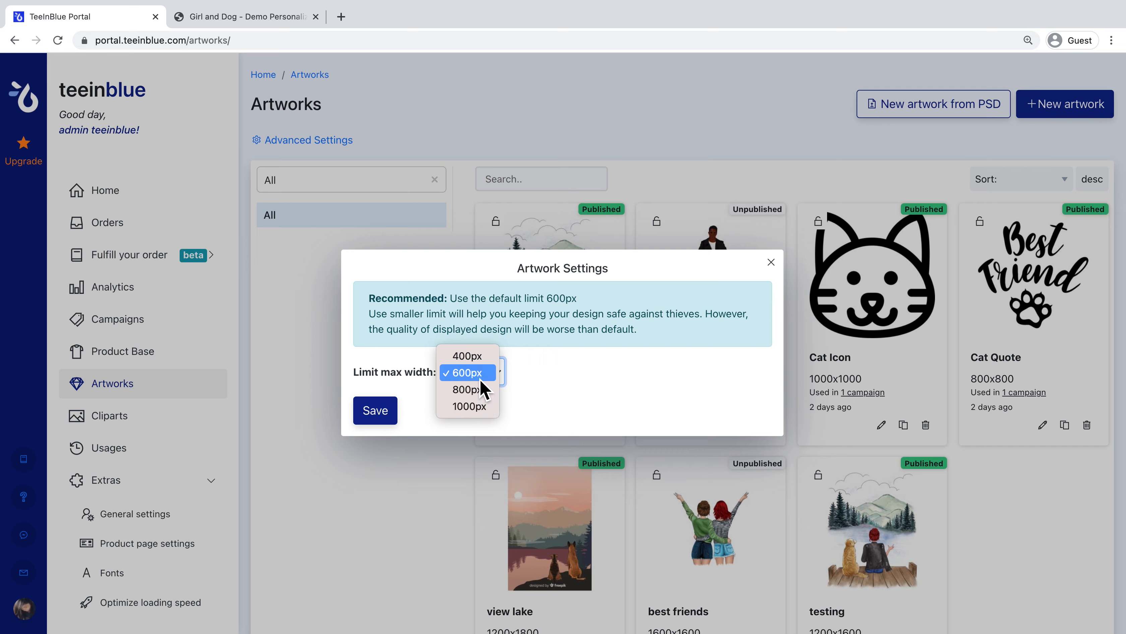
click(481, 380)
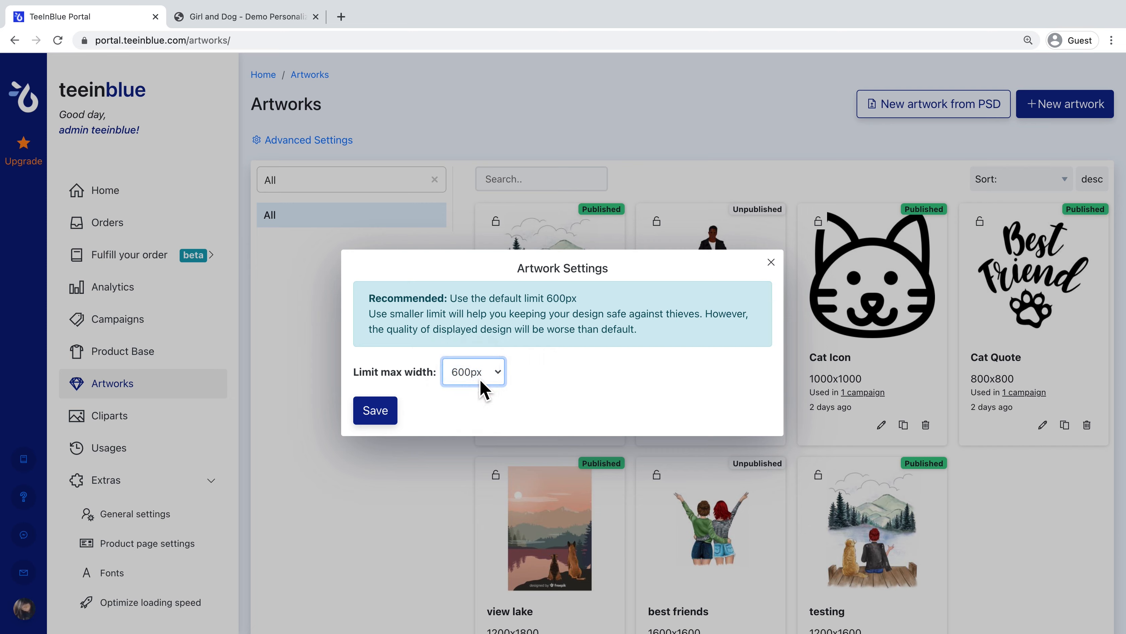
click(378, 415)
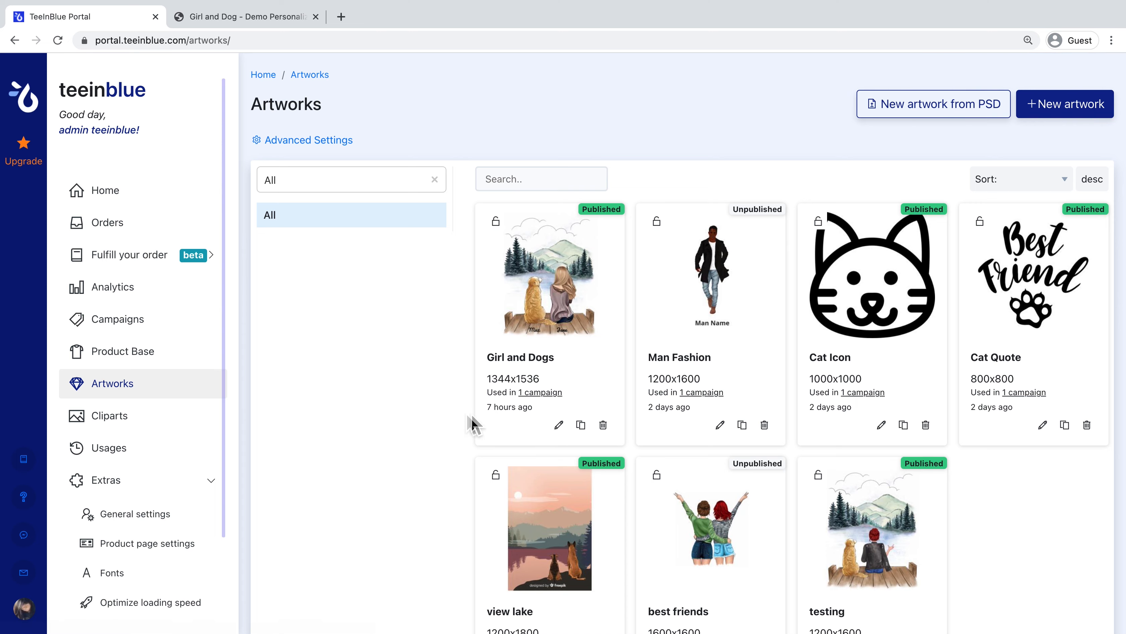
click(559, 425)
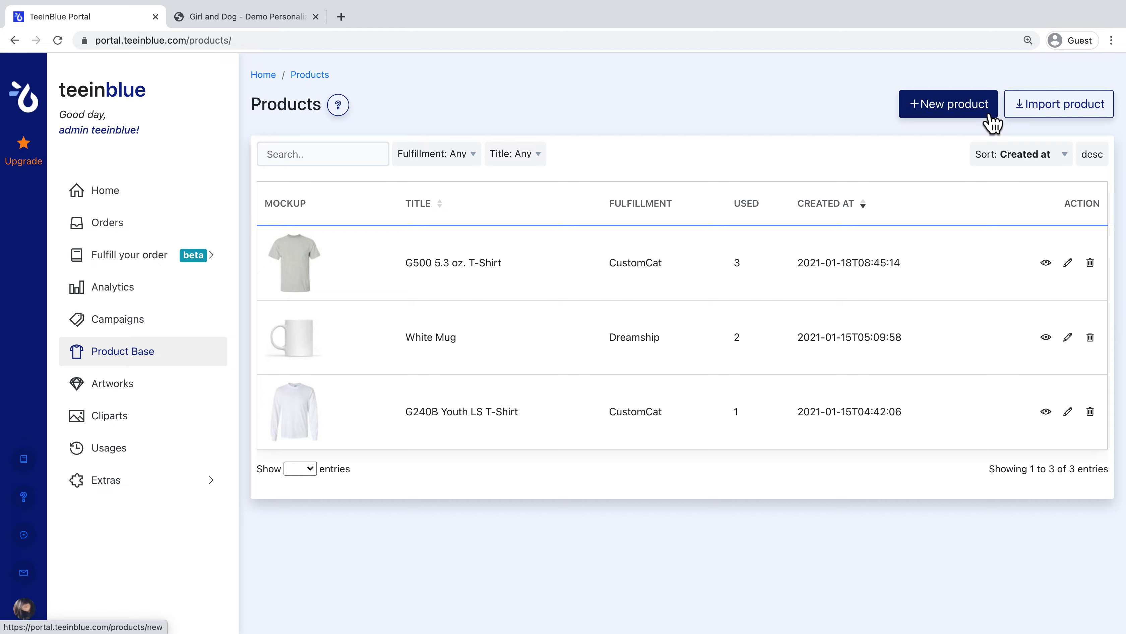
Browse the fulfillment services' catalogs, search CustomCat for t-shirt, and import the 6101 Youth Jersey T-Shirt as a product base.
click(1028, 117)
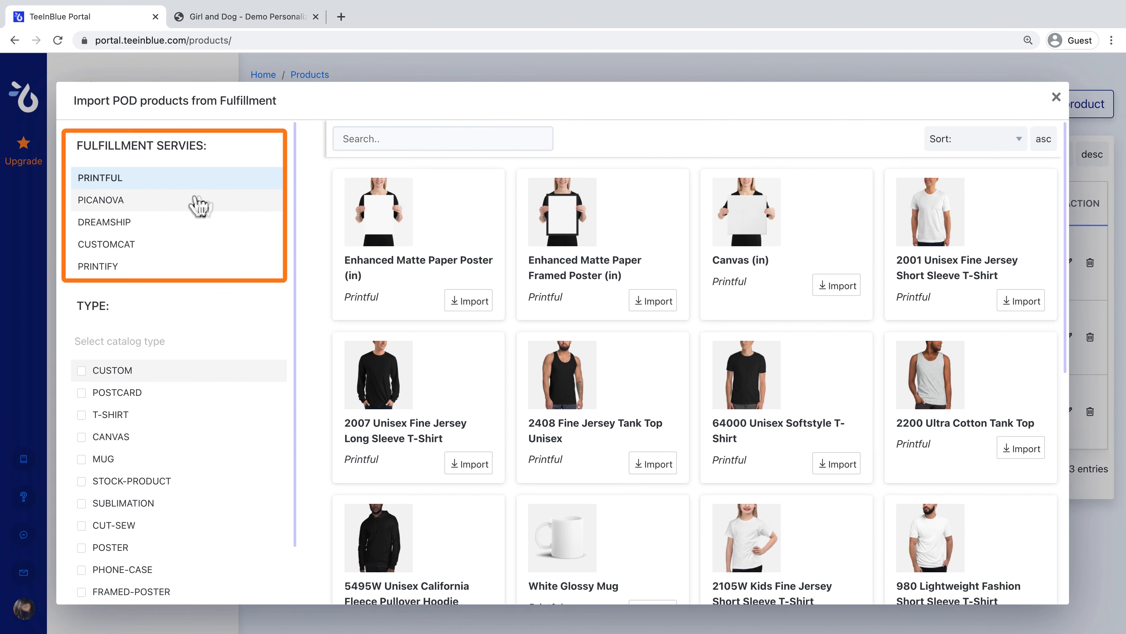
click(167, 204)
click(165, 221)
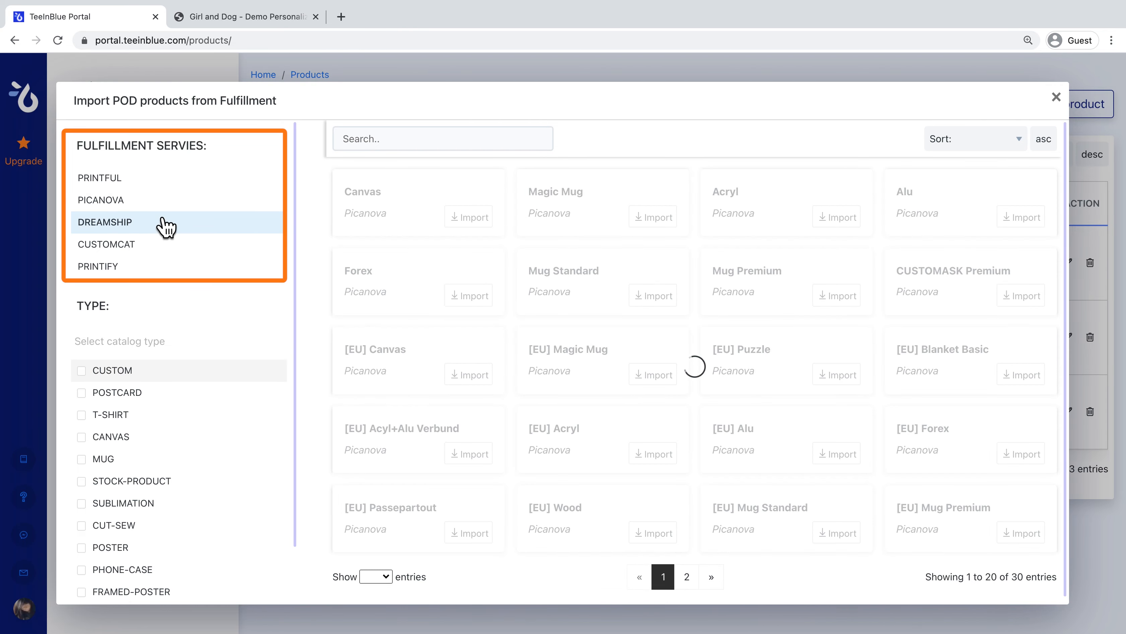
click(165, 245)
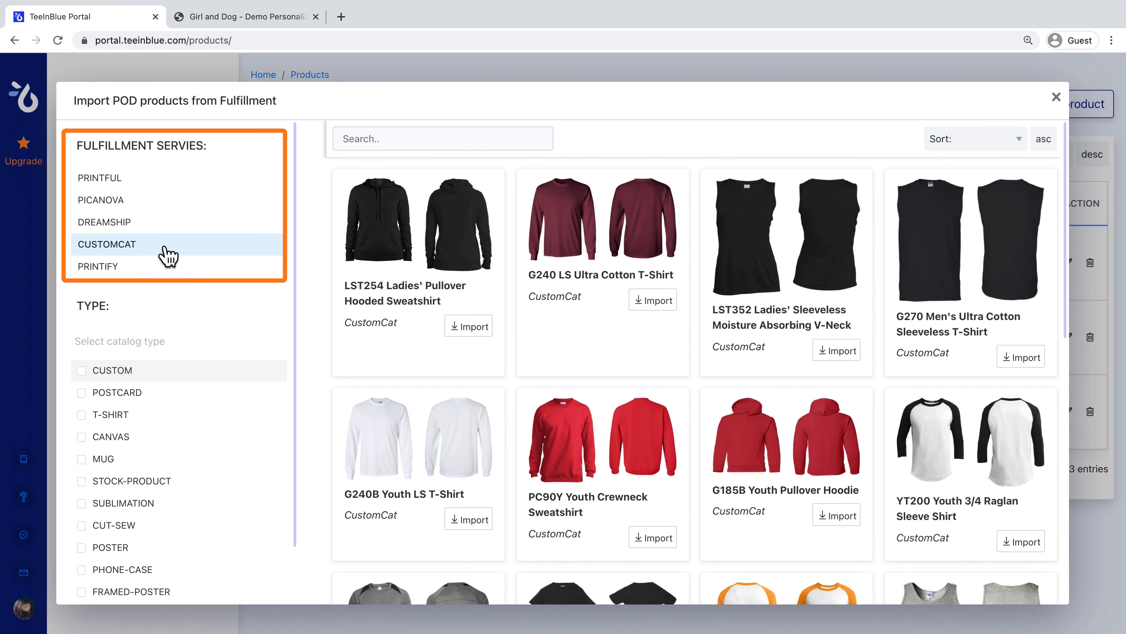
click(364, 144)
text(t-shirt)
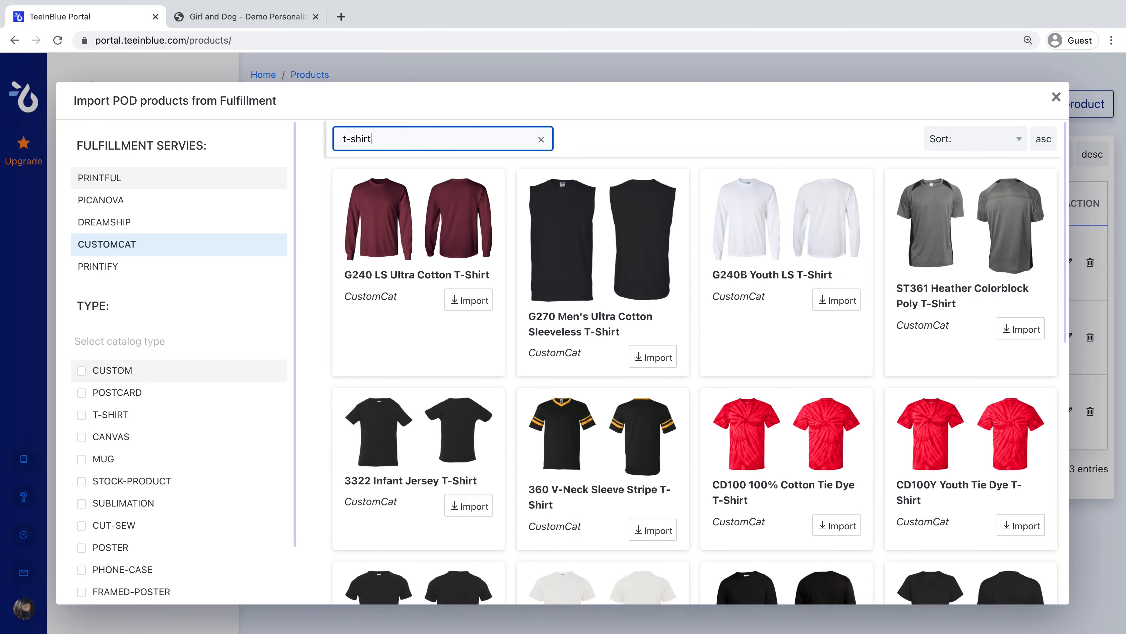
scroll(392, 229, down, 6)
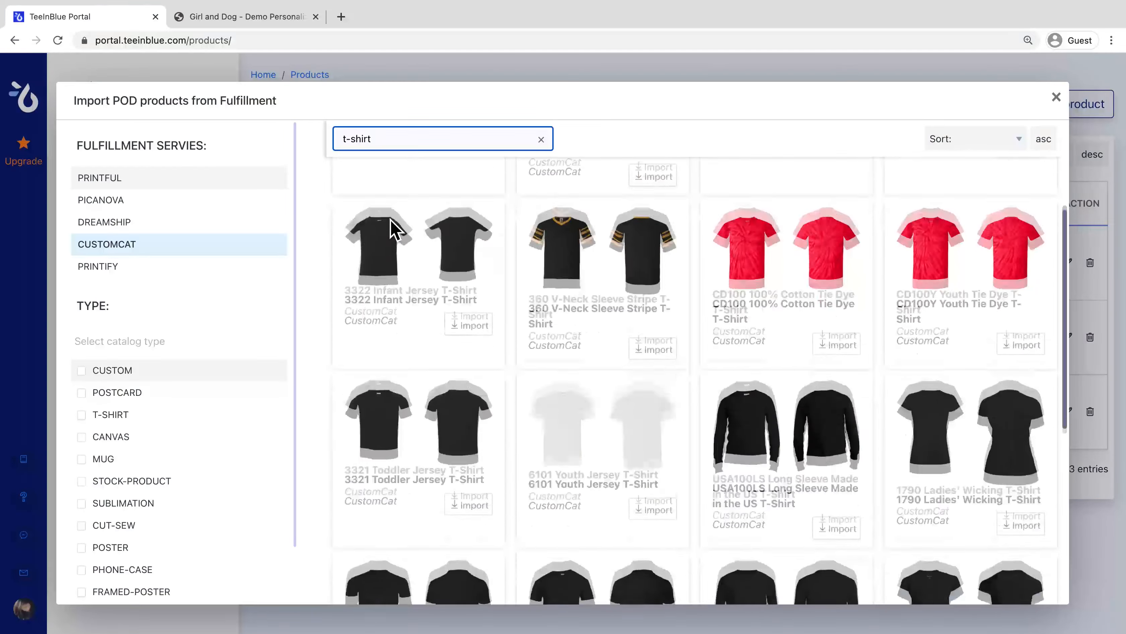
click(669, 422)
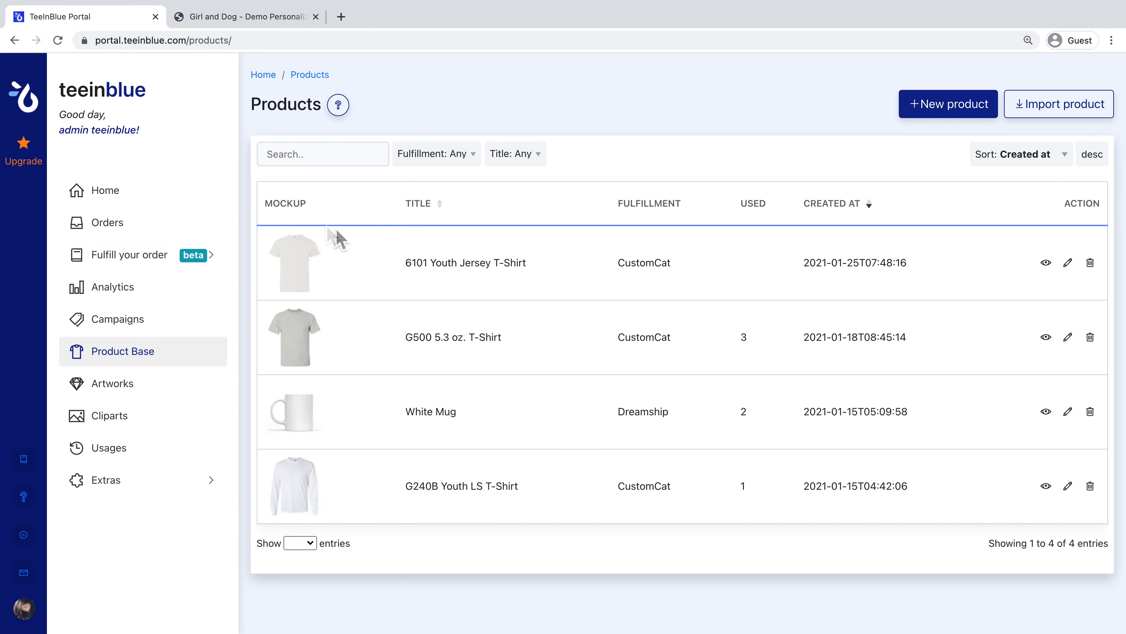
Search the Dreamship catalog for mug and import the White Mug as a product base.
click(1031, 107)
click(526, 138)
text(mug)
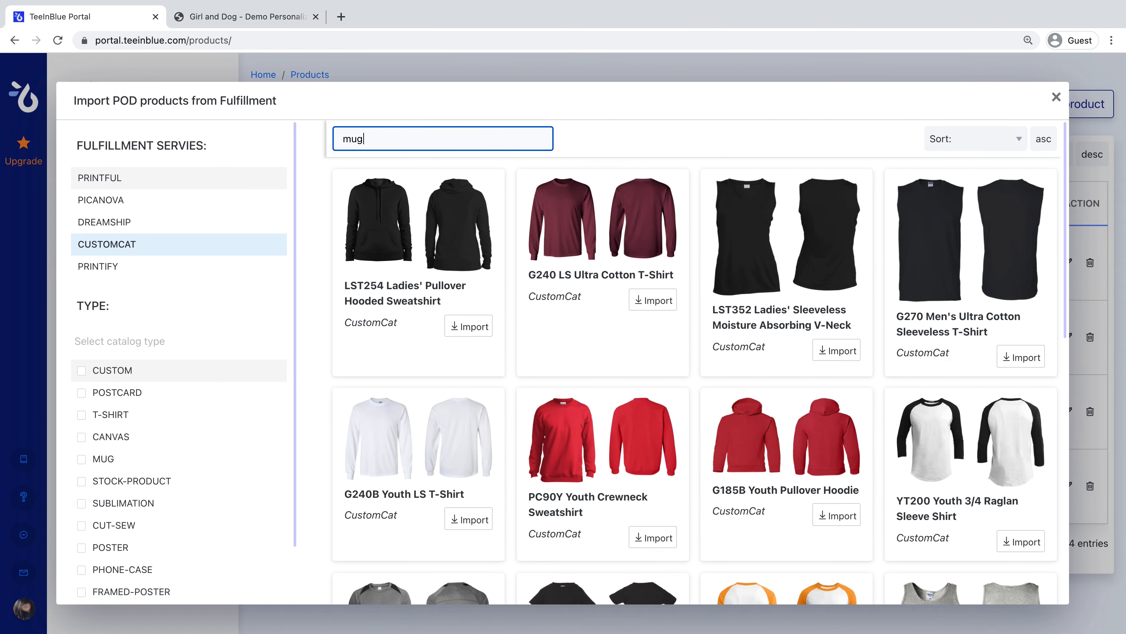
click(221, 224)
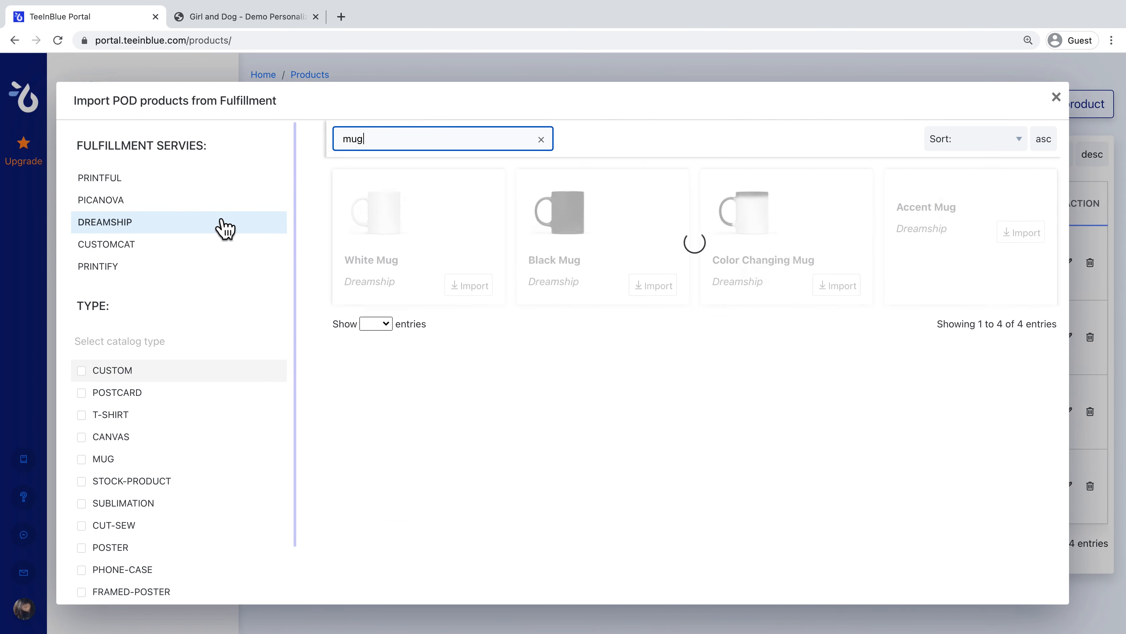
click(475, 289)
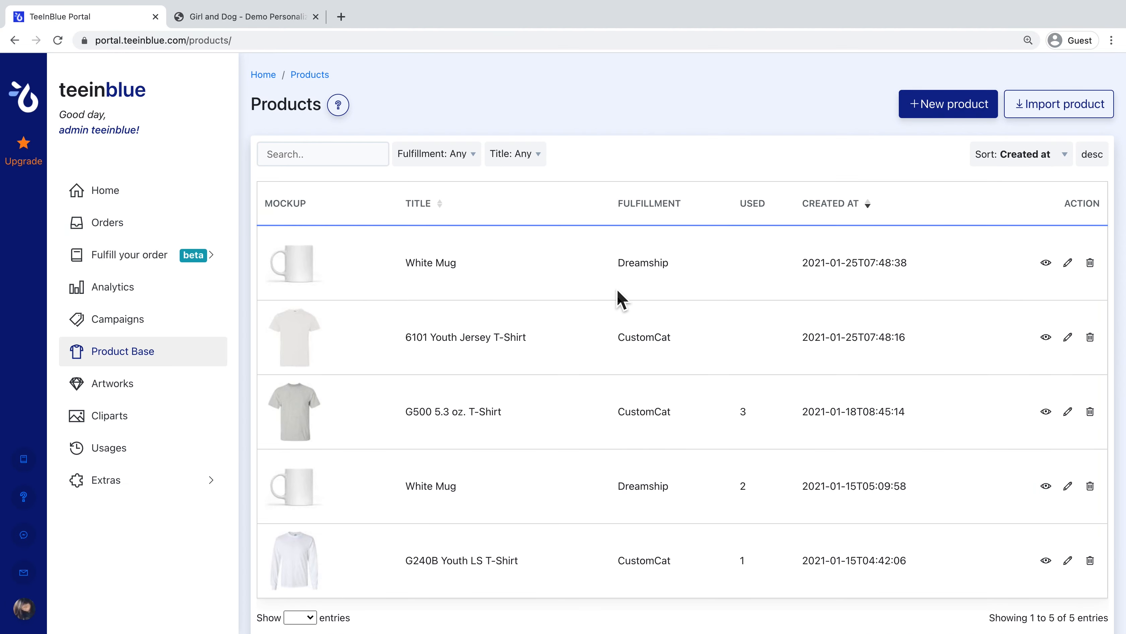
Rename the newly imported White Mug's default printarea as mug printarea.
click(1068, 264)
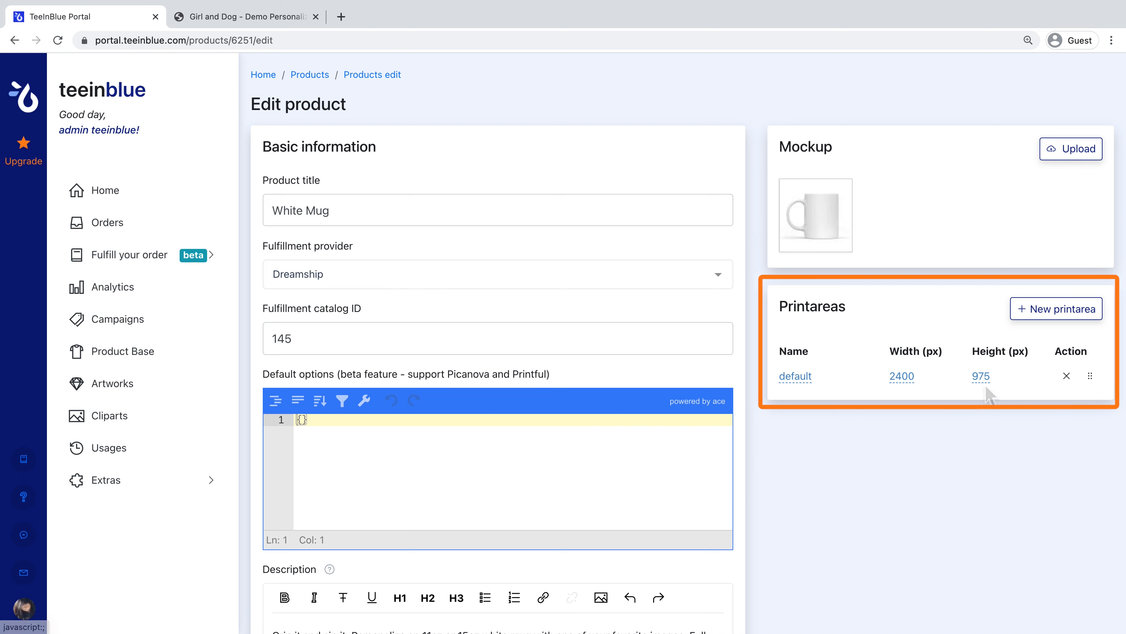
click(806, 381)
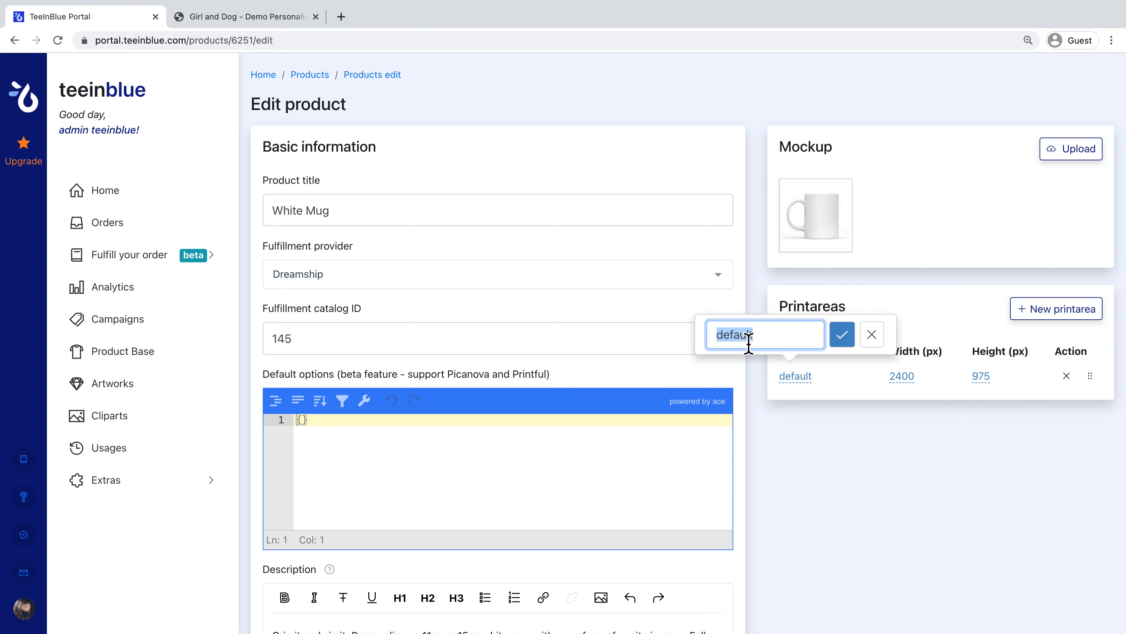
text(mug printarea)
click(844, 340)
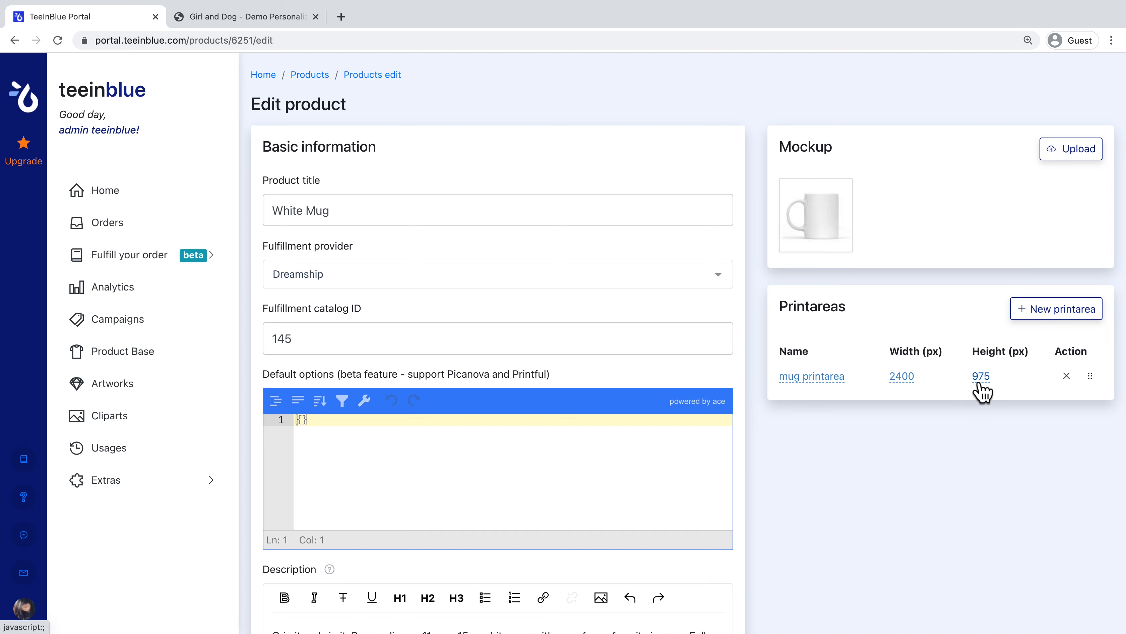
Add a printarea named Shoulder, 500 px wide and 500 px high, to the 6101 Youth Jersey T-Shirt.
click(308, 75)
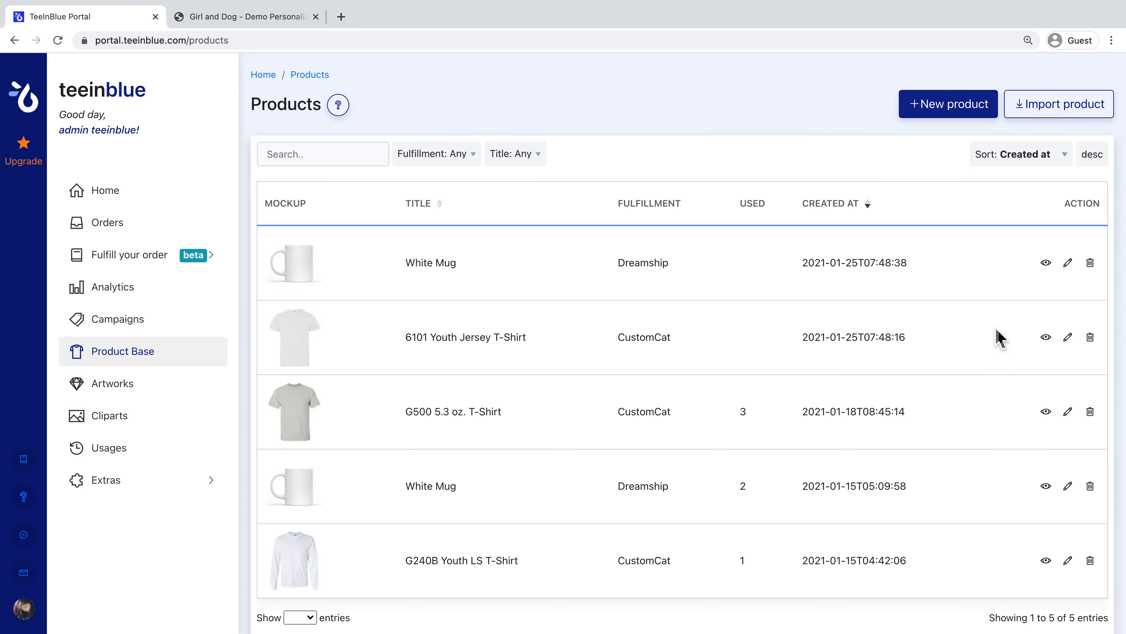
click(1068, 338)
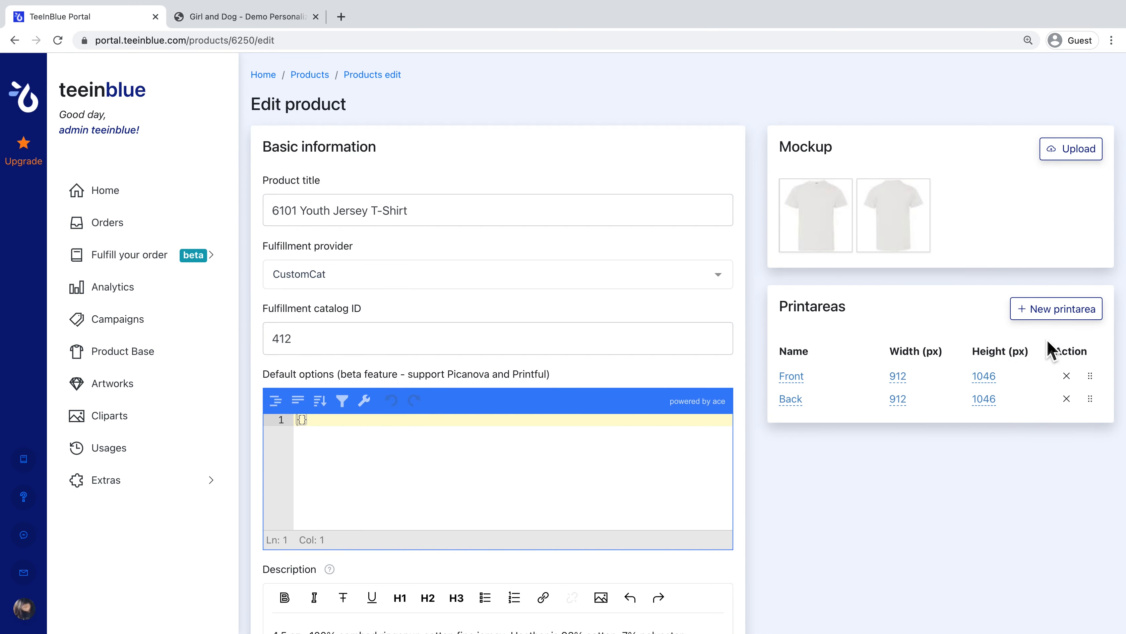
click(1050, 312)
click(823, 357)
text(Shoulder)
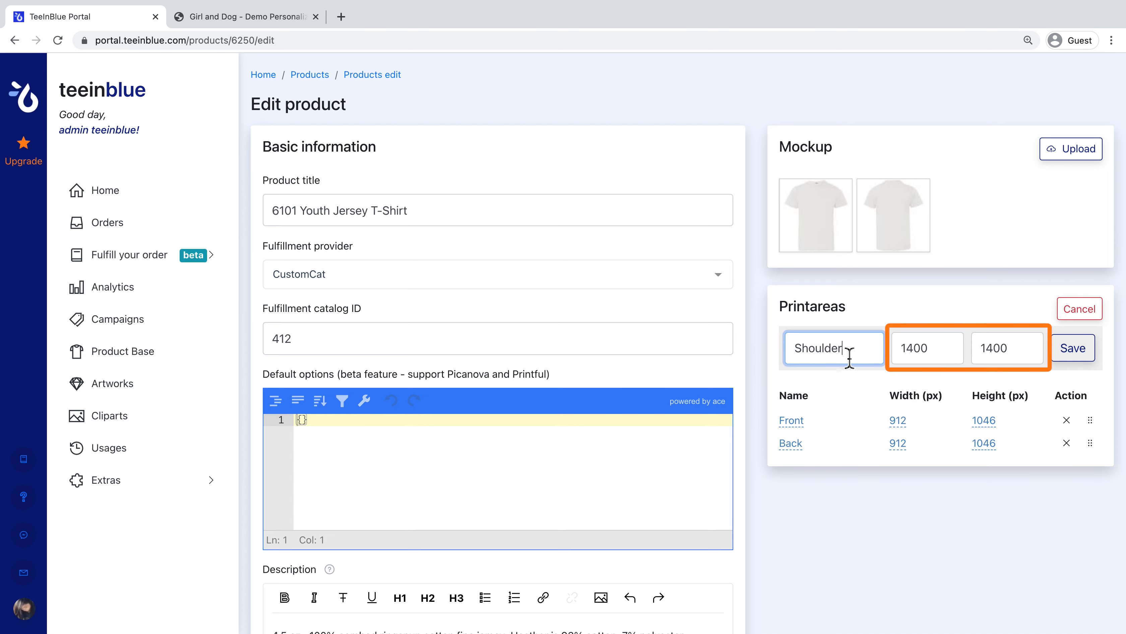
double_click(919, 351)
text(5)
key(Tab)
text(500)
click(1073, 348)
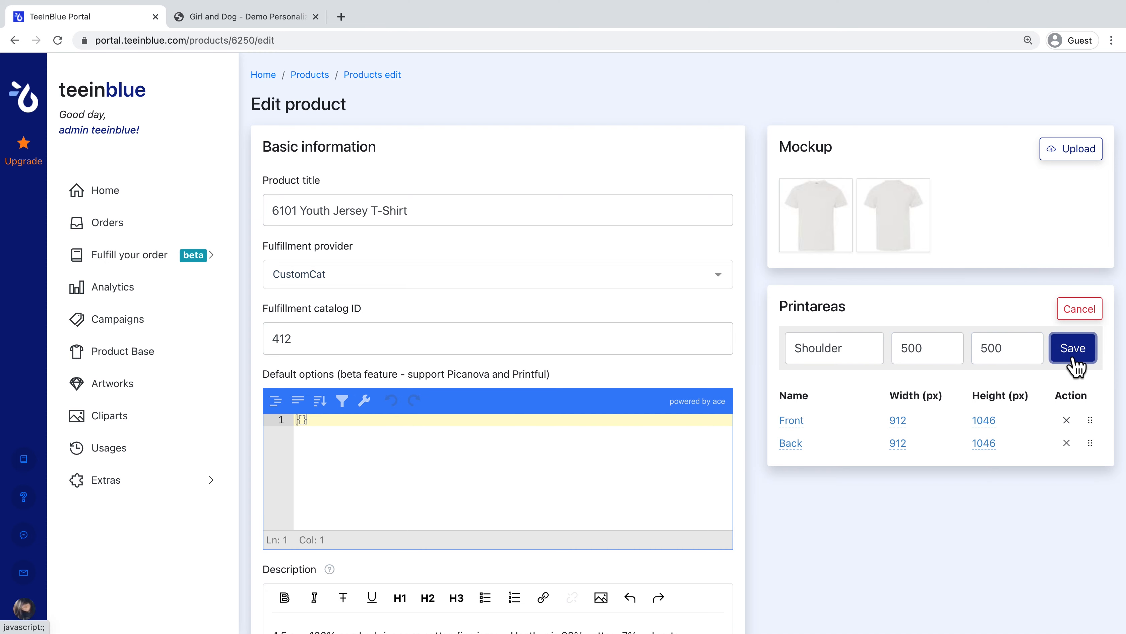
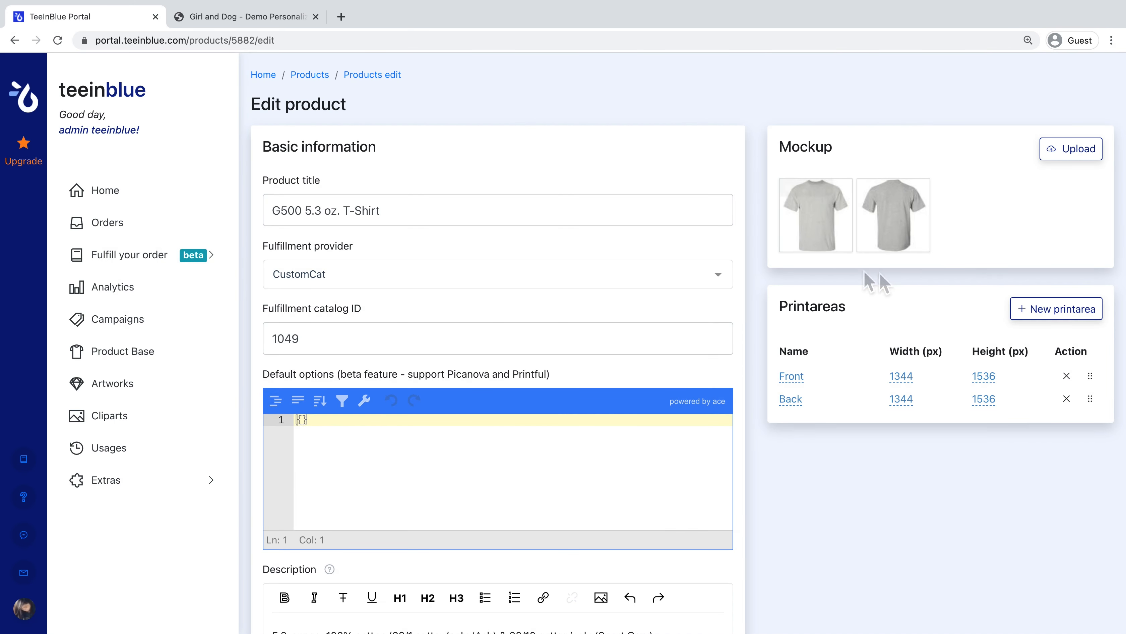
Examine the back and front mockups on the demo product page, then return to the G500 5.3 oz. T-Shirt product in TeeInBlue.
click(288, 26)
scroll(435, 208, down, 2)
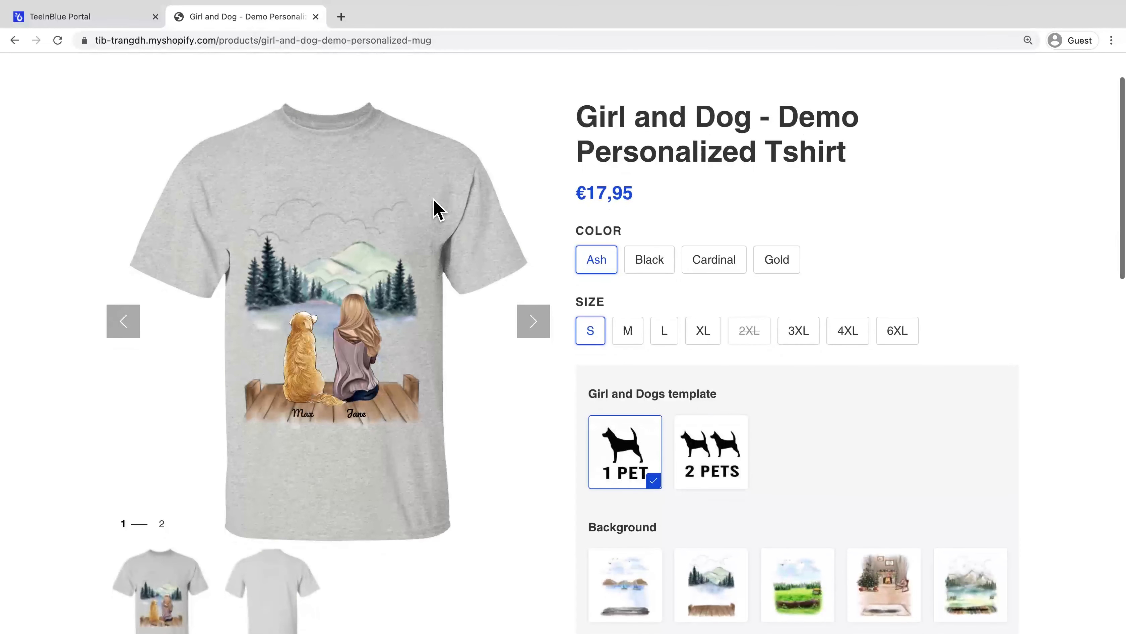
click(531, 306)
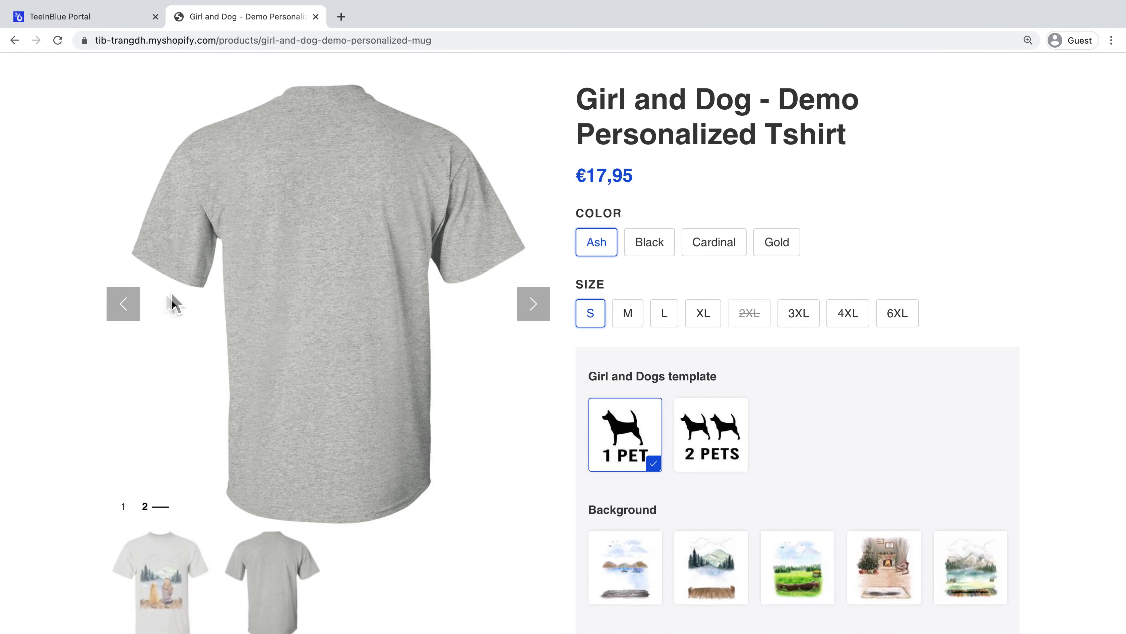
click(129, 308)
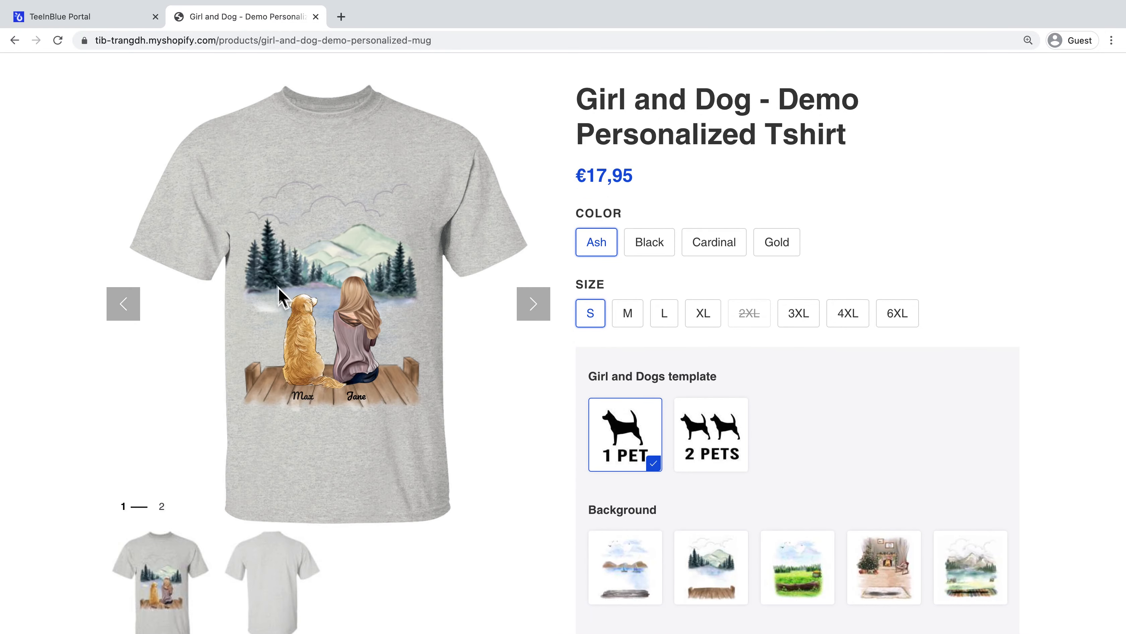
click(103, 17)
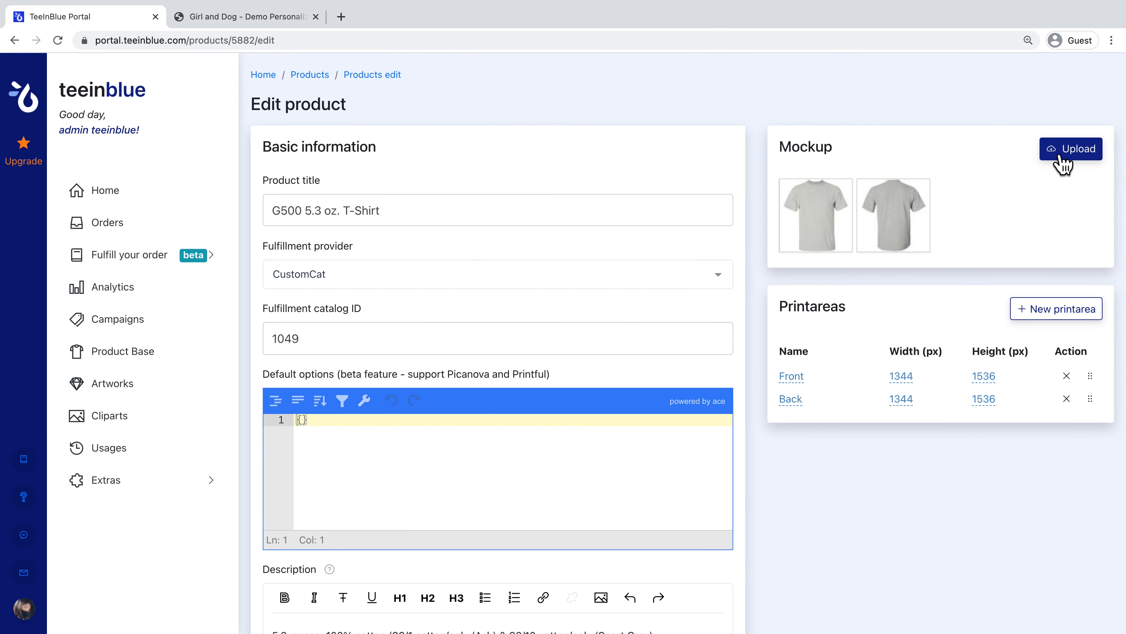
Add the Back printarea to the back-view T-shirt mockup, place it over the middle of the shirt, and save the mockup.
mouse_move(912, 220)
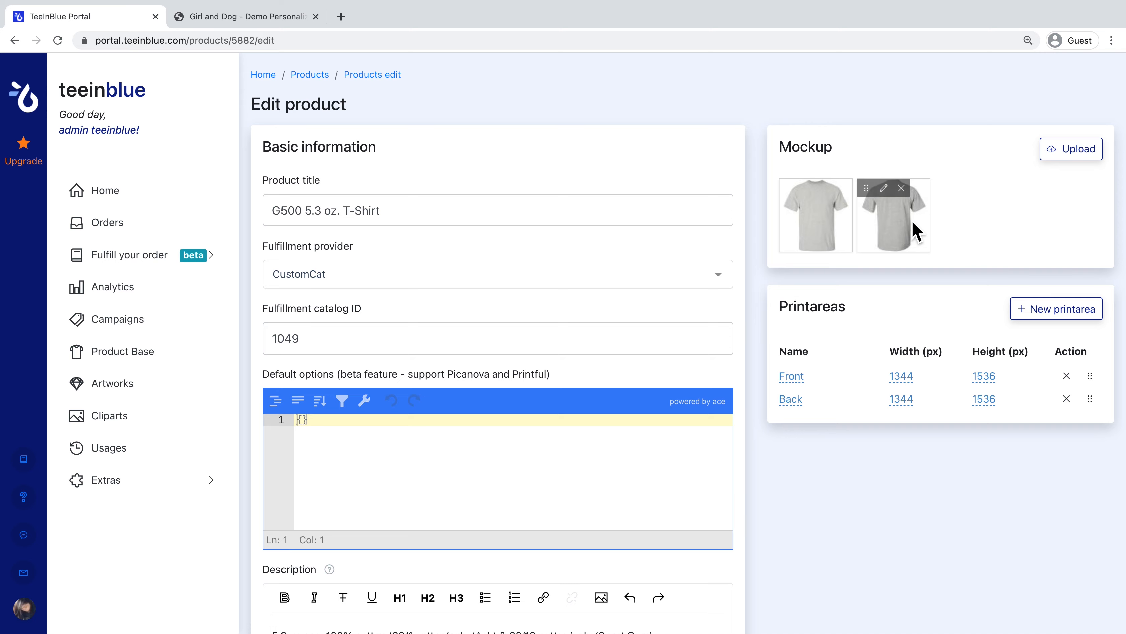
click(885, 190)
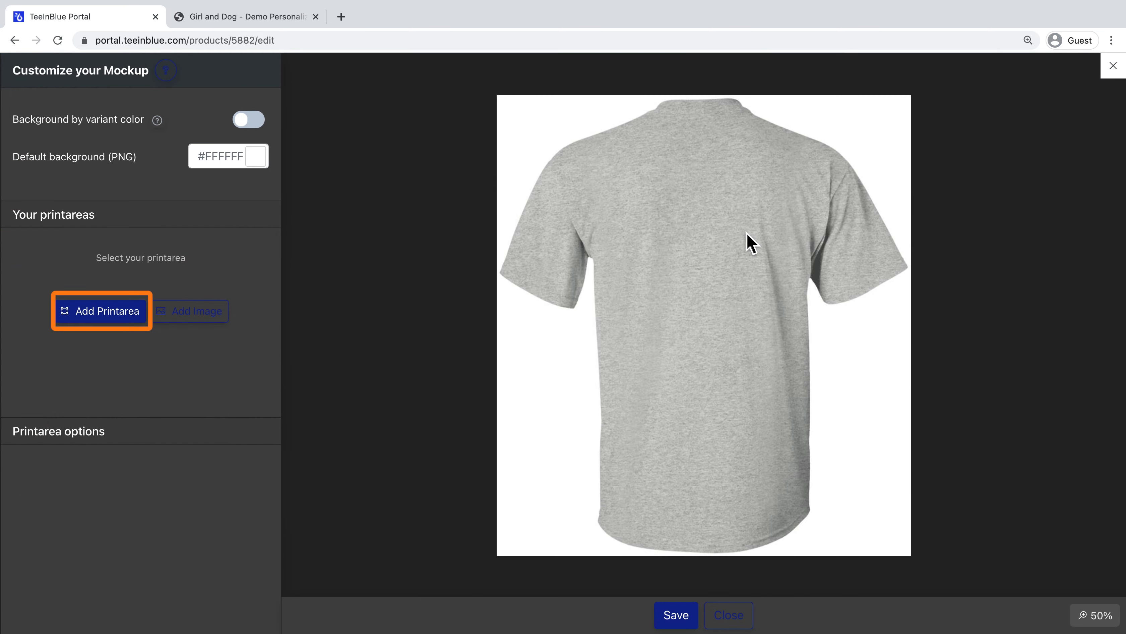
click(130, 313)
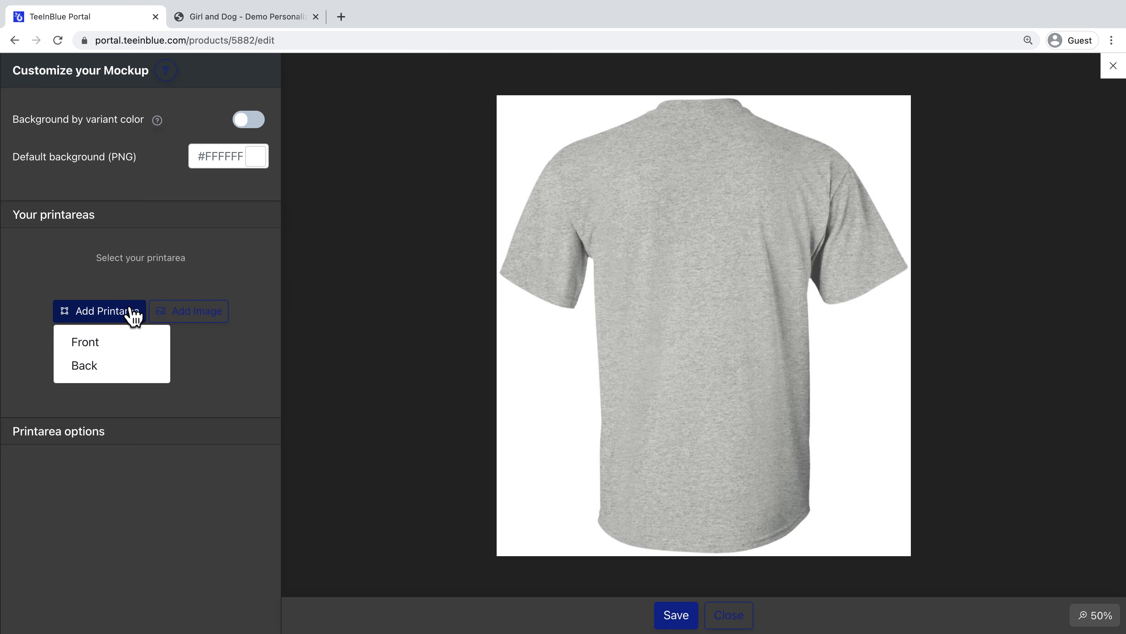
click(130, 370)
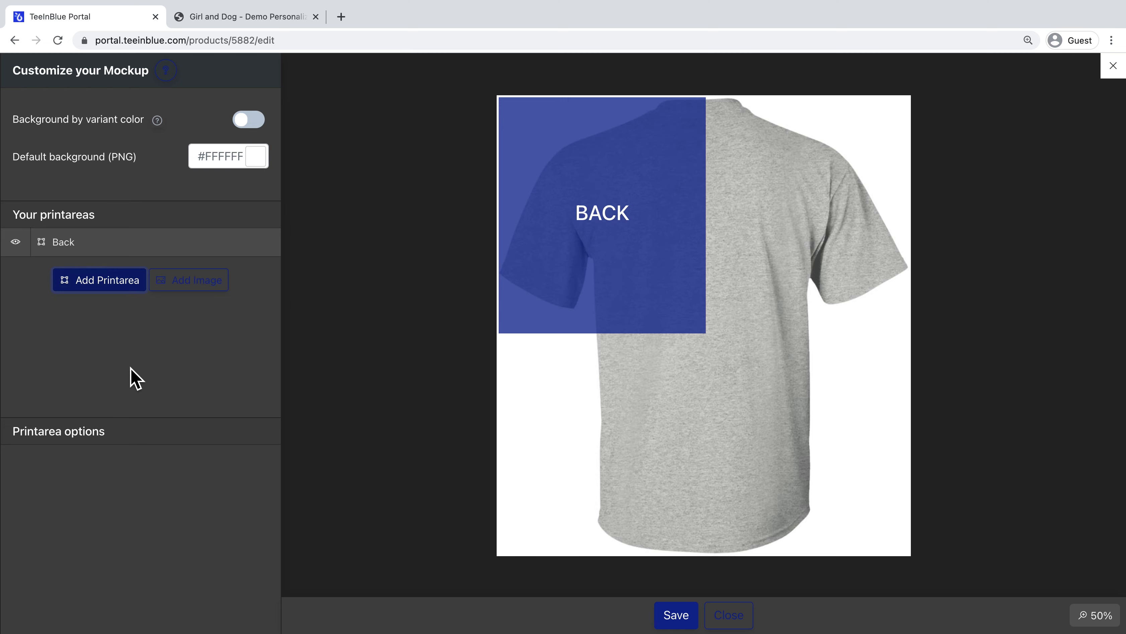
click(602, 300)
drag(616, 276, 717, 355)
click(688, 615)
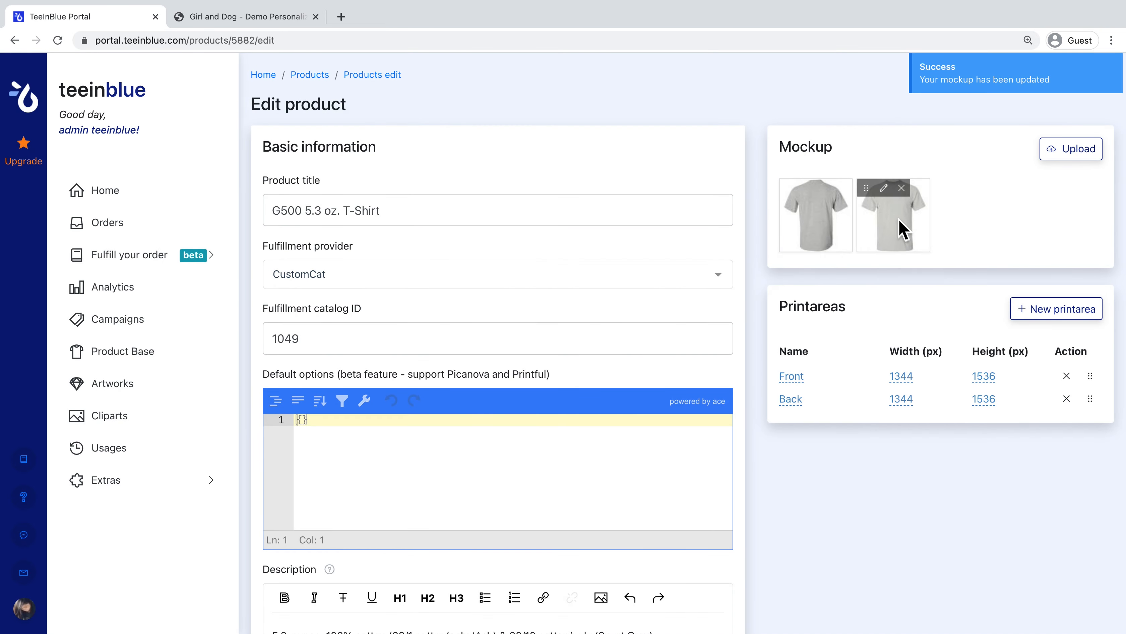
Add the Front printarea to the front-view T-shirt mockup, enlarge it to span the shirt's torso width, and save the mockup.
click(893, 191)
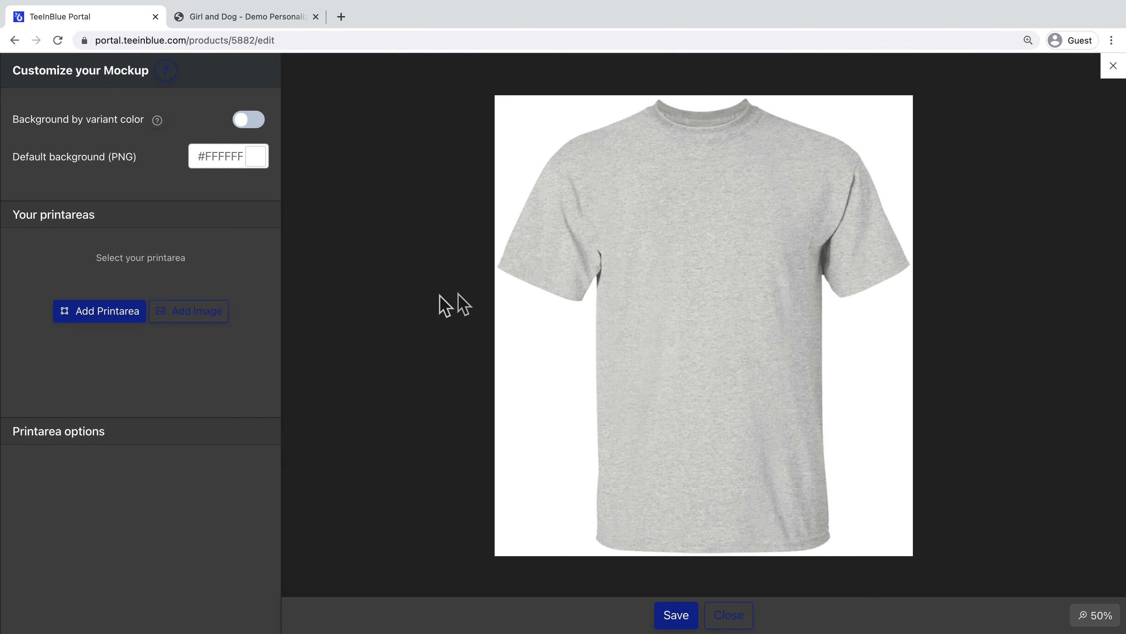
click(117, 319)
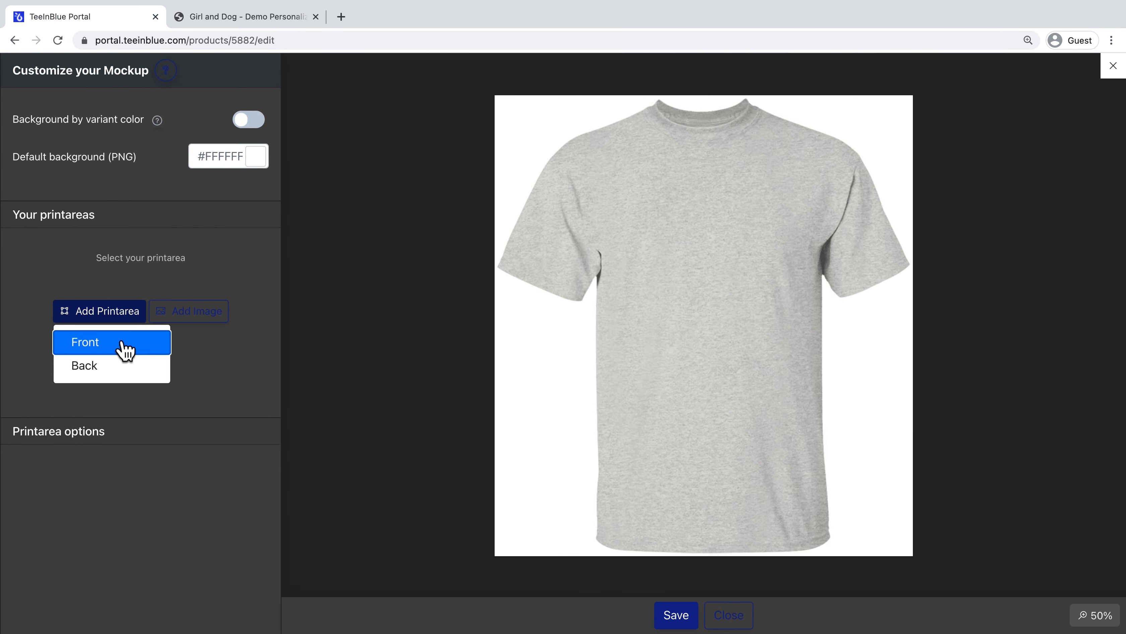
click(126, 348)
click(634, 296)
drag(634, 296, 747, 390)
mouse_move(816, 432)
mouse_down()
mouse_move(833, 465)
mouse_move(825, 446)
mouse_up()
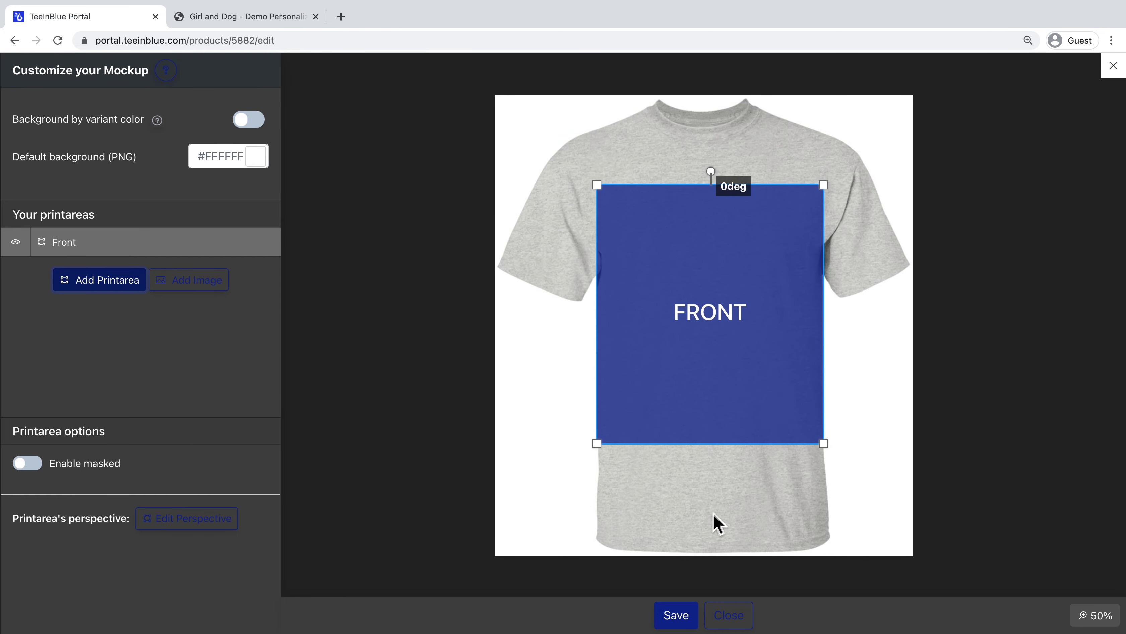
click(676, 615)
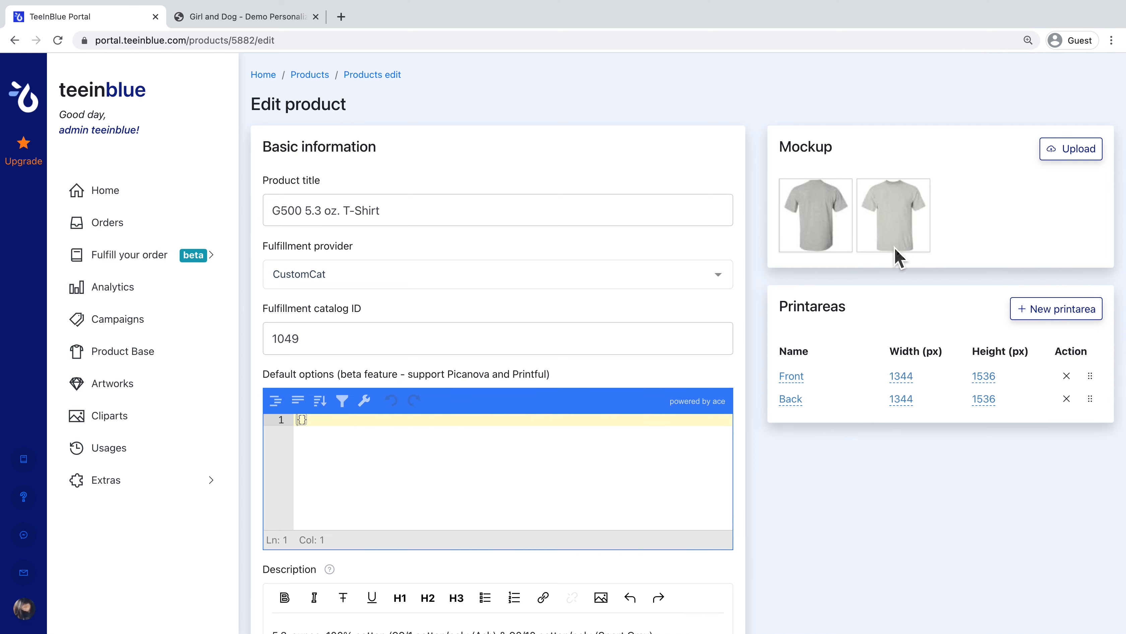
Reopen the front-view mockup, enable masking on its Front printarea, and enter mask editing.
click(888, 189)
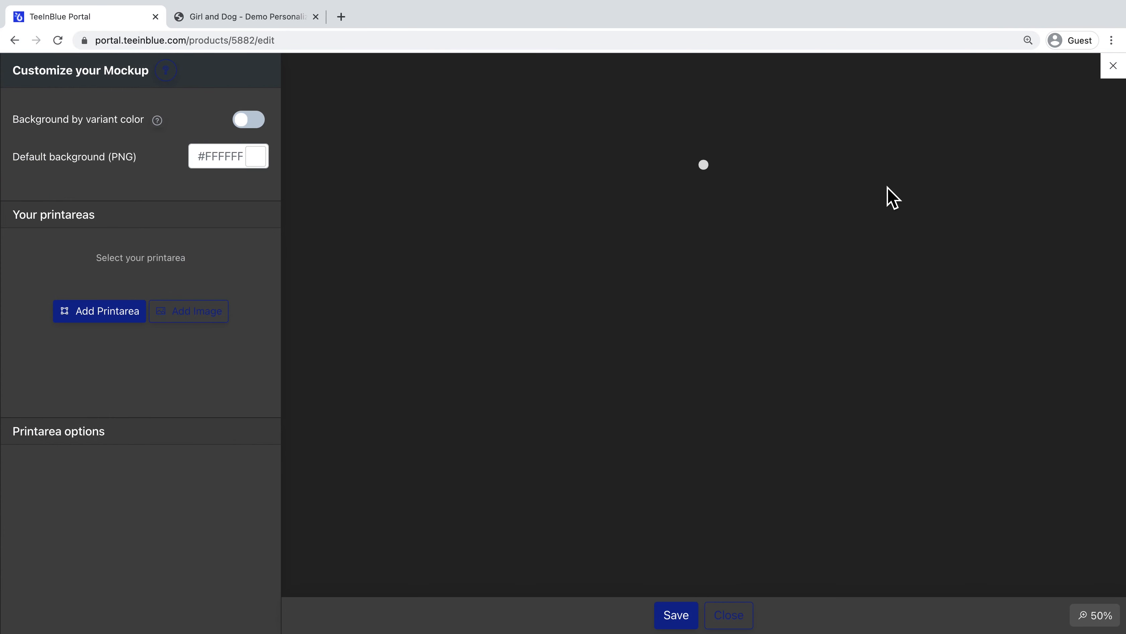
click(759, 291)
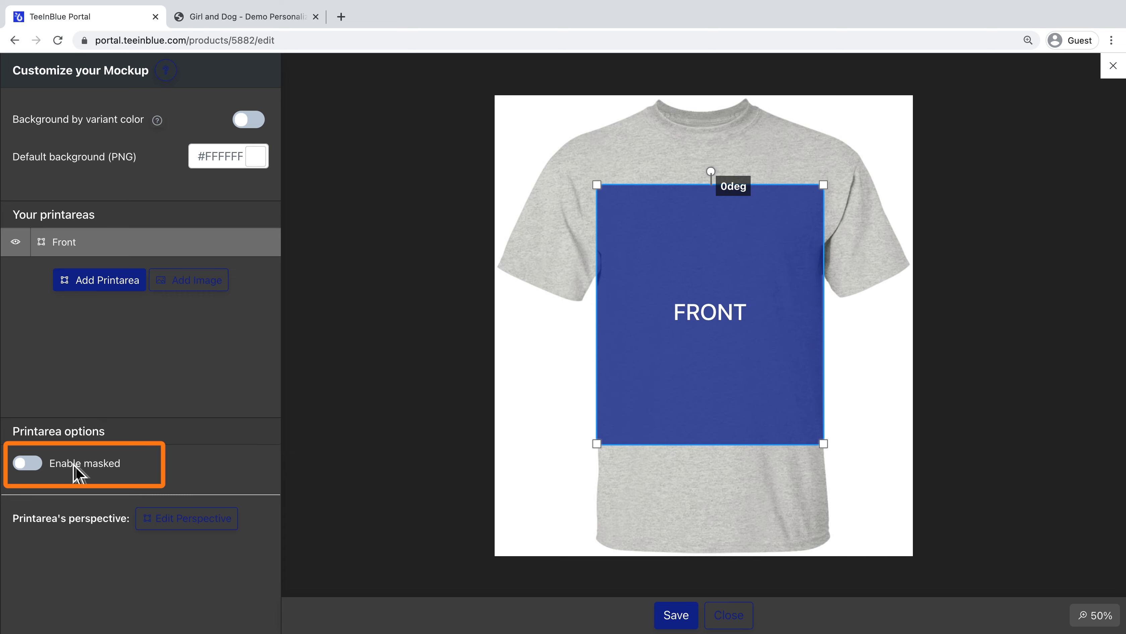
click(27, 463)
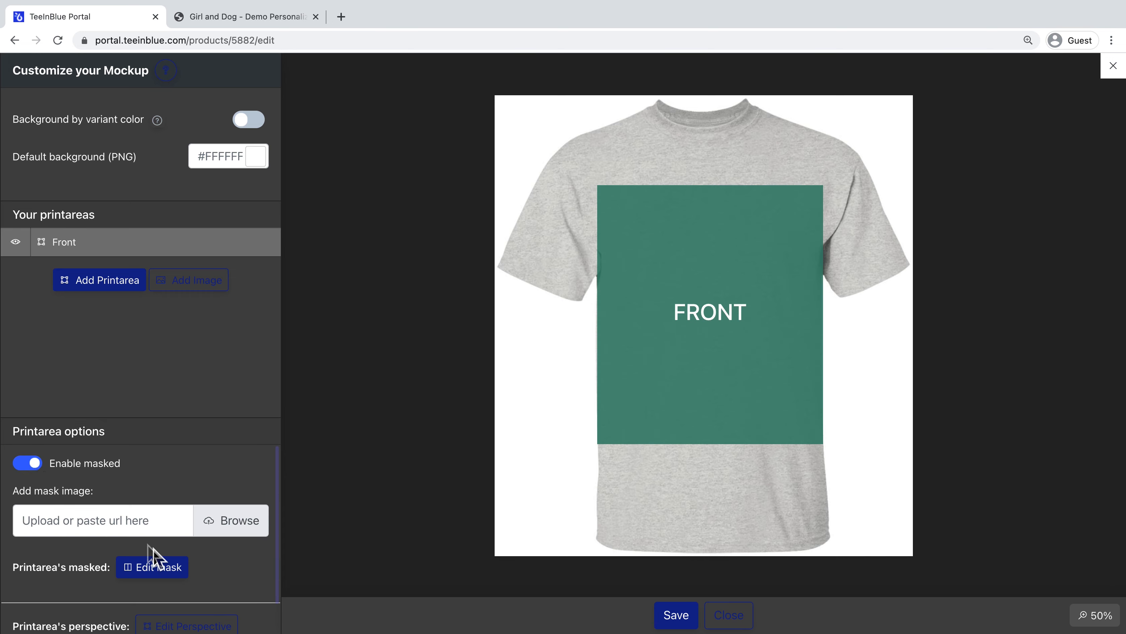
click(183, 575)
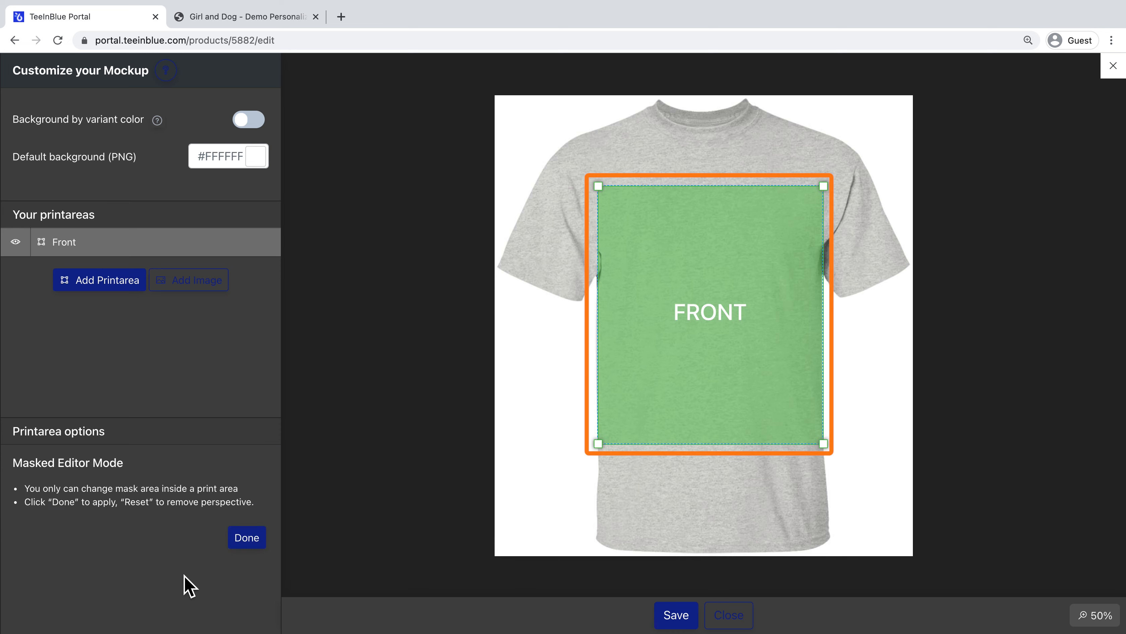
Try limiting the Front printarea's mask to its upper half and its left half, reloading the storefront product page to check.
drag(834, 451, 841, 333)
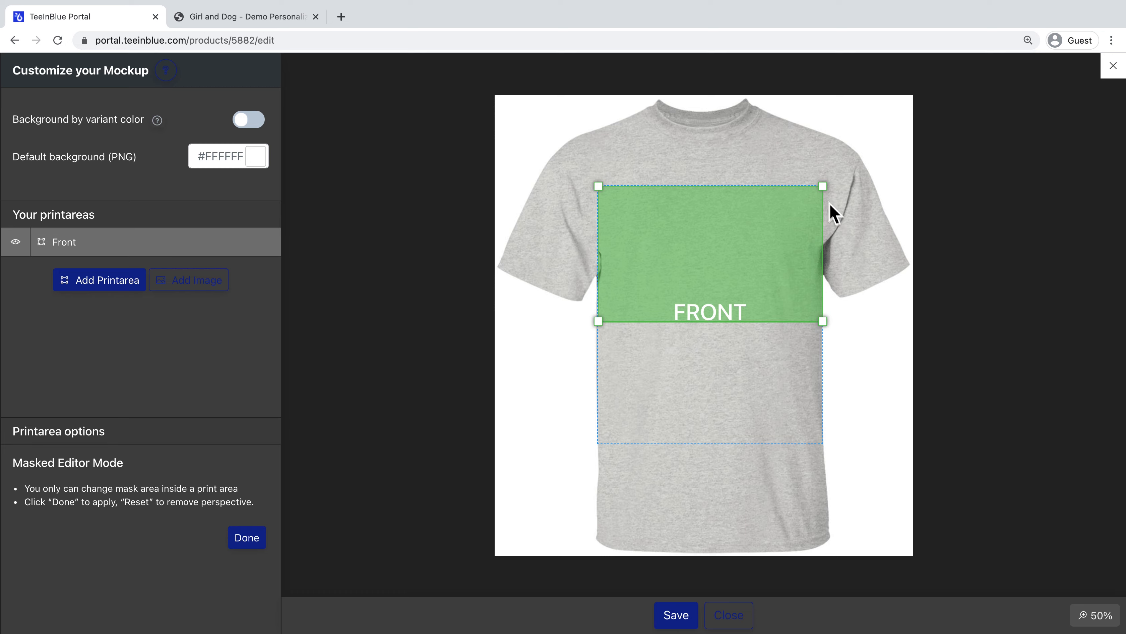
drag(835, 194, 718, 188)
drag(721, 322, 726, 457)
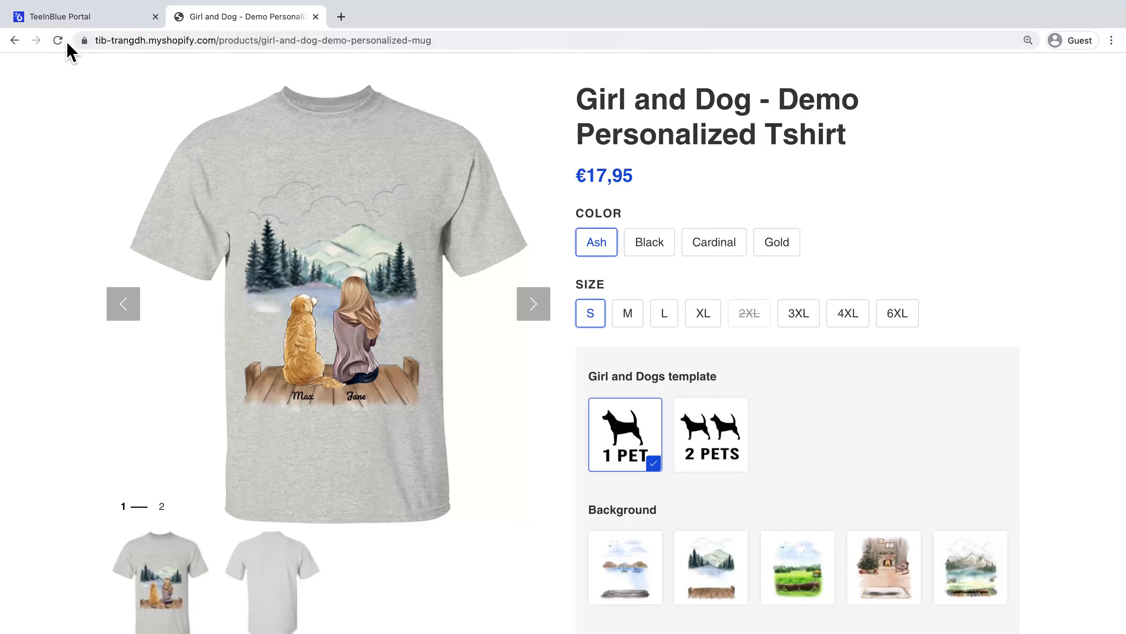
click(66, 44)
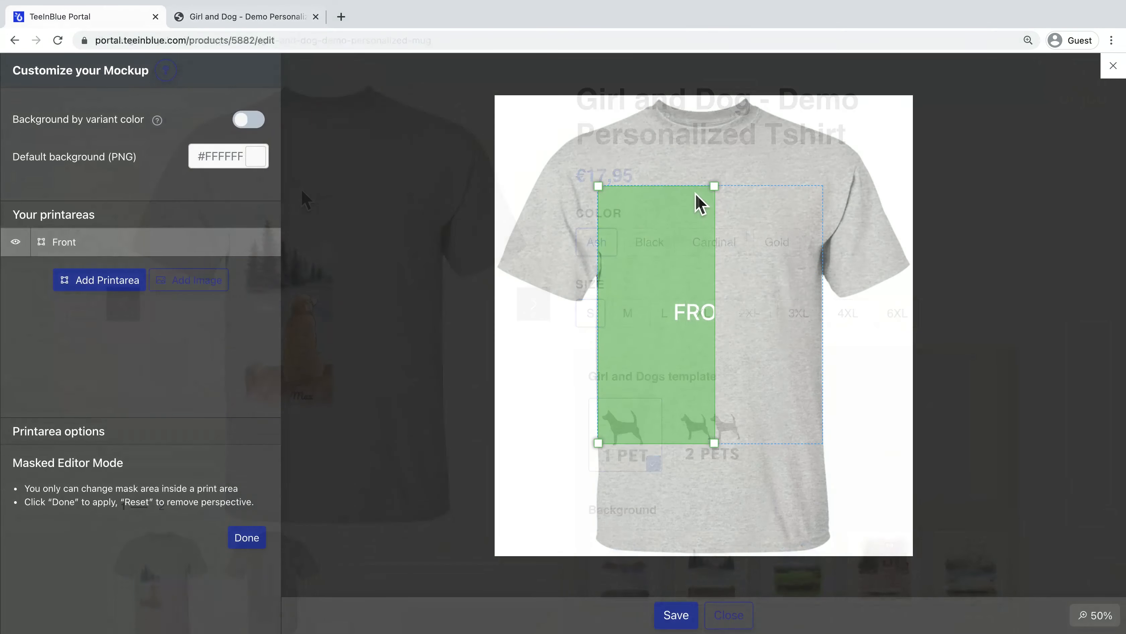
Extend the mask back over the whole Front printarea and apply it.
drag(711, 185, 838, 192)
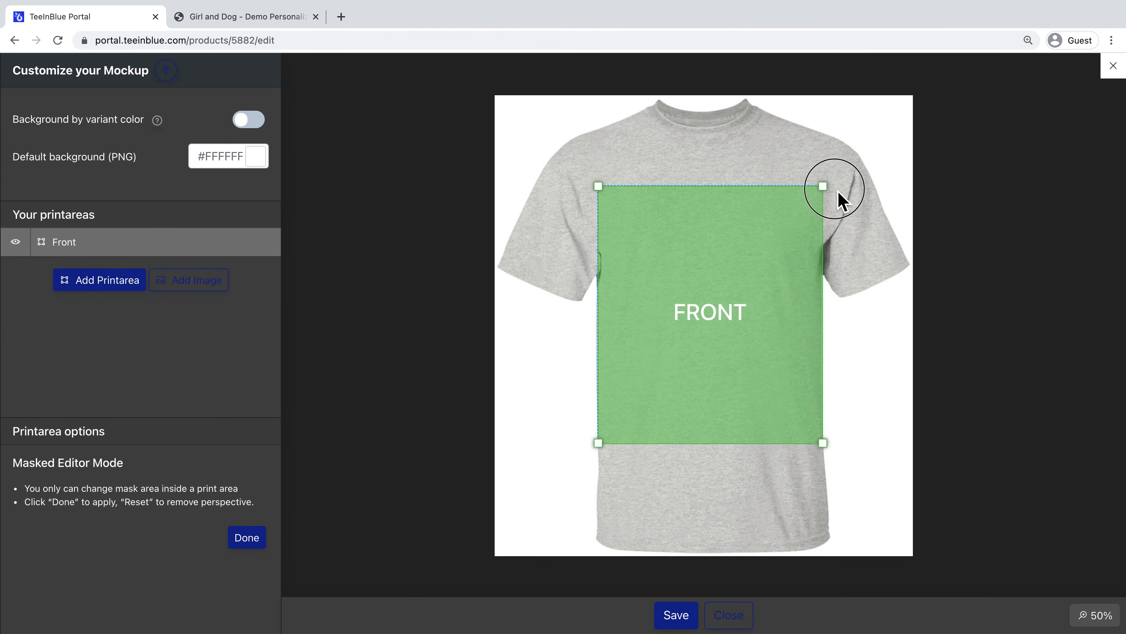
click(247, 538)
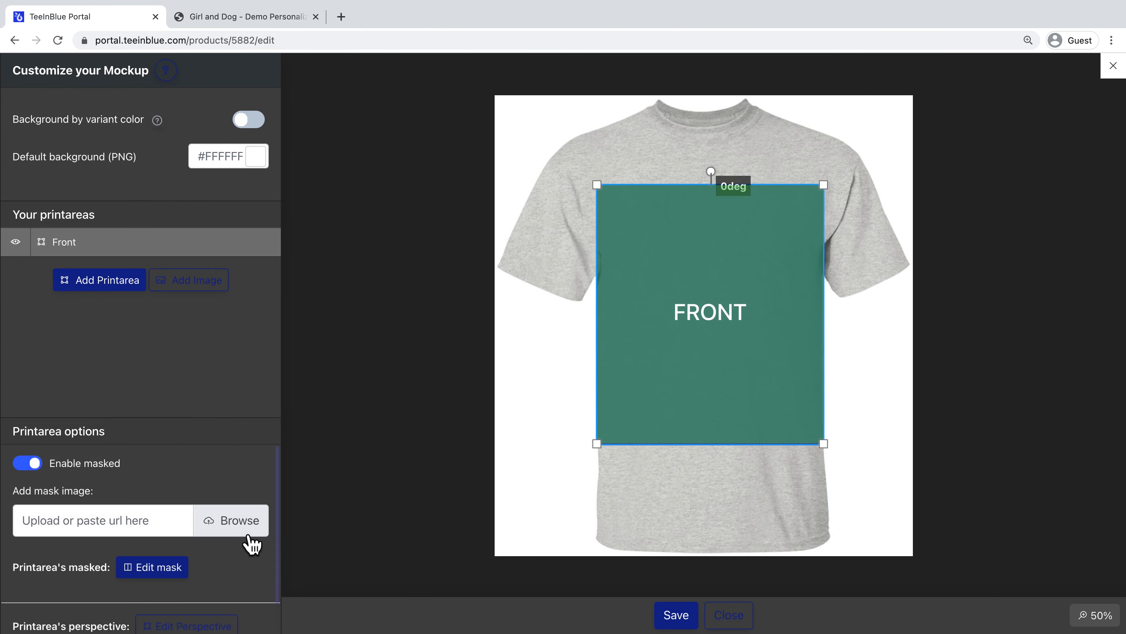
Upload mask-img.png from the resource folder as the Front printarea's mask image.
scroll(224, 535, down, 1)
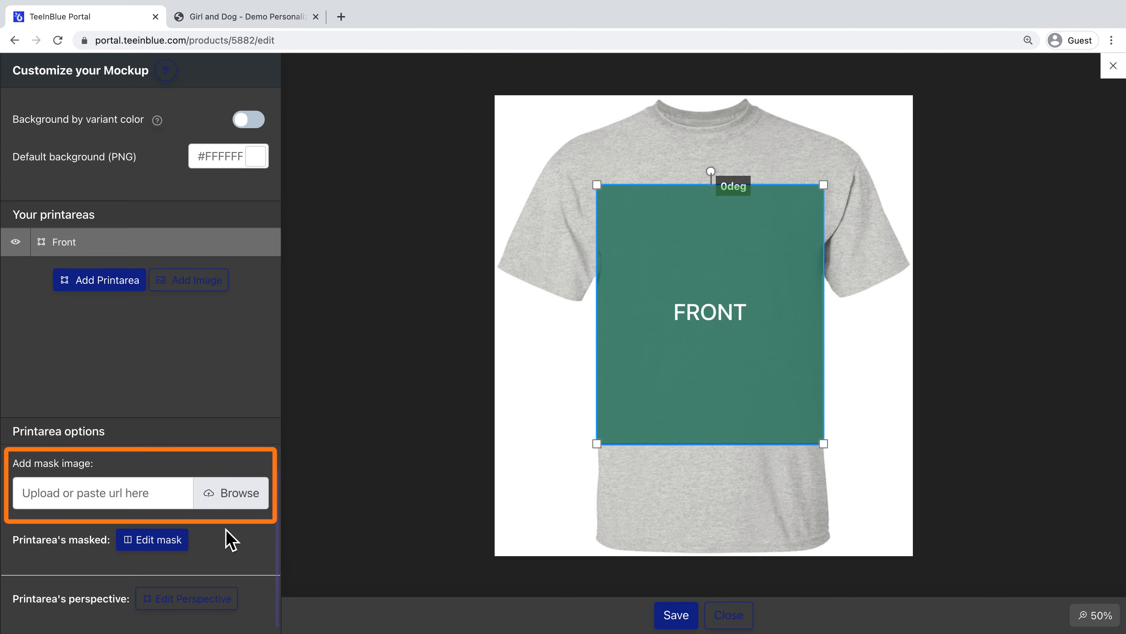
click(167, 504)
click(224, 501)
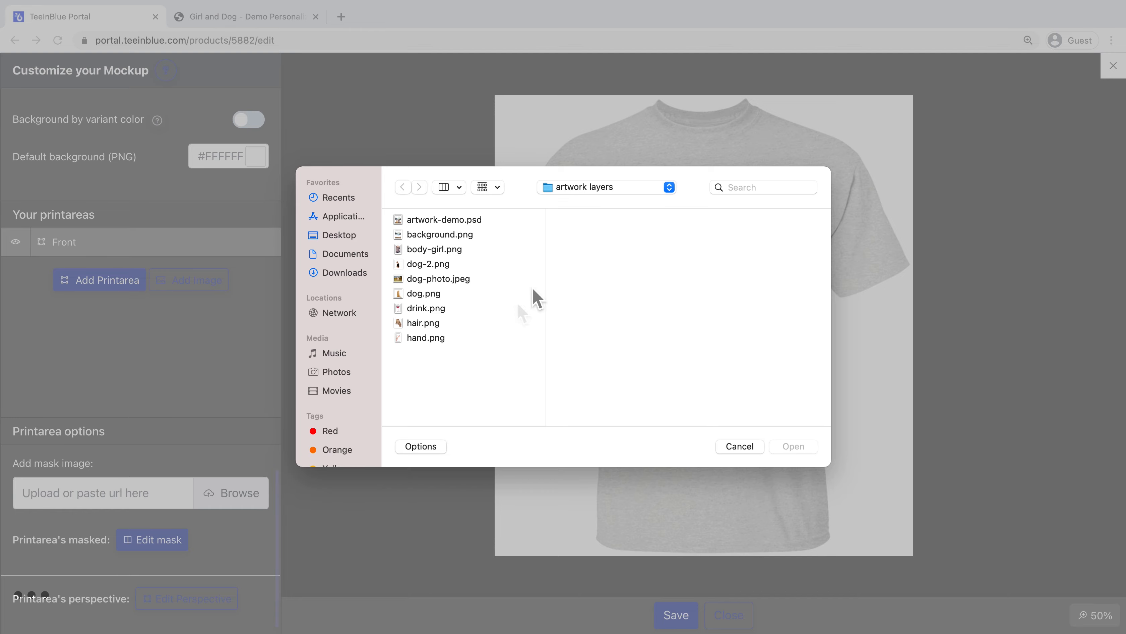
click(592, 187)
click(589, 204)
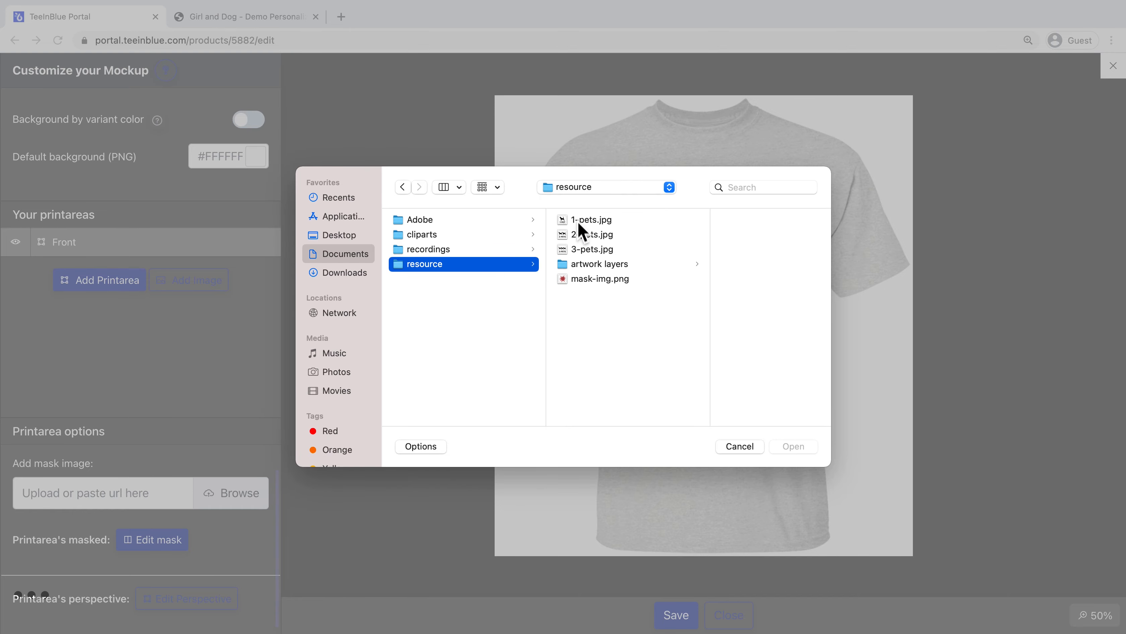
click(612, 280)
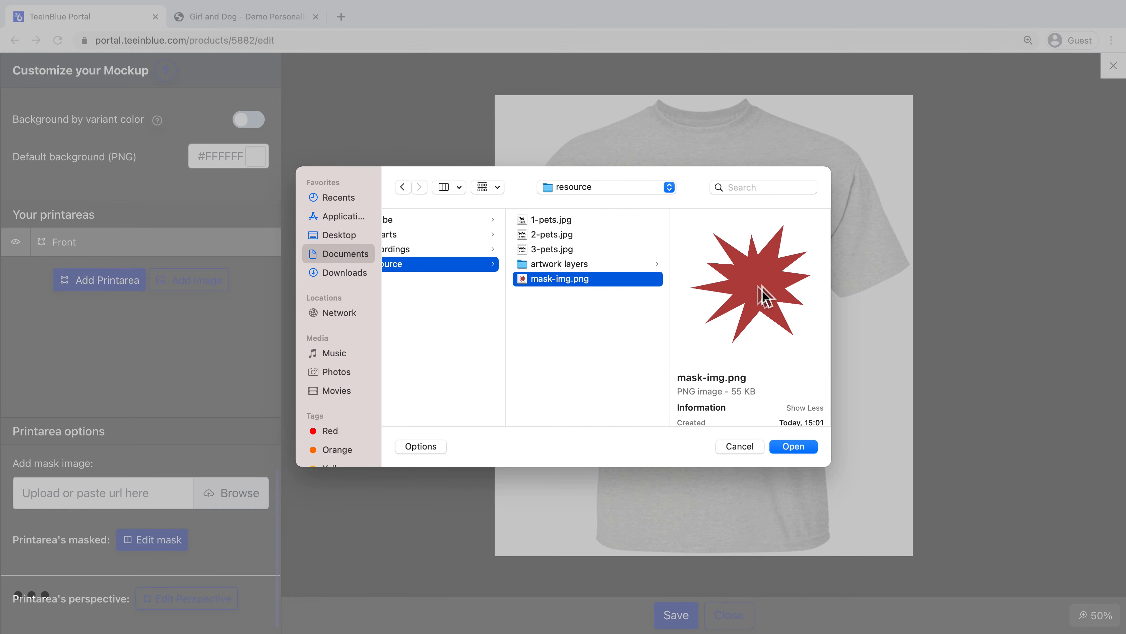
click(794, 448)
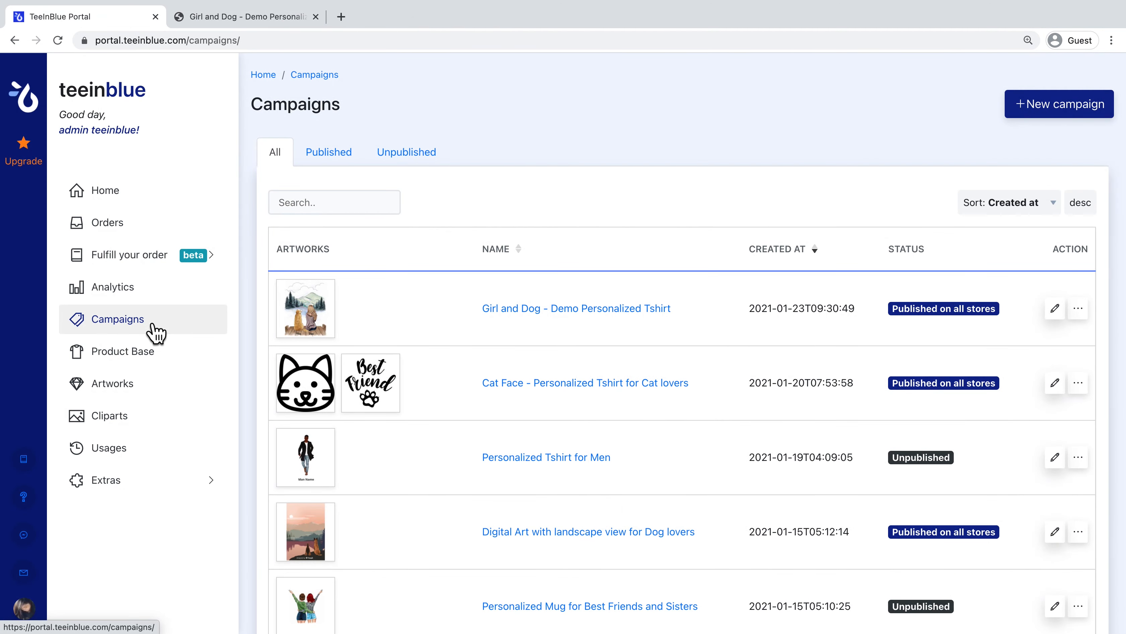
Open the Girl and Dog - Demo Personalized Tshirt campaign for editing and upload man-mockup.jpg as a new mockup.
click(1054, 308)
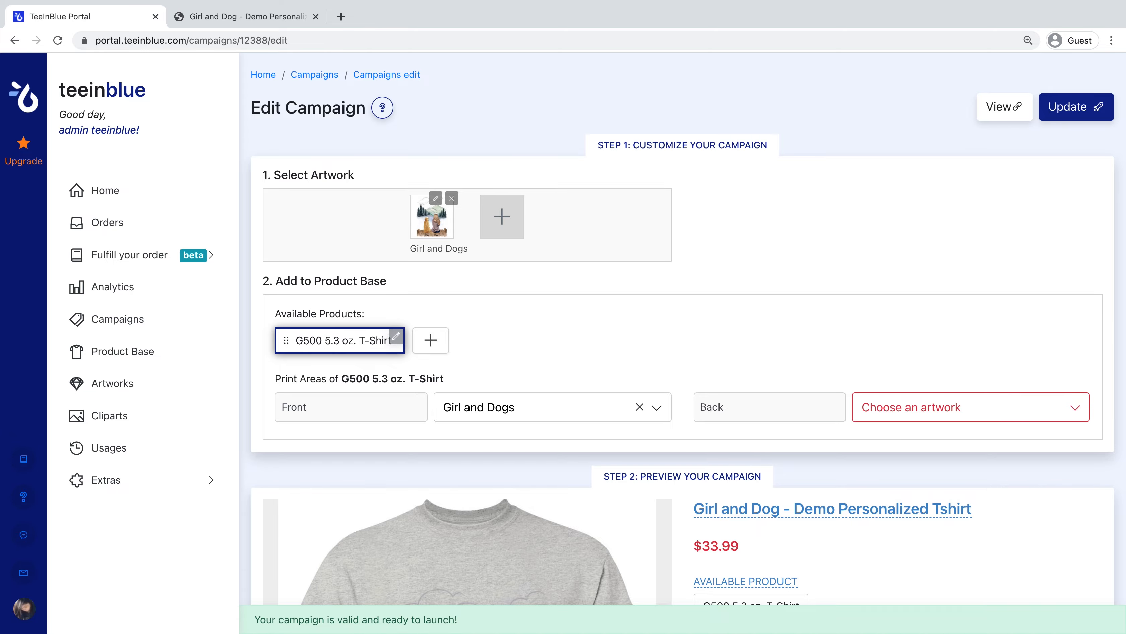
scroll(683, 333, down, 9)
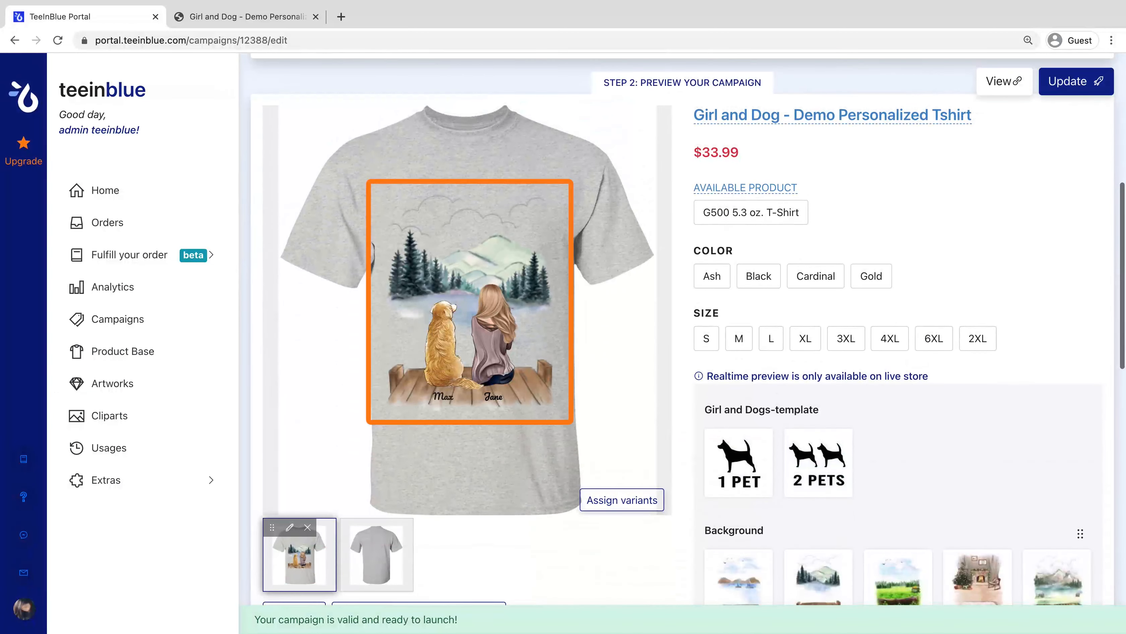
scroll(683, 328, down, 1)
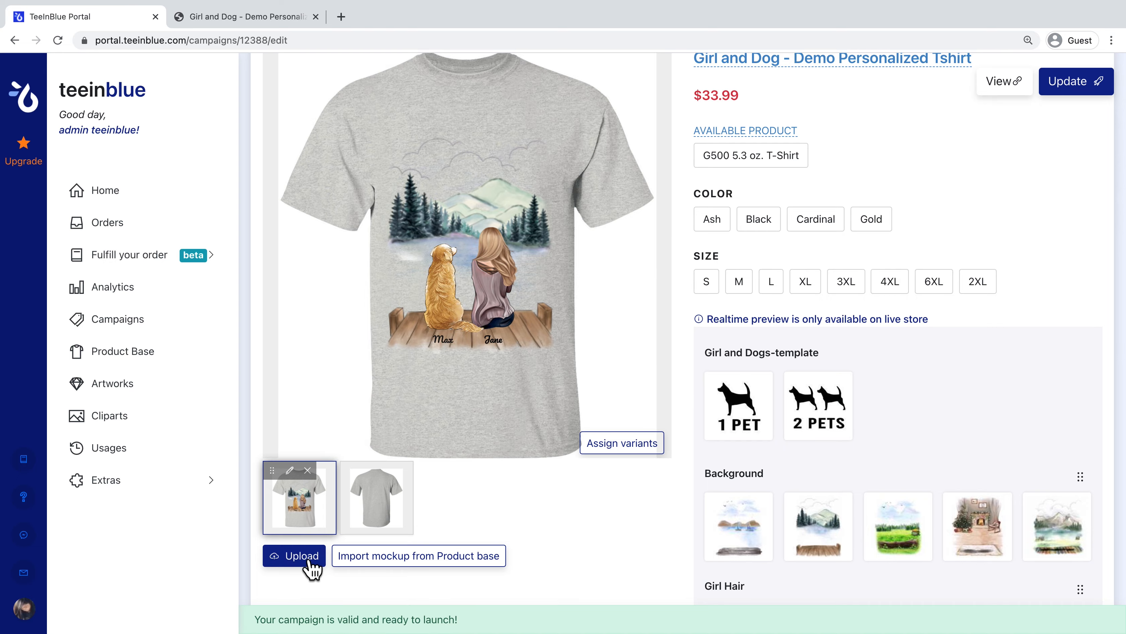
click(312, 561)
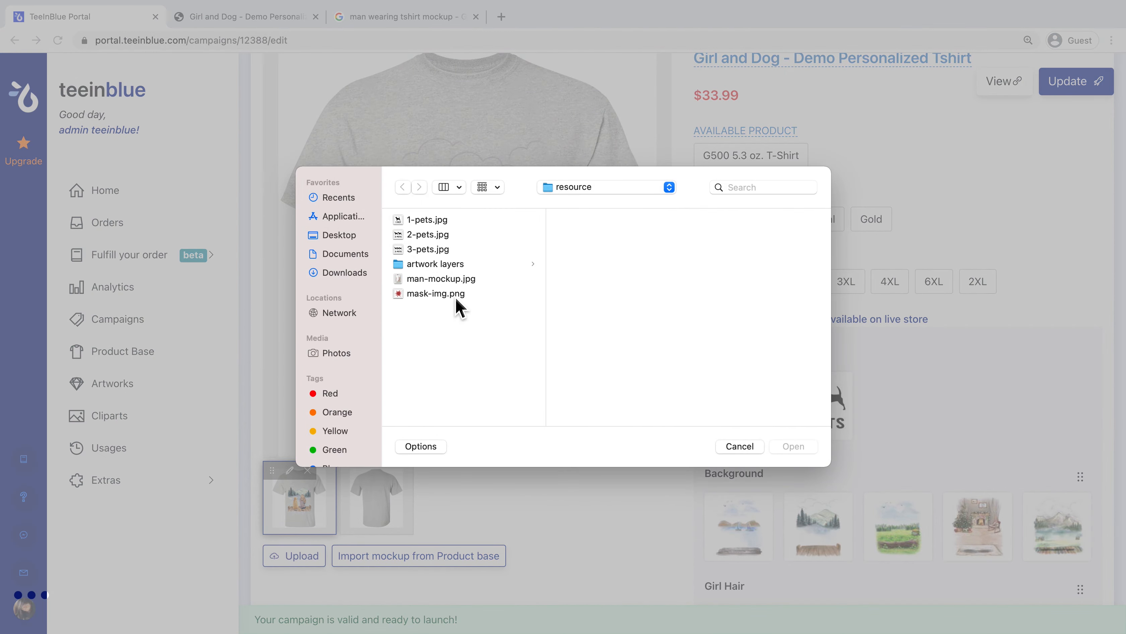
click(467, 280)
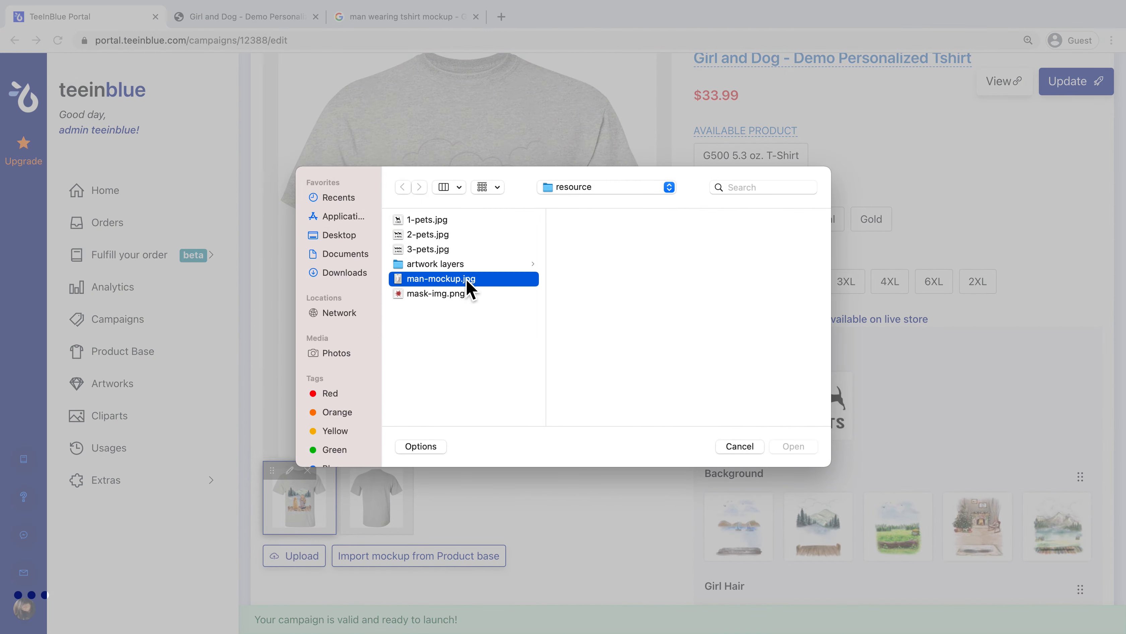
double_click(467, 279)
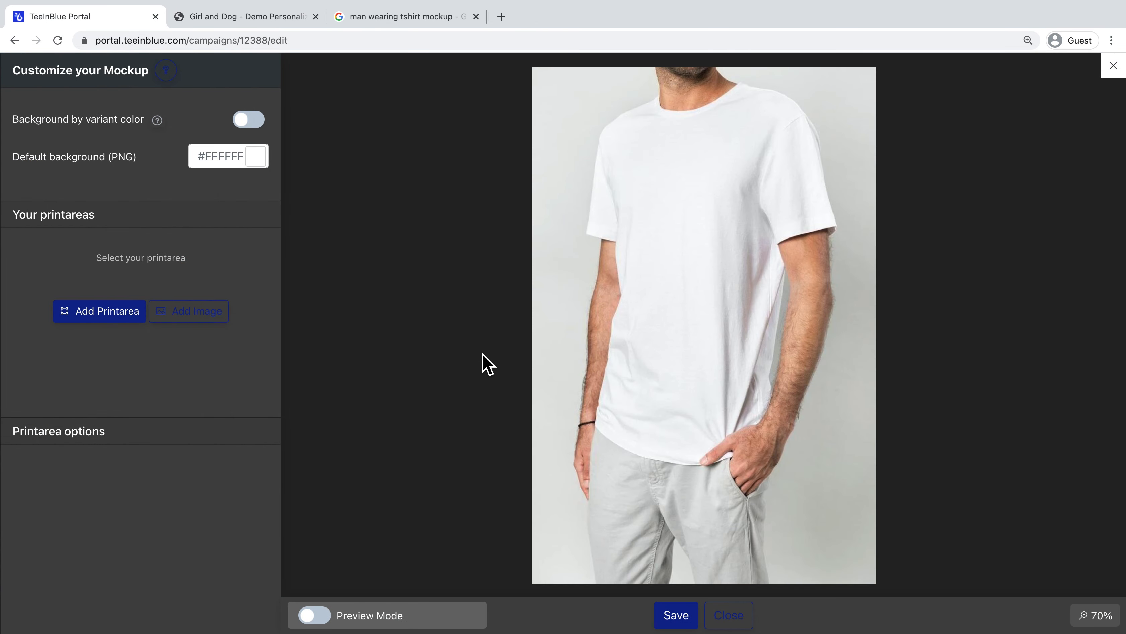
Add the Front printarea to the man mockup and place it over the front of his T-shirt.
click(80, 311)
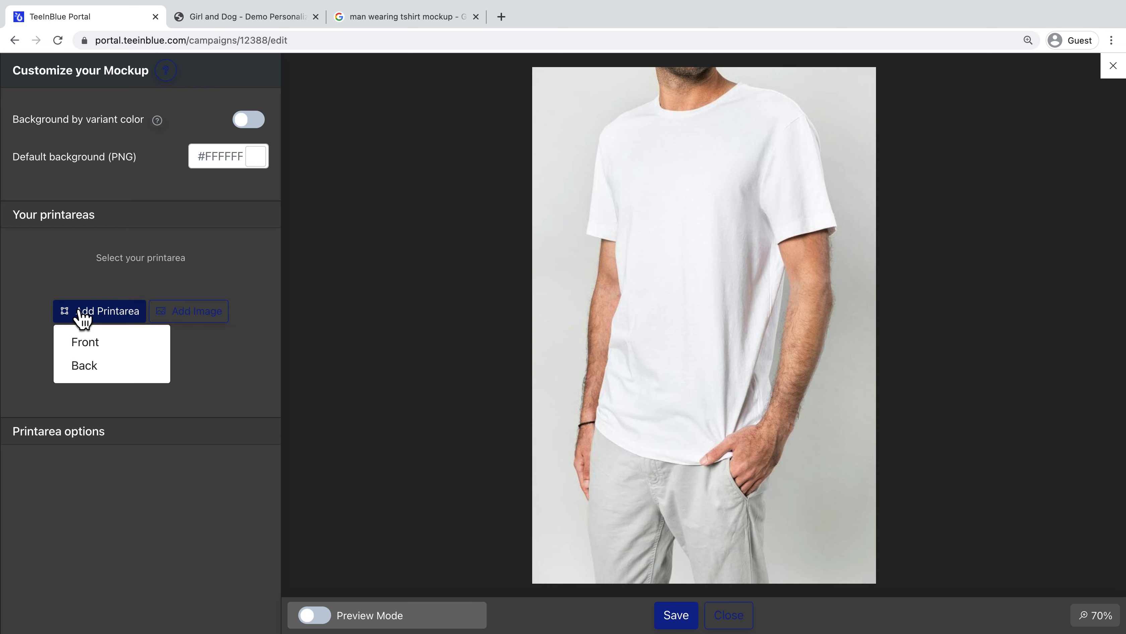
click(113, 346)
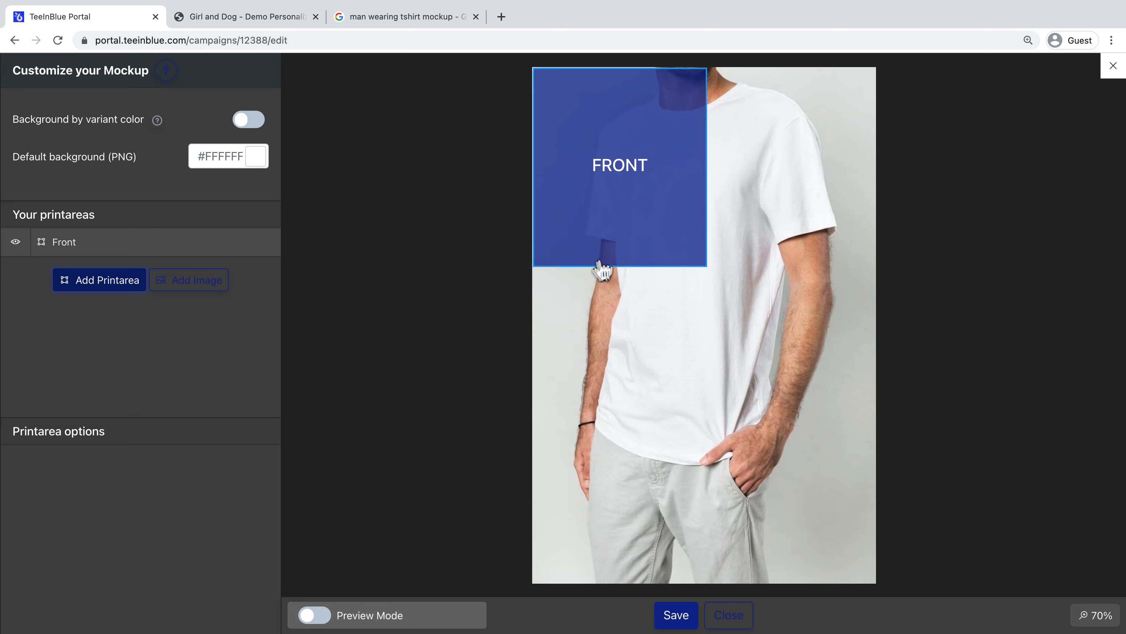
click(620, 259)
drag(652, 252, 716, 360)
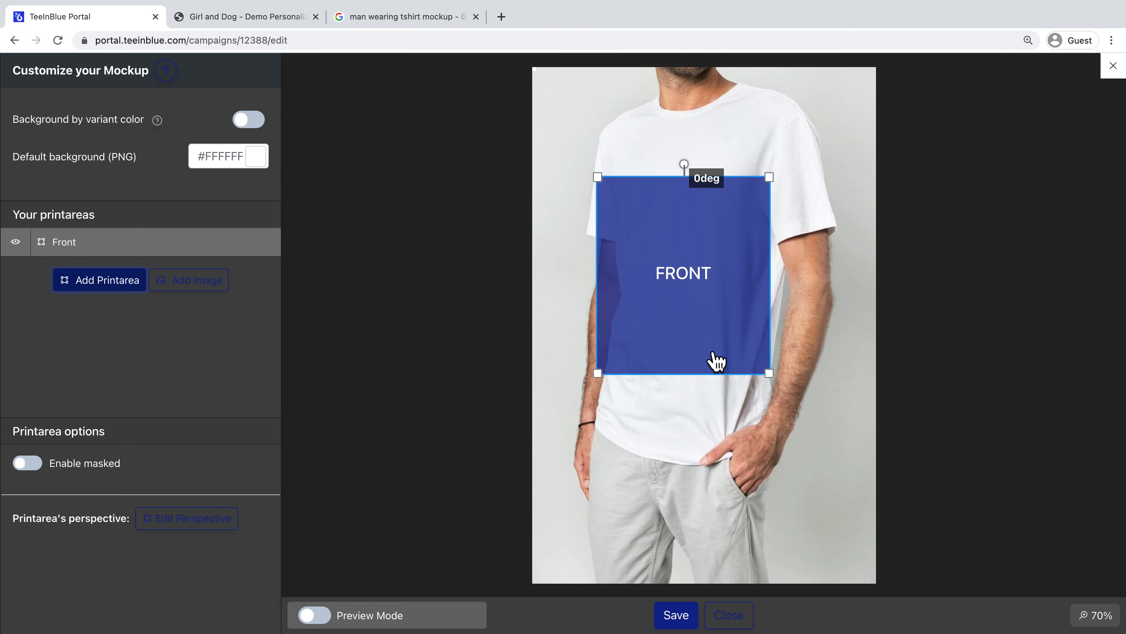
Edit the Front printarea's perspective, moving its four corners to follow the angle of the man's torso.
click(220, 528)
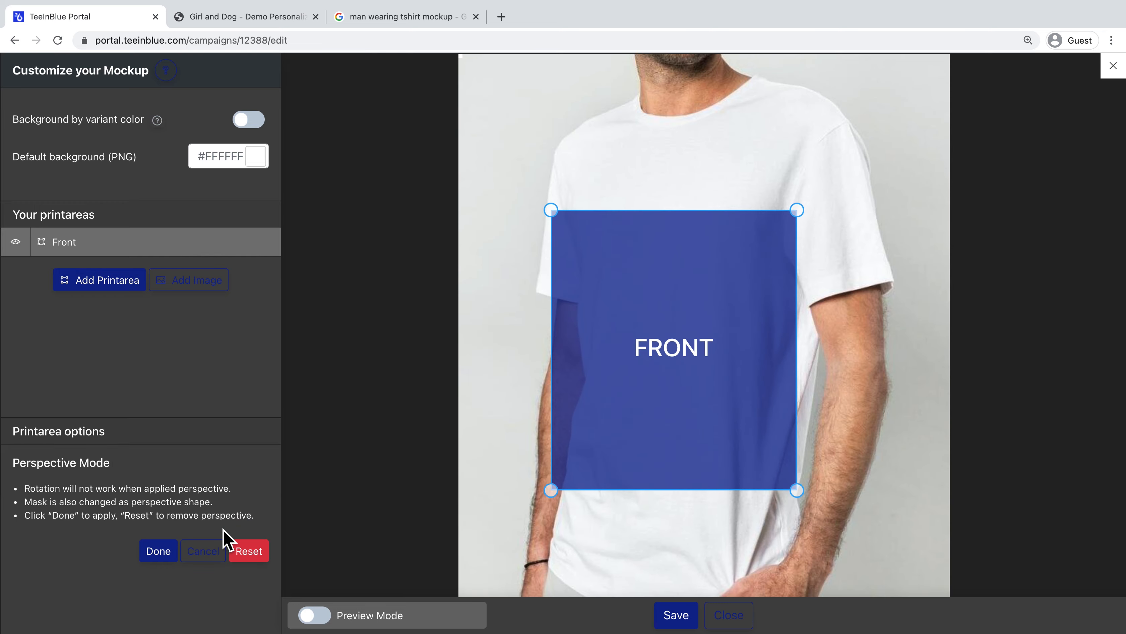
drag(553, 210, 596, 181)
drag(797, 209, 754, 173)
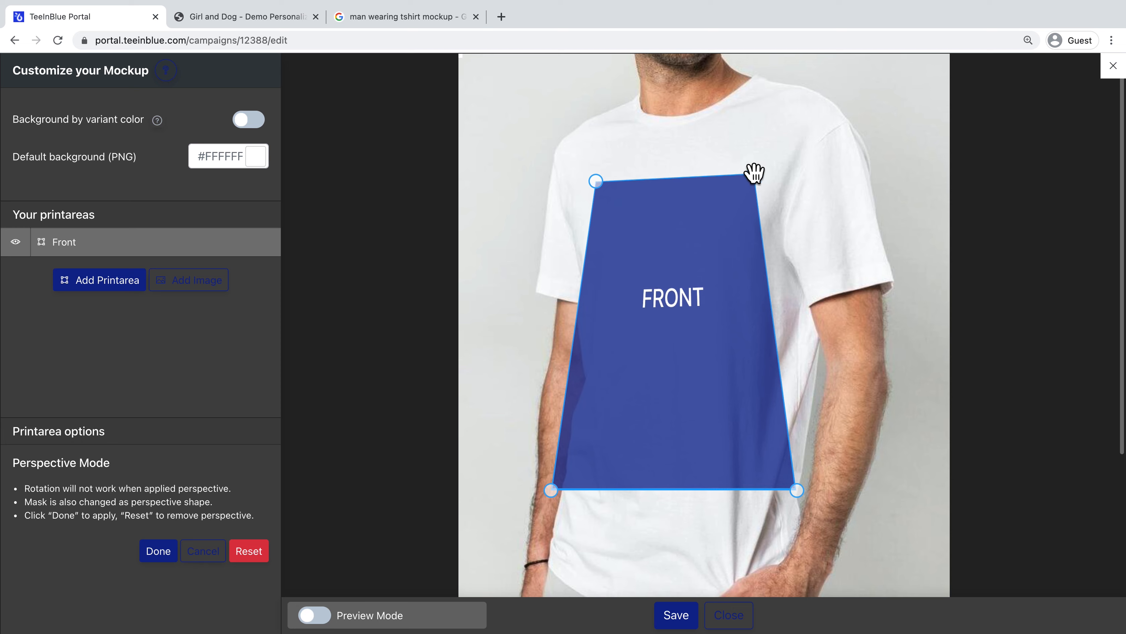
drag(550, 490, 580, 490)
drag(797, 490, 746, 499)
drag(578, 487, 573, 475)
drag(755, 167, 777, 164)
drag(747, 501, 753, 503)
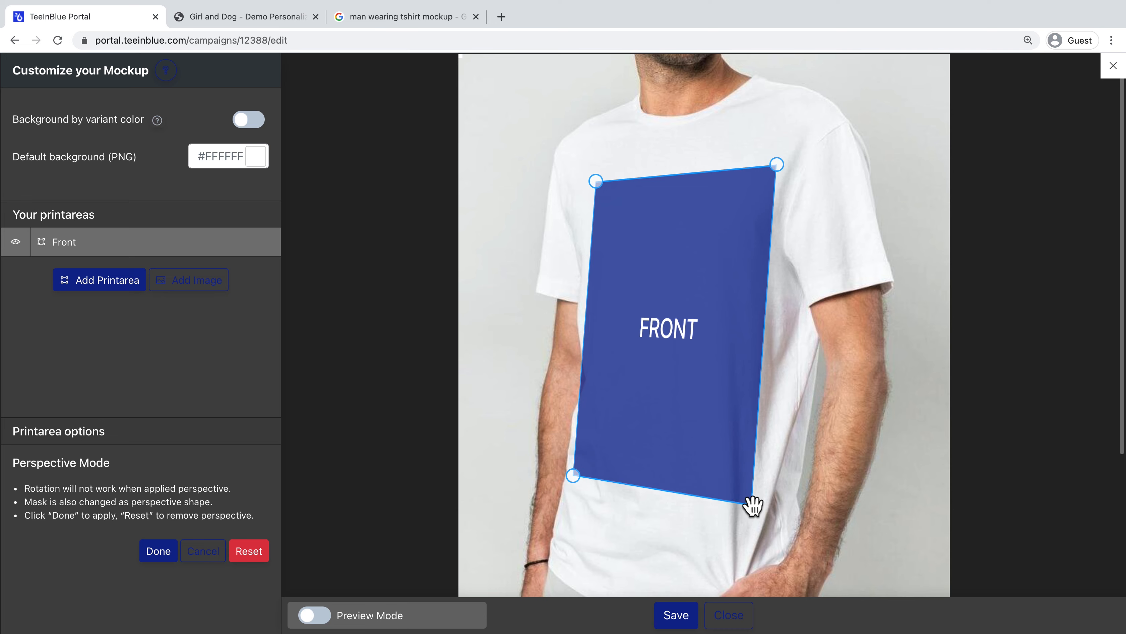
Preview the artwork in the perspective printarea, save the mockup and view the man mockup in the campaign.
click(317, 616)
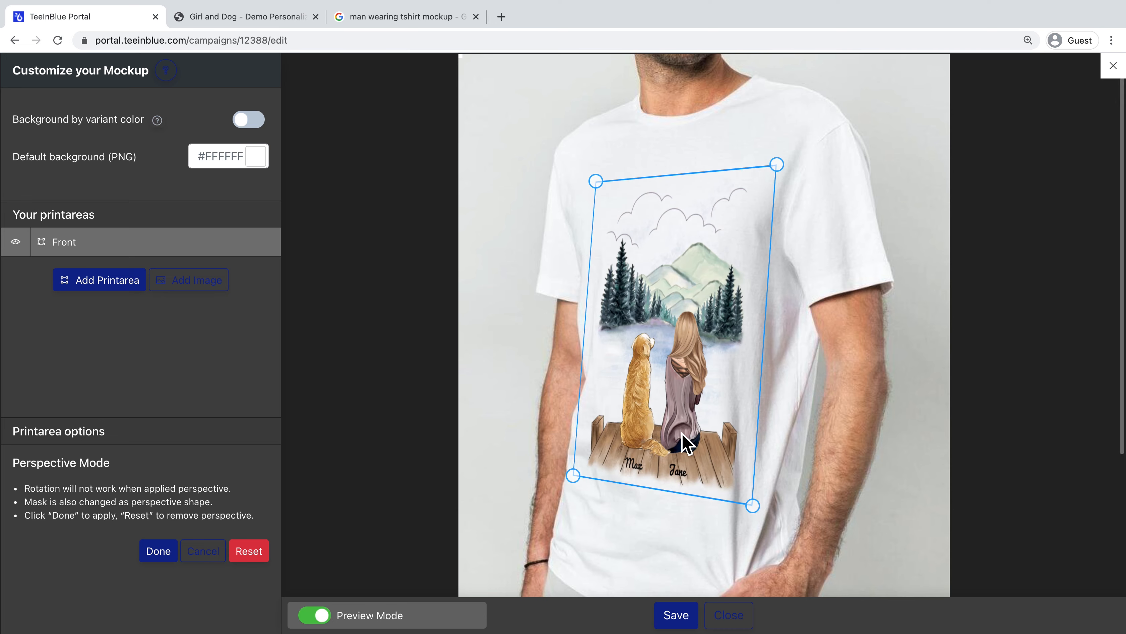
click(677, 615)
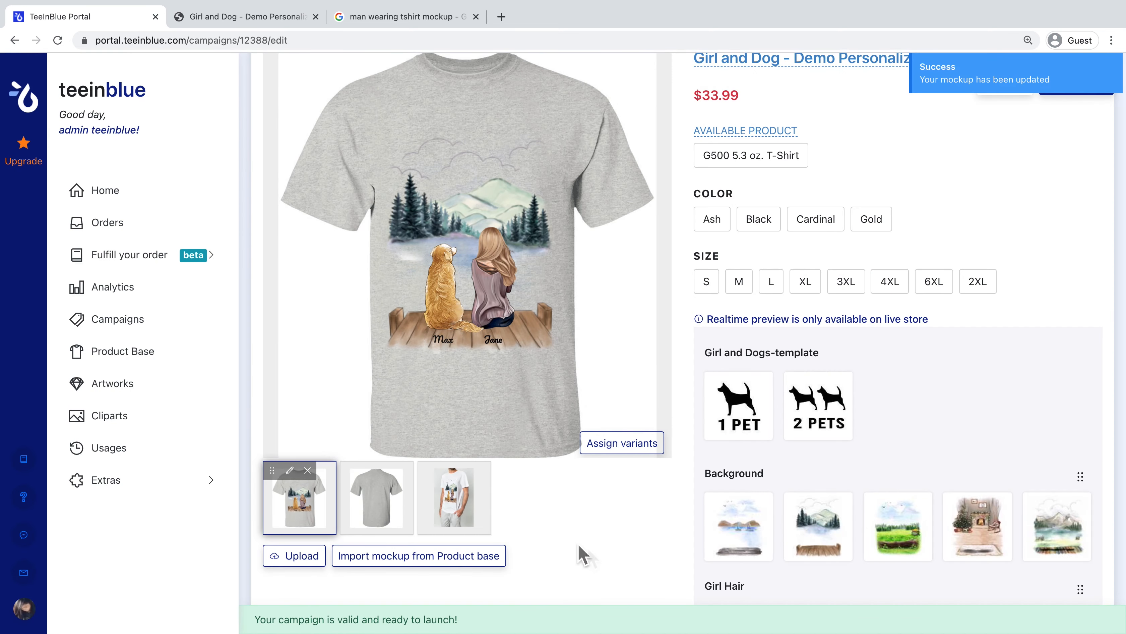
click(477, 507)
scroll(578, 509, up, 2)
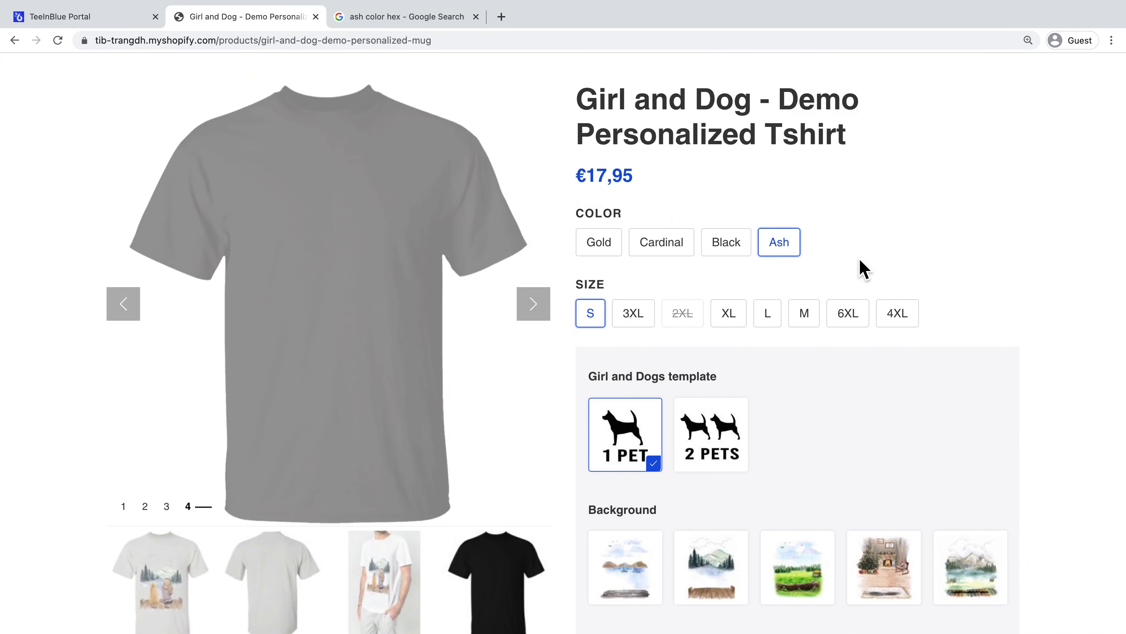
Check the blank T-shirt mockup on the store page in Black, Cardinal and Gold.
click(721, 255)
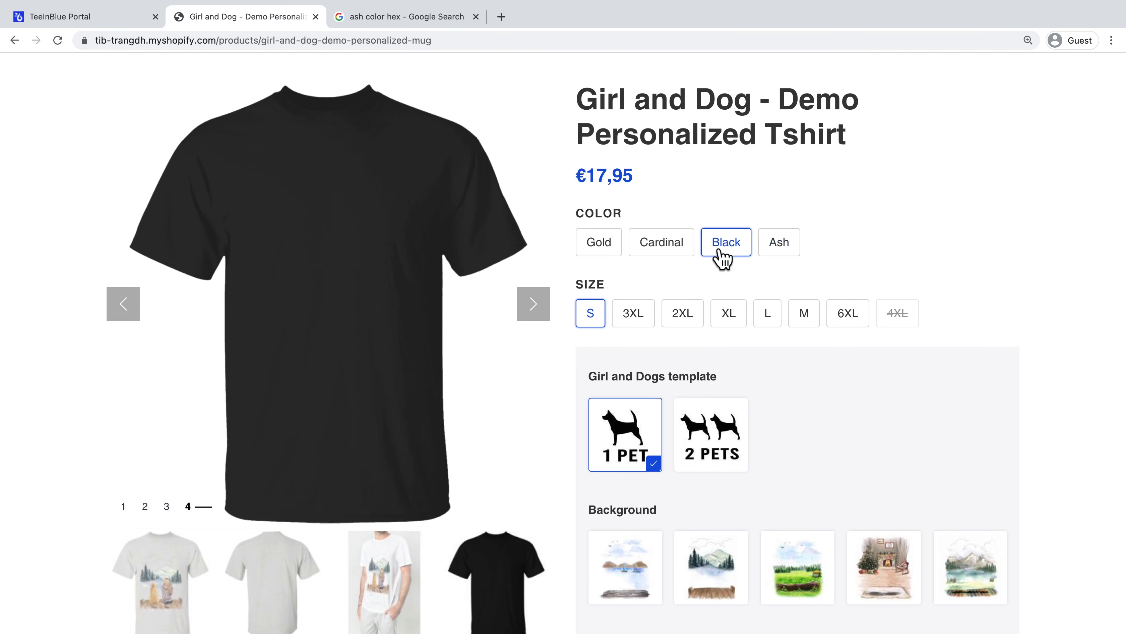
click(667, 255)
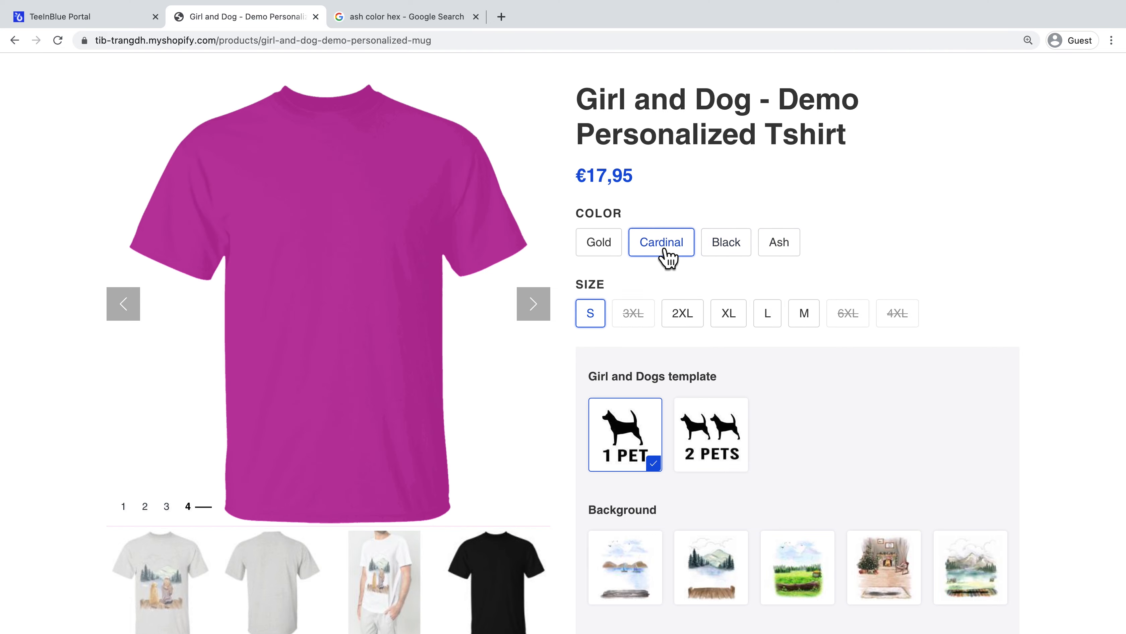
click(601, 252)
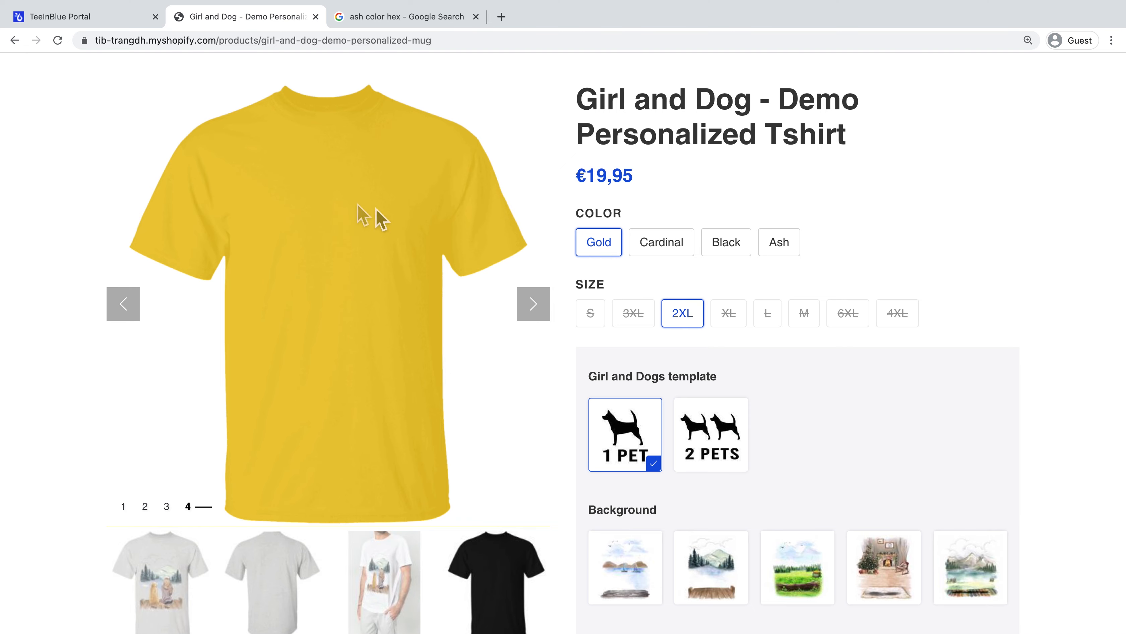
Switch to TeeInBlue, upload tshirt-blank.png as a new campaign mockup and enable its background by variant color.
click(85, 16)
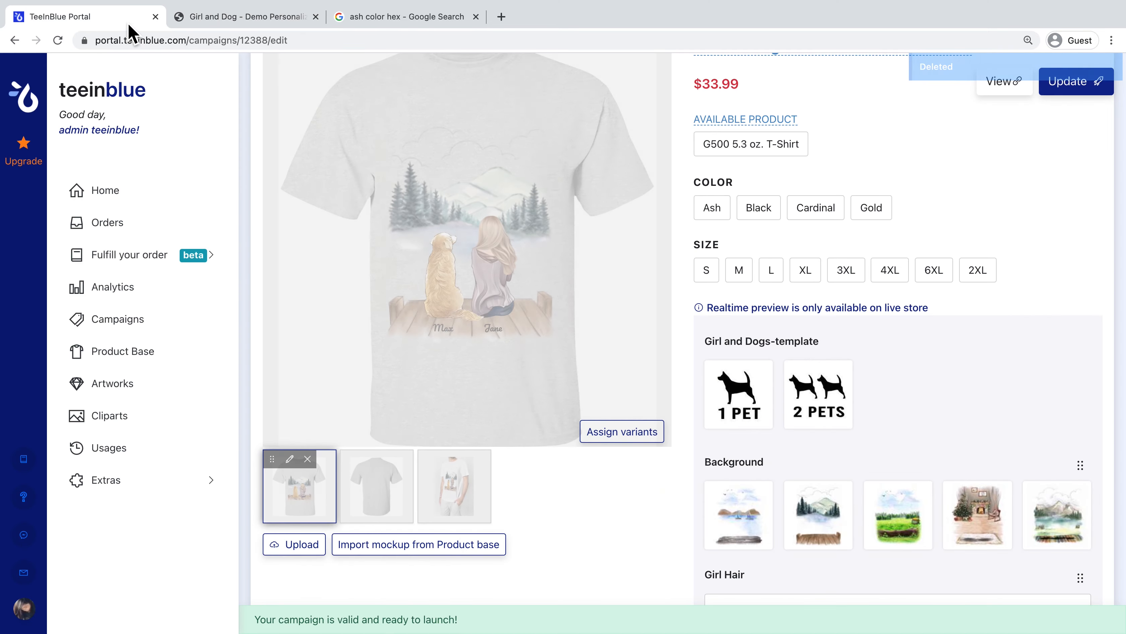
click(311, 545)
click(441, 311)
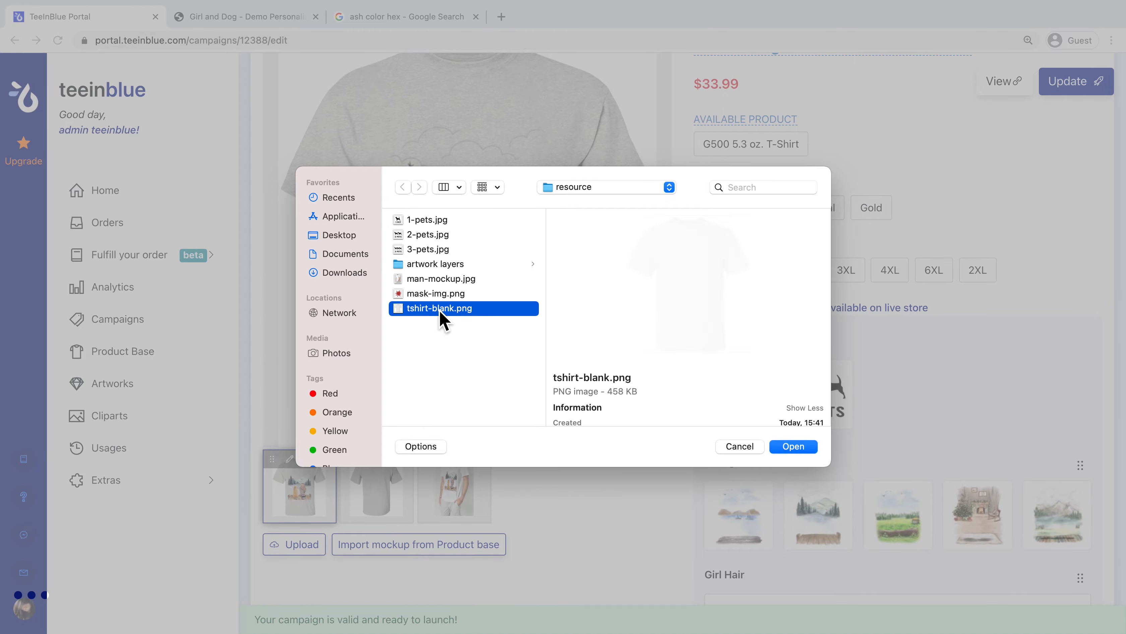
click(794, 446)
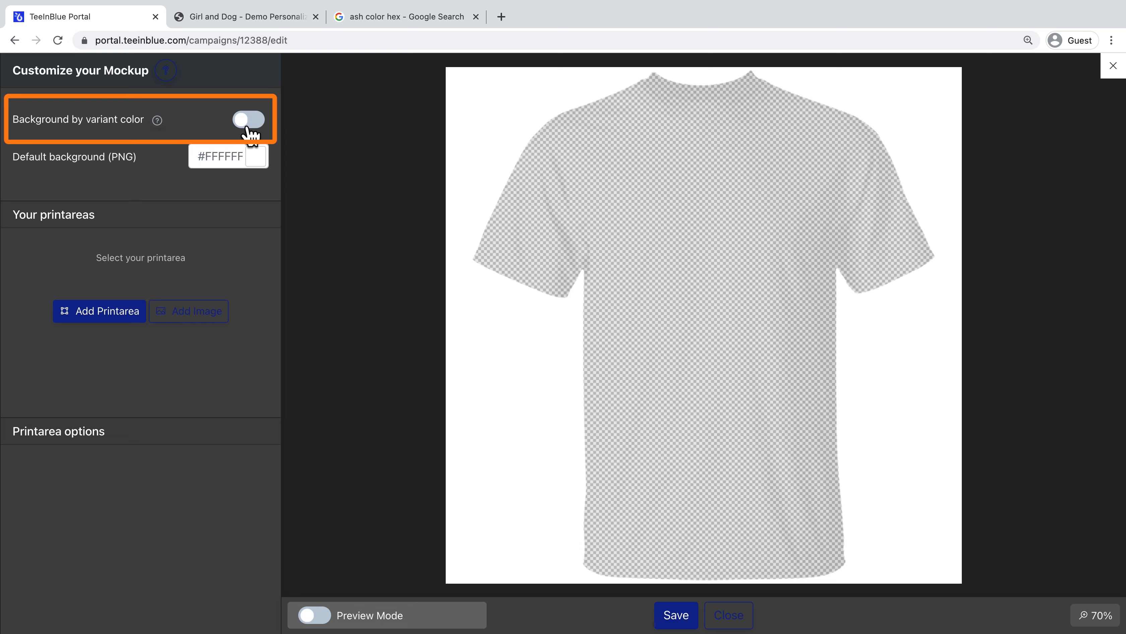
click(249, 121)
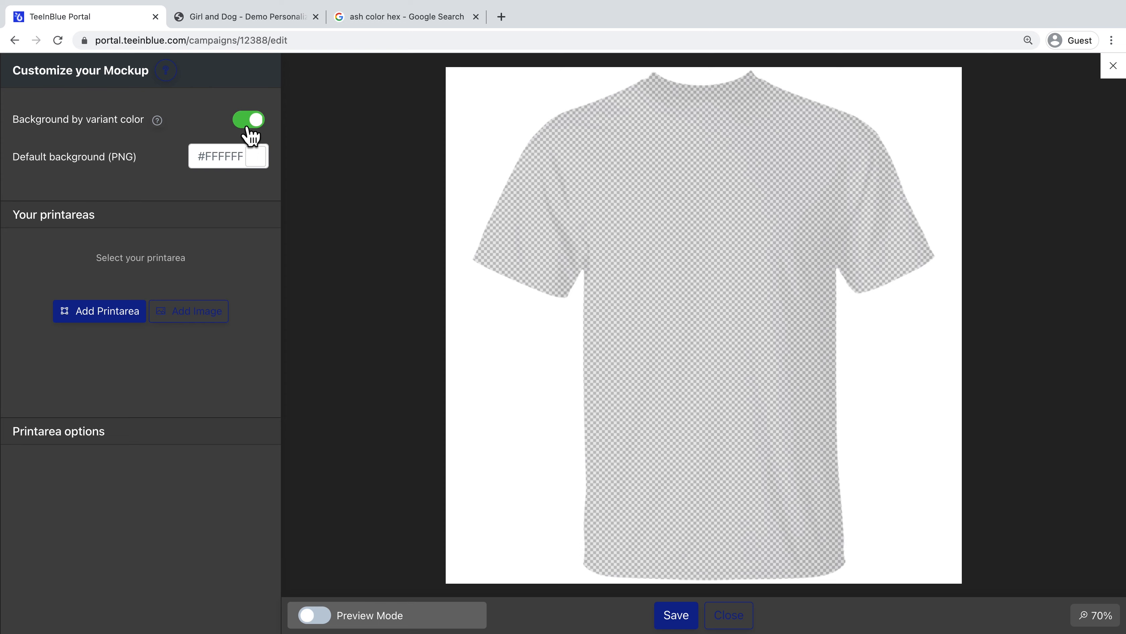
Add the Front printarea over the blank T-shirt's chest, save the mockup and update the campaign.
click(133, 318)
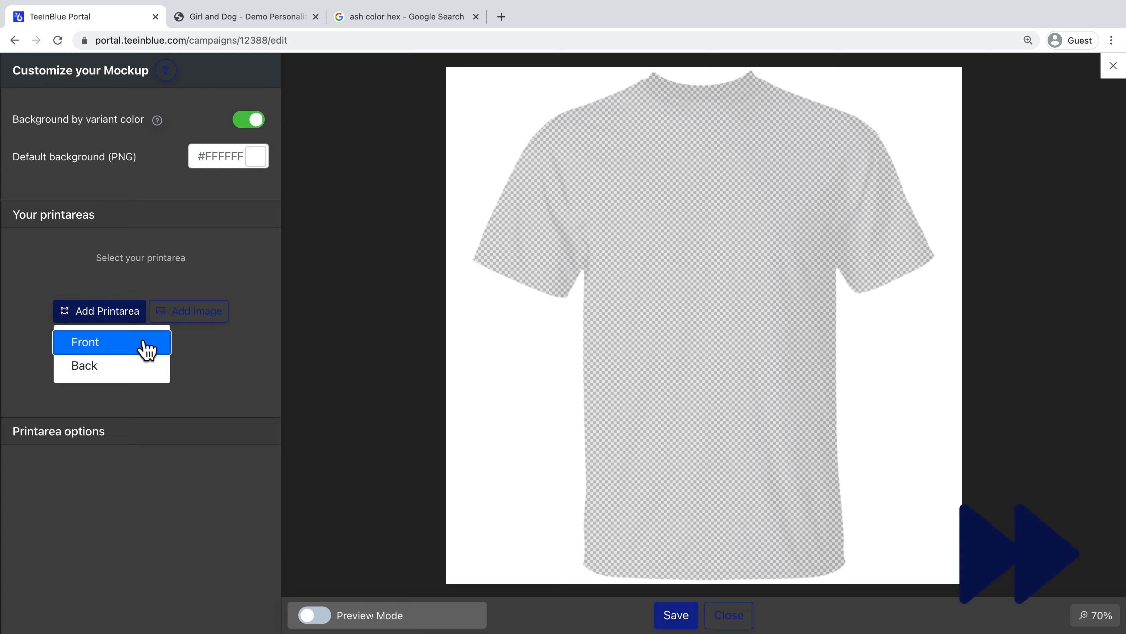
click(143, 343)
drag(548, 247, 687, 370)
drag(845, 488, 814, 453)
drag(762, 417, 774, 419)
click(664, 613)
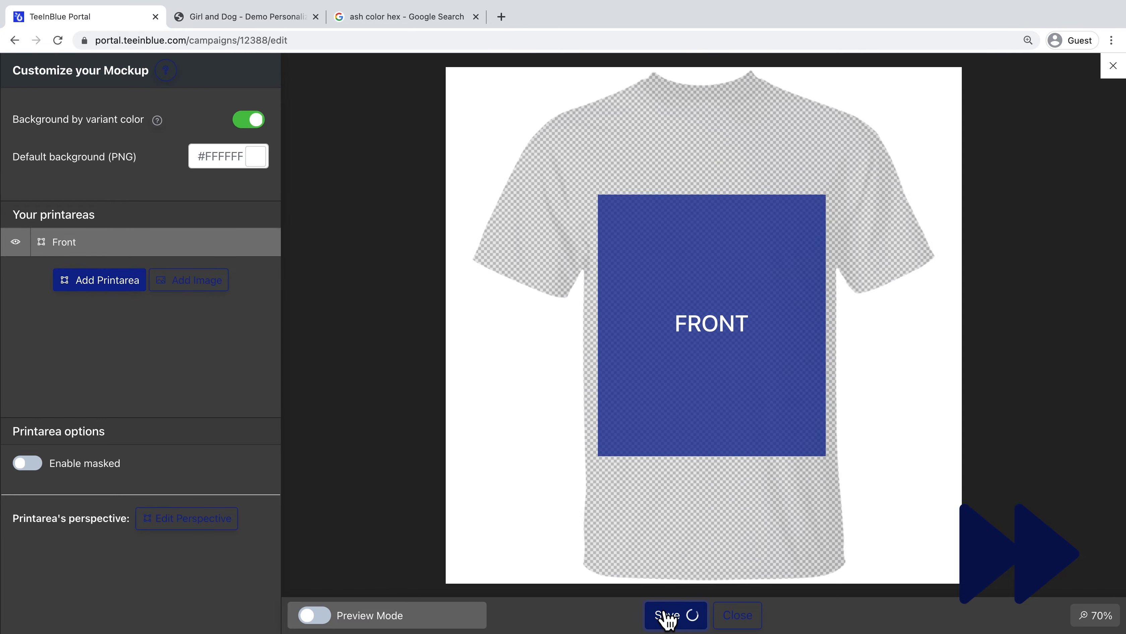
click(1064, 82)
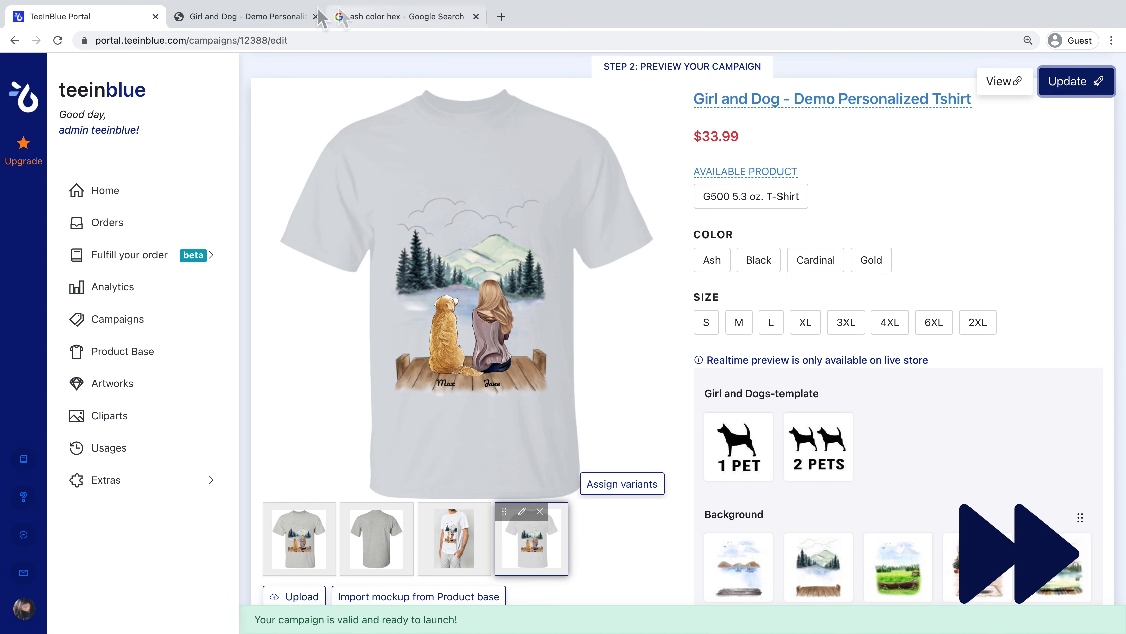
Reload the store product page and check the new printed T-shirt mockup in Gold, Cardinal, Black and Ash.
click(274, 18)
click(60, 40)
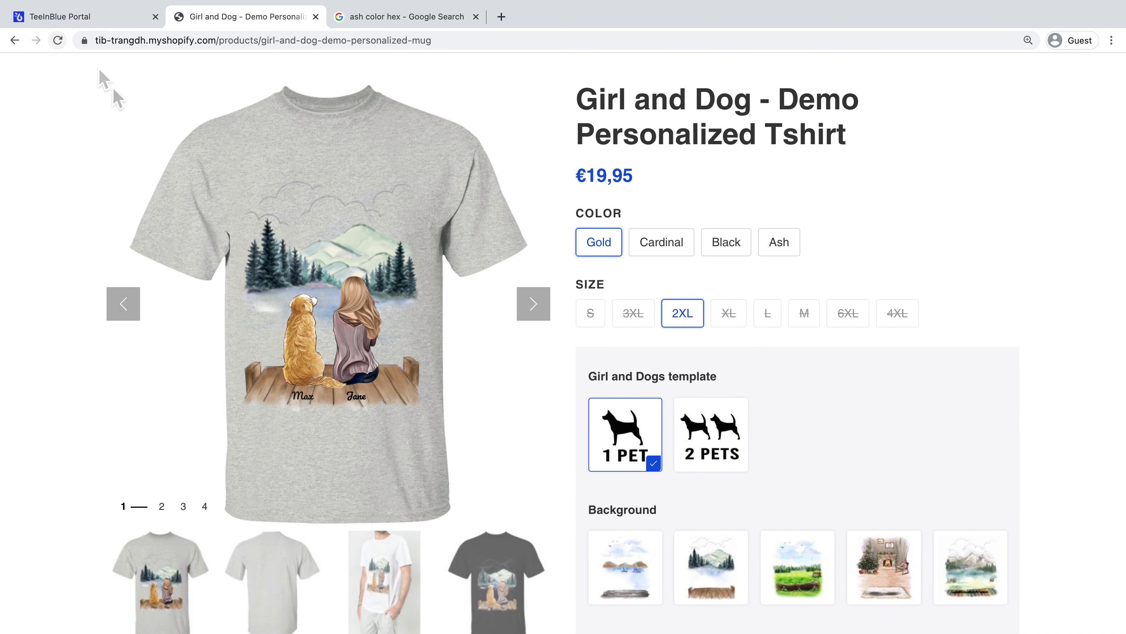
click(497, 552)
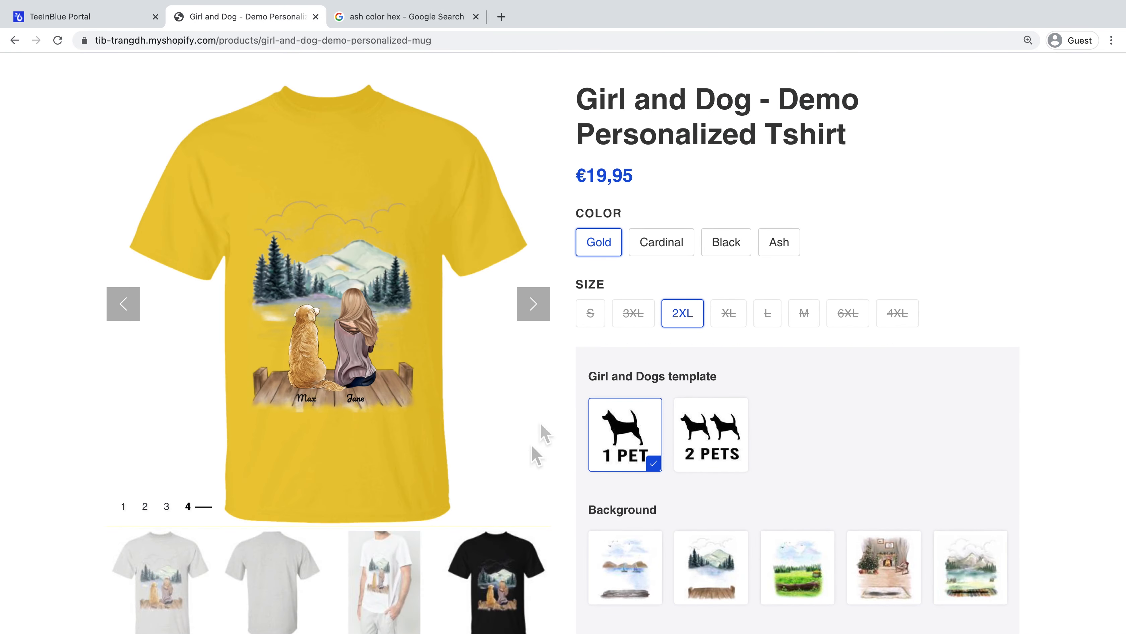
click(663, 248)
click(725, 249)
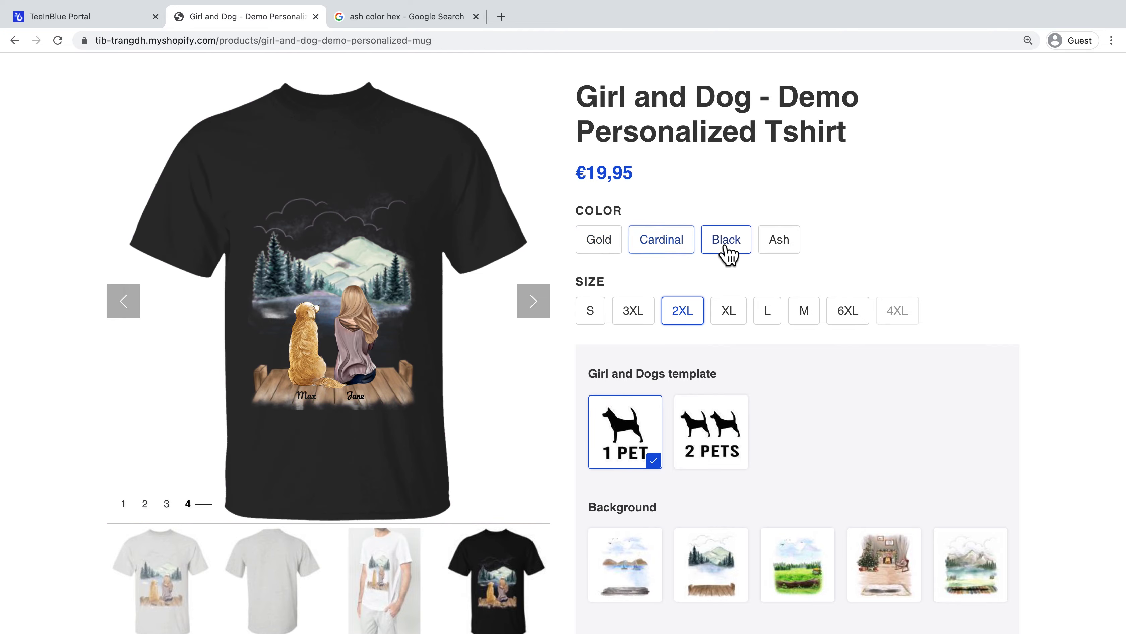
click(768, 256)
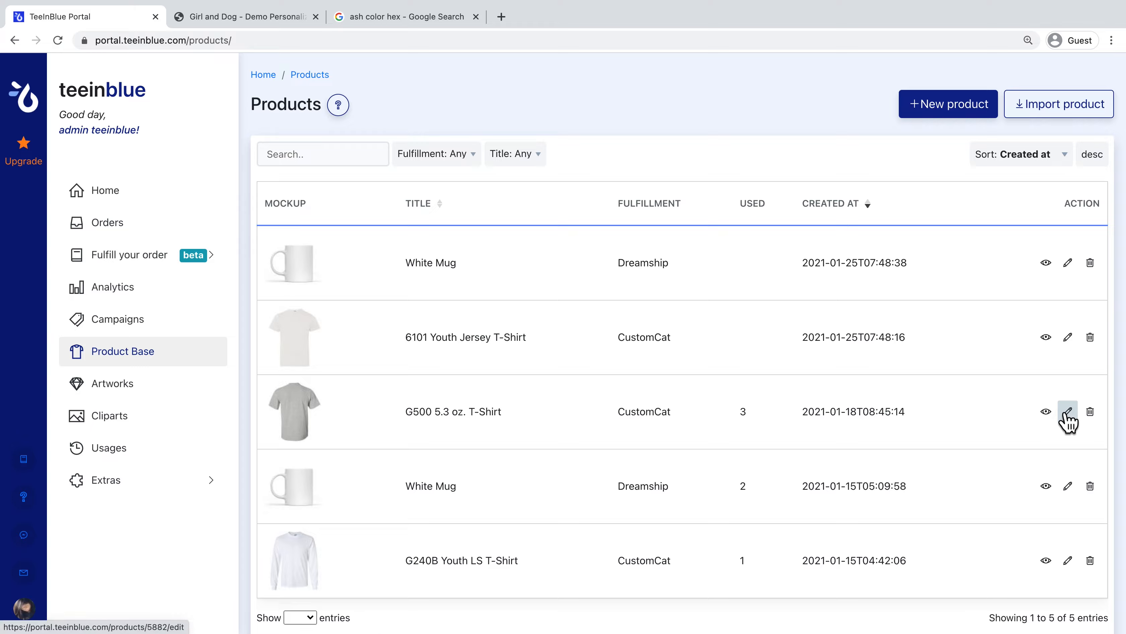
Open the G500 5.3 oz. T-Shirt product base for editing and examine the color hex values of its variants.
click(1068, 415)
scroll(804, 402, down, 10)
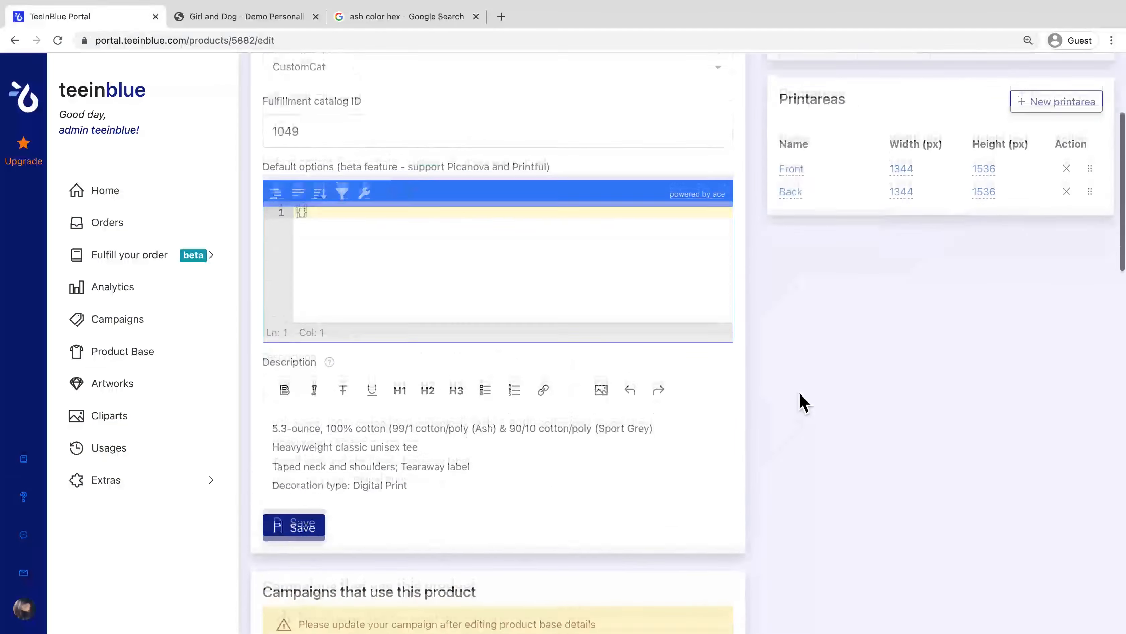
scroll(801, 399, down, 10)
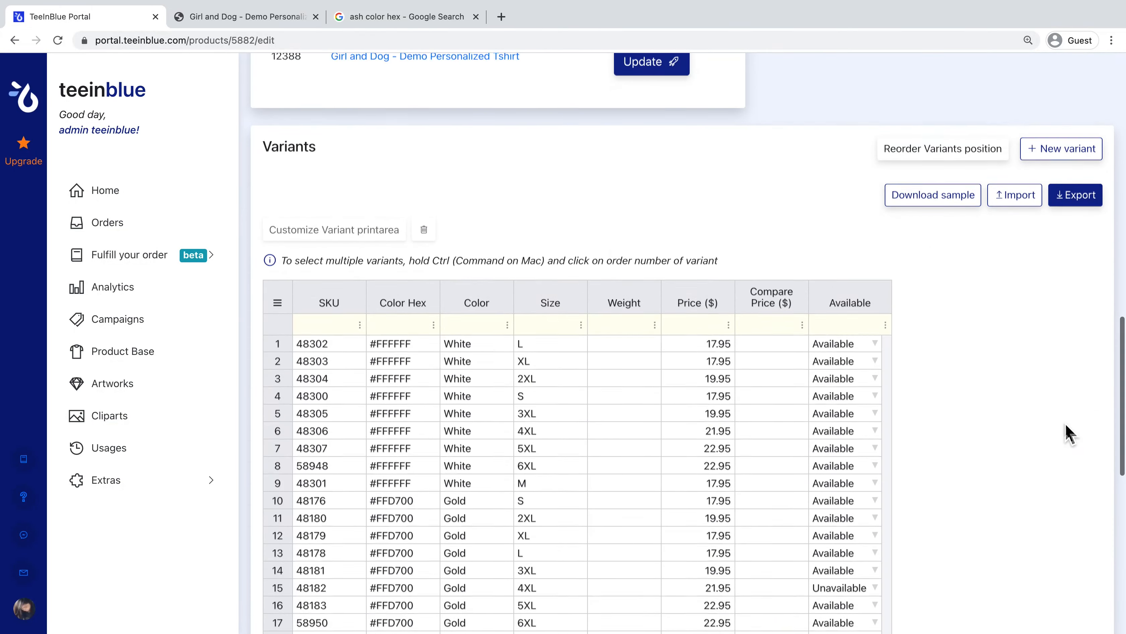
scroll(1060, 426, down, 3)
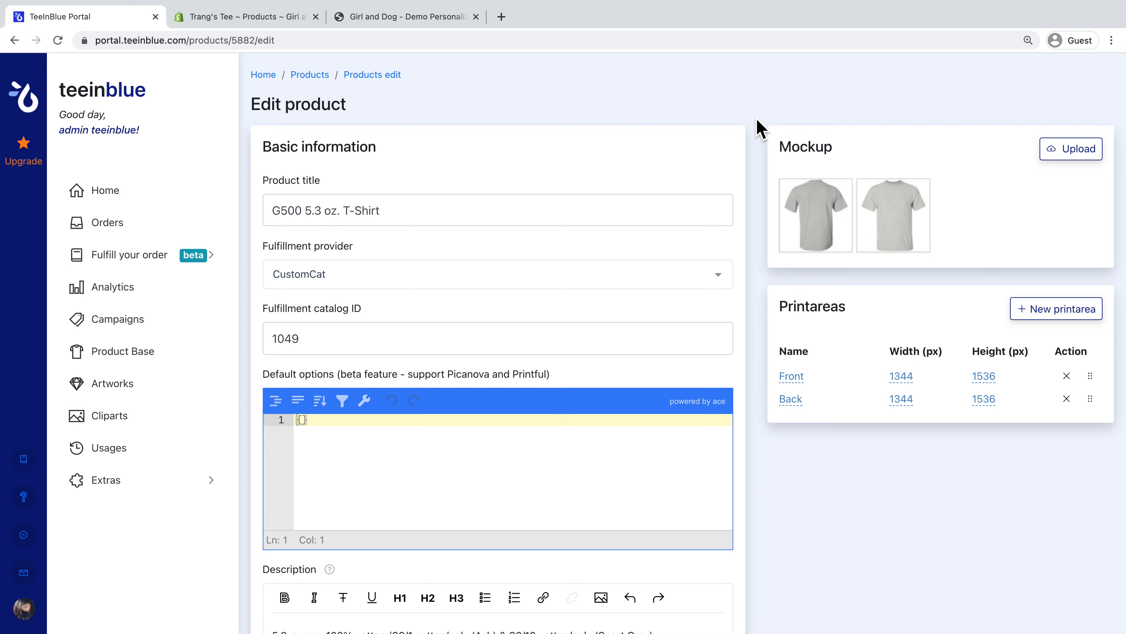
Review the product base's fulfillment provider options and description, and compare the description with the Shopify product page.
click(687, 278)
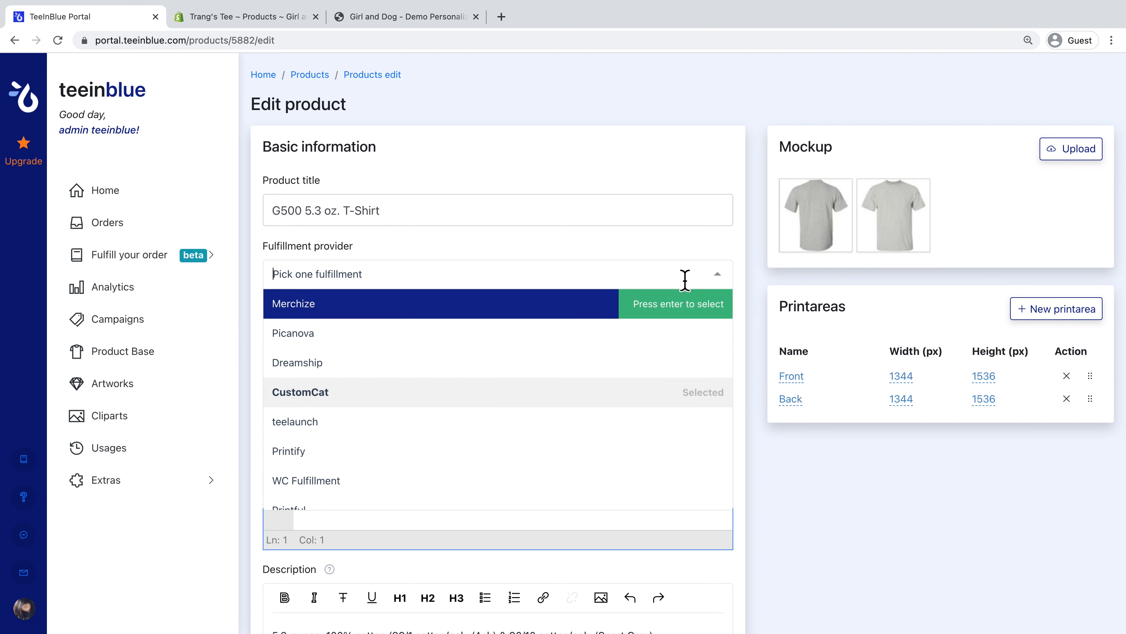
click(733, 276)
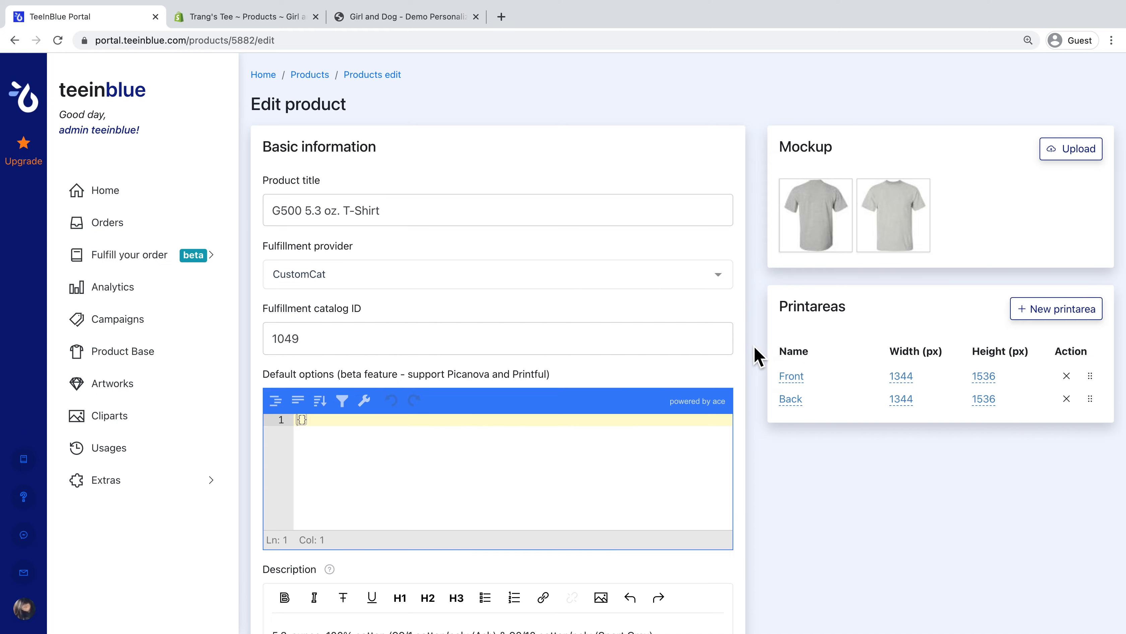
scroll(755, 349, down, 6)
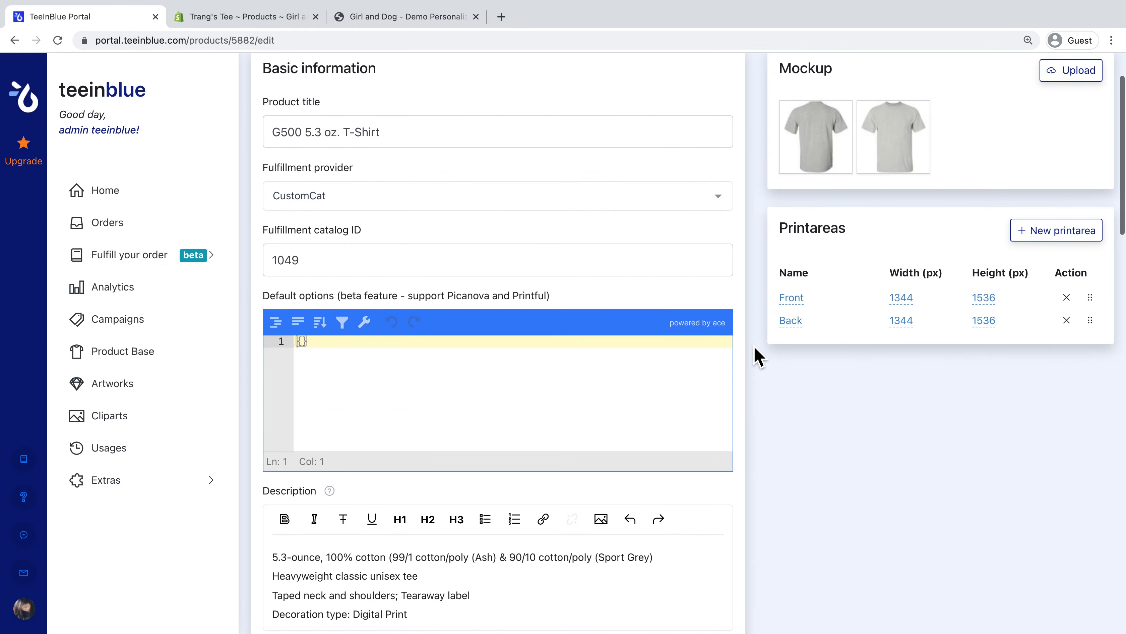
scroll(755, 347, down, 1)
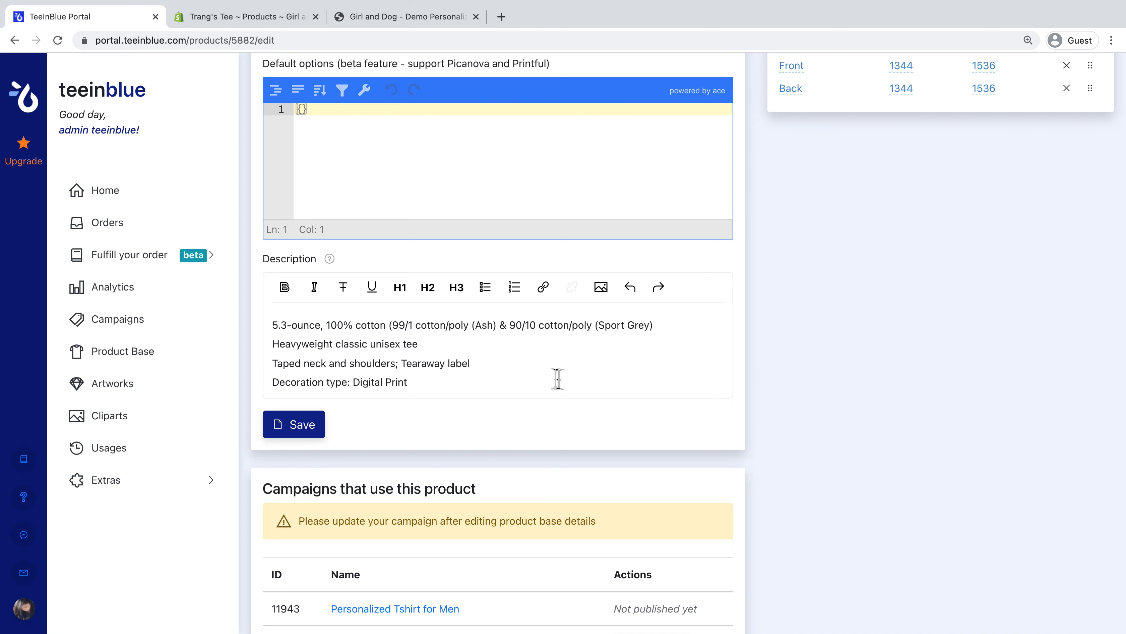
click(273, 26)
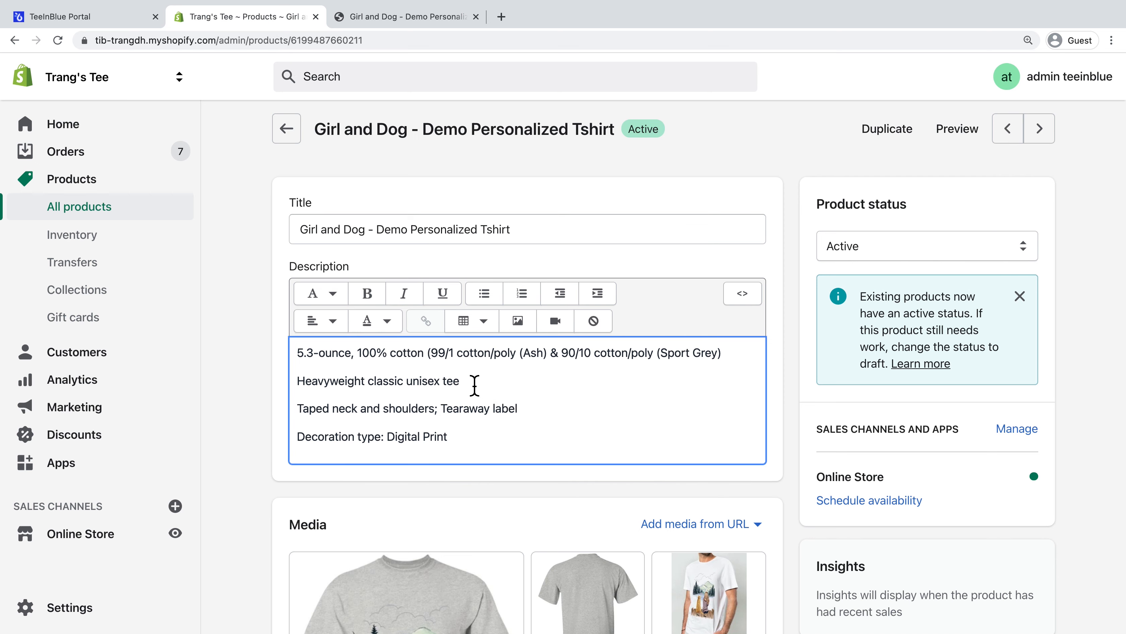
Return to the TeeInBlue product base and delete all the text in its description.
click(117, 21)
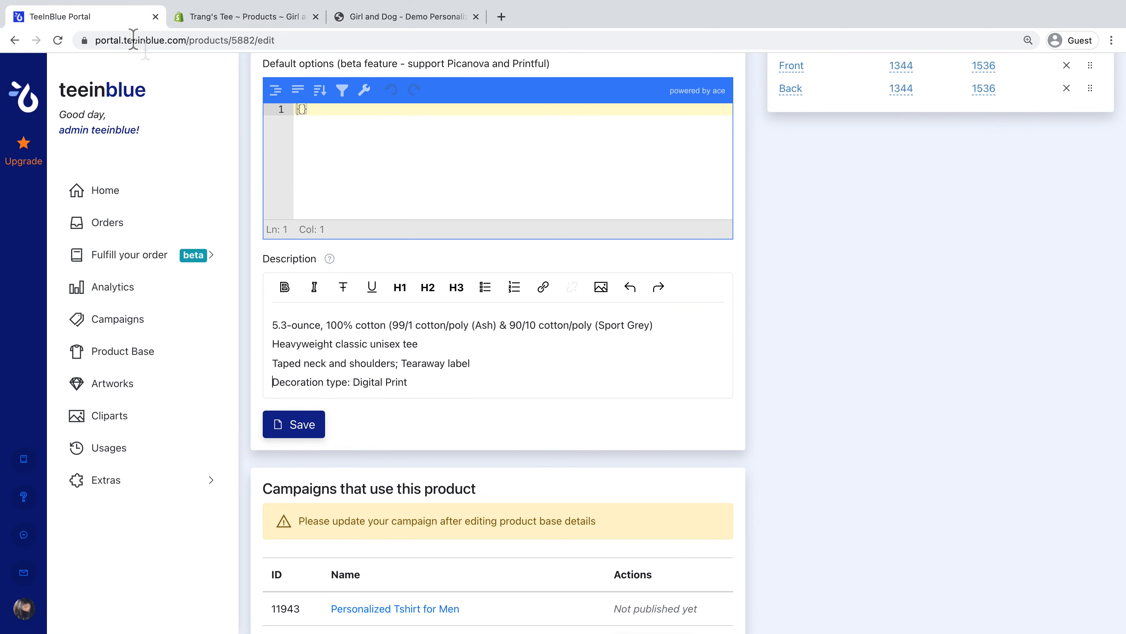
drag(430, 392, 266, 324)
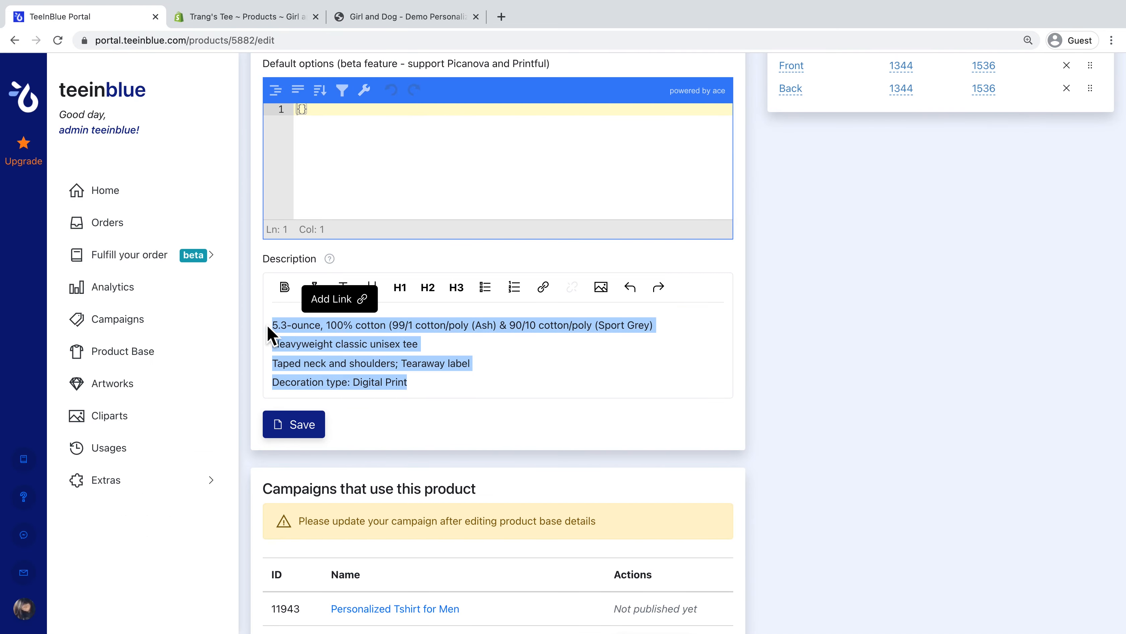
key(BackSpace)
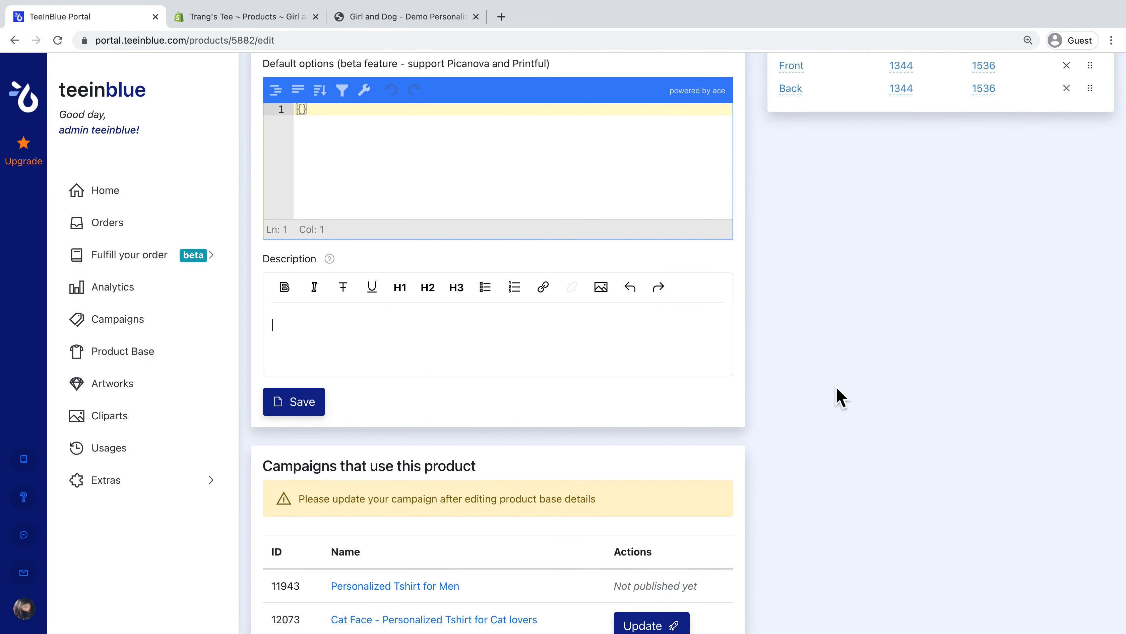
Start a new variant of the product base with SKU 48300, color hex #FFFFFF, color White and size XS.
scroll(839, 397, down, 5)
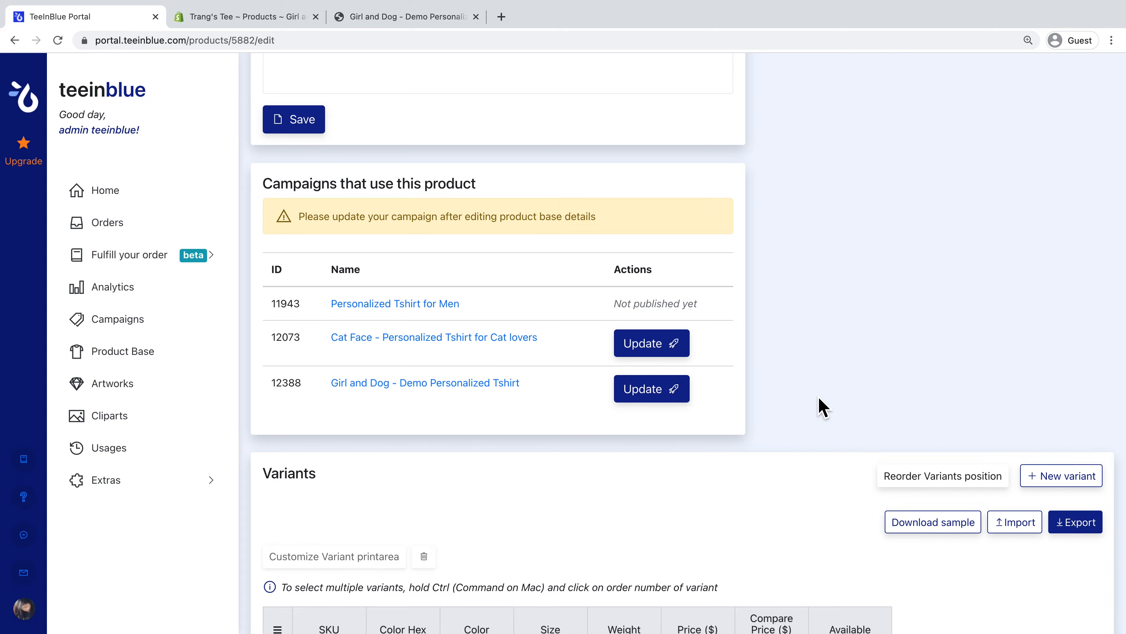
scroll(823, 405, down, 7)
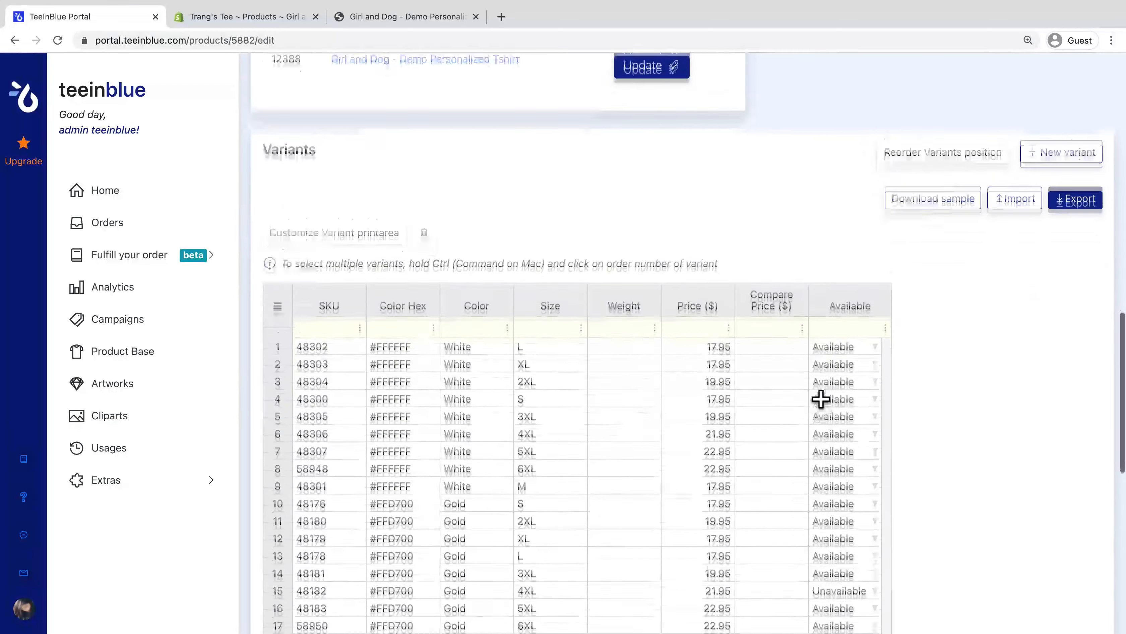
scroll(821, 399, down, 2)
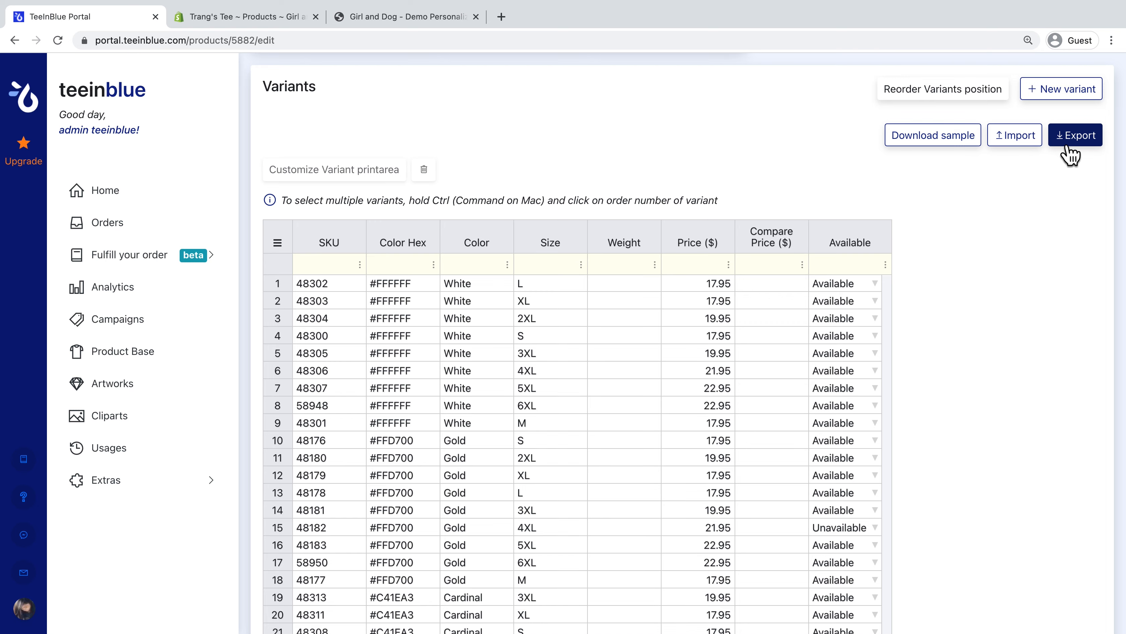
click(1066, 91)
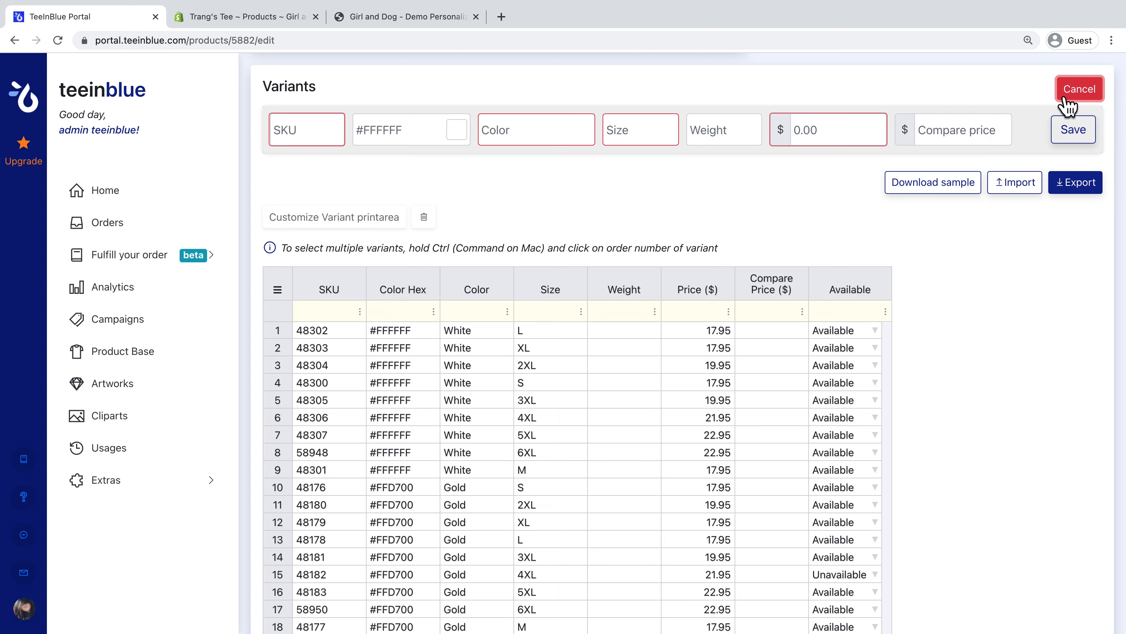
click(322, 129)
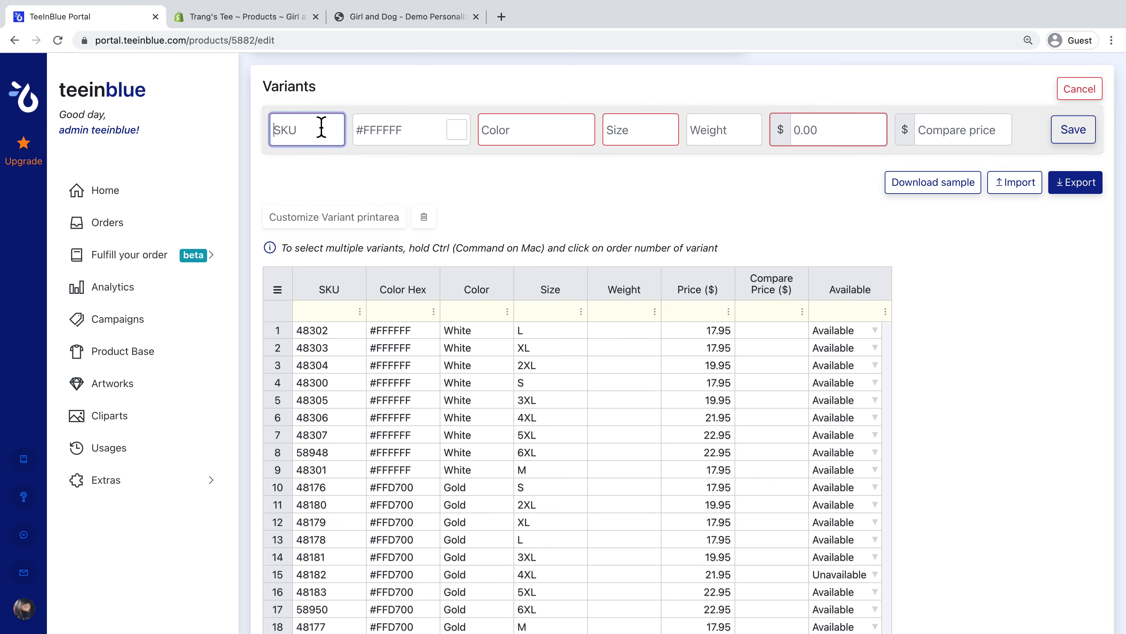
text(48300)
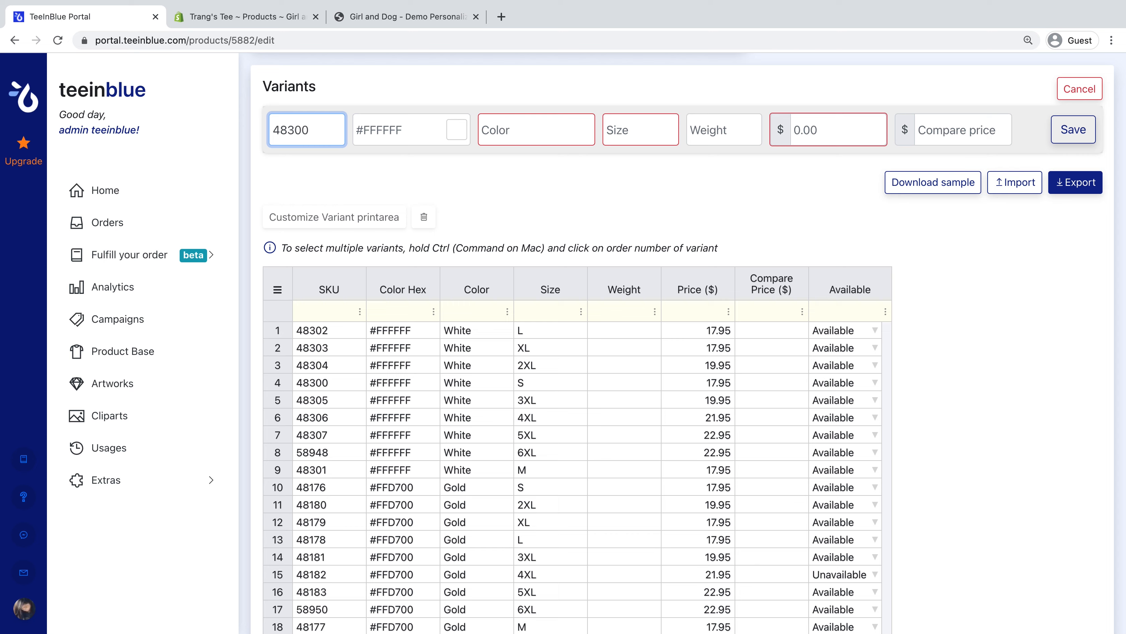
click(394, 132)
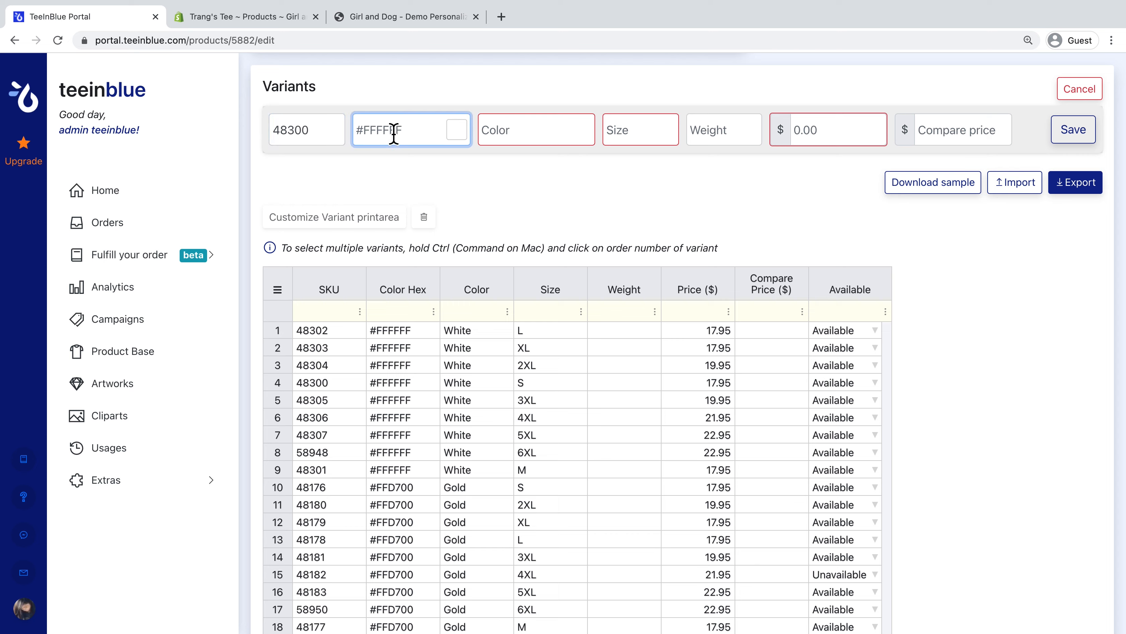
click(457, 133)
click(514, 141)
text(WW)
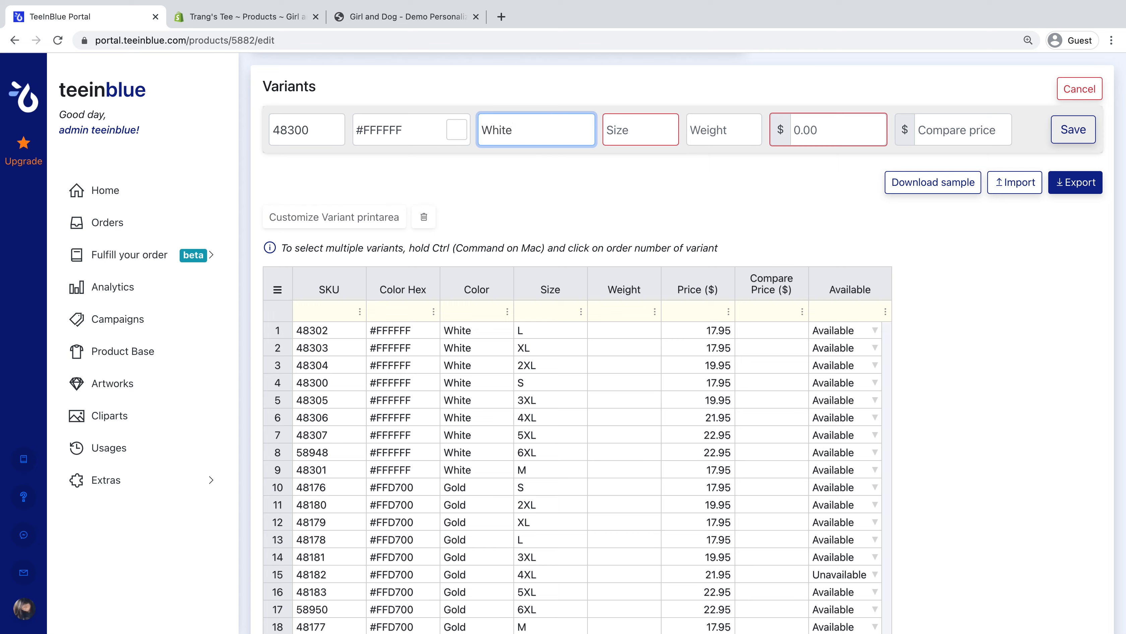
click(616, 138)
text(XS)
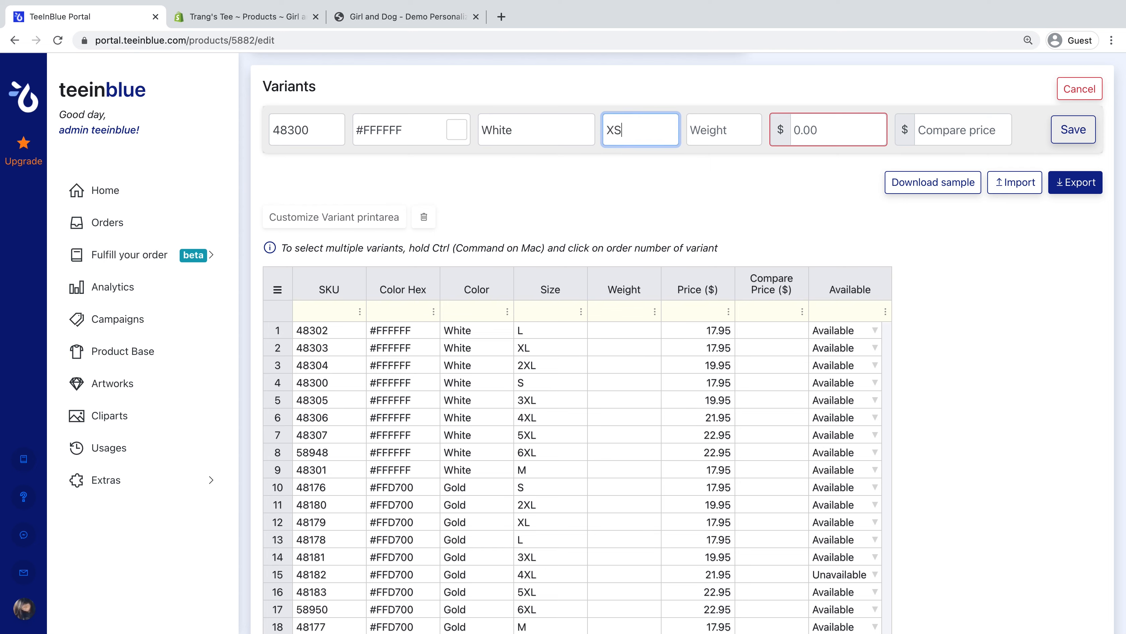
Give the new variant the weight 1OUNCES, price 15.95 and compare price 19.95, and save it.
click(712, 143)
text(1)
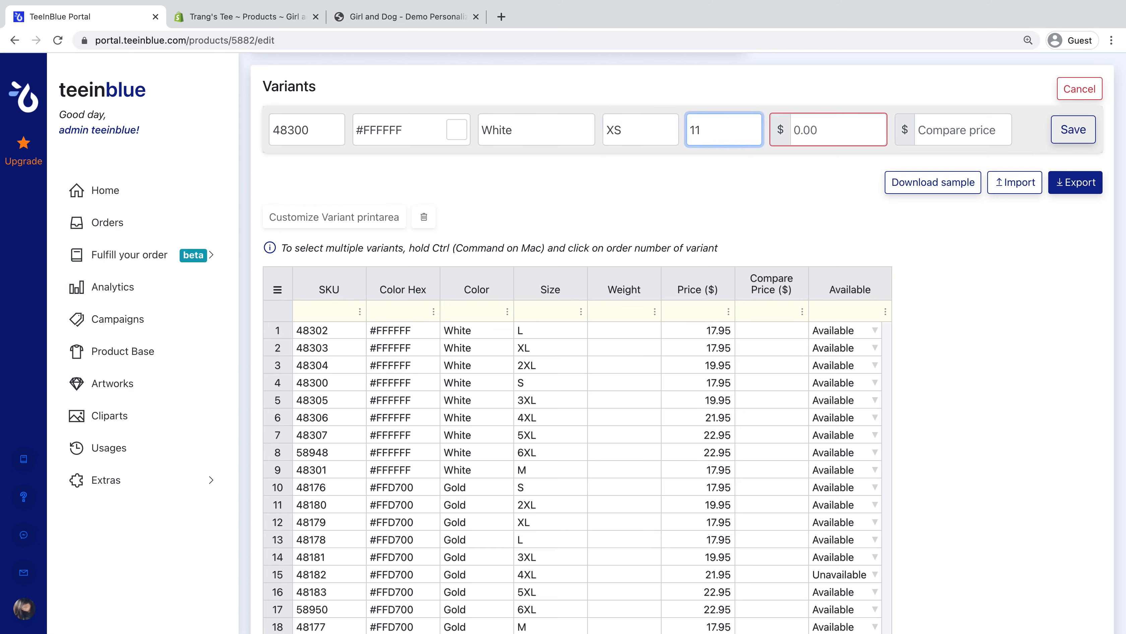
text(OUNCES)
click(805, 142)
text(15.95)
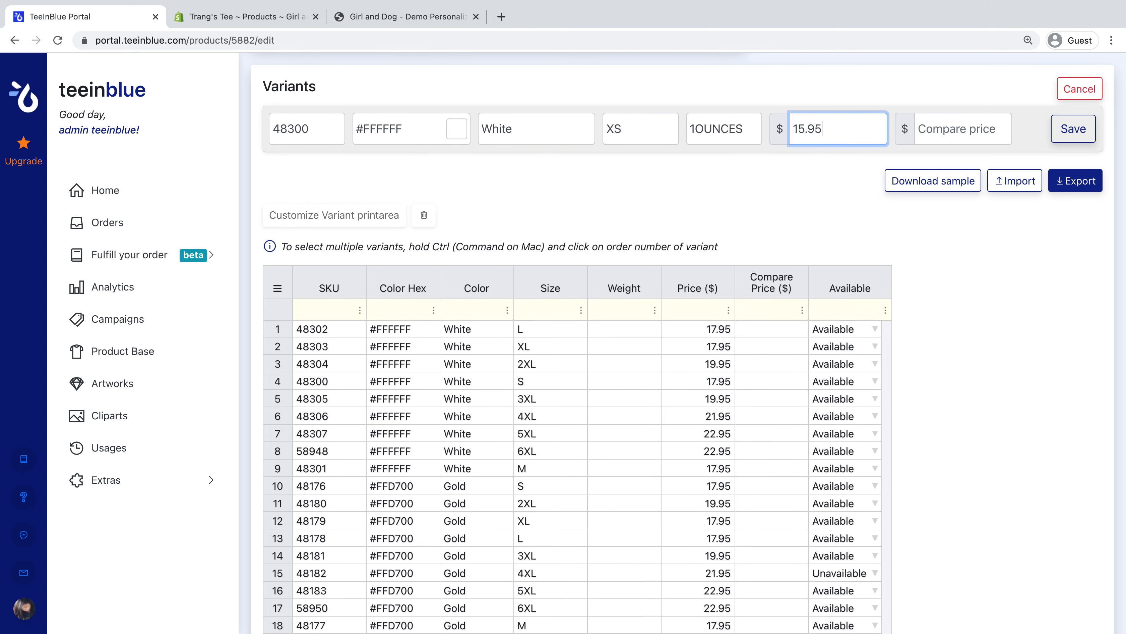
click(926, 138)
text(19.95)
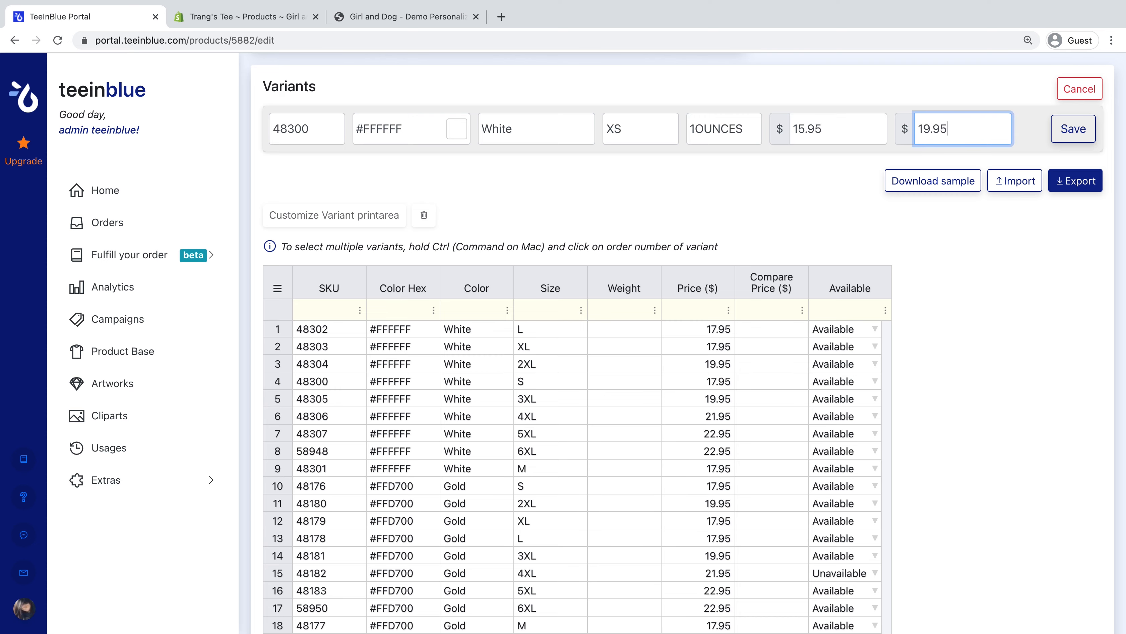
click(1062, 138)
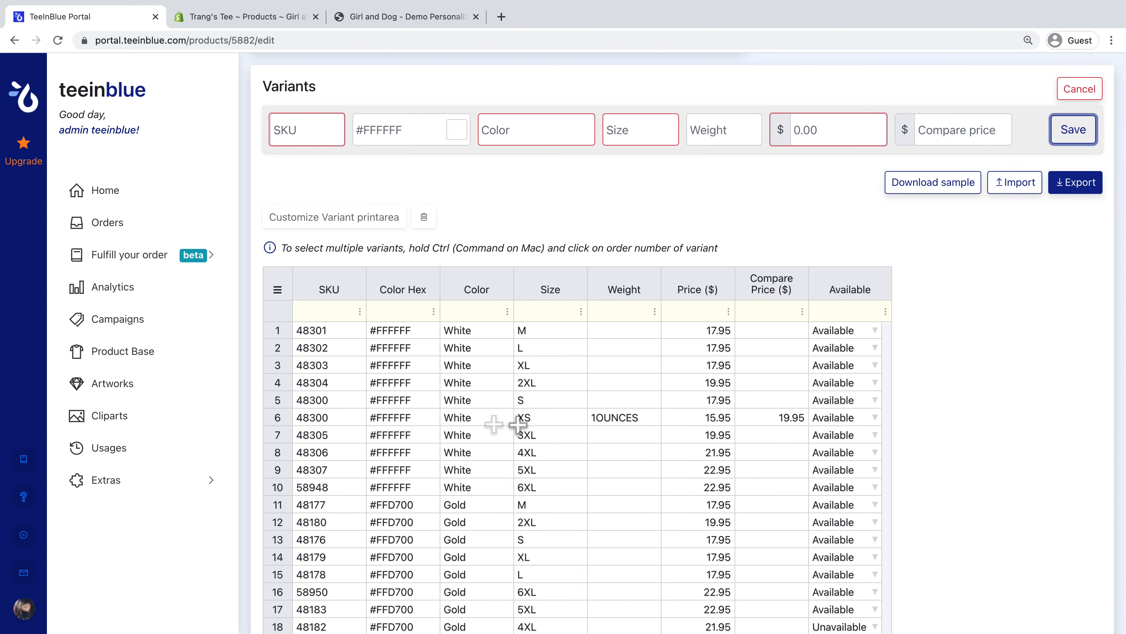
Mark the White XS variant as Unavailable and return it to Available.
click(280, 418)
scroll(288, 423, down, 1)
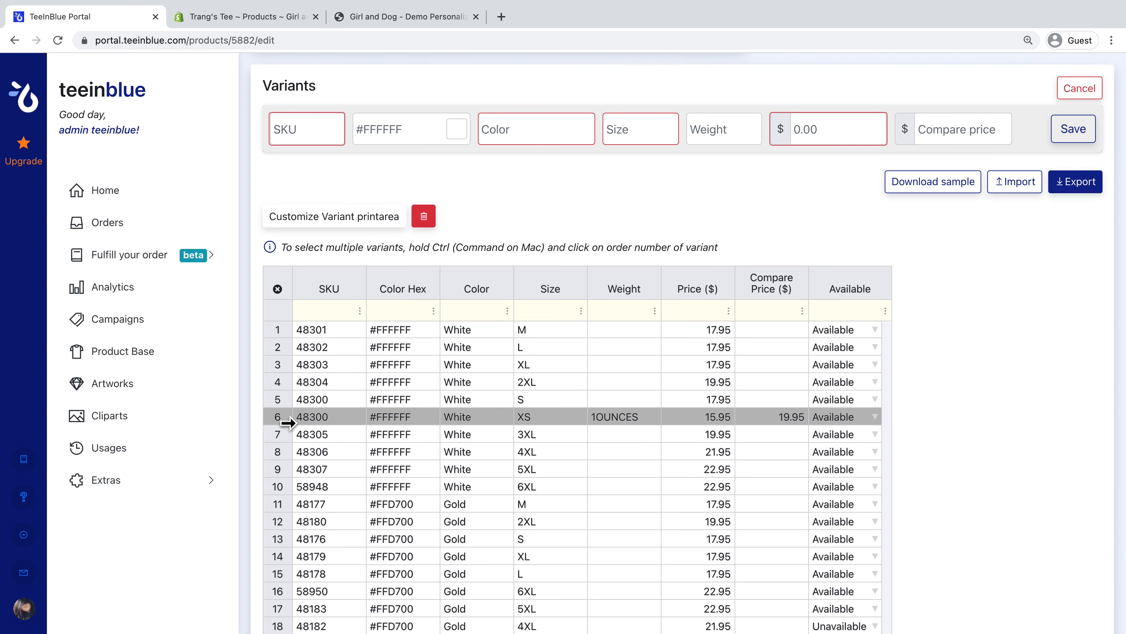
ctrl+click(285, 424)
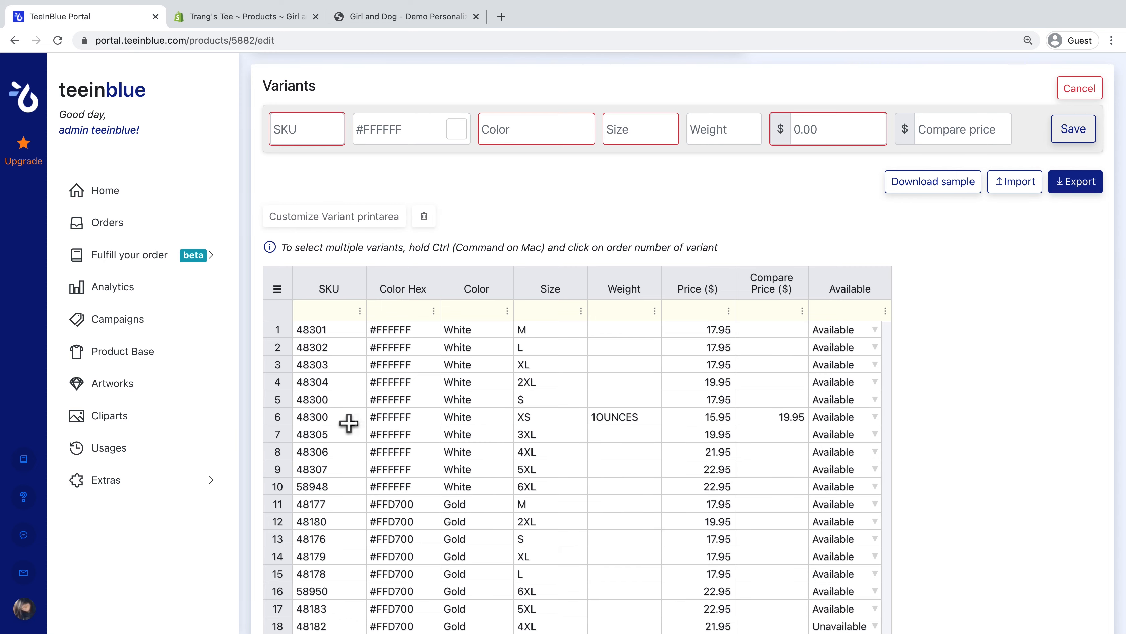
click(880, 426)
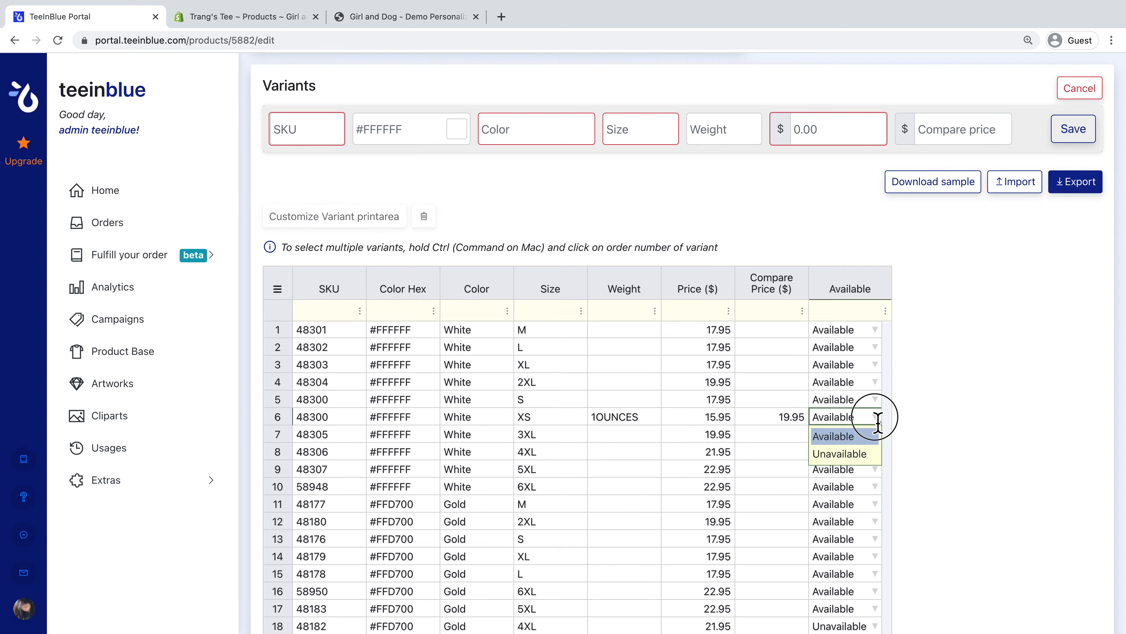
click(871, 457)
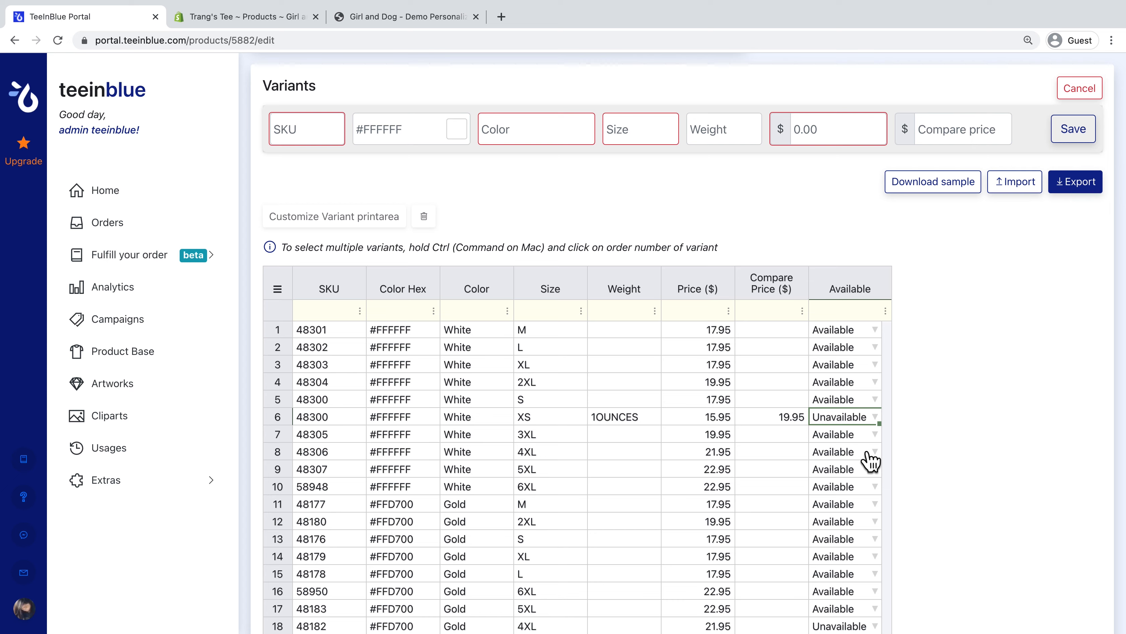
click(876, 428)
click(862, 435)
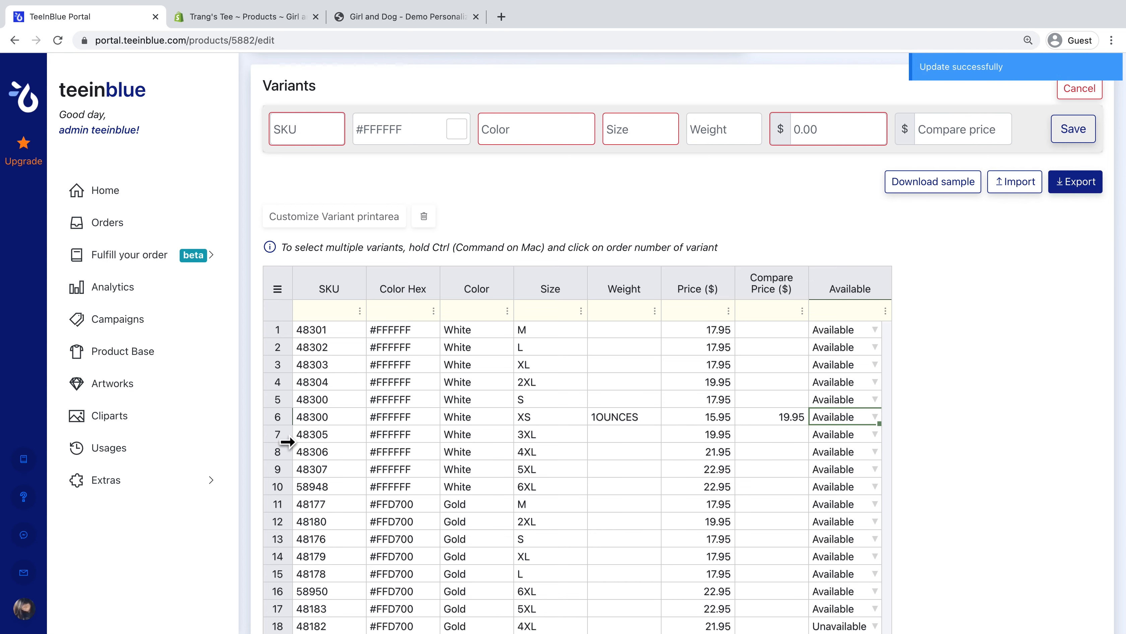
Select the White M, L and XL variants together and clear the selection.
click(279, 329)
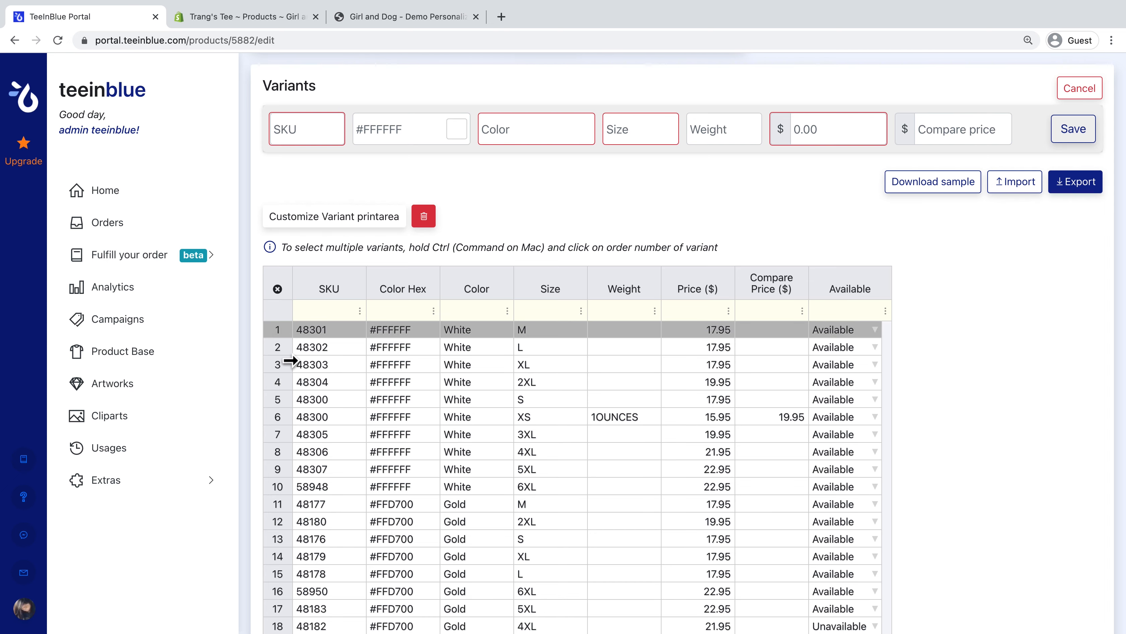
ctrl+click(278, 348)
ctrl+click(280, 364)
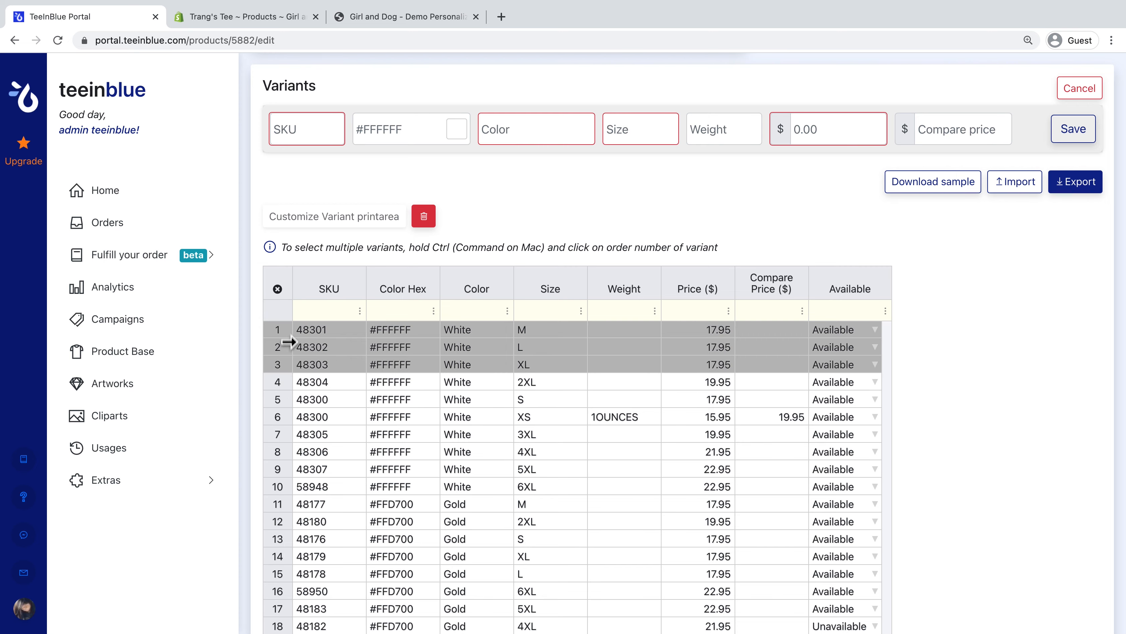
click(278, 290)
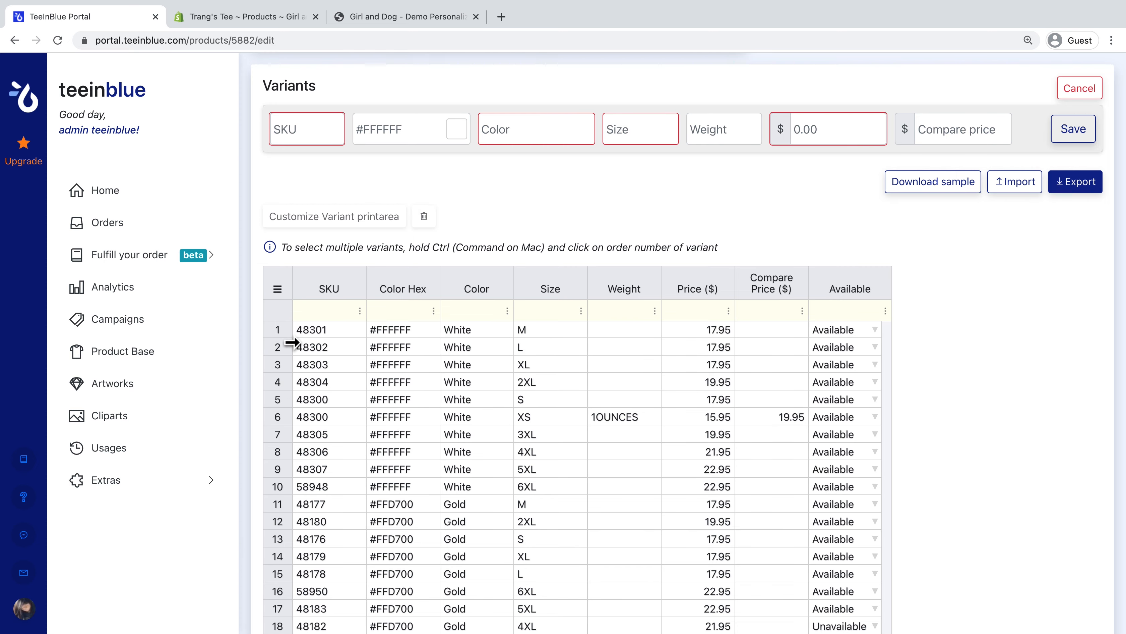
Select the first five White variants, M through S, and set their compare price to 24.95.
click(288, 336)
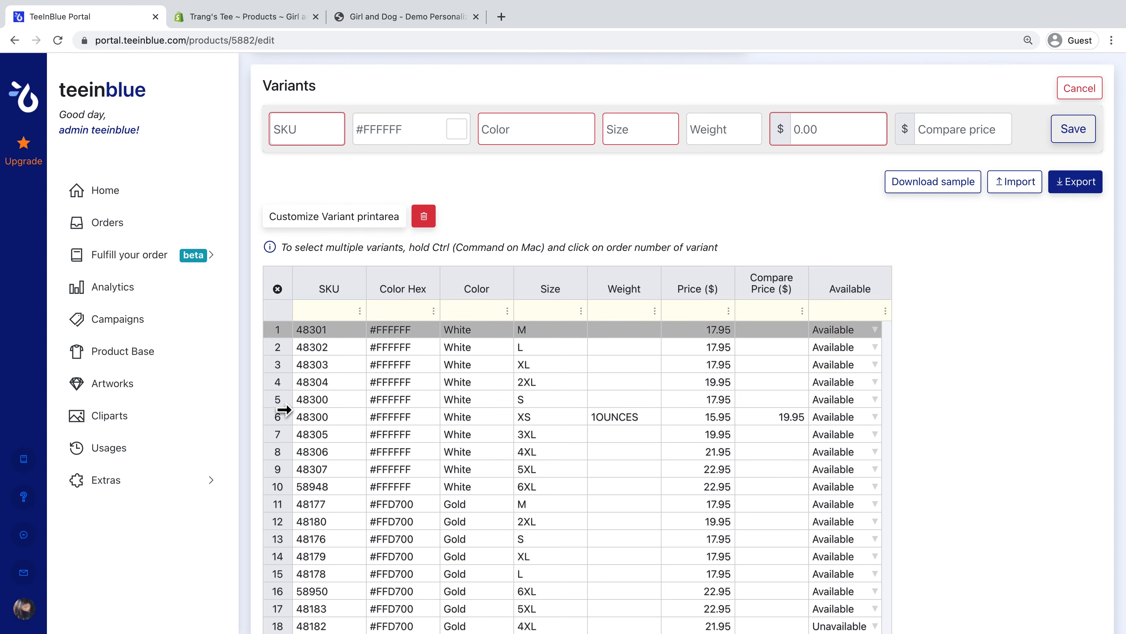
shift+click(284, 404)
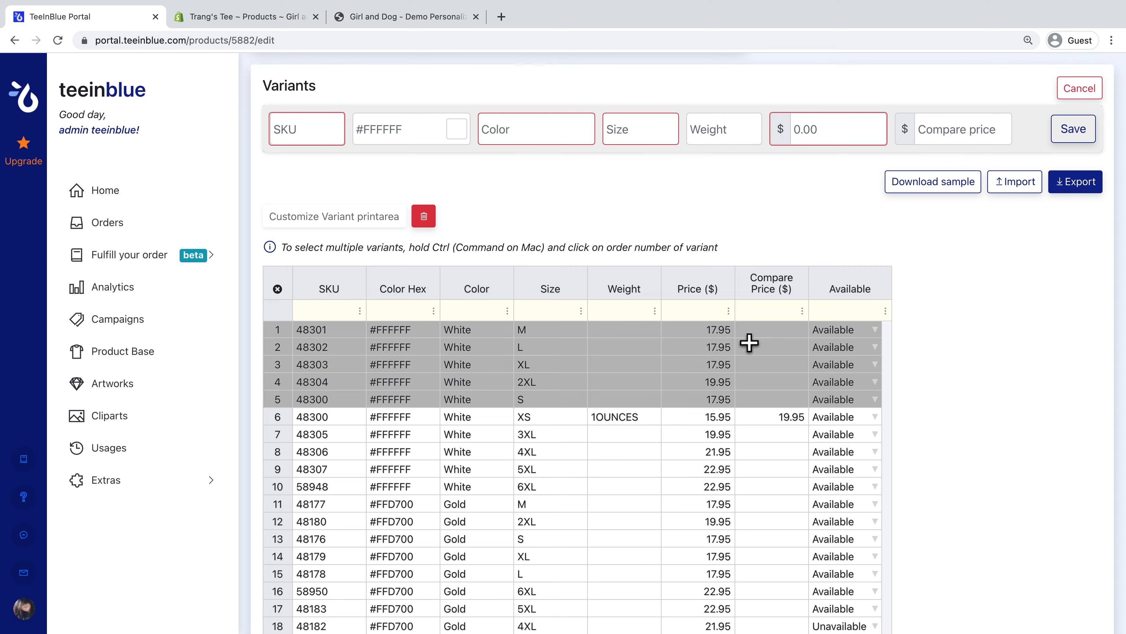
double_click(756, 332)
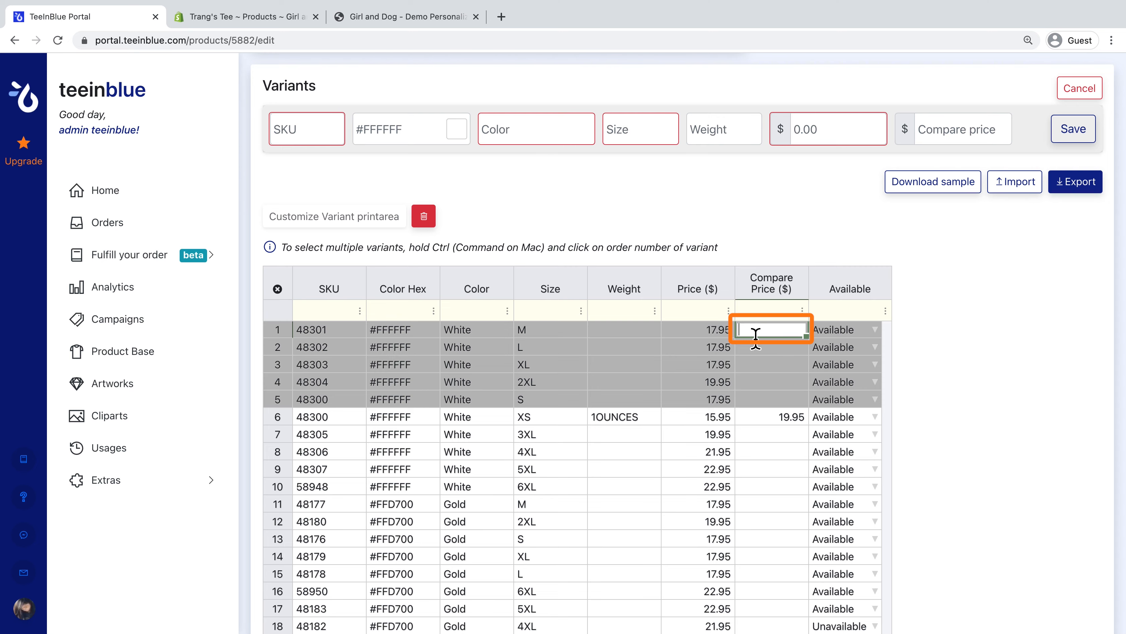
key(Tab)
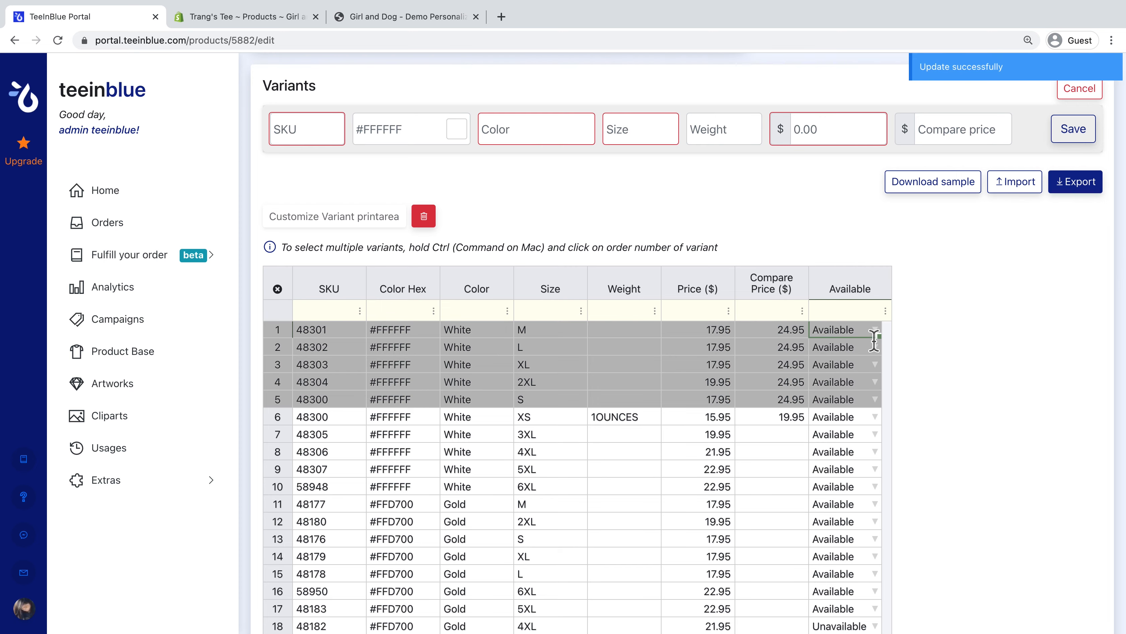
Switch the five selected White variants to Unavailable and back to Available, and clear the selection.
click(873, 331)
click(861, 366)
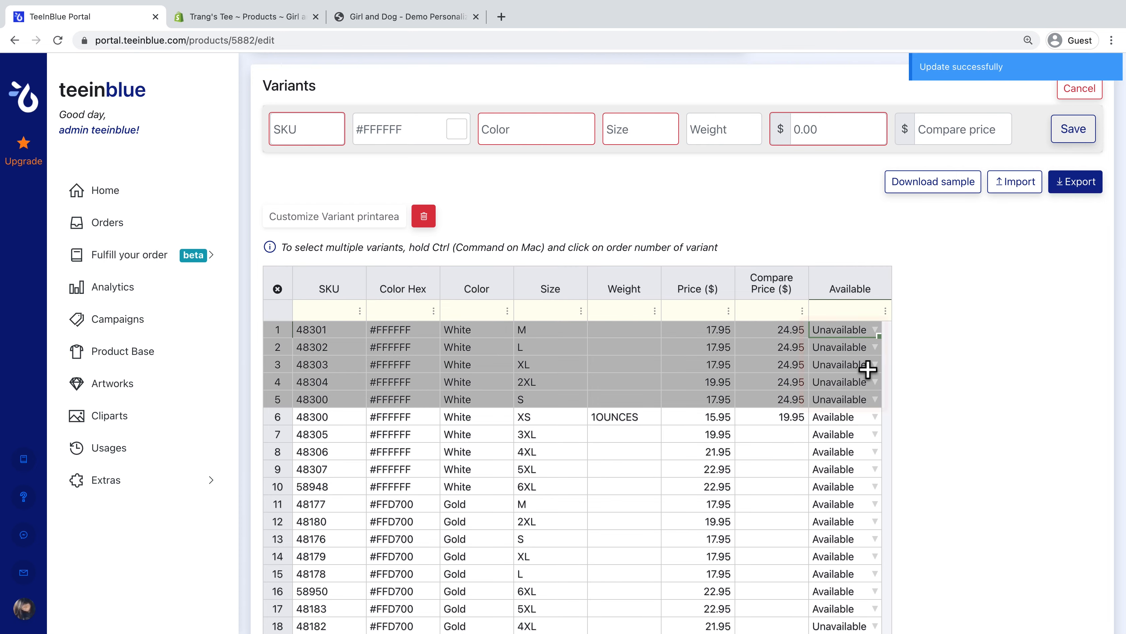
click(875, 330)
click(865, 349)
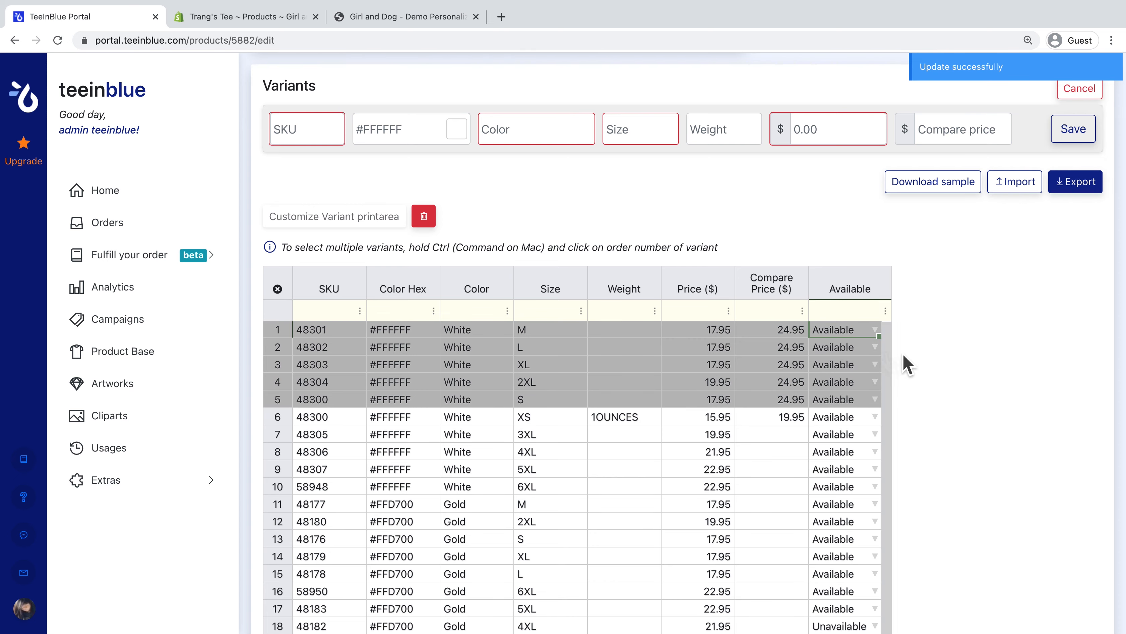
click(277, 289)
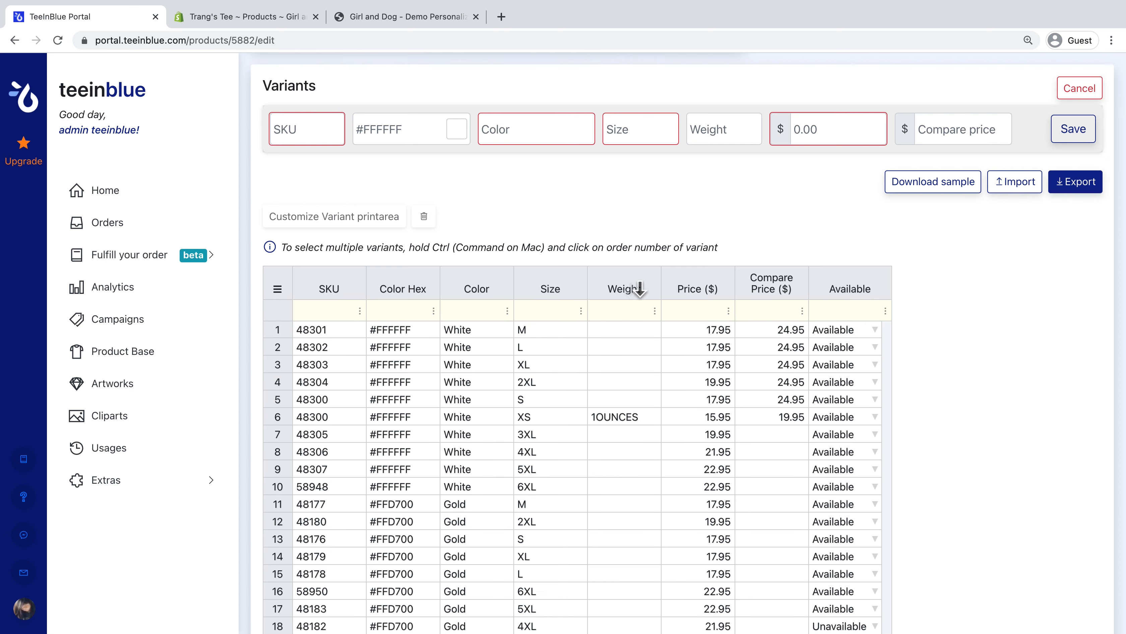
Close the new-variant form and try moving Gold ahead of White in the variant color order without saving.
click(1077, 89)
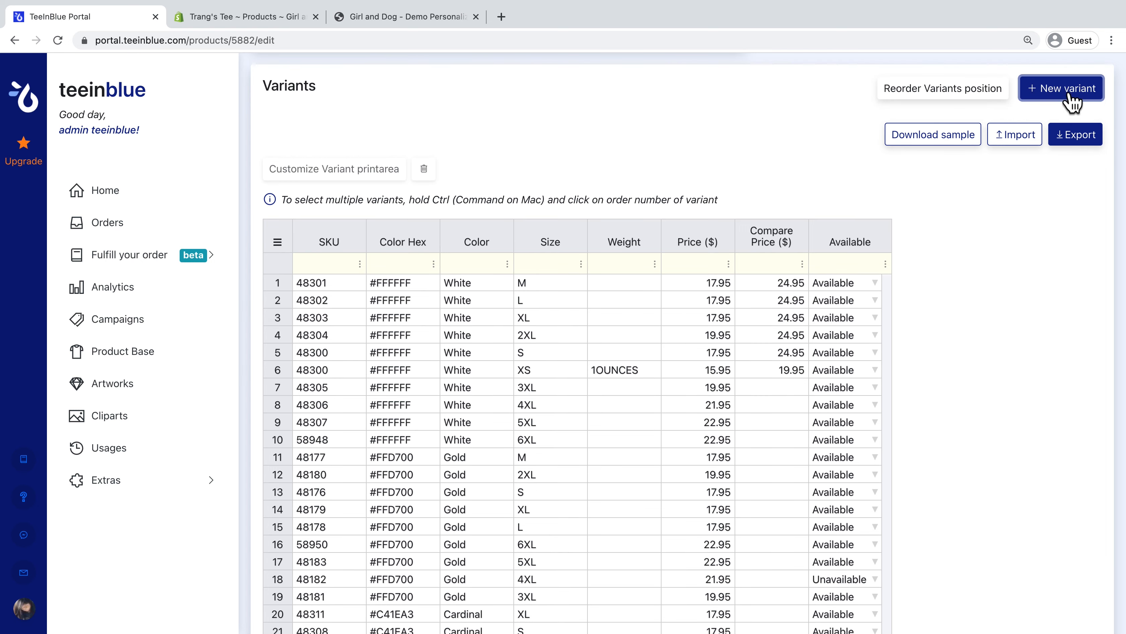
click(947, 94)
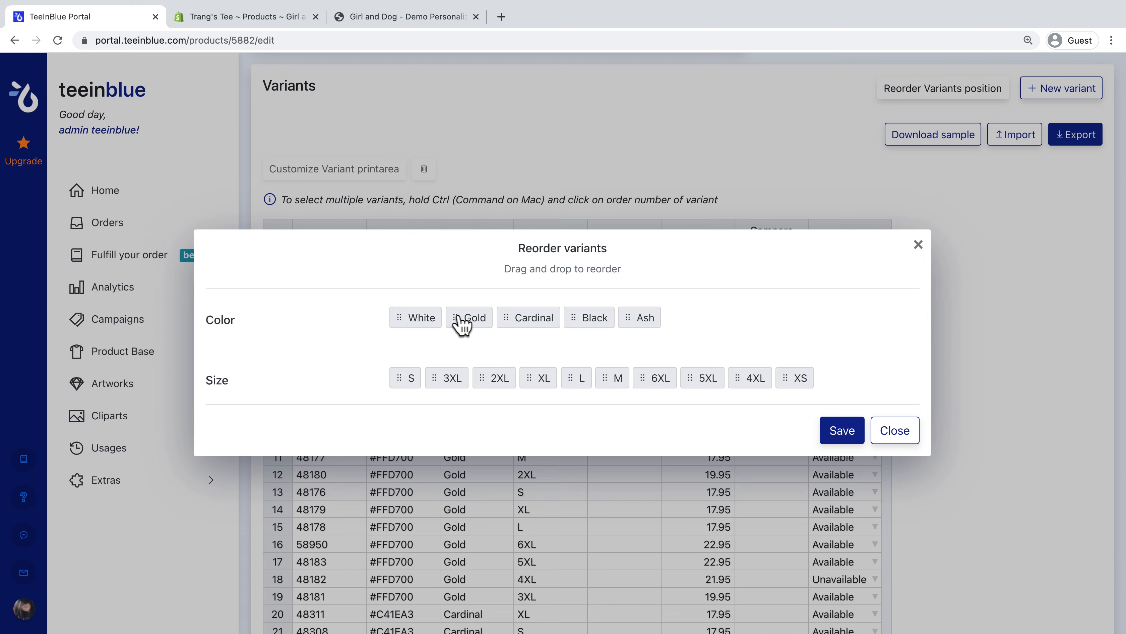
drag(461, 319, 397, 320)
click(918, 245)
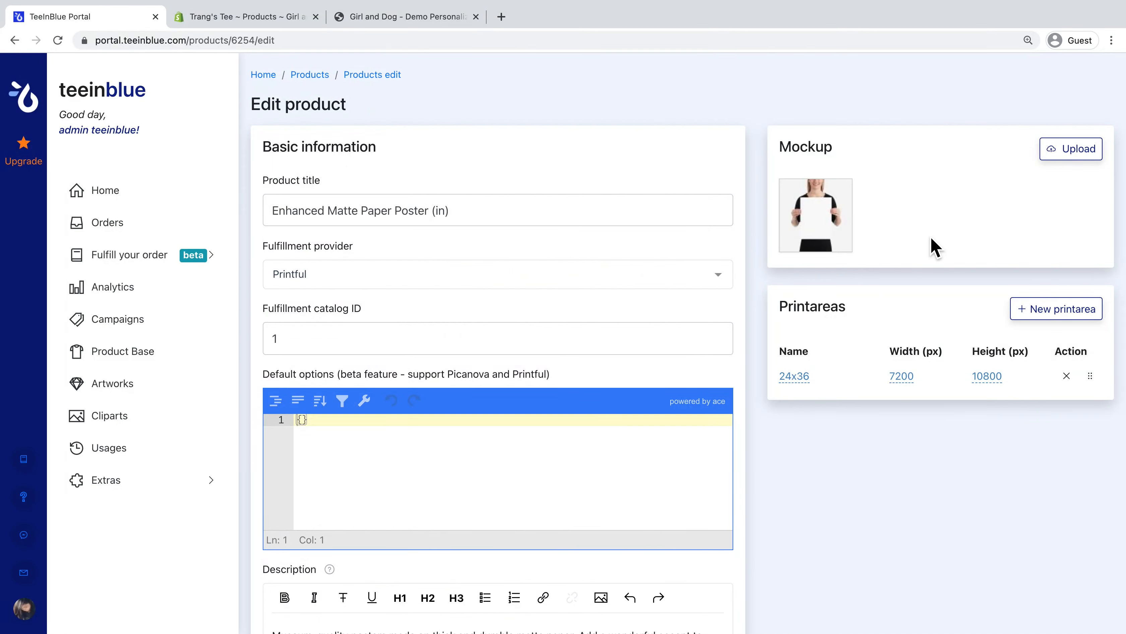
Customize the 12×12 variant's printarea with 24x36 as the name to fulfill and a width of 2400, and save it.
scroll(935, 246, down, 5)
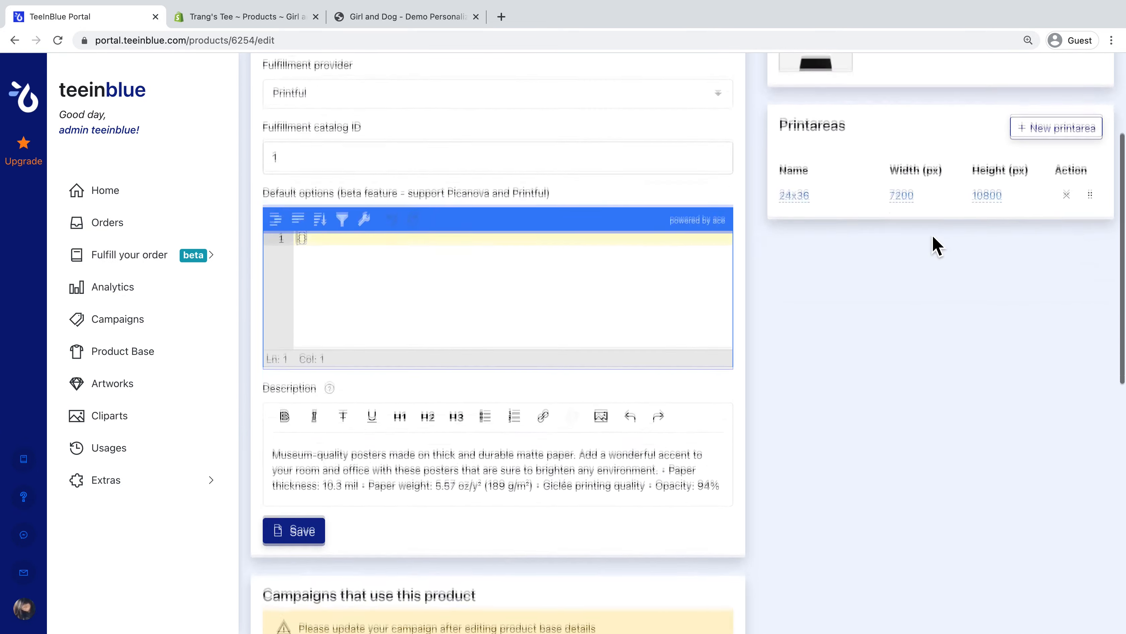
scroll(938, 222, down, 3)
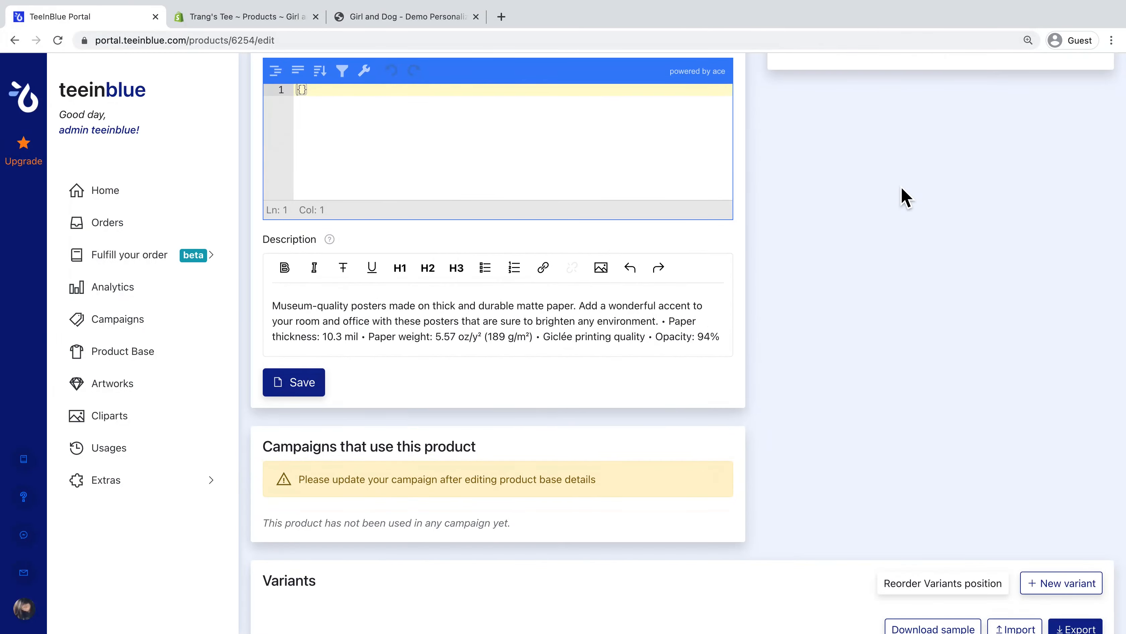
scroll(906, 196, down, 8)
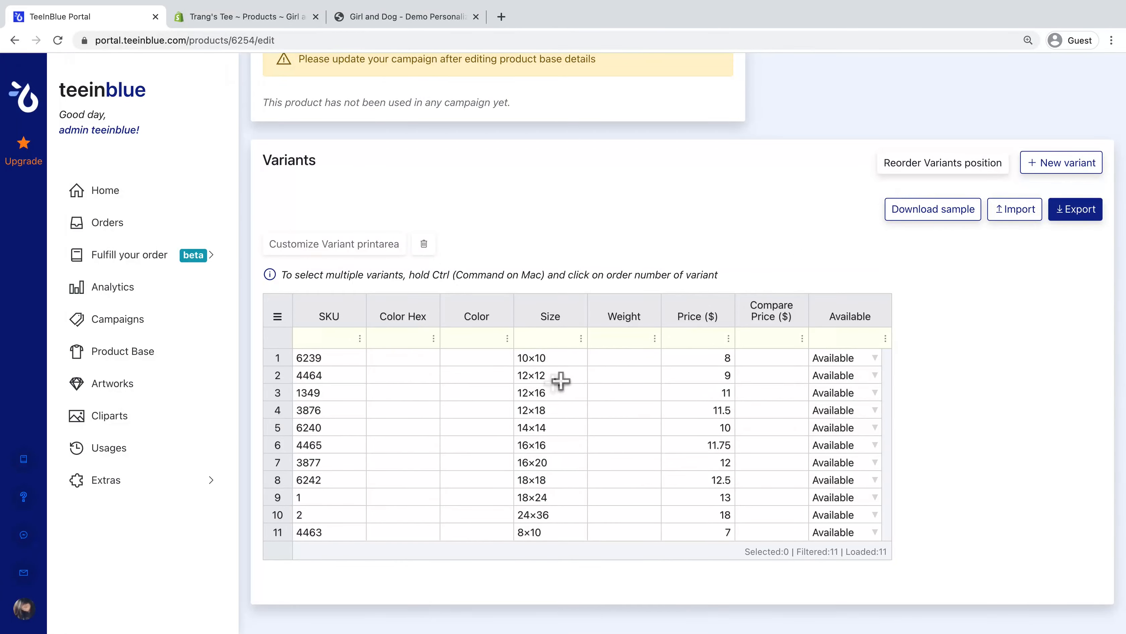
click(279, 360)
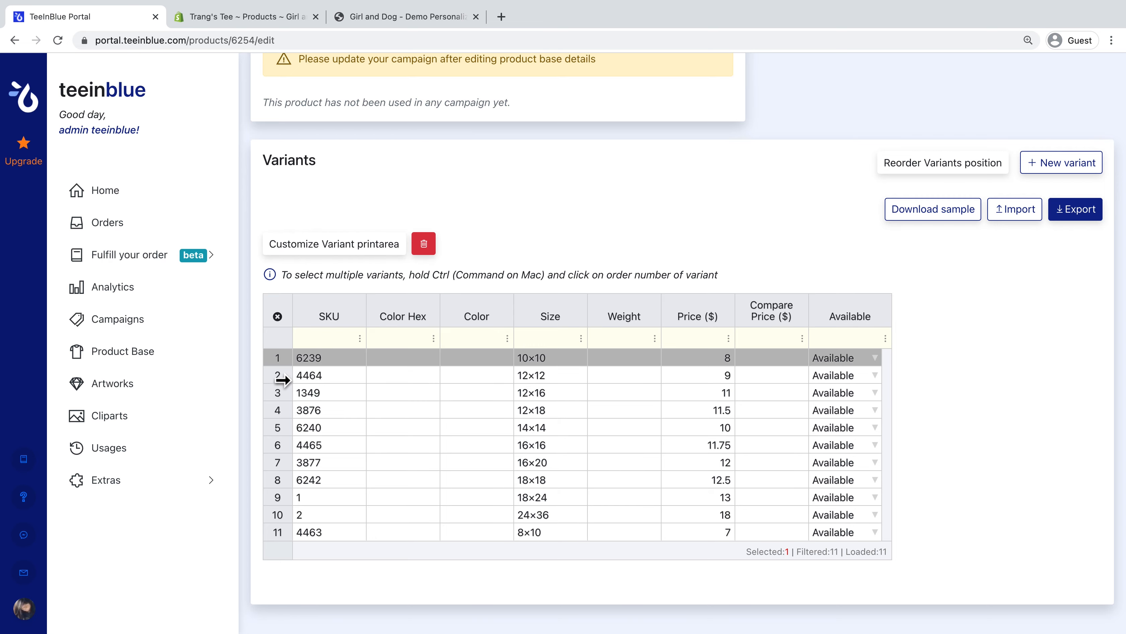
click(282, 378)
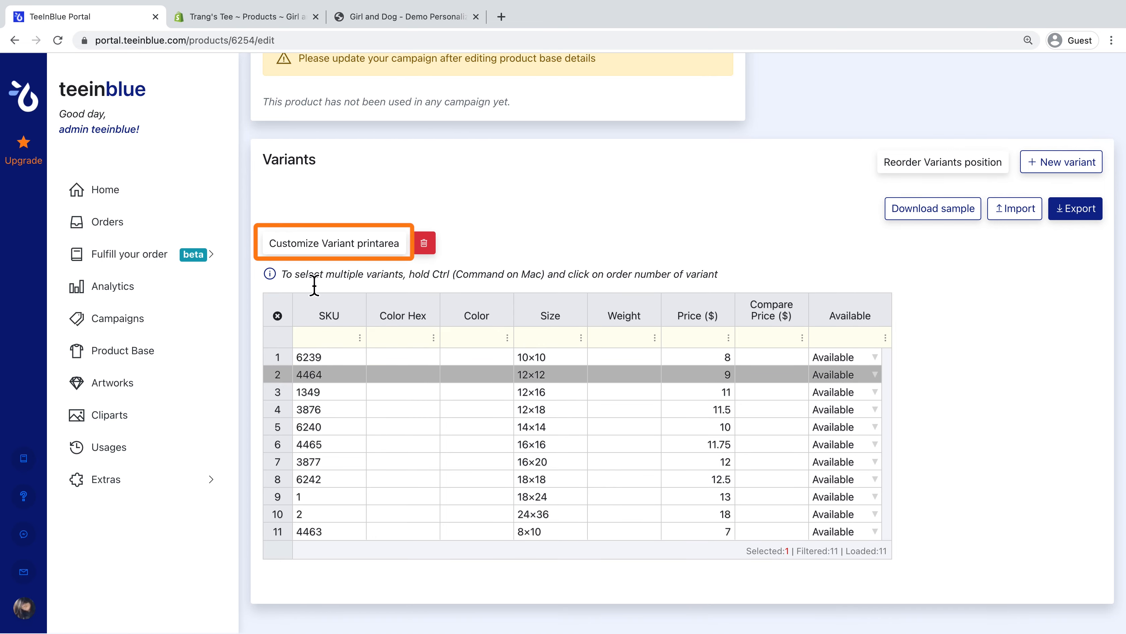
click(334, 245)
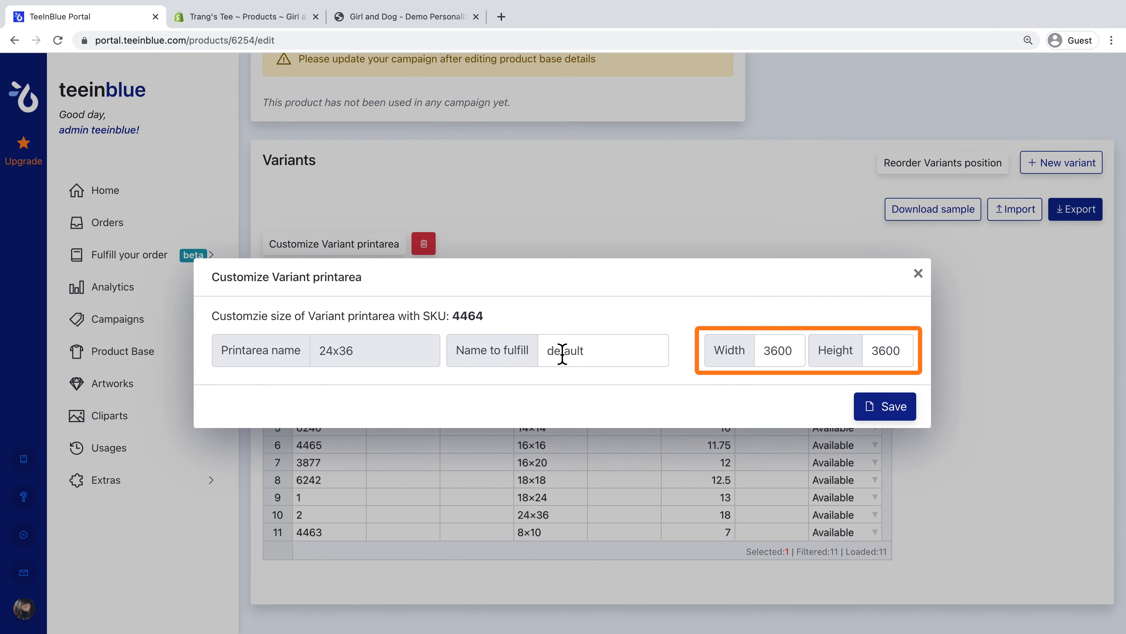
double_click(563, 350)
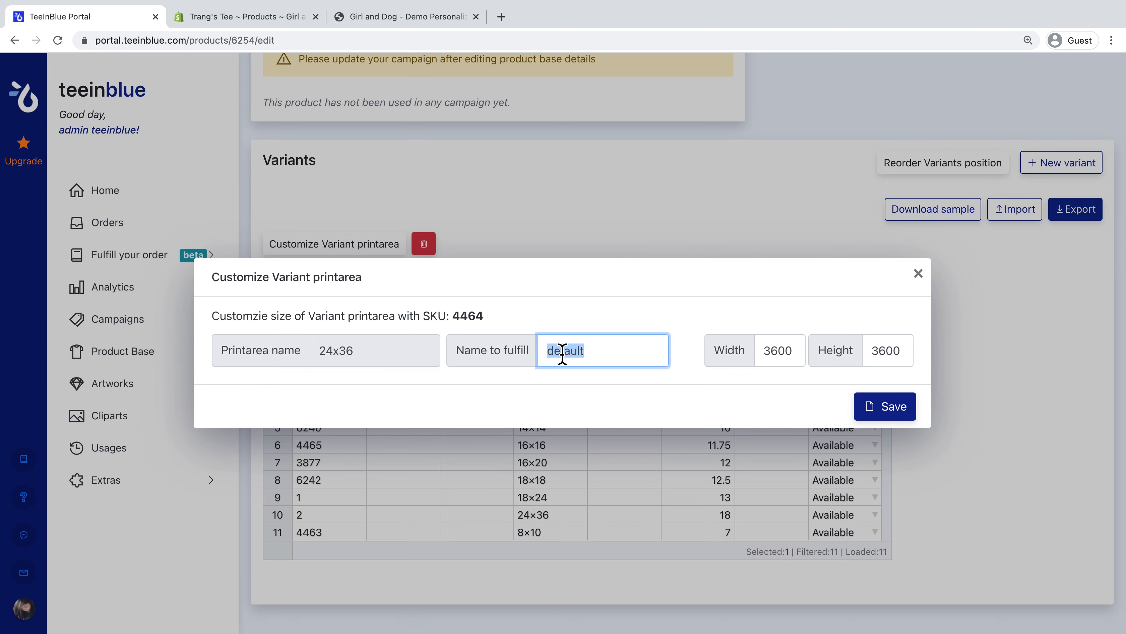
text(24x36)
double_click(781, 352)
text(2)
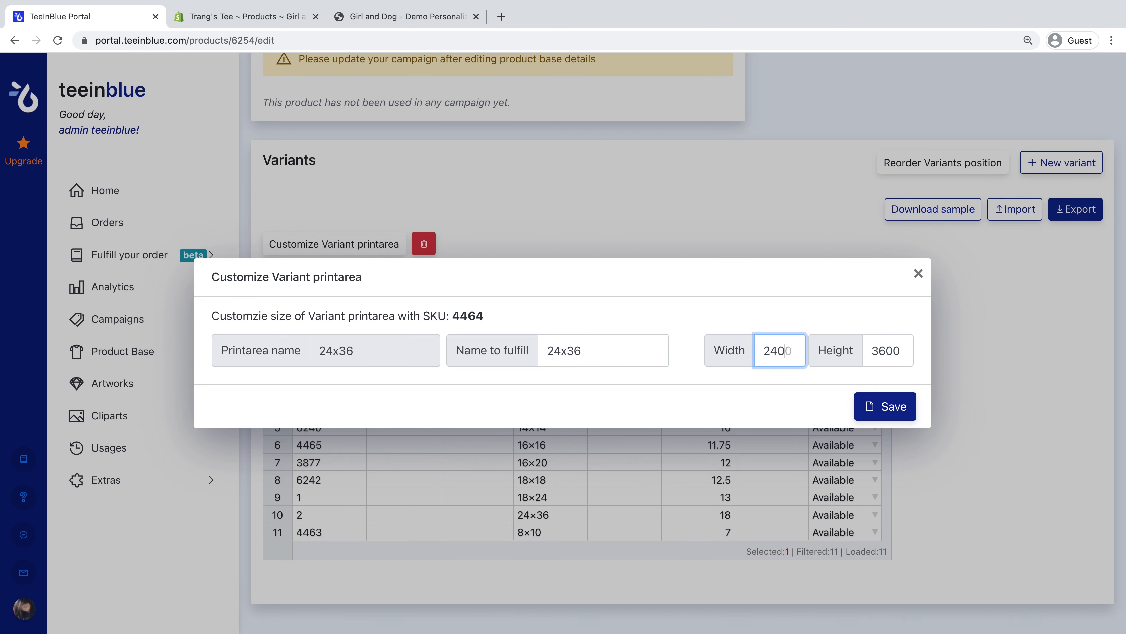
click(892, 410)
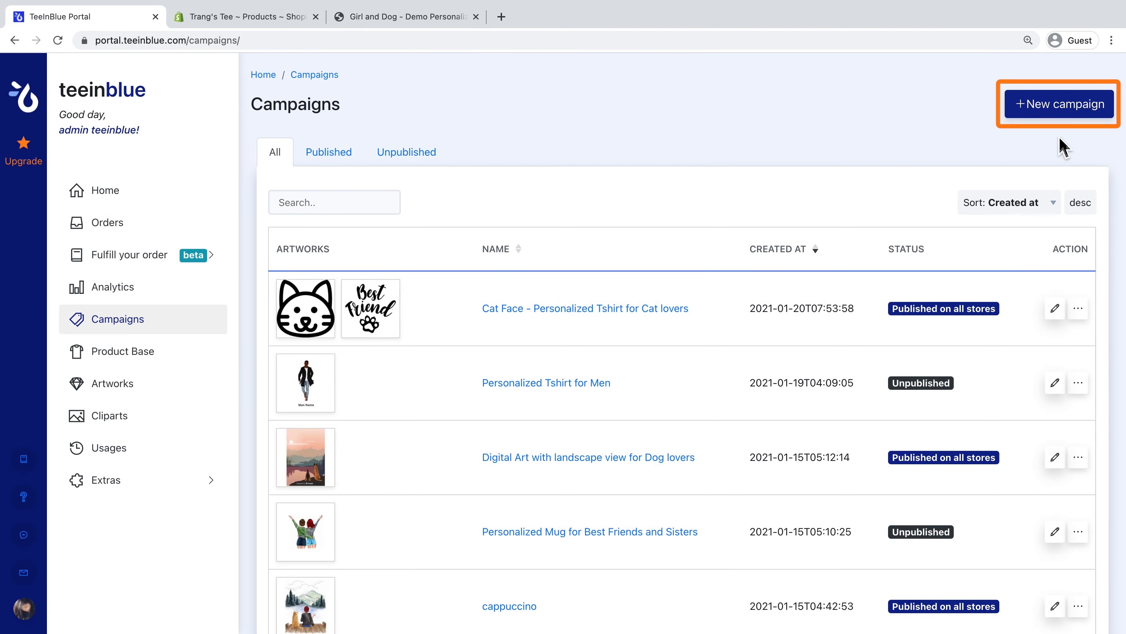
Create a new campaign titled "Personalized T-shirt".
click(1060, 106)
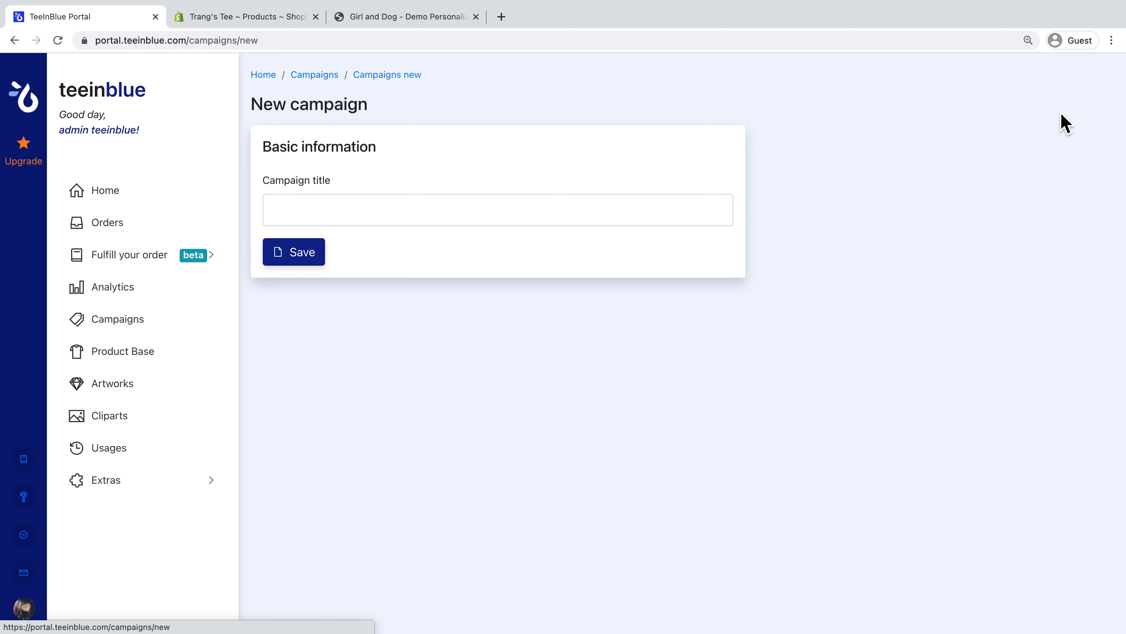
click(377, 214)
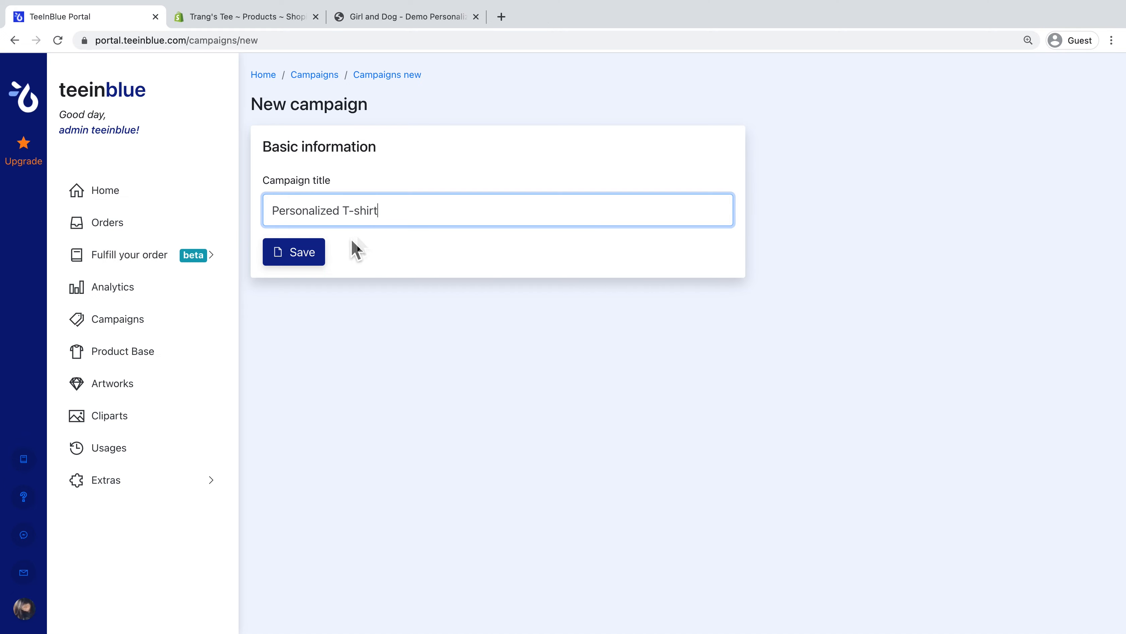
click(322, 256)
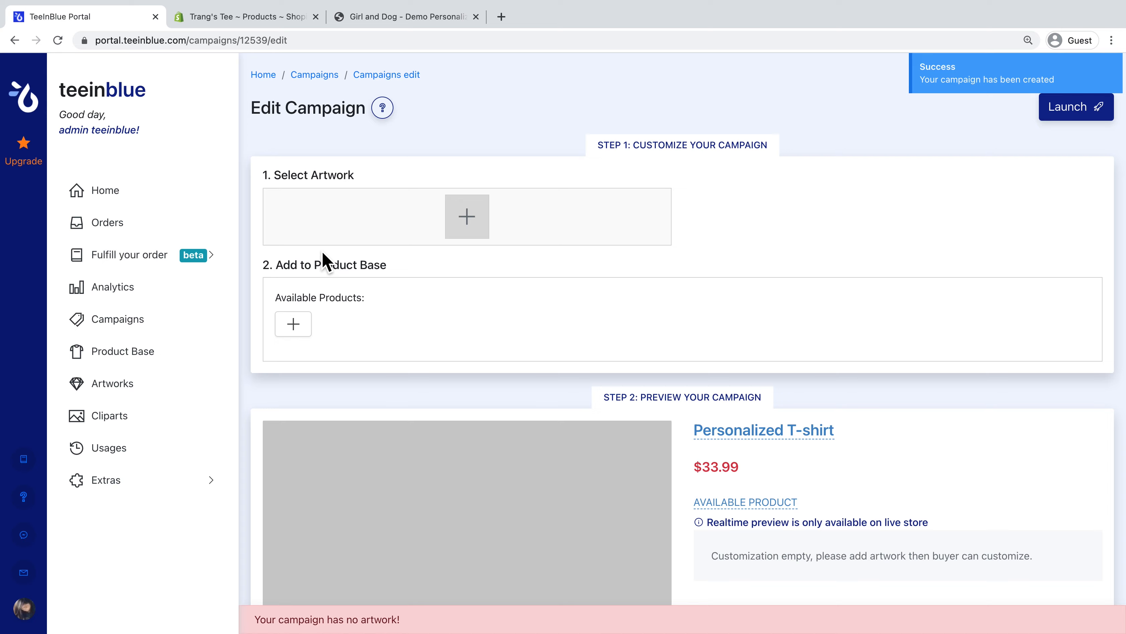
Add the Girl and Dogs artwork and the G500 5.3 oz. T-Shirt product base to the campaign.
click(461, 229)
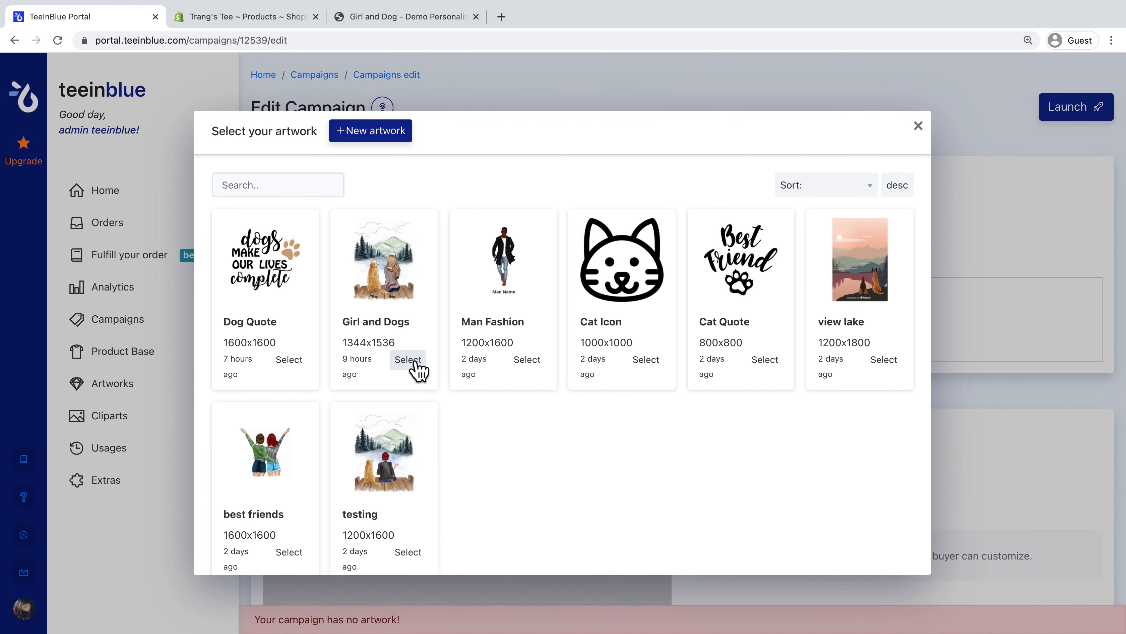
click(414, 362)
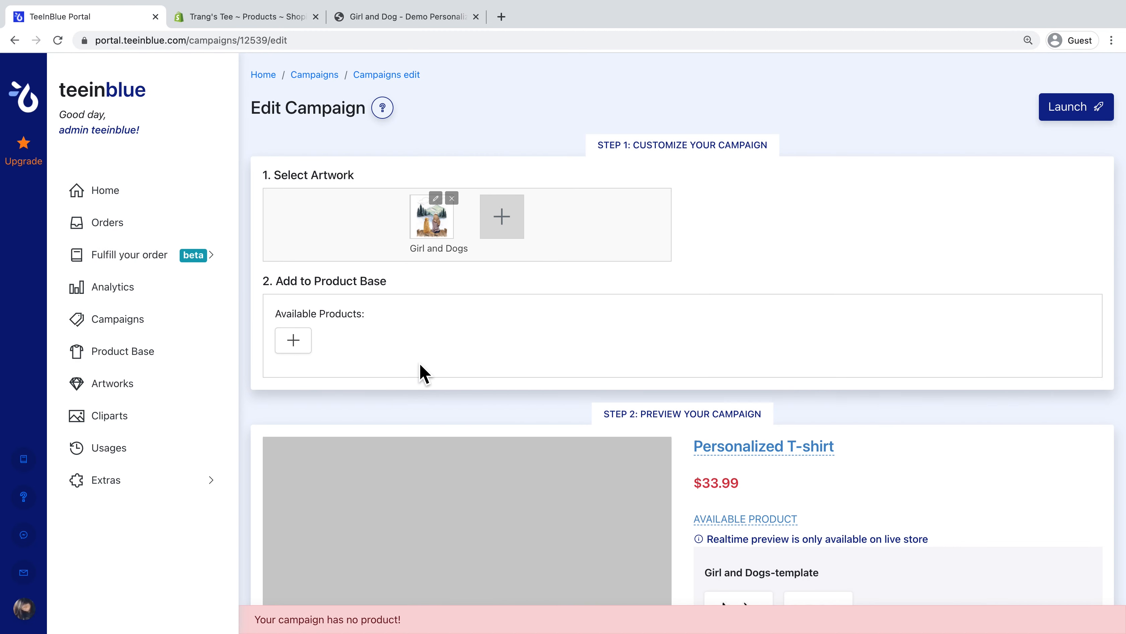
click(294, 340)
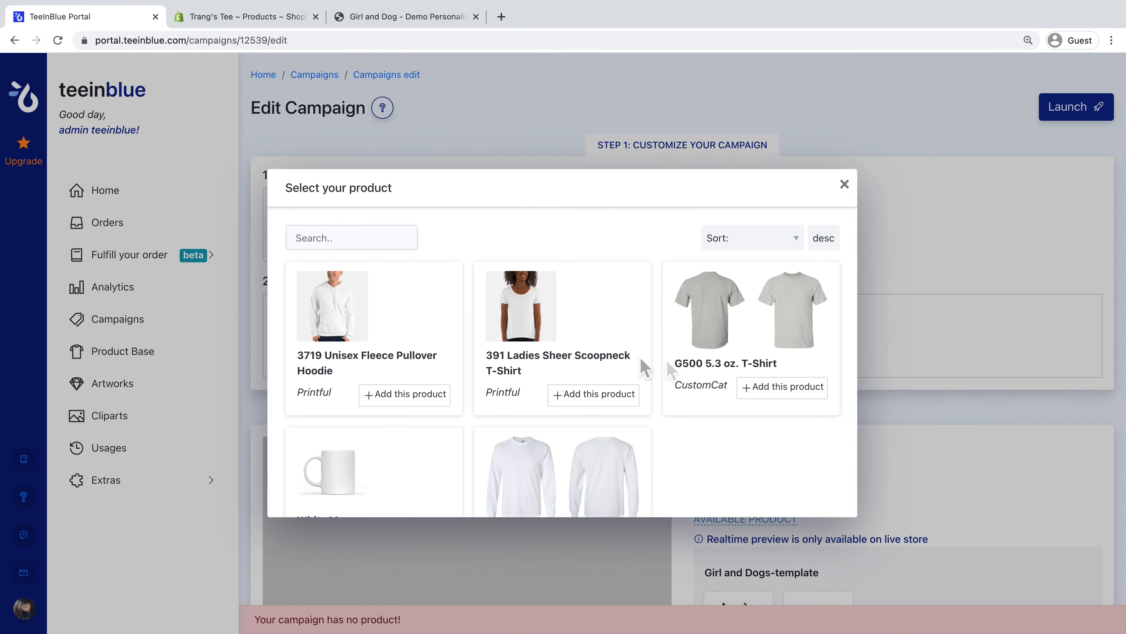
click(782, 387)
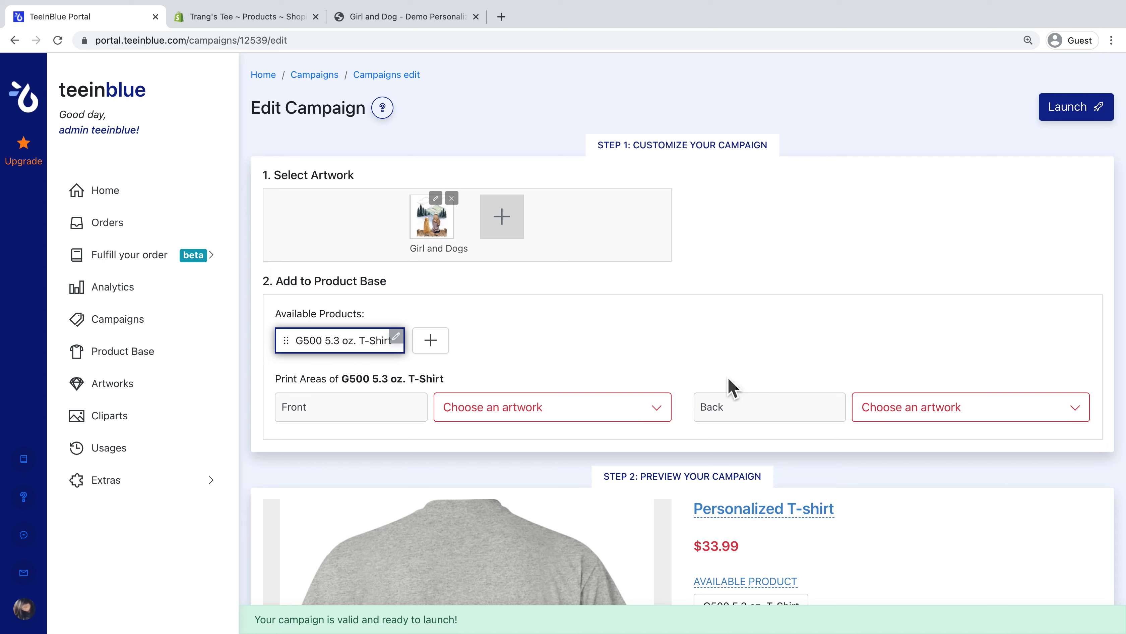
Assign Girl and Dogs to the G500 T-shirt's Front print area and a newly added Dog Quote artwork to its Back.
click(626, 412)
click(622, 426)
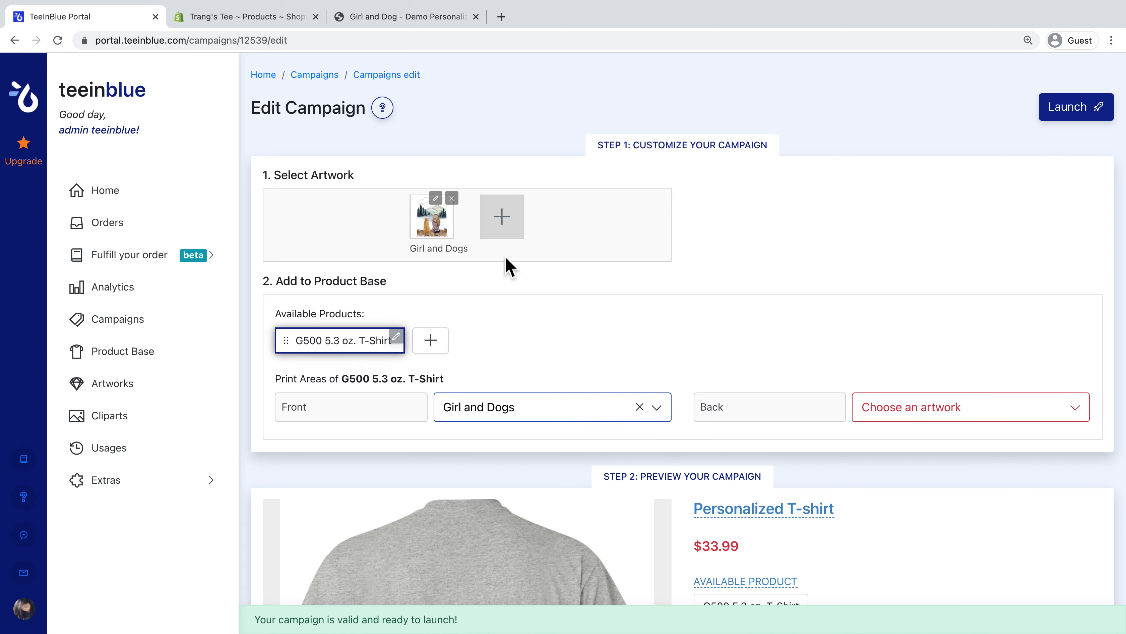
click(501, 231)
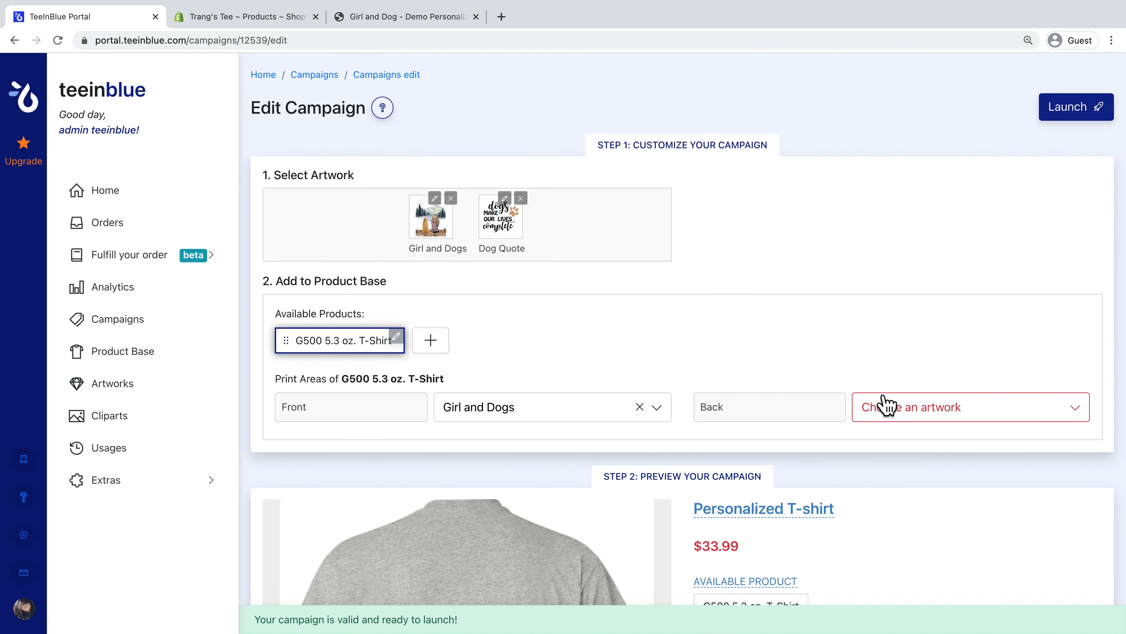
click(885, 404)
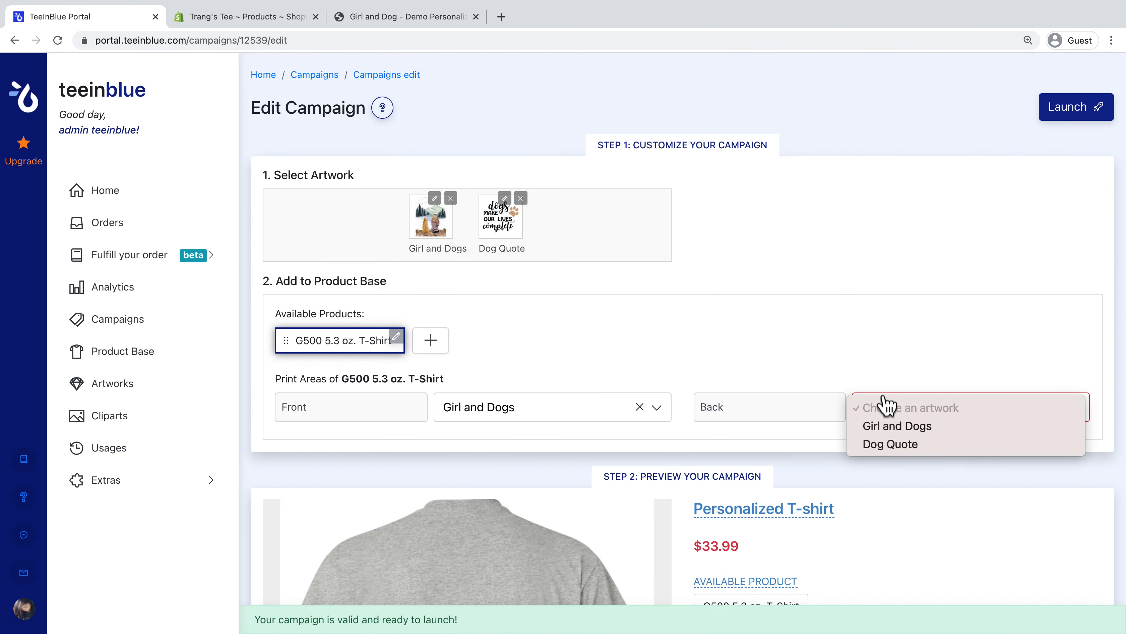
click(897, 444)
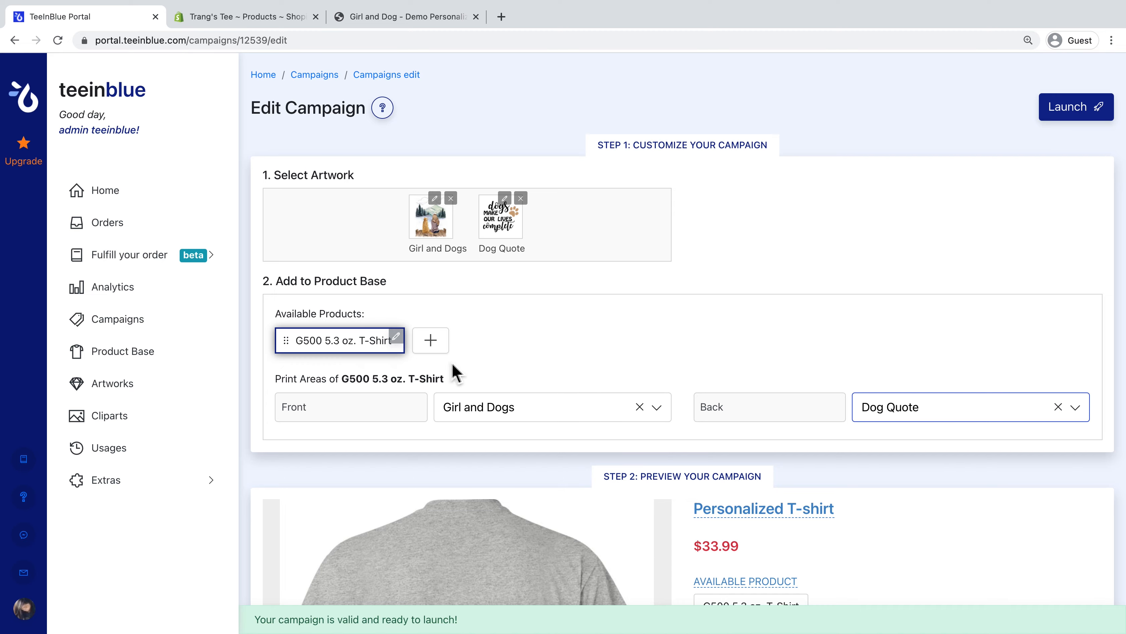
Add the 391 Ladies Sheer Scoopneck T-Shirt to the campaign and assign Girl and Dogs to its default print area.
click(440, 351)
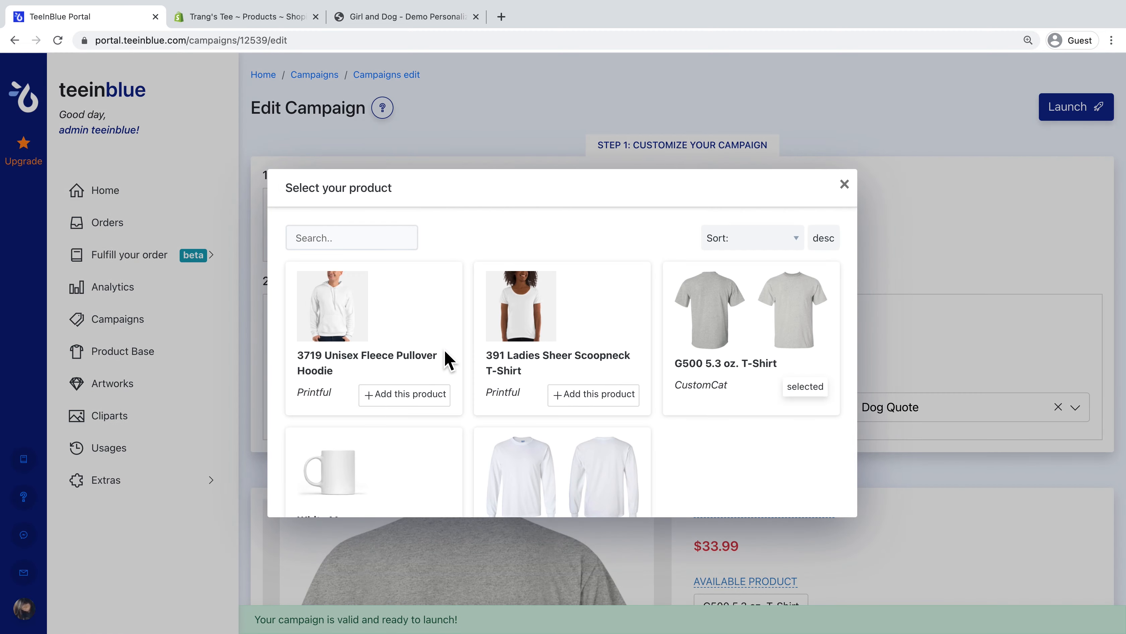
click(603, 400)
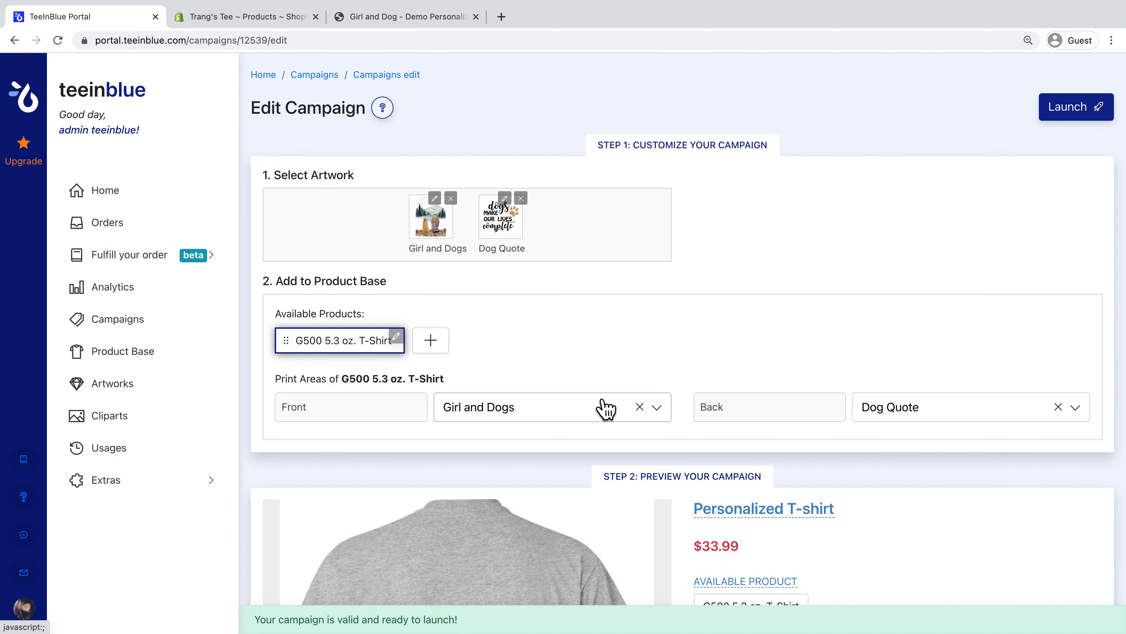
click(626, 412)
click(624, 429)
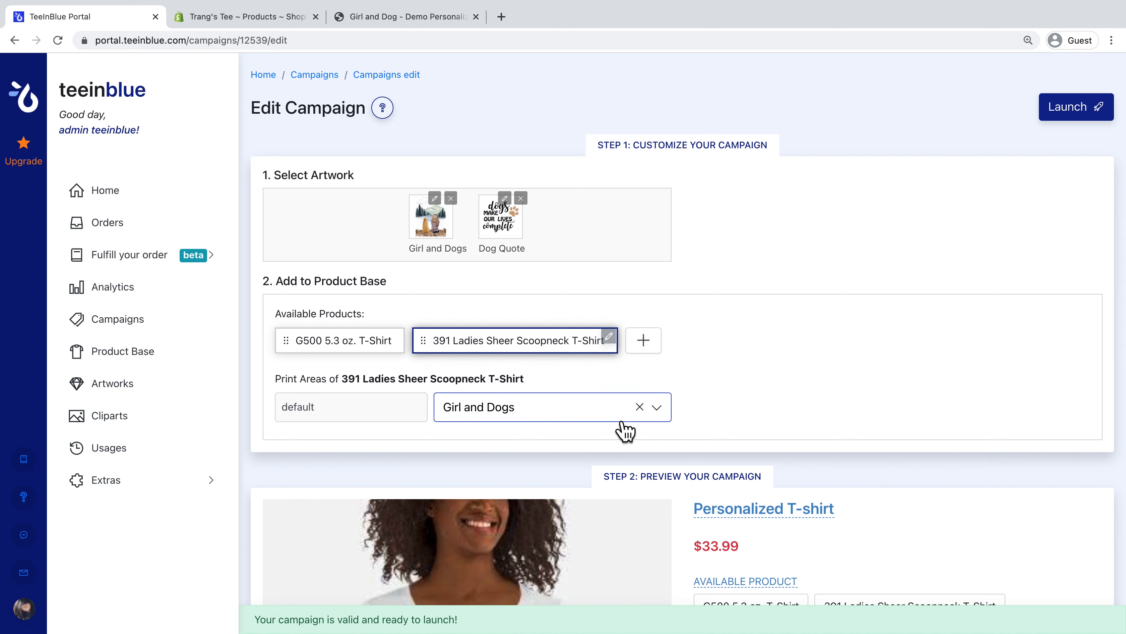
Add the 3719 Unisex Fleece Pullover Hoodie to the campaign and assign Girl and Dogs to its default print area.
click(644, 341)
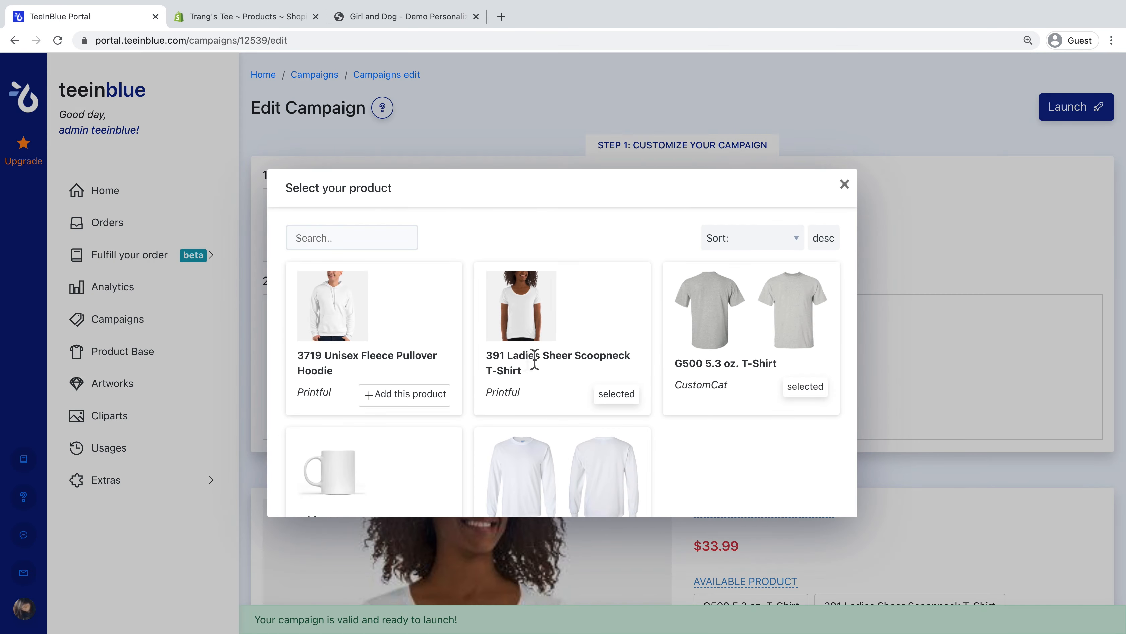
click(429, 395)
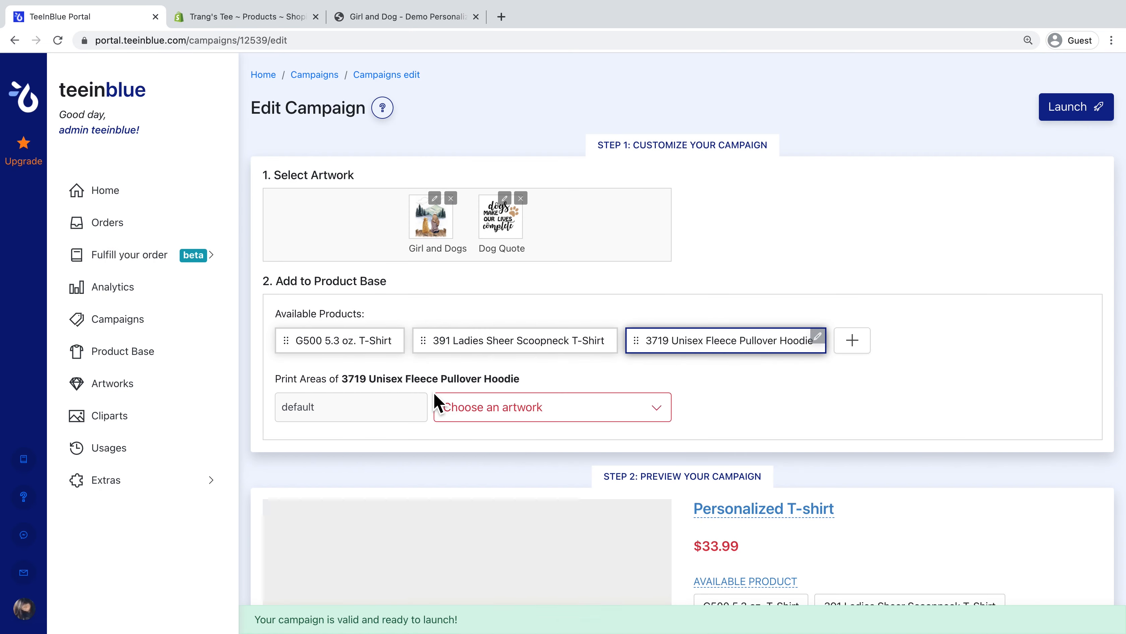
click(583, 417)
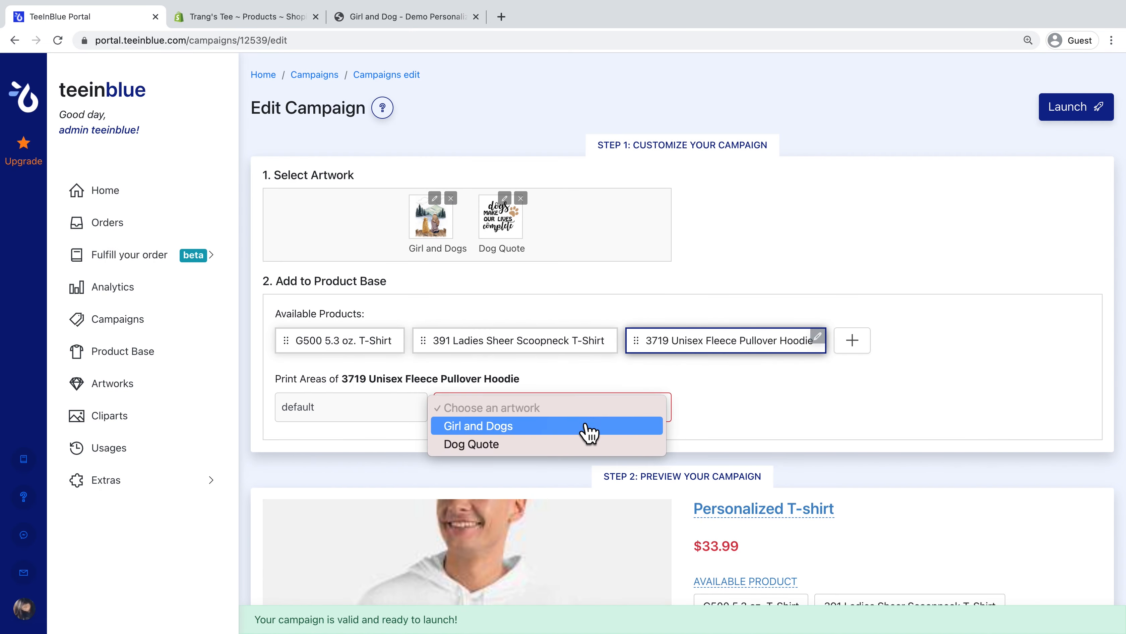
click(588, 427)
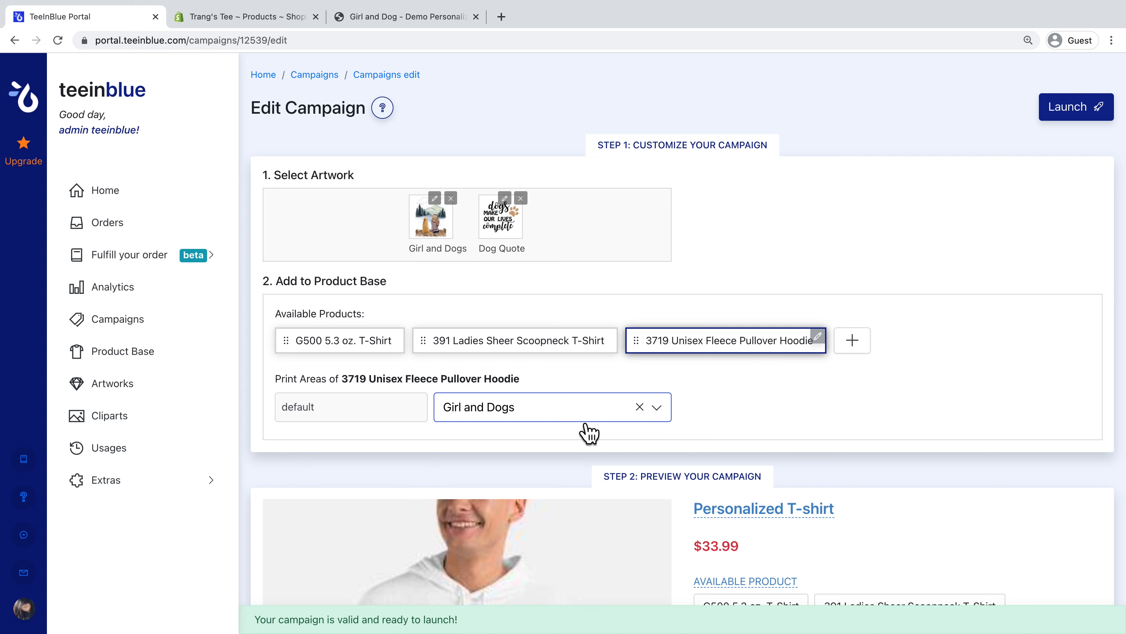
Disable Cardinal and sizes XL, 2XL and 6XL for the G500 T-shirt, enable Ash, and save the variants.
click(356, 350)
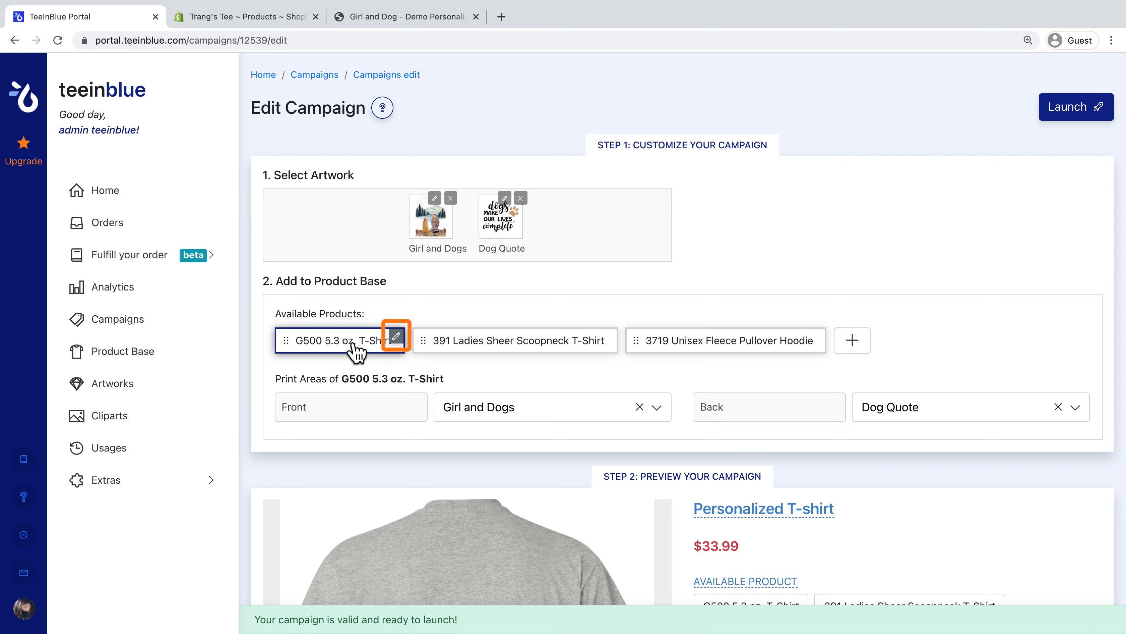
click(404, 341)
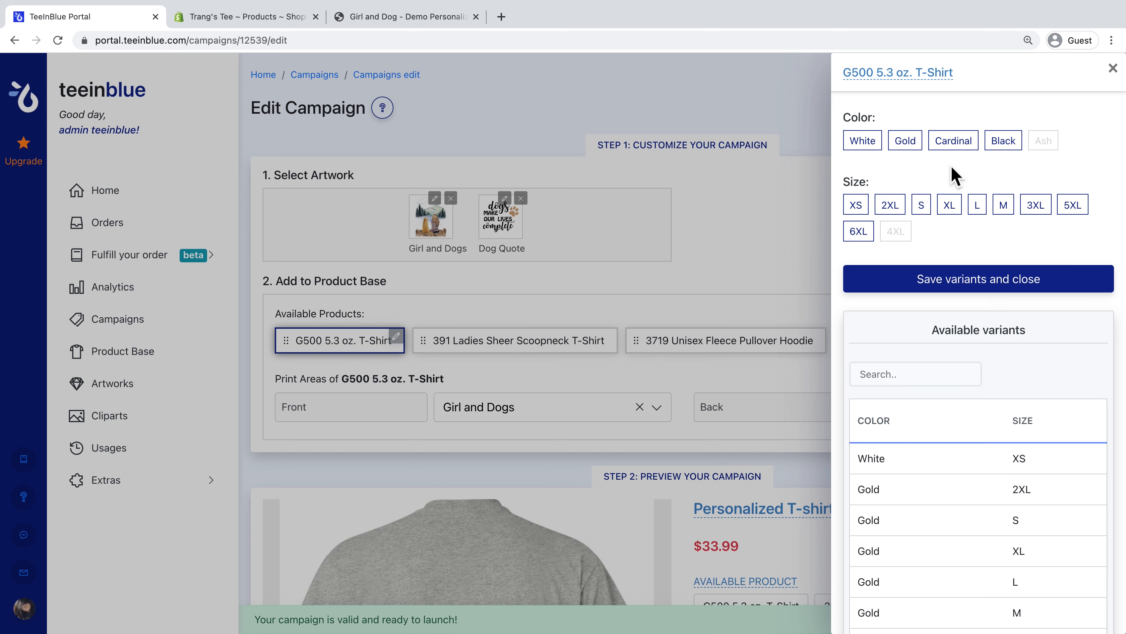
click(949, 149)
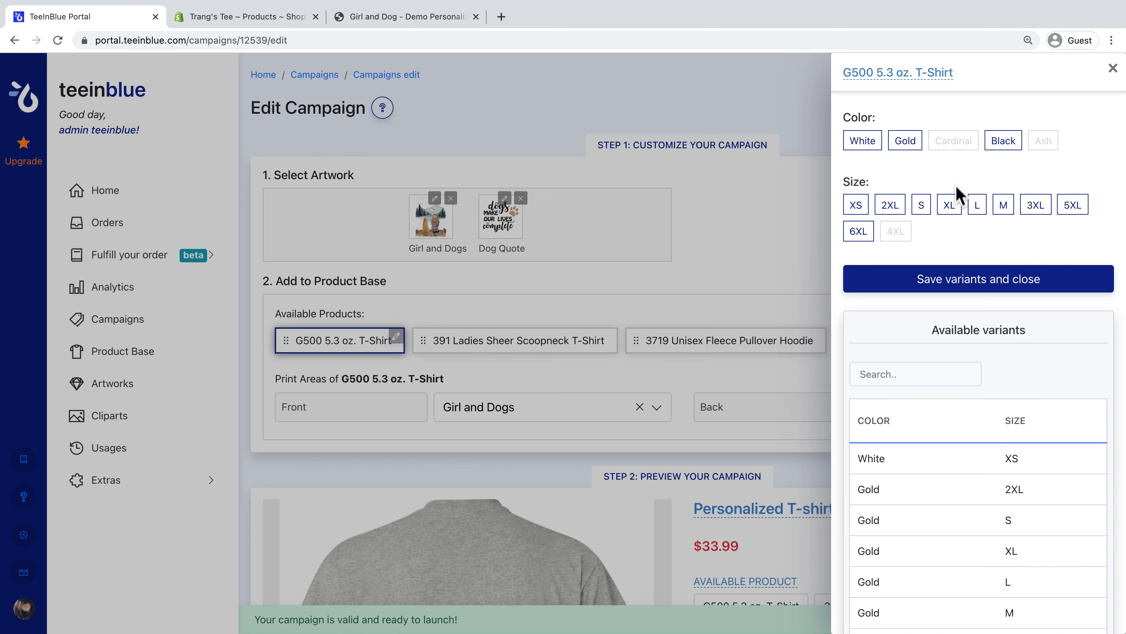
click(949, 205)
click(889, 208)
click(865, 232)
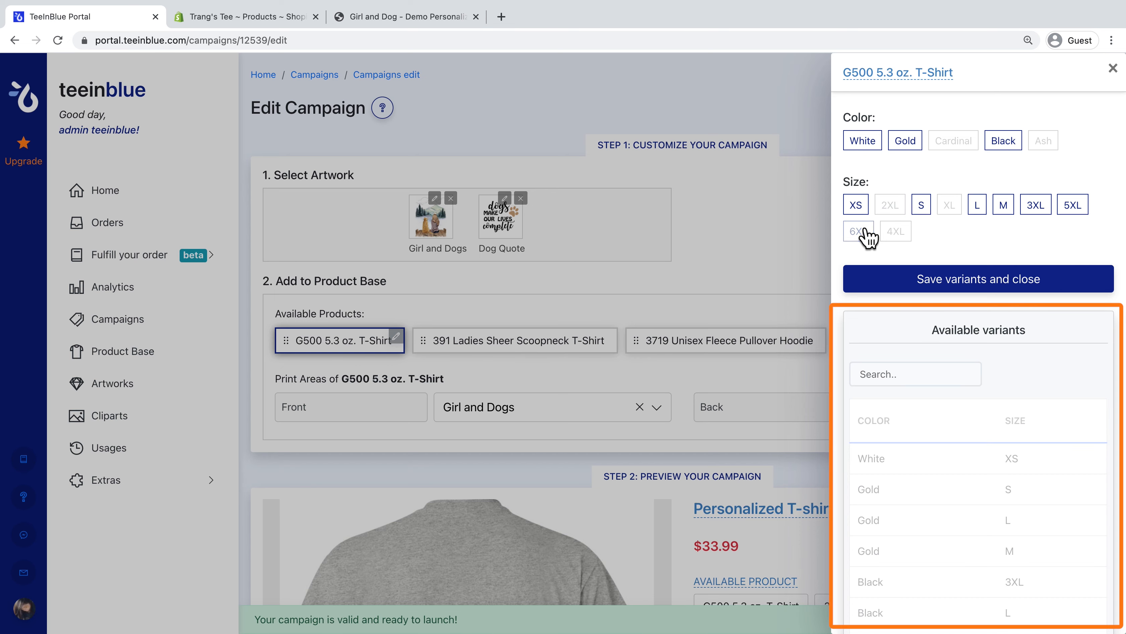
click(1034, 149)
click(1035, 282)
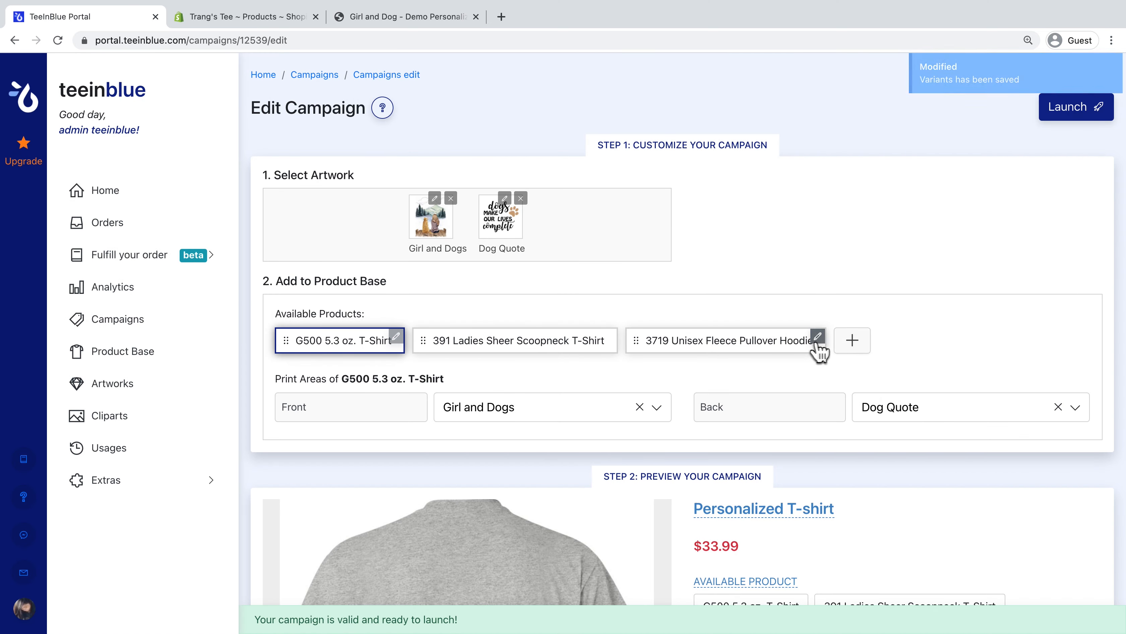
Remove the 3719 Unisex Fleece Pullover Hoodie from the campaign's available products.
click(817, 338)
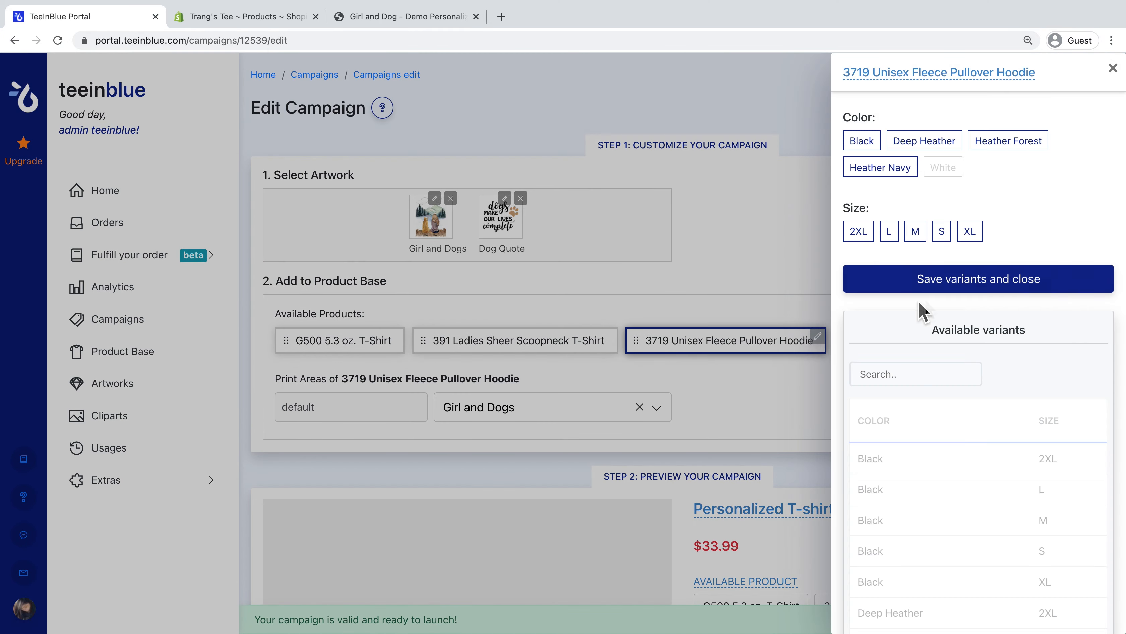
scroll(951, 297, down, 3)
scroll(1037, 304, down, 10)
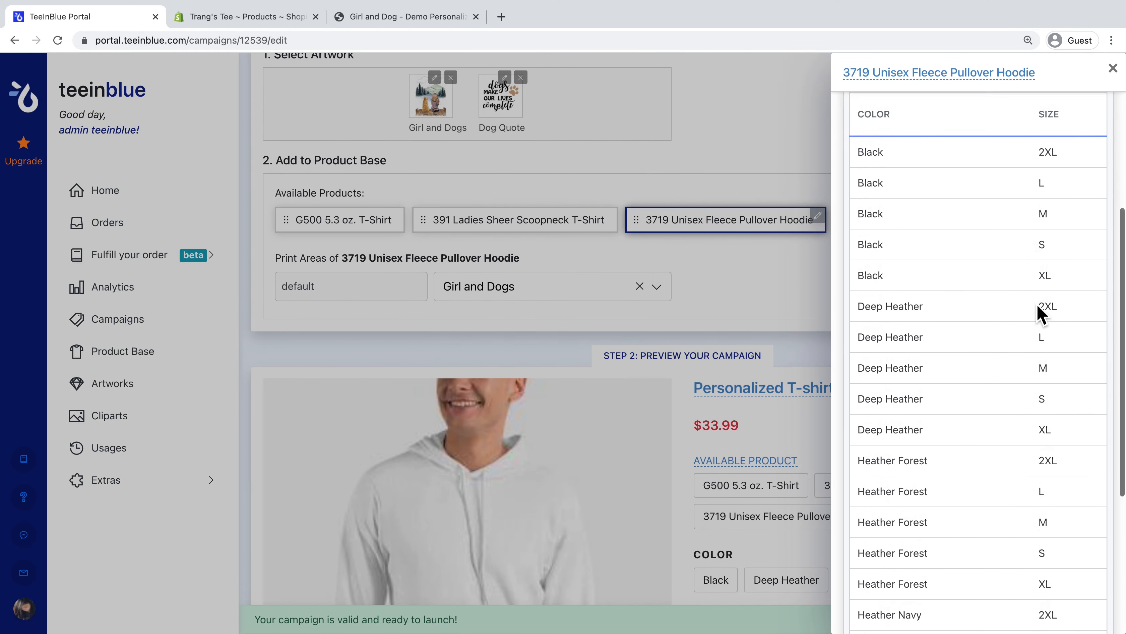
click(1020, 588)
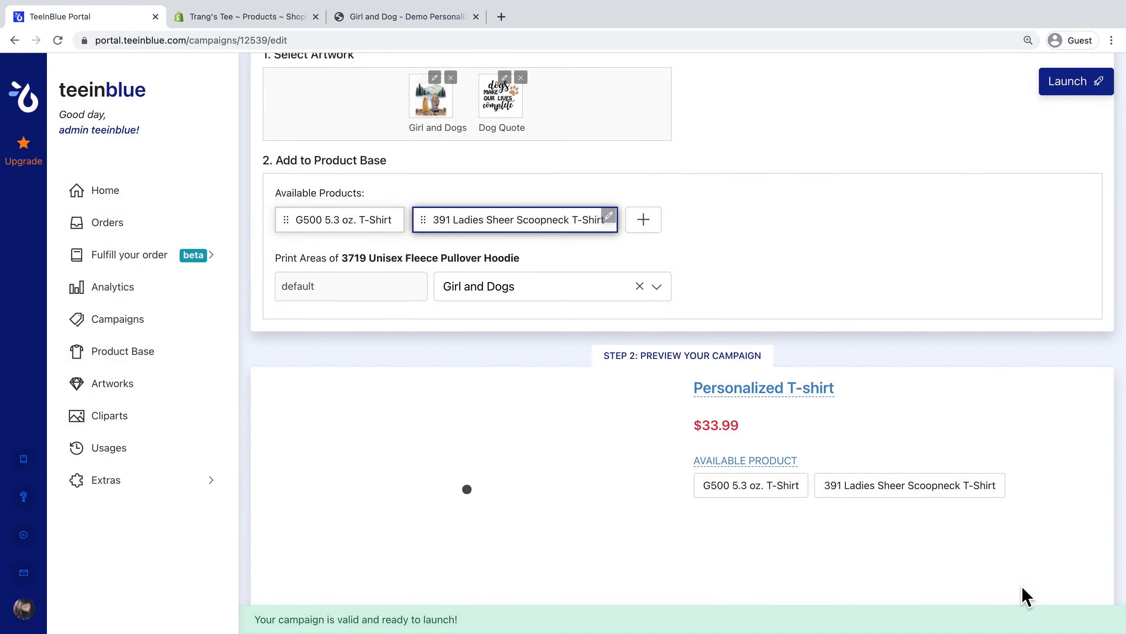
Select the G500 5.3 oz. T-Shirt and change the campaign title to "Personalized T-shirt for Dog Lovers".
scroll(790, 324, up, 2)
scroll(792, 332, up, 1)
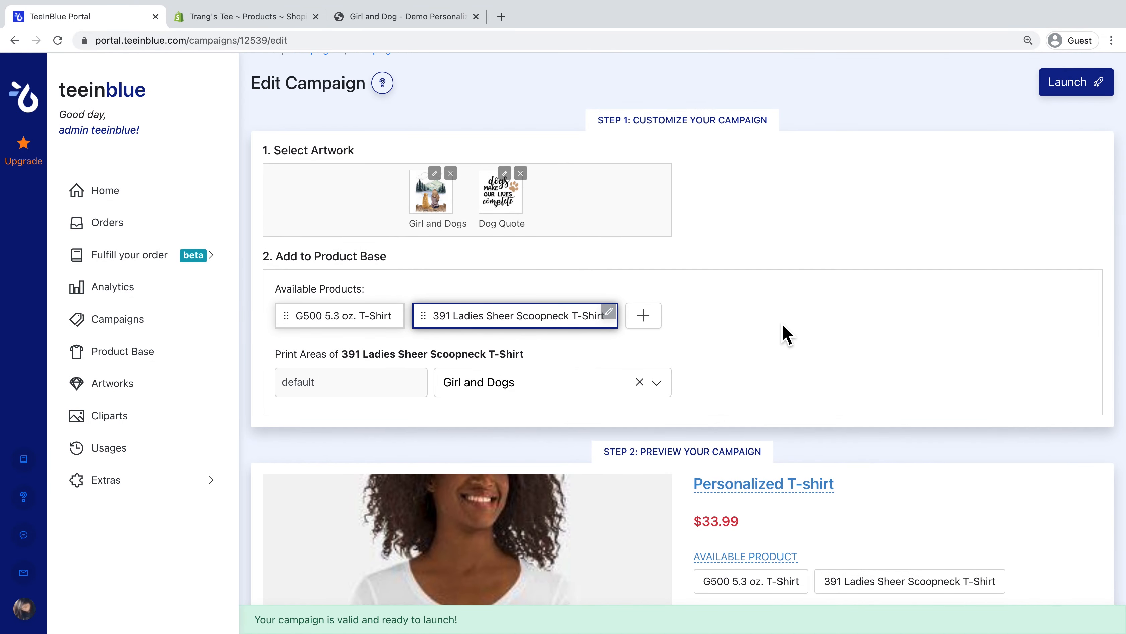
click(339, 319)
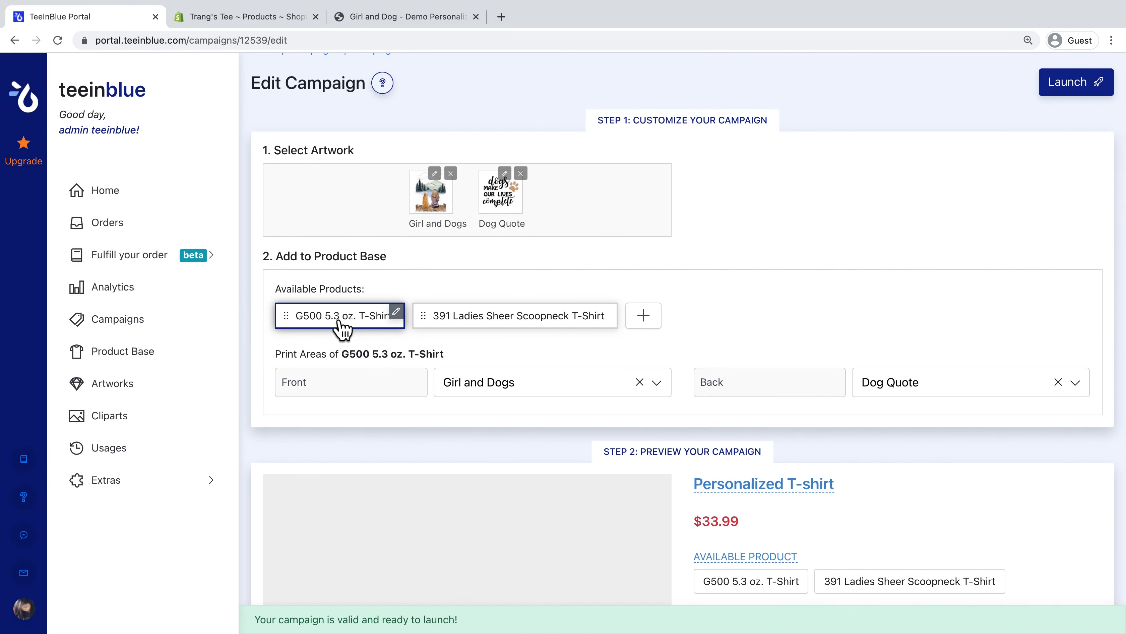
scroll(489, 361, down, 5)
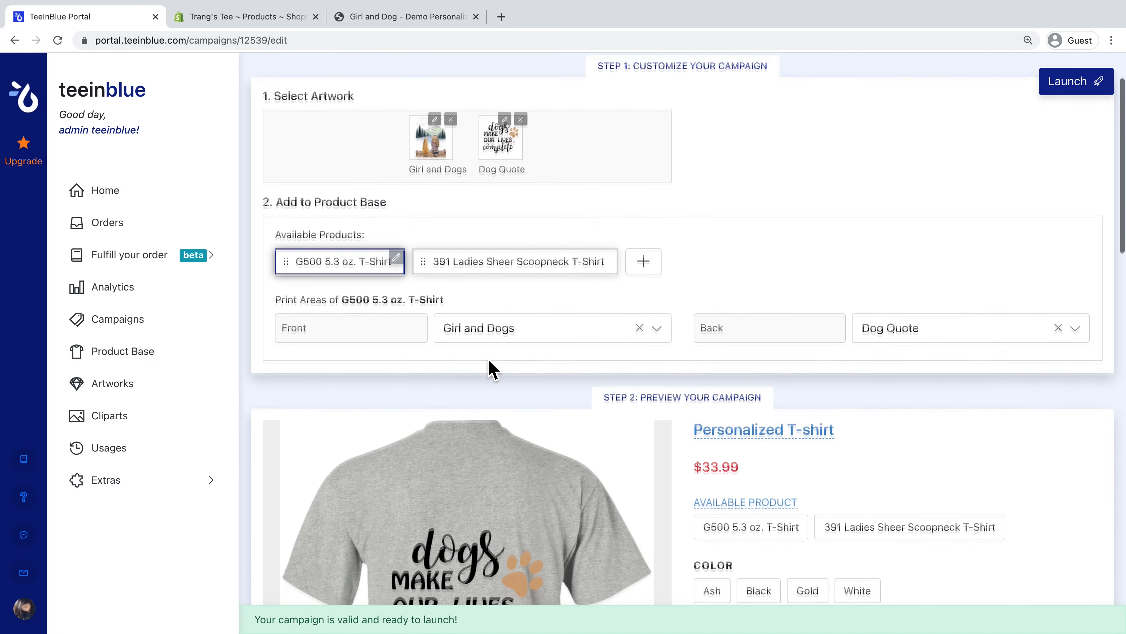
scroll(489, 358, down, 3)
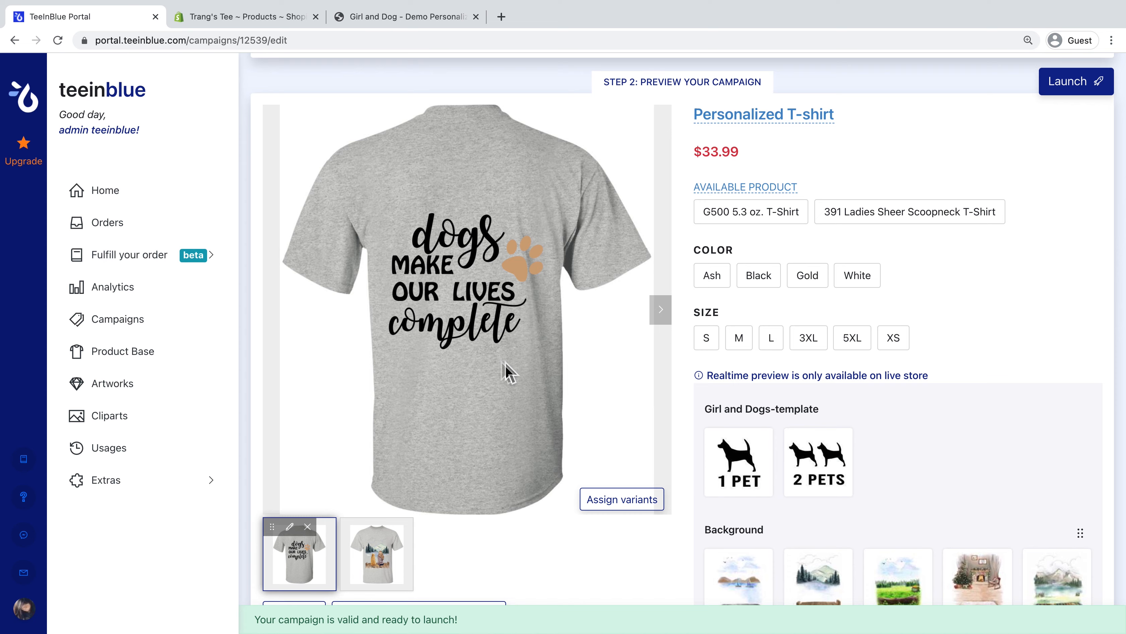
click(776, 127)
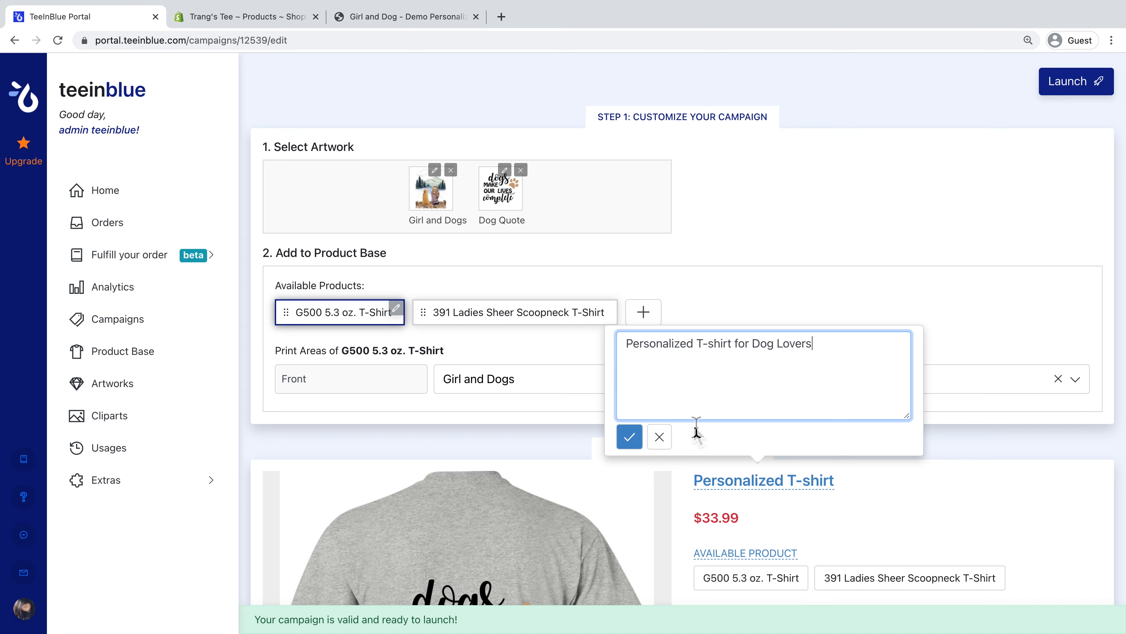
click(635, 443)
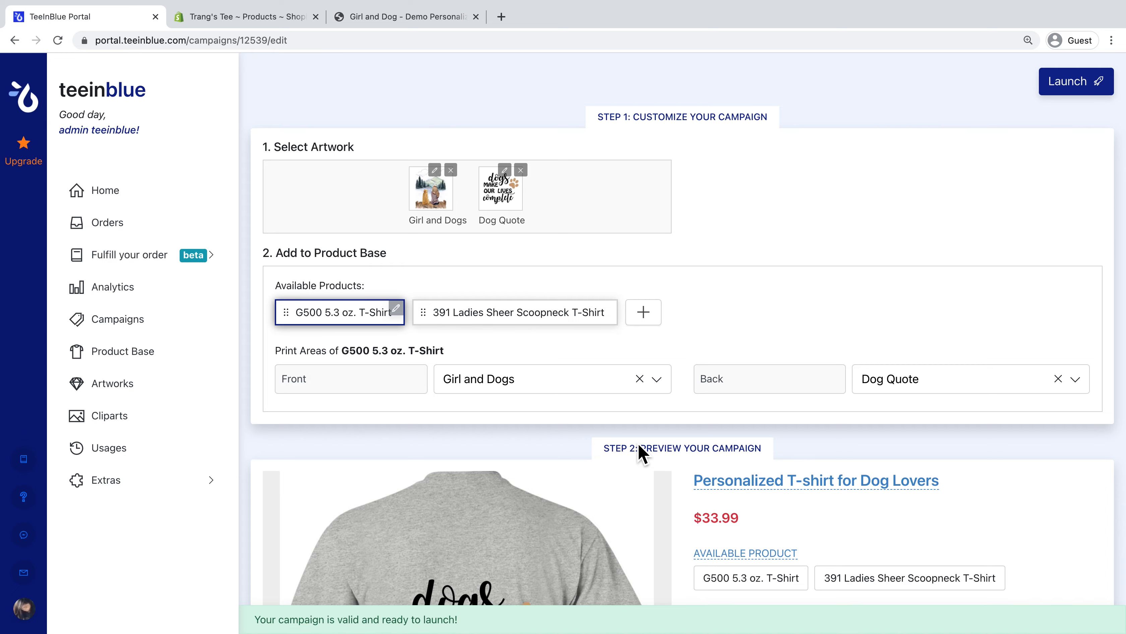
Rename the Available Product label in the campaign preview to "Available in".
scroll(640, 453, down, 3)
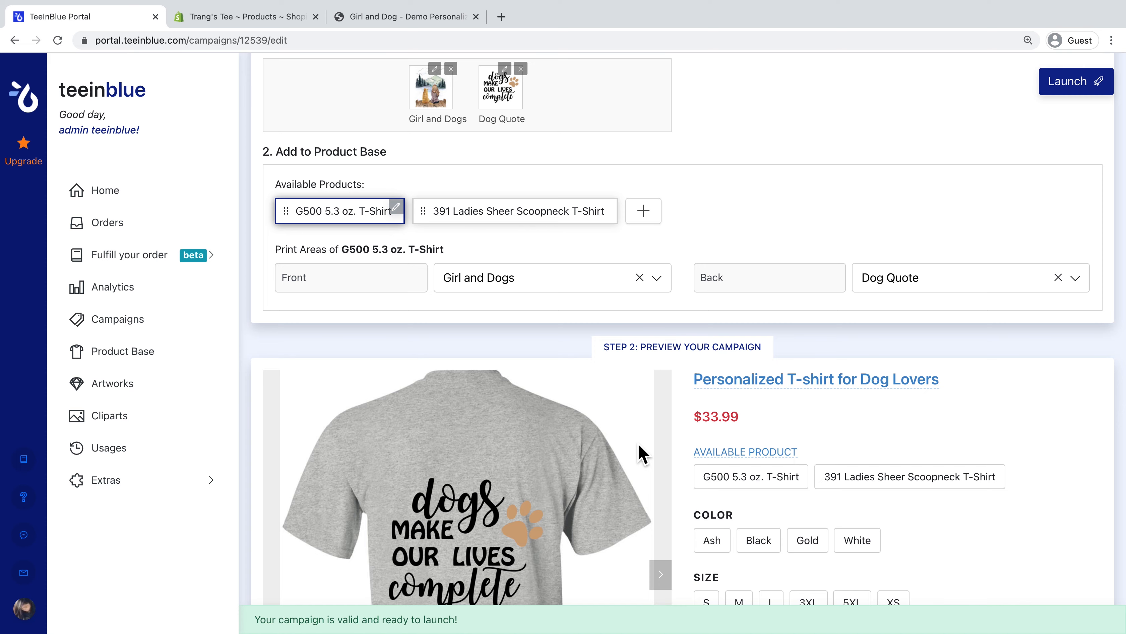
scroll(640, 452, down, 2)
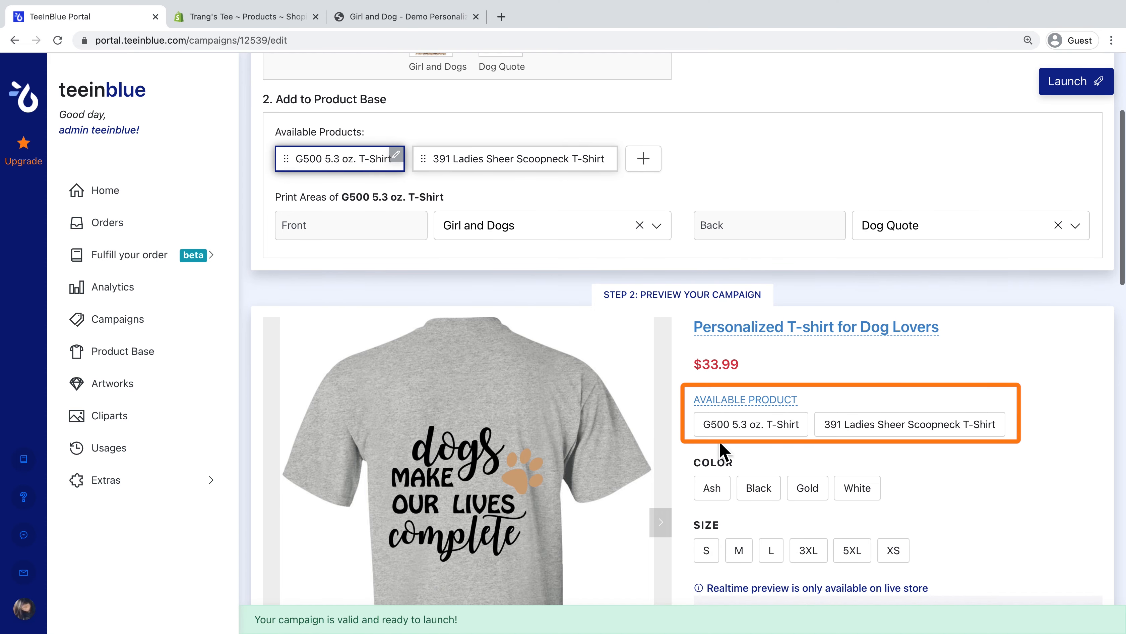
click(735, 431)
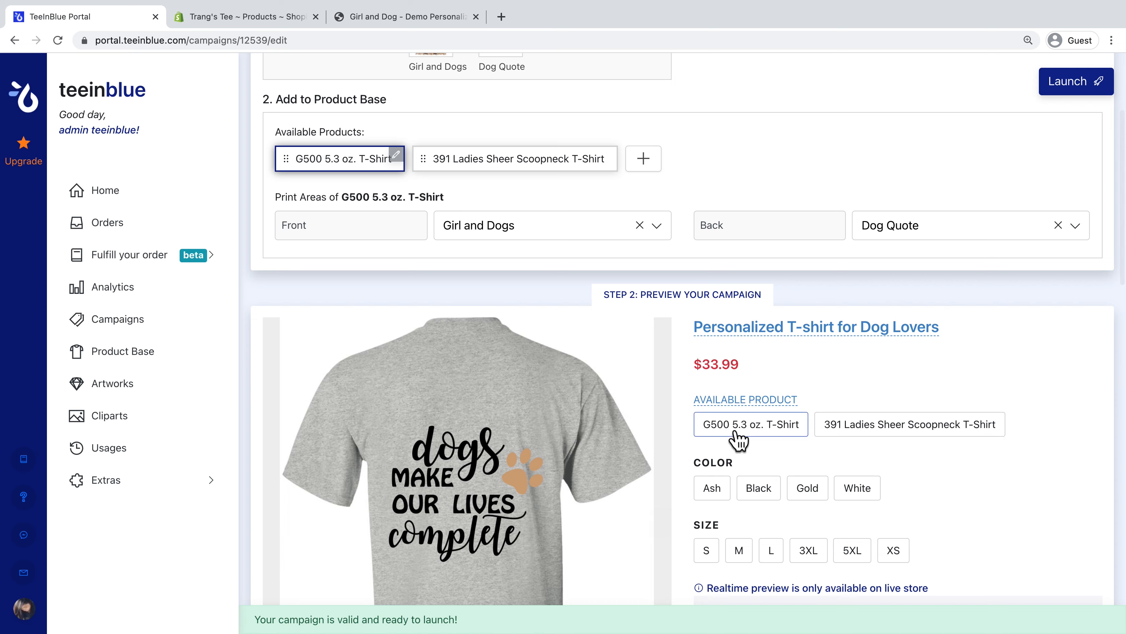
click(739, 401)
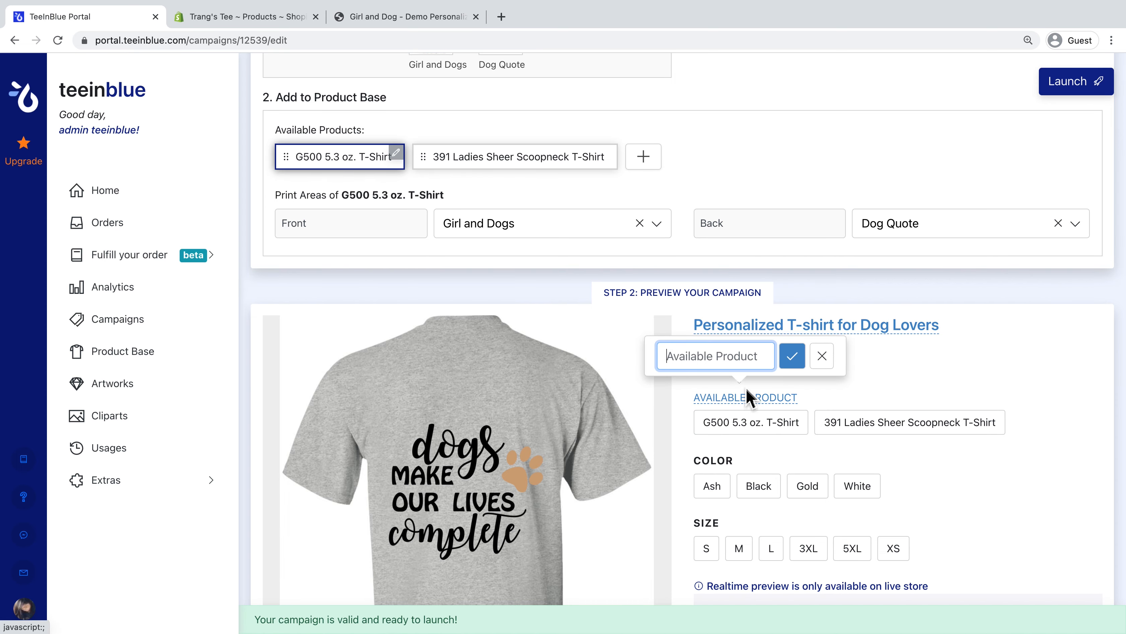
text(Available in)
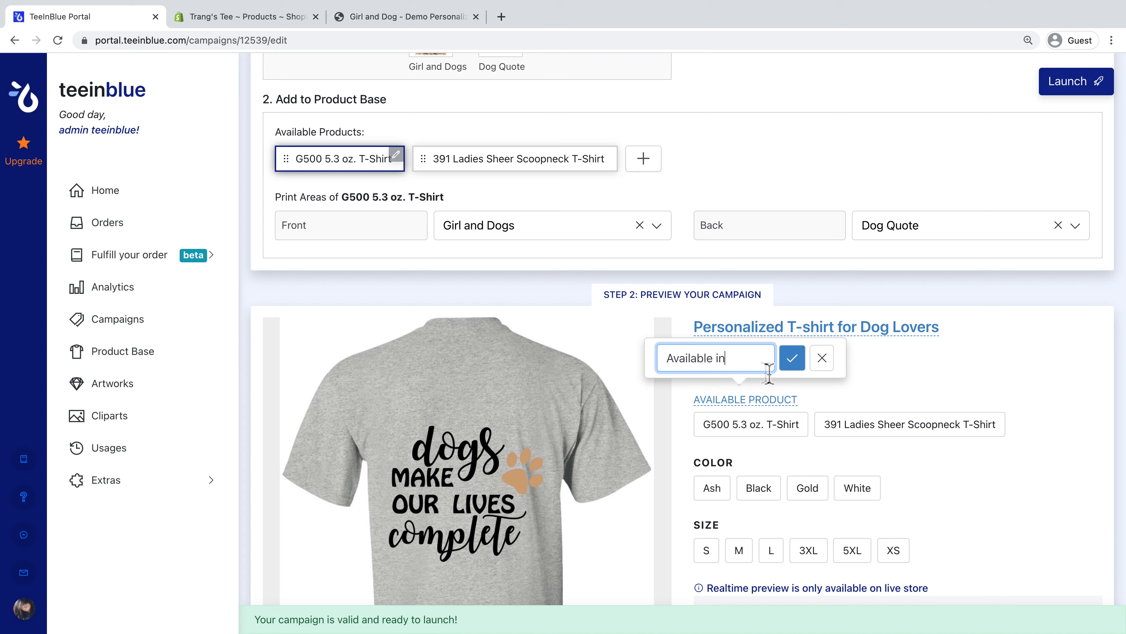
click(792, 359)
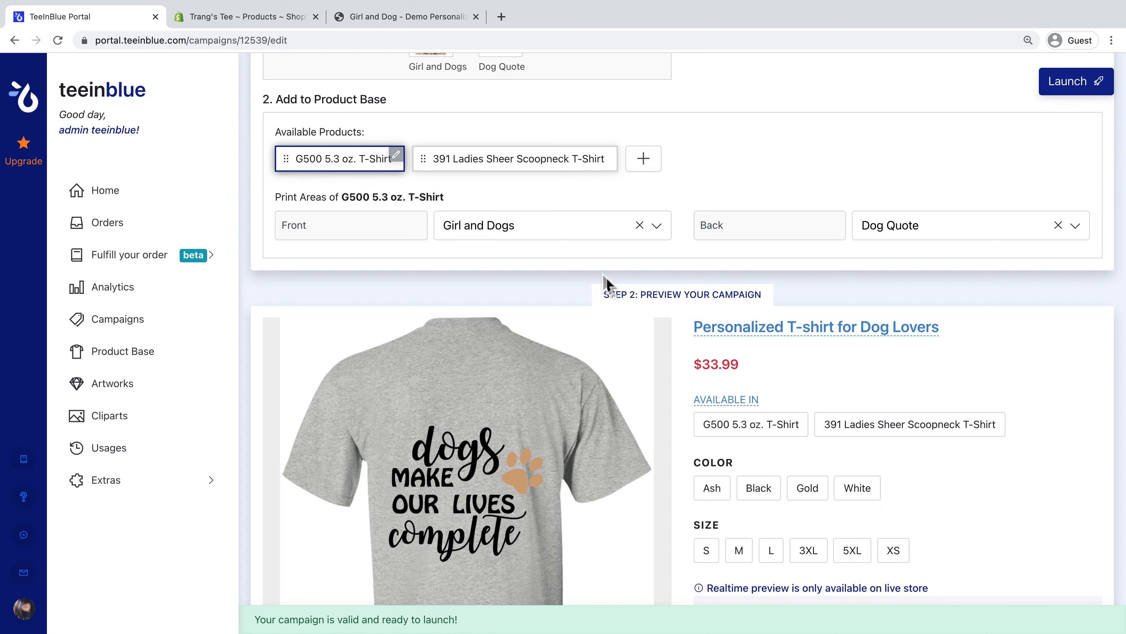
Preview the campaign for the 391 Ladies Sheer Scoopneck T-Shirt, and switch back to the G500 5.3 oz. T-Shirt.
click(506, 171)
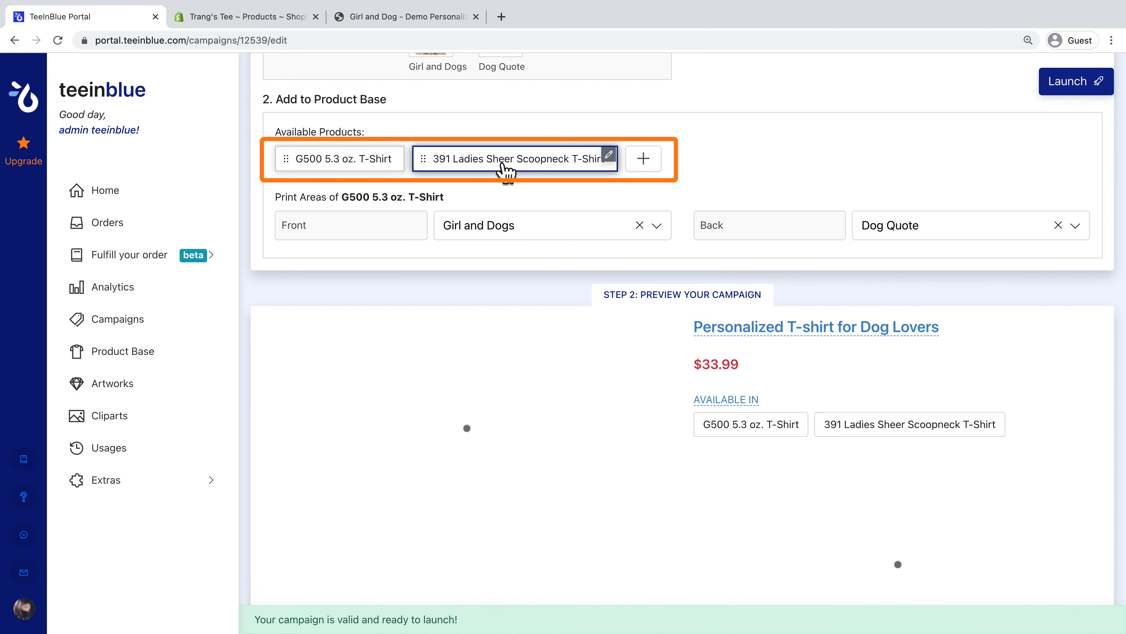
scroll(558, 218, down, 1)
scroll(559, 218, down, 1)
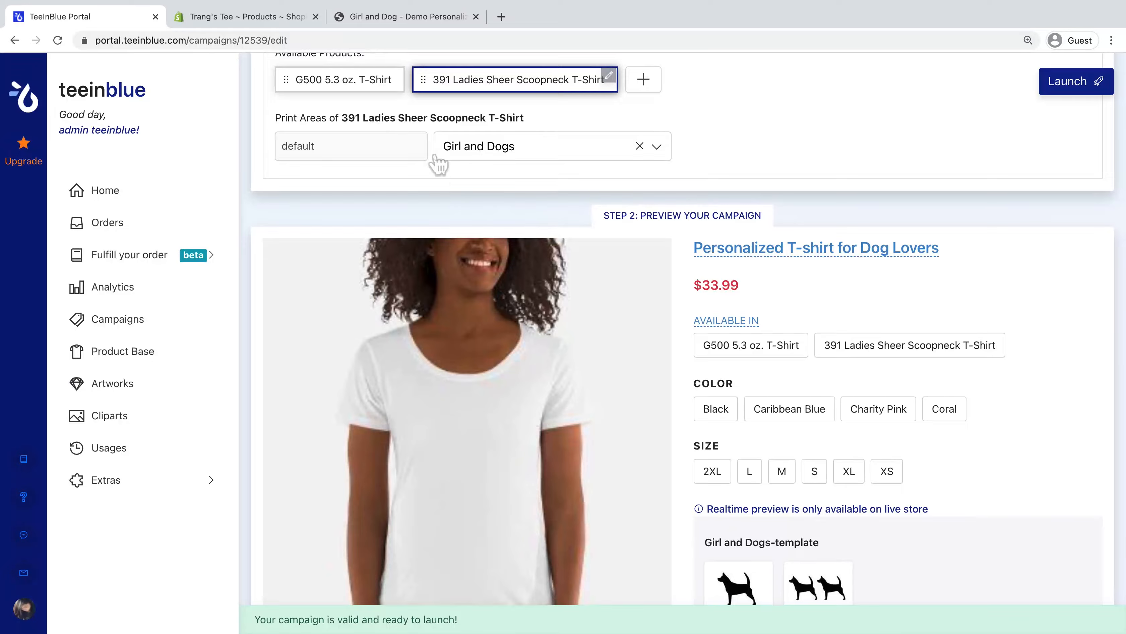
click(346, 84)
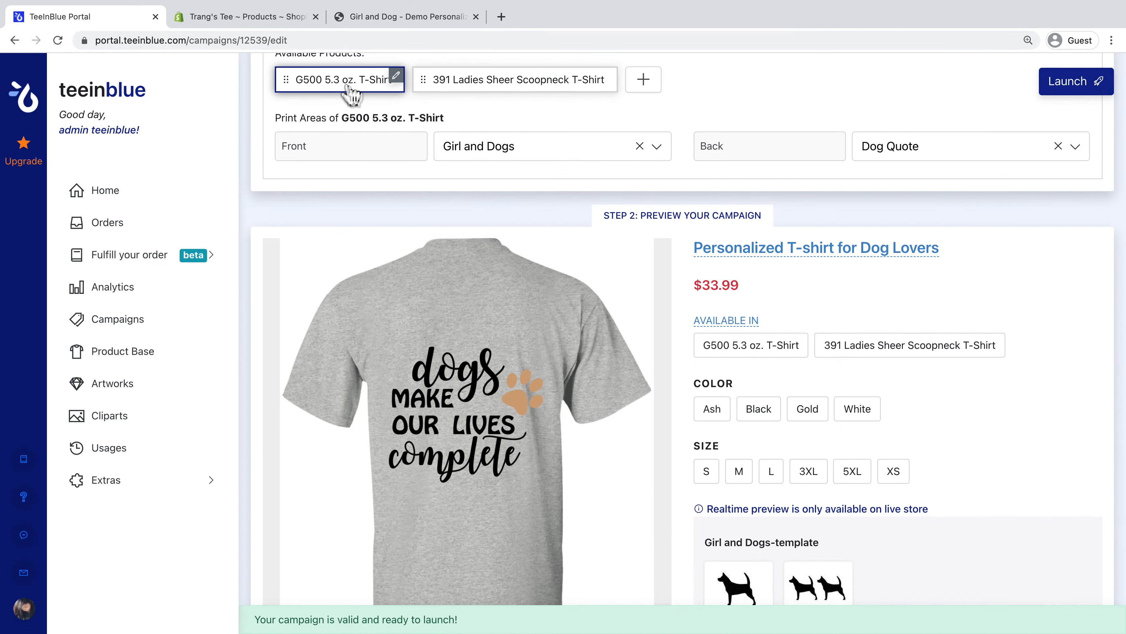
Reorder the personalization fields so Girl Name and Dog Name come directly after Girl Hair, ahead of Dog Breed.
scroll(896, 388, down, 6)
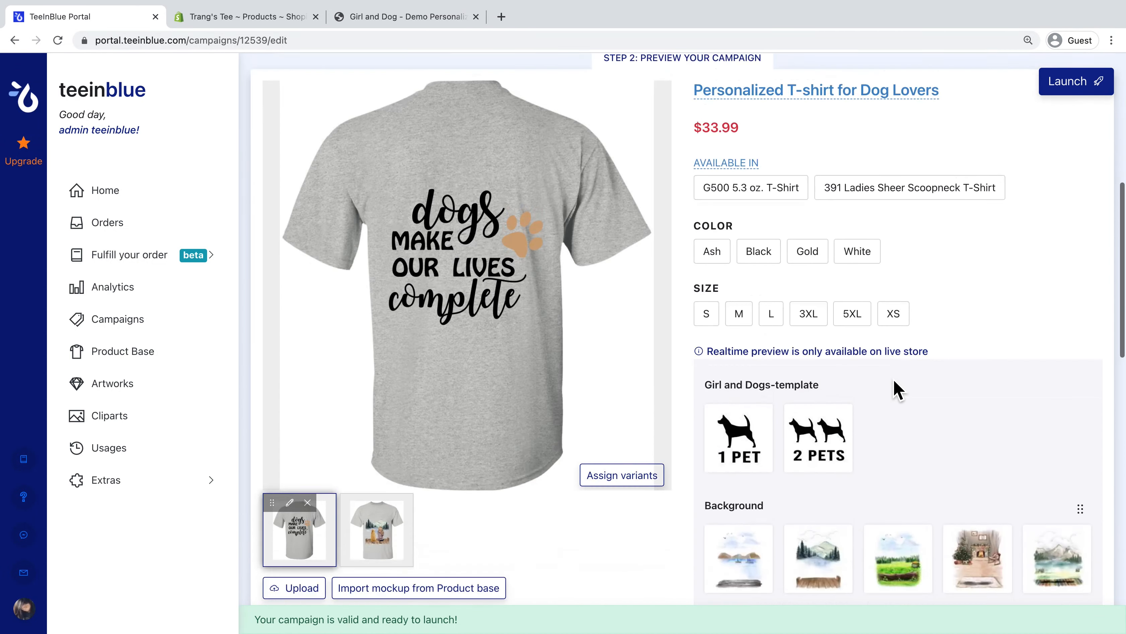
scroll(924, 401, down, 2)
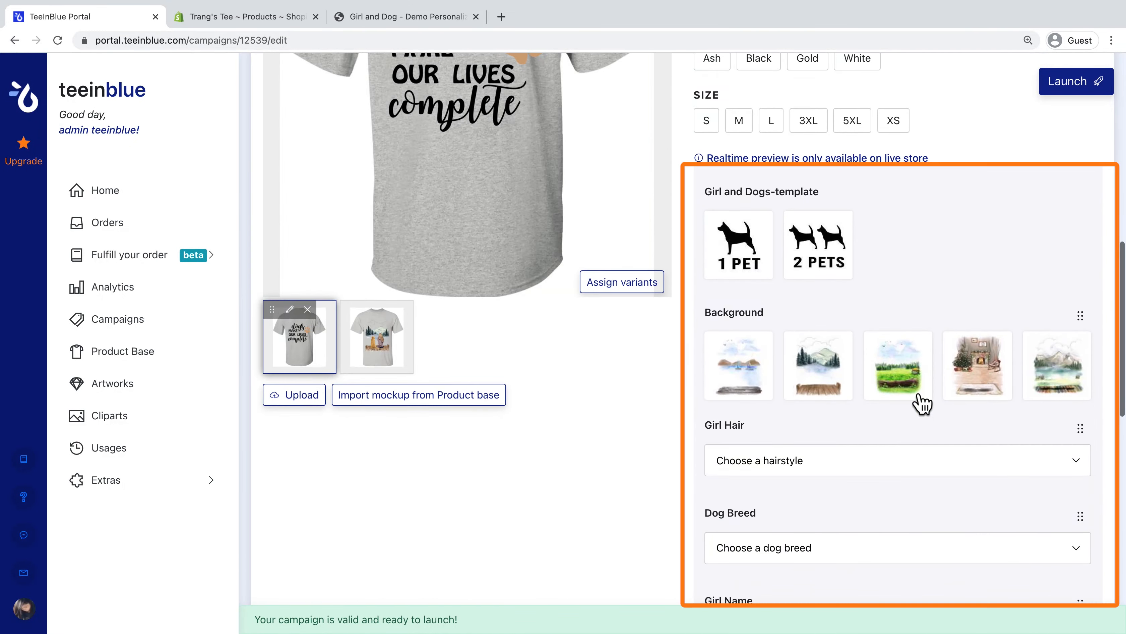
scroll(922, 403, down, 4)
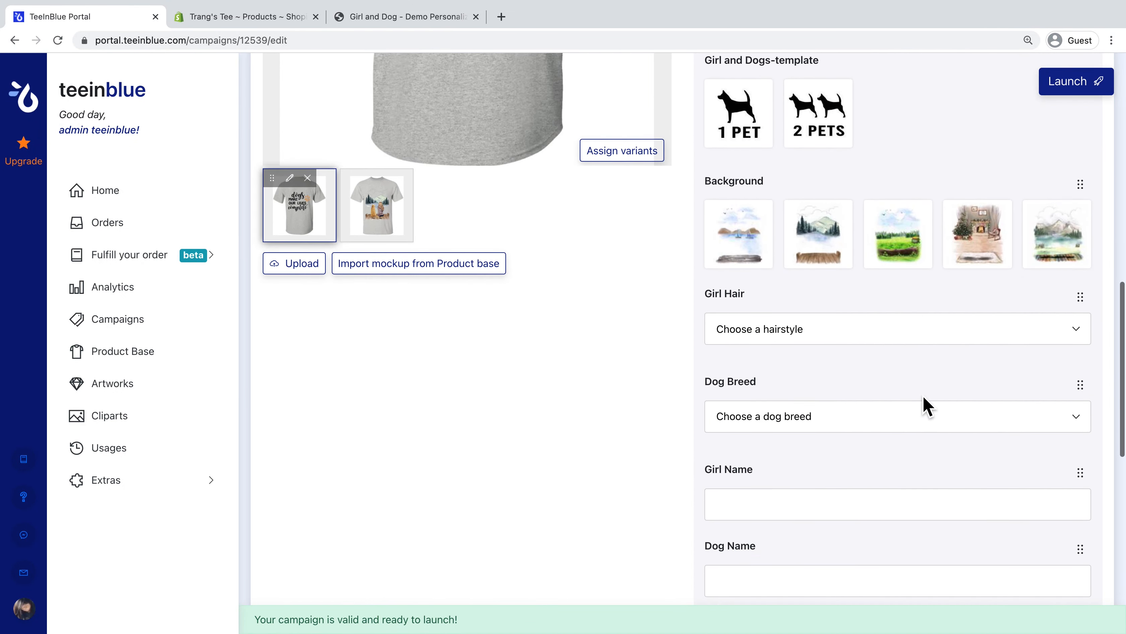
scroll(922, 404, up, 3)
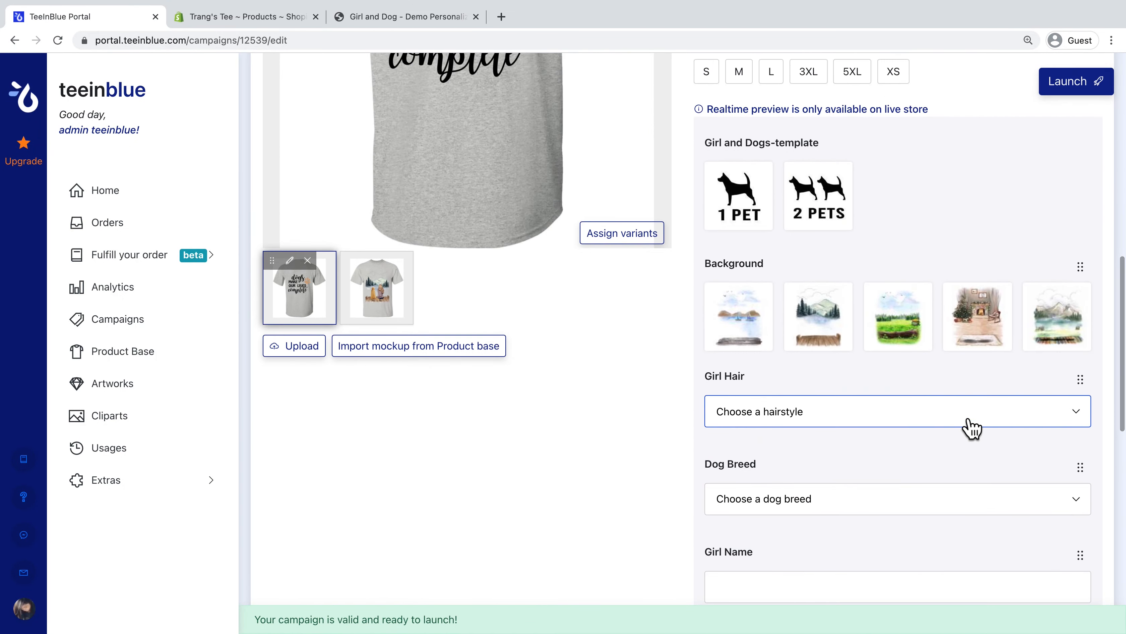
drag(1080, 555, 1079, 411)
scroll(1080, 475, down, 4)
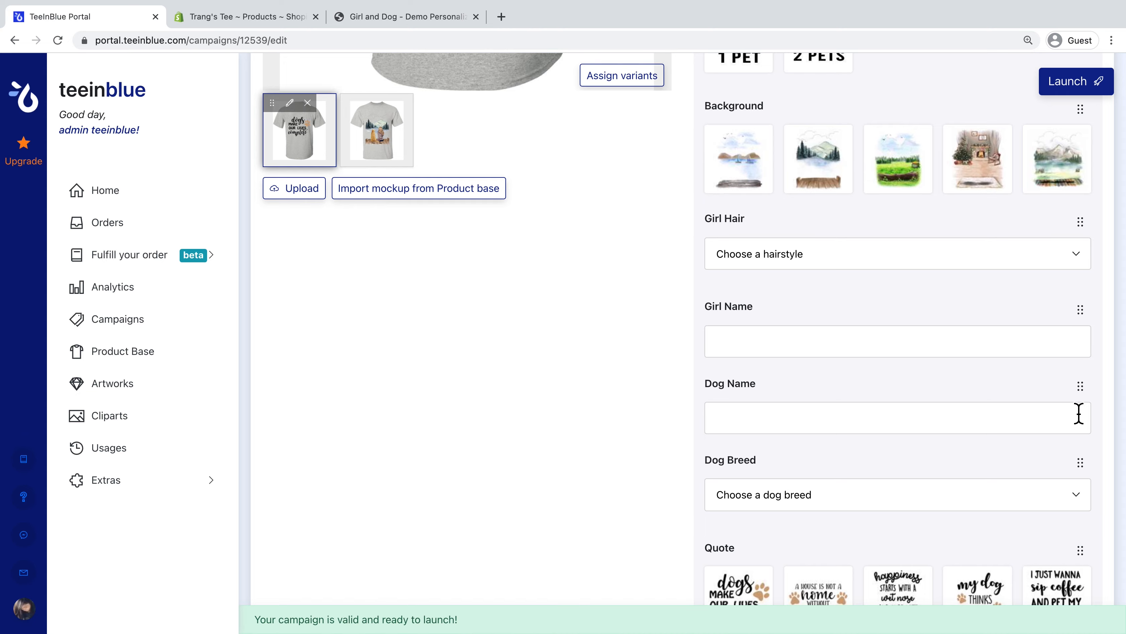
Reorder the G500 mockups so the front Girl and Dogs mockup comes before the back quote mockup.
scroll(1078, 414, up, 10)
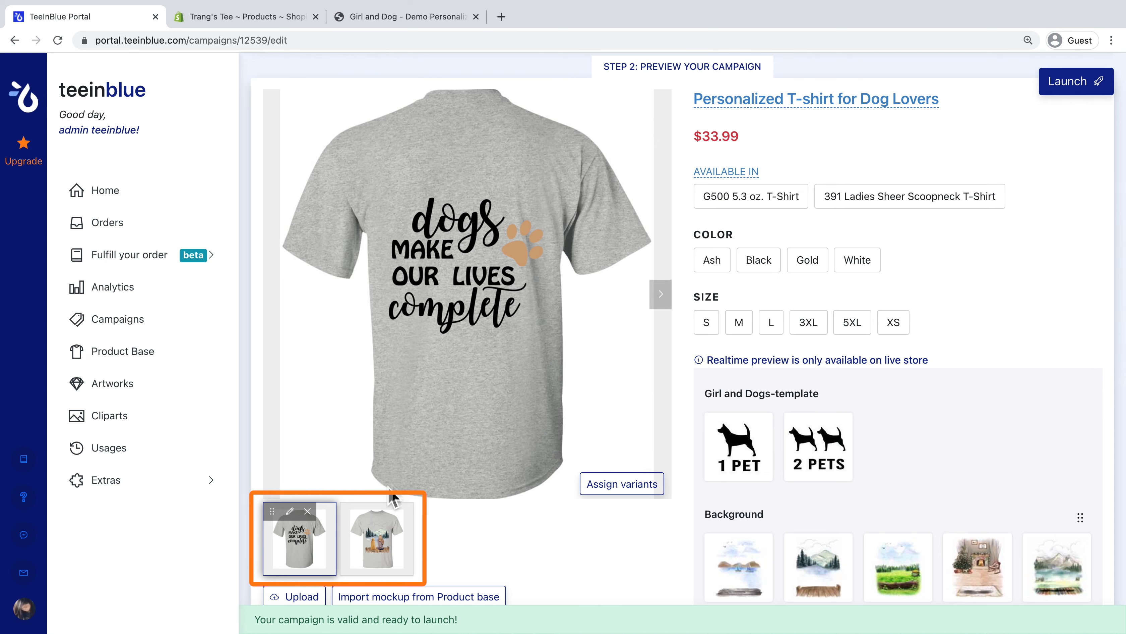
drag(345, 521, 291, 529)
scroll(294, 528, down, 1)
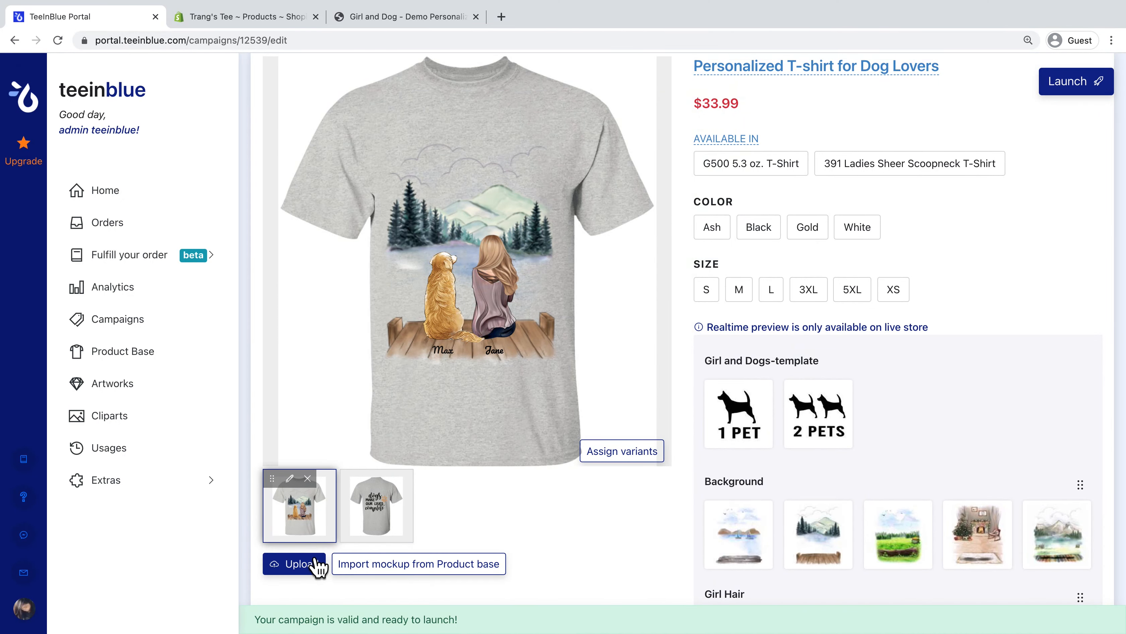
Upload black-tshirt.jpg from the resource folder as a new mockup for the G500 T-shirt.
click(306, 563)
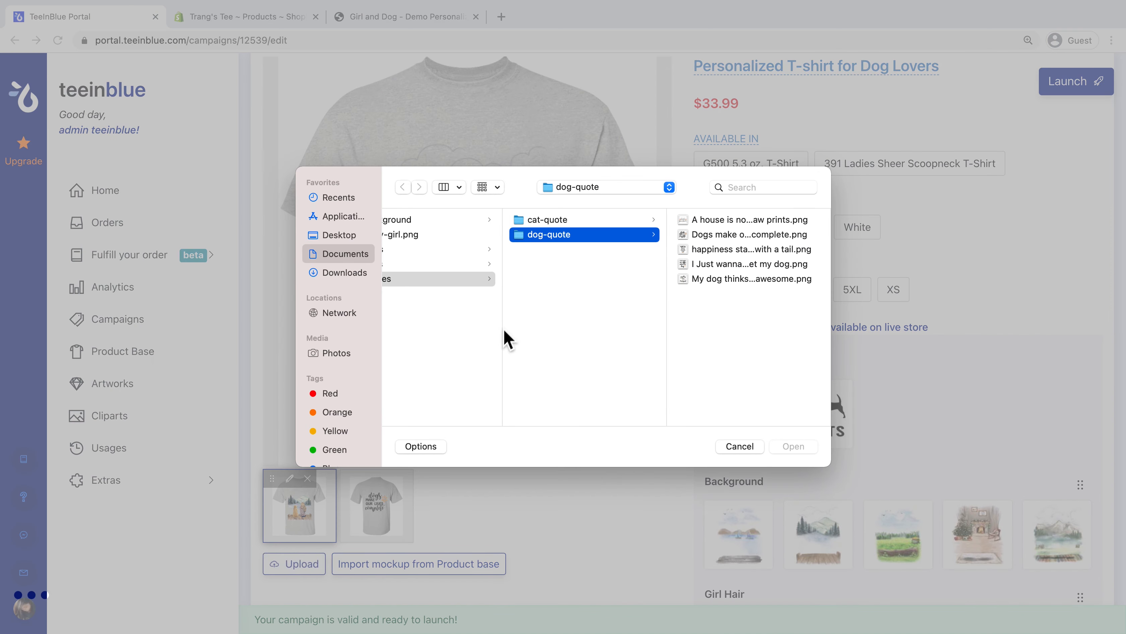
scroll(503, 335, left, 5)
click(465, 265)
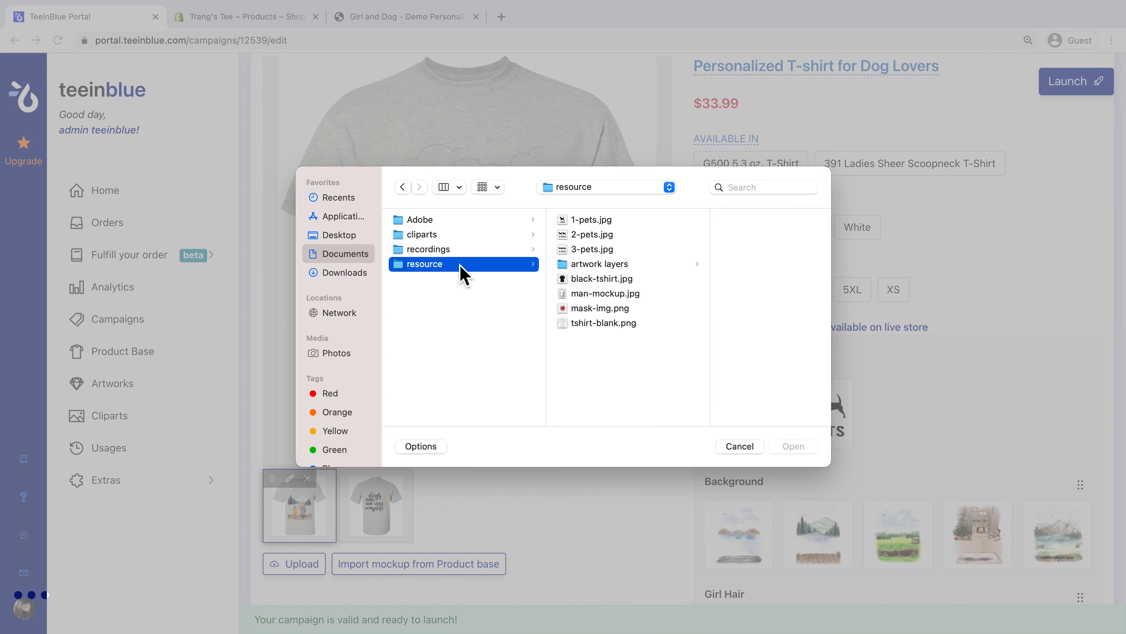
click(596, 279)
double_click(595, 280)
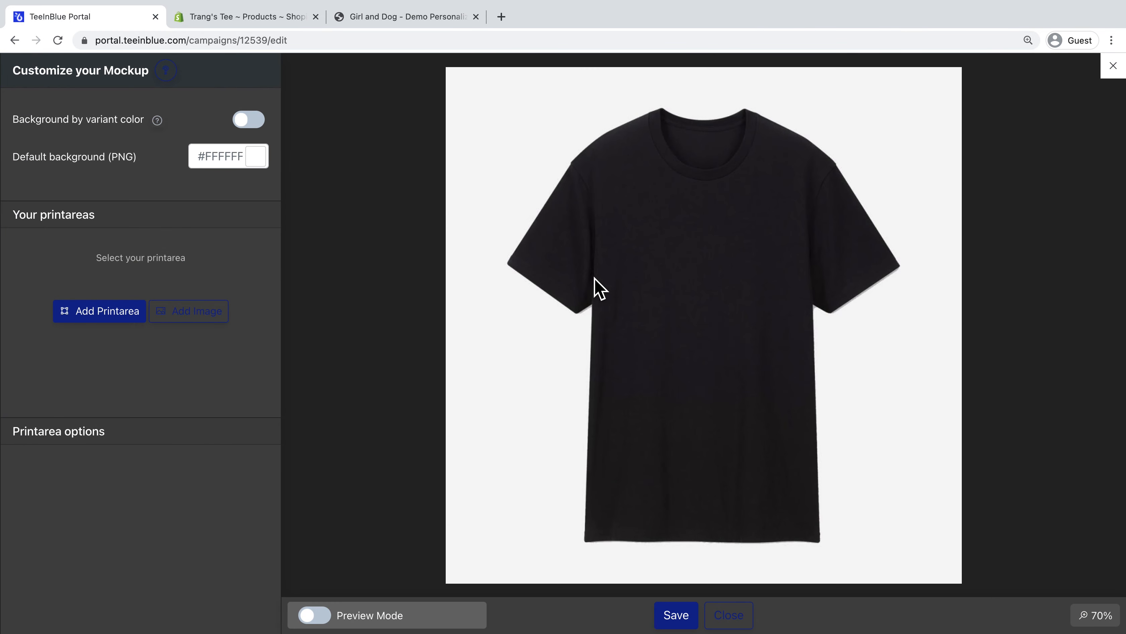
Add the Front printarea to the black T-shirt mockup, fit it centrally over the shirt's body, preview the artwork, and save the mockup.
click(115, 316)
click(120, 348)
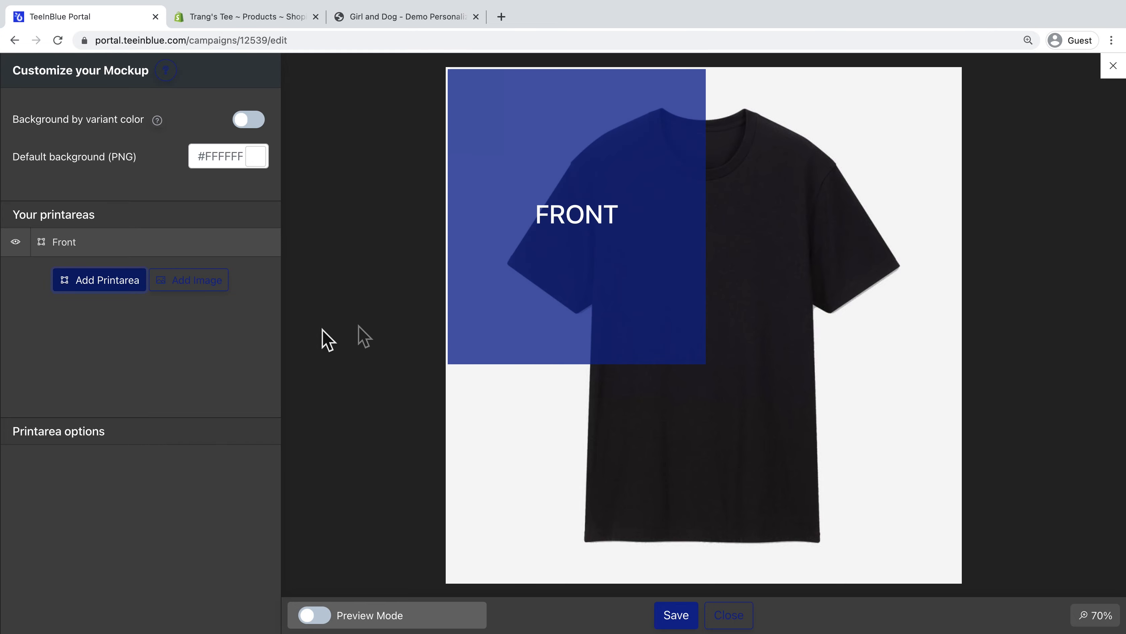
drag(614, 296, 733, 389)
drag(827, 465, 784, 414)
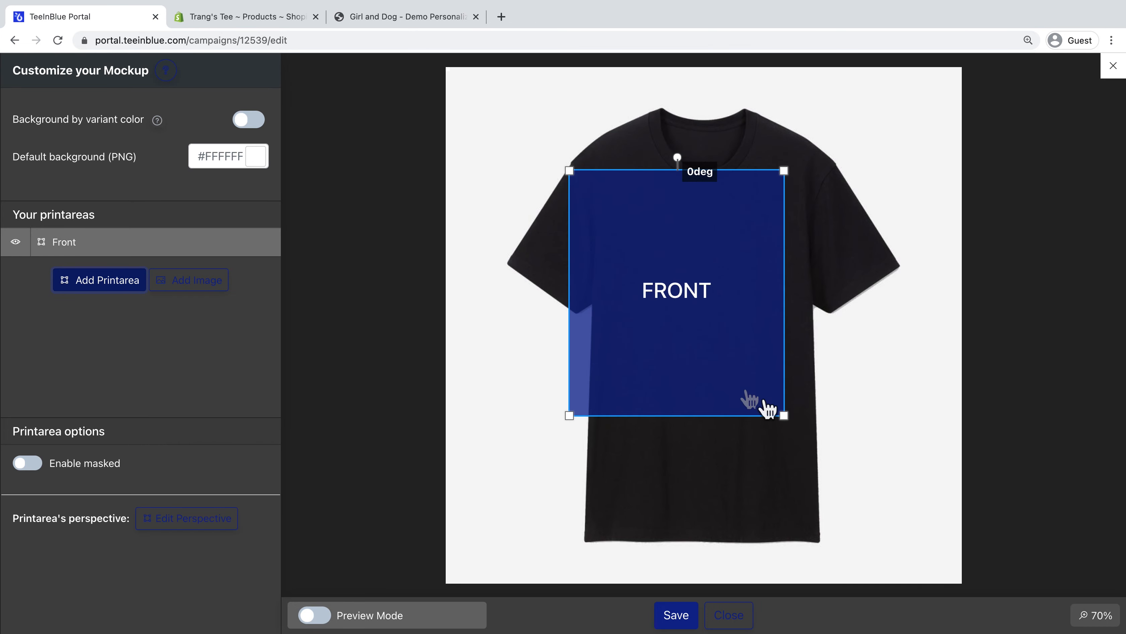
drag(735, 384, 760, 402)
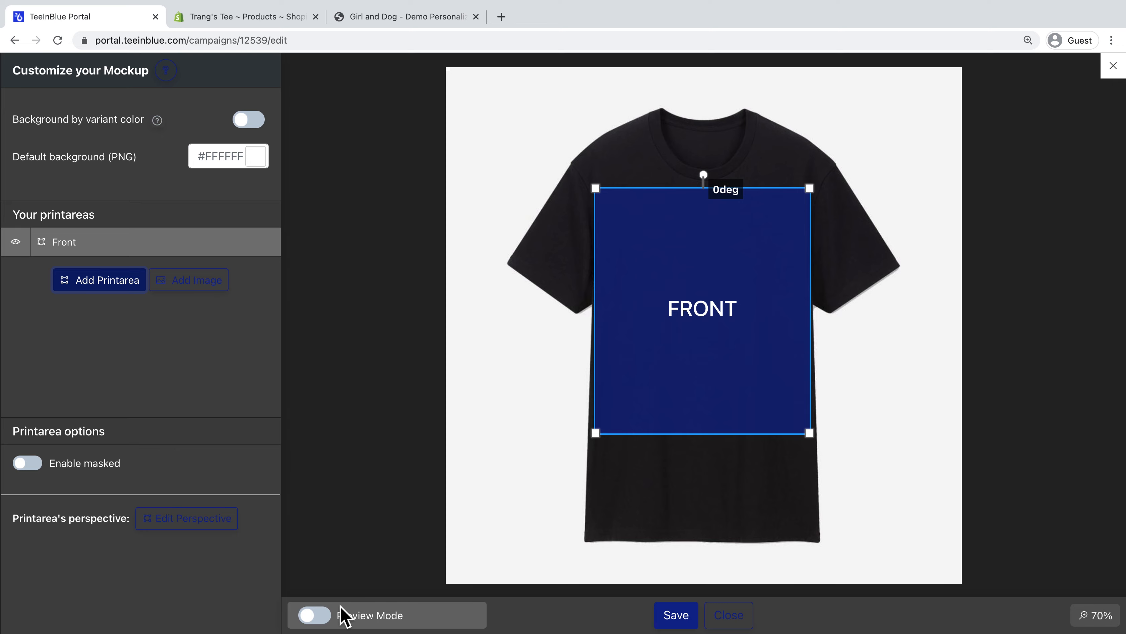
click(320, 615)
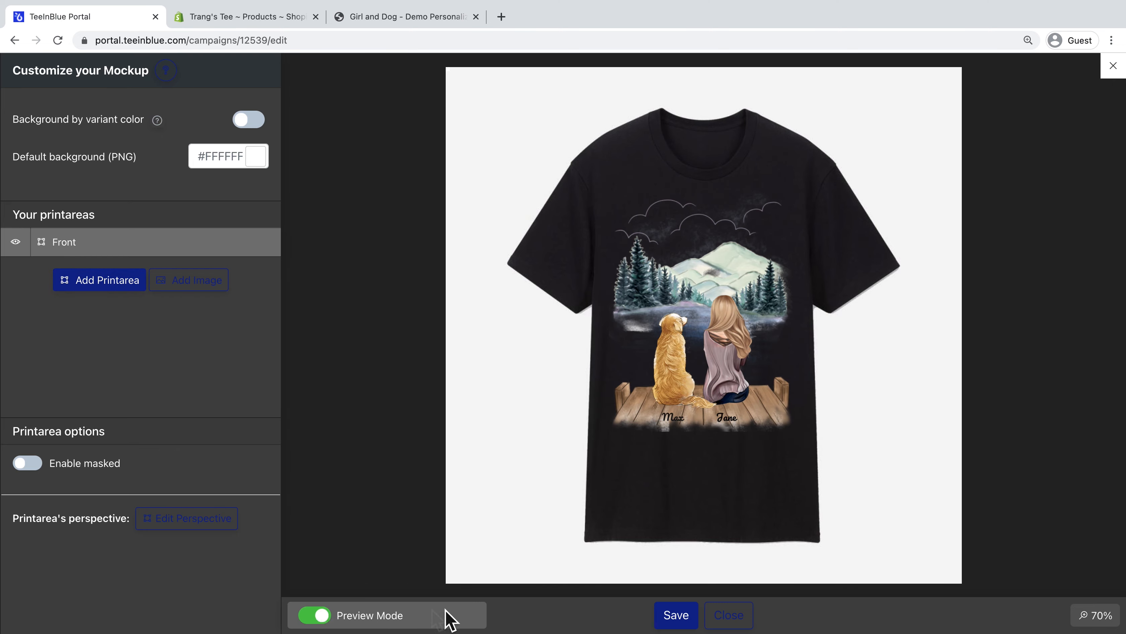
click(677, 620)
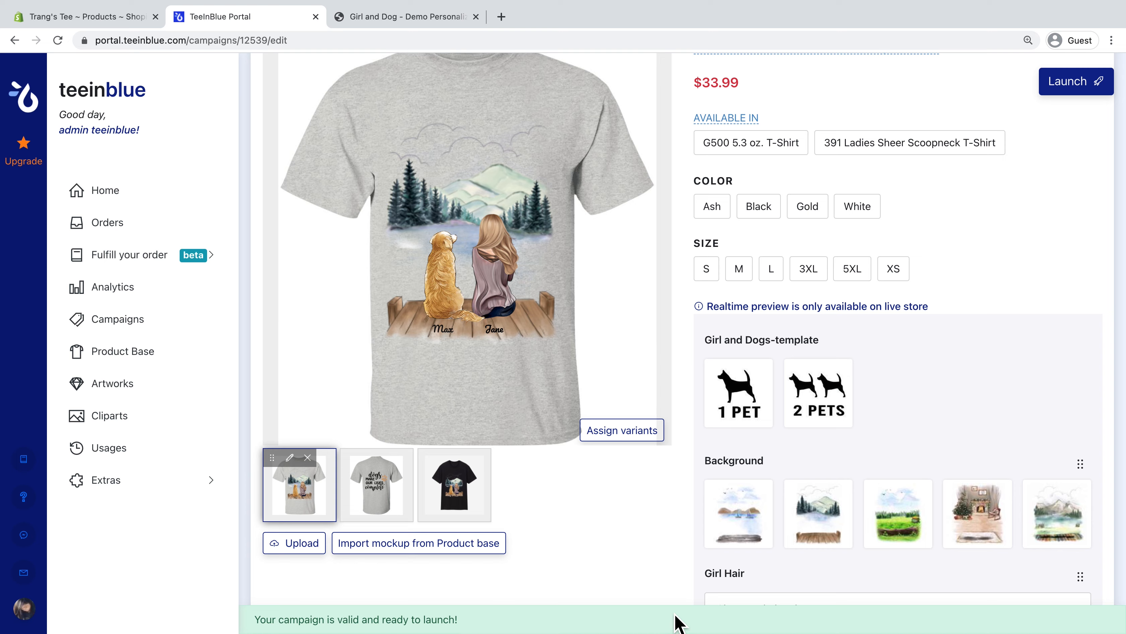
Assign the Ash variants in sizes S, 3XL, M and L to the grey front Girl and Dogs mockup and save.
click(641, 437)
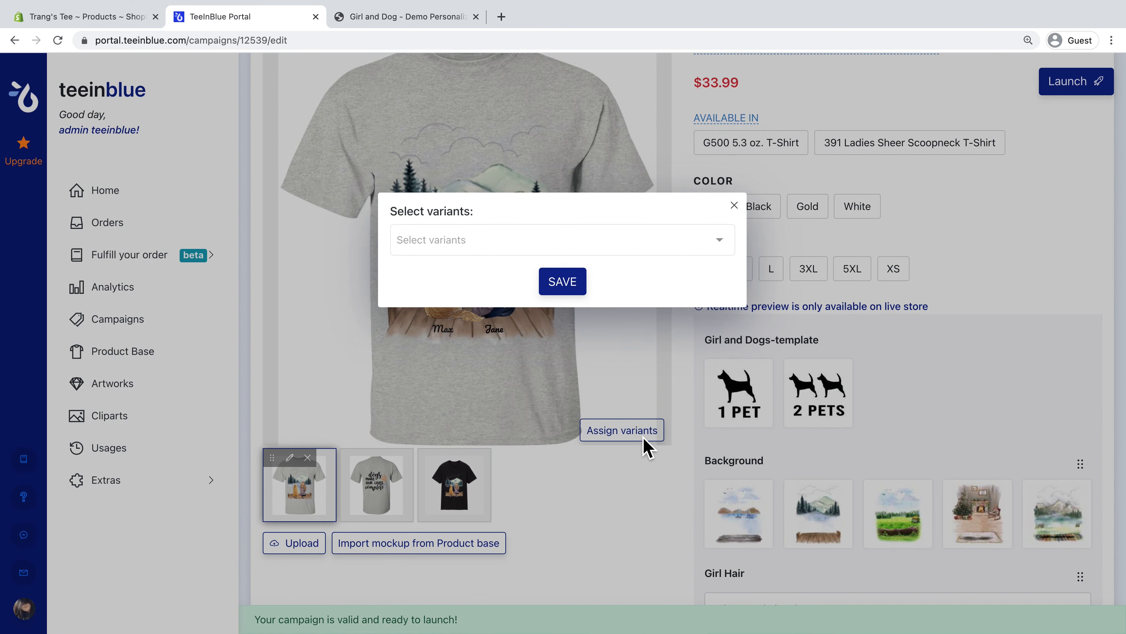
click(568, 248)
text(as)
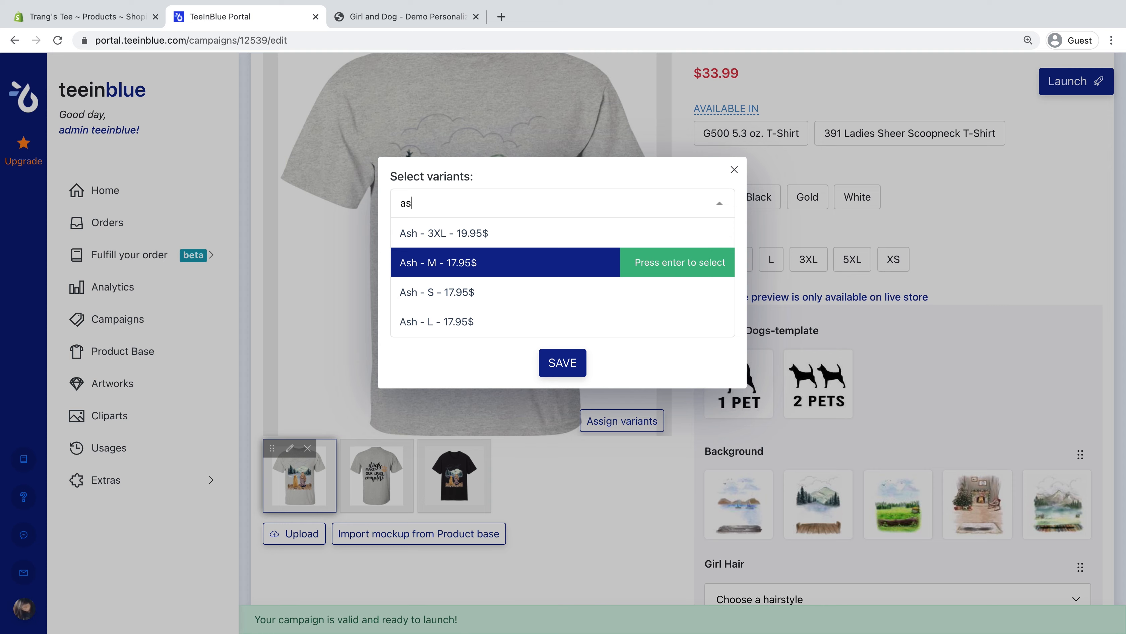
click(666, 294)
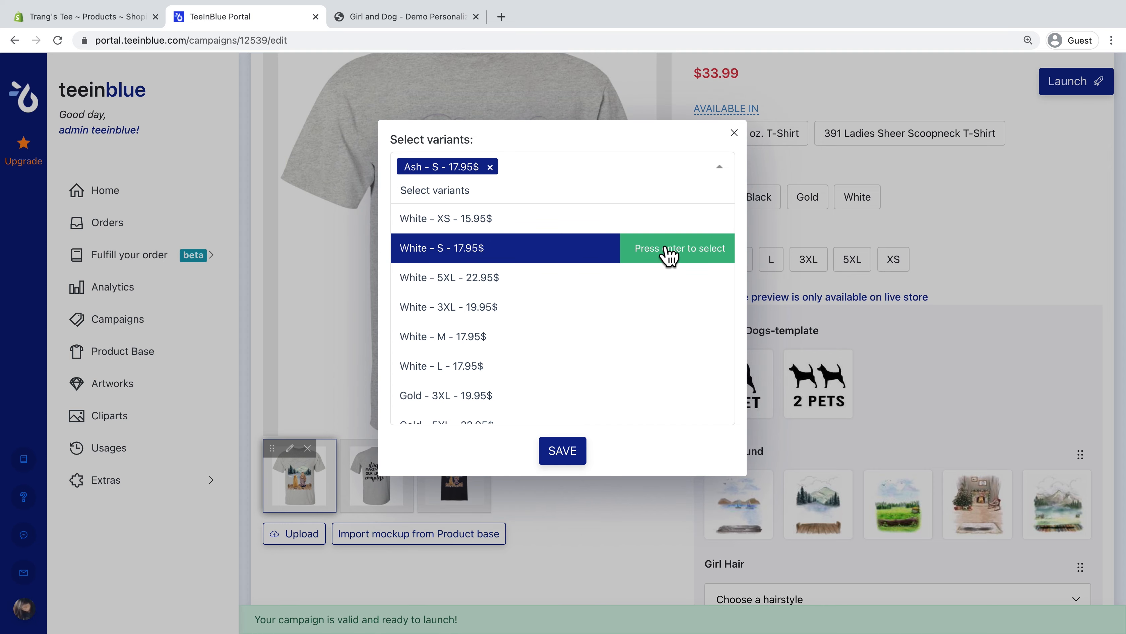
text(as)
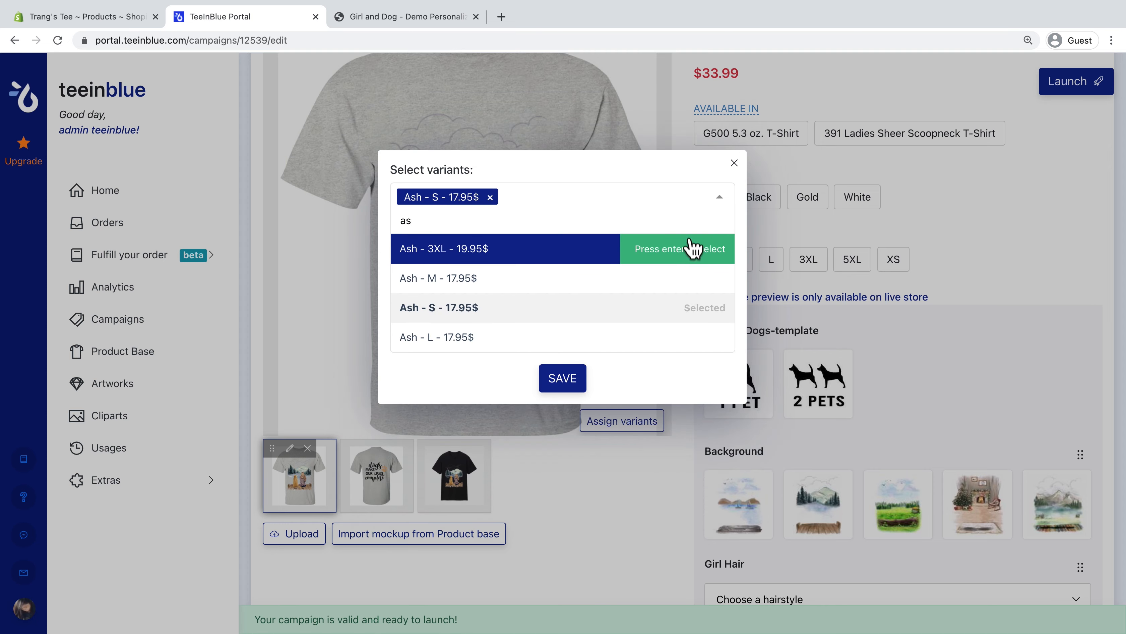
click(692, 250)
text(as)
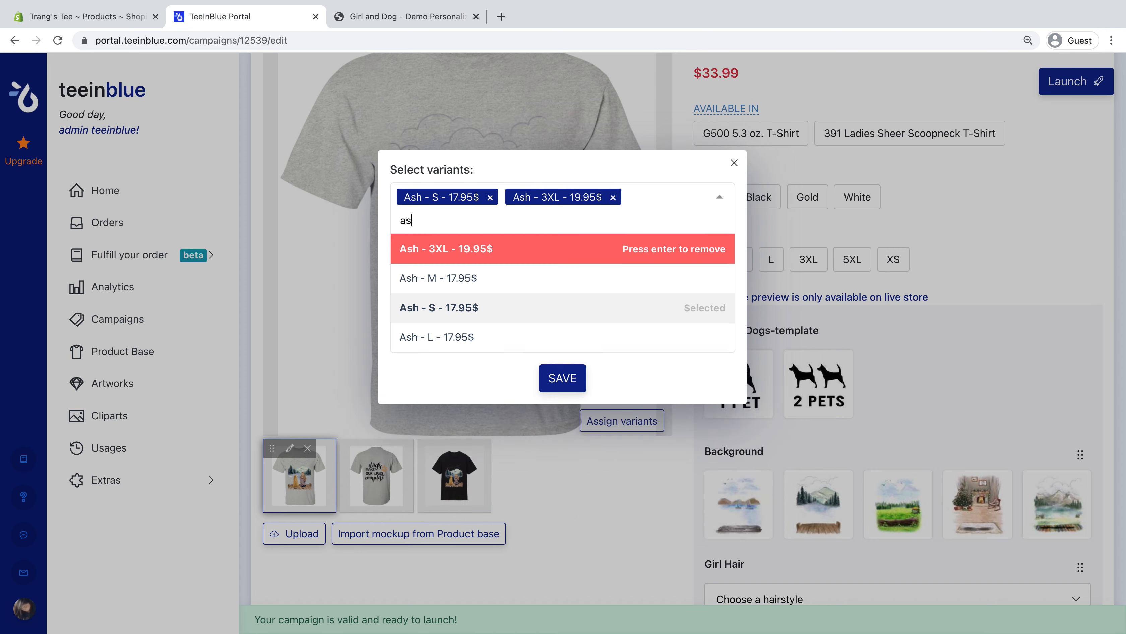
click(686, 279)
text(ash)
click(681, 354)
click(575, 473)
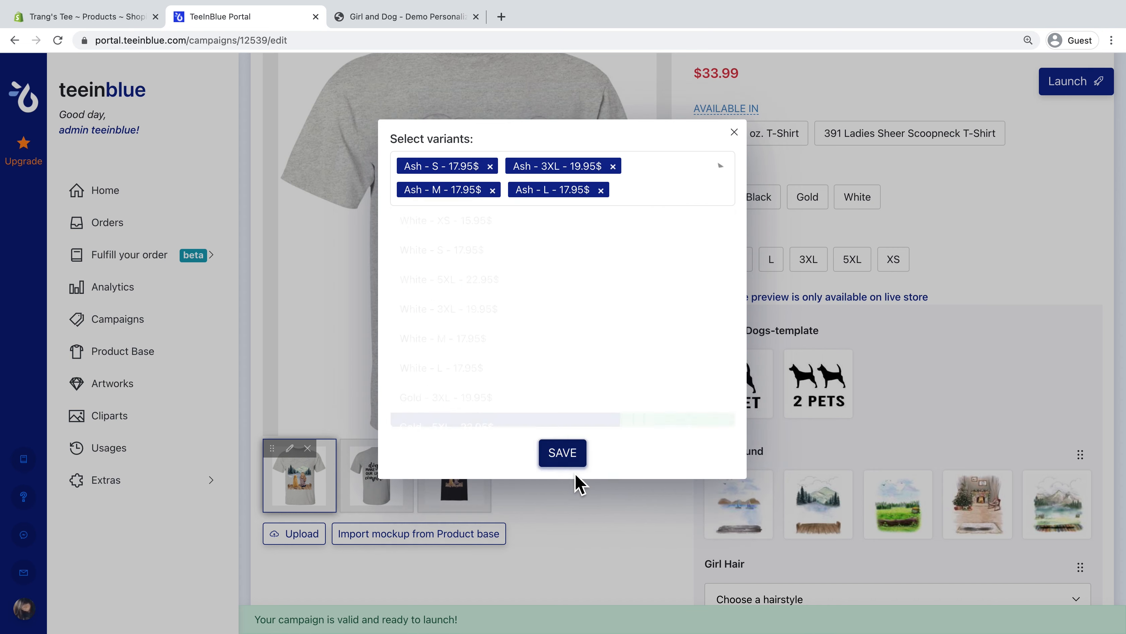
click(565, 298)
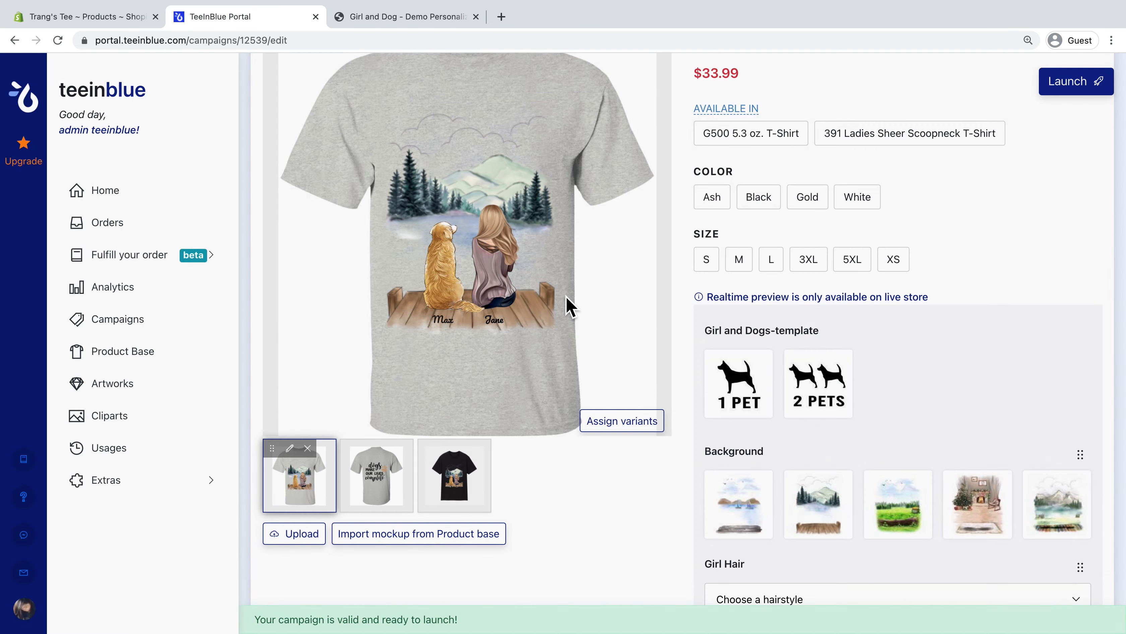
Assign the Black variants in sizes L, S, 3XL and M to the black T-shirt mockup and save.
click(464, 479)
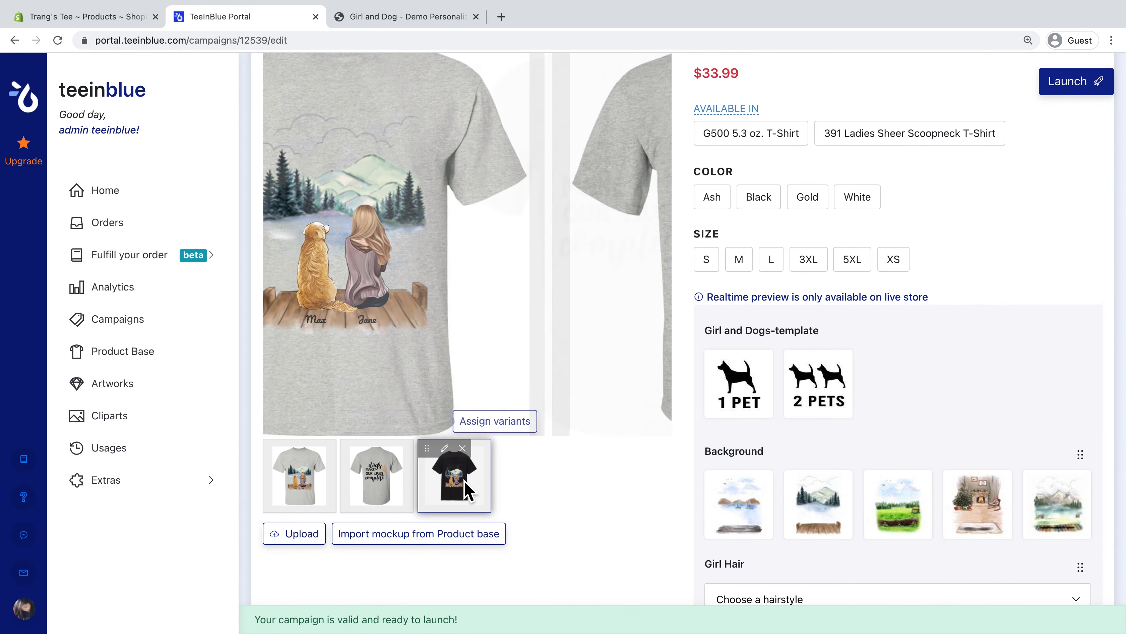
click(627, 427)
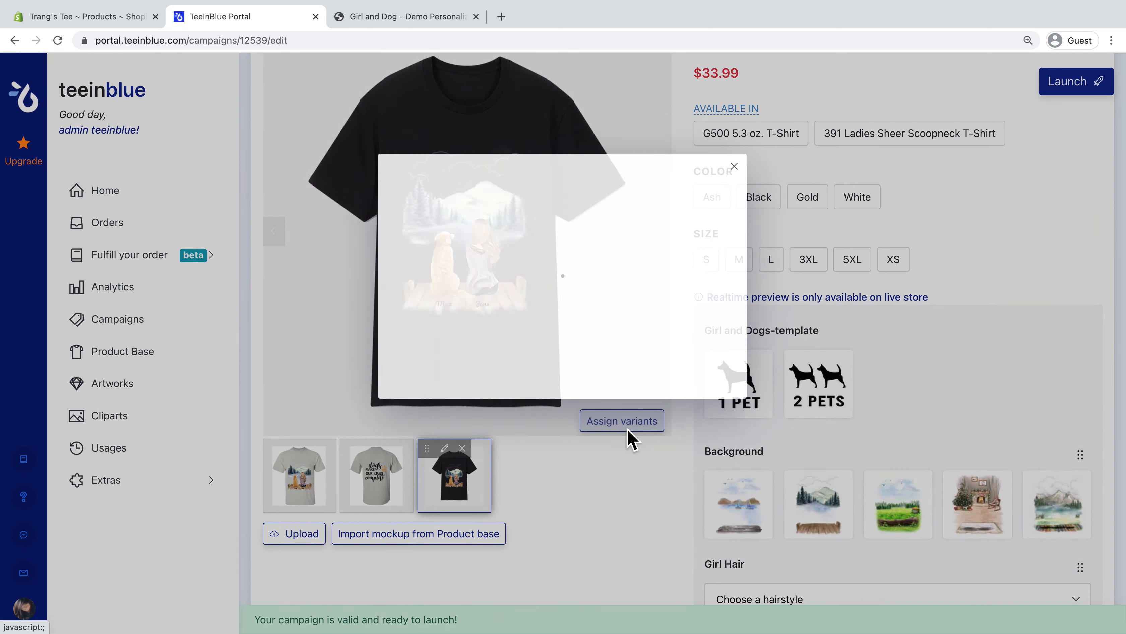
text(black)
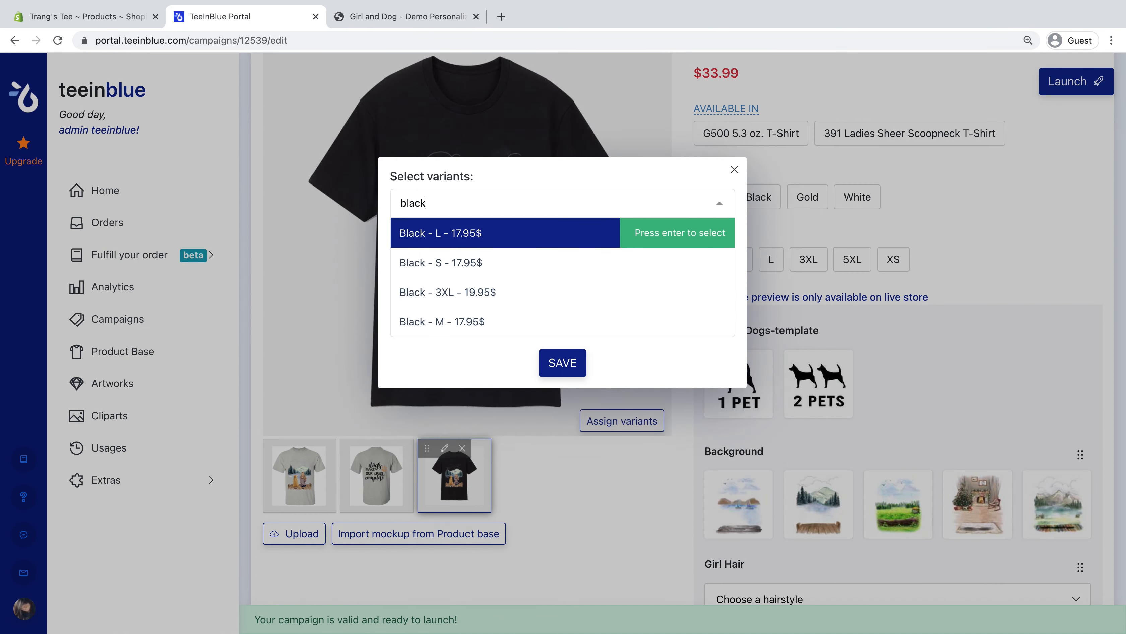
key(Return)
text(black)
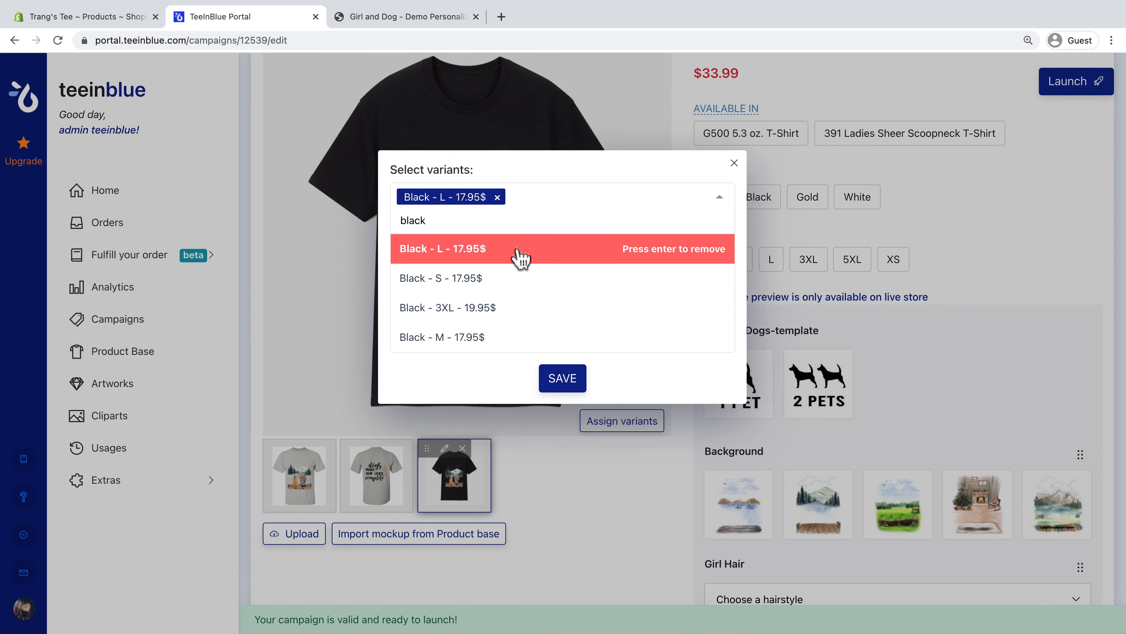
click(514, 278)
text(black)
click(512, 306)
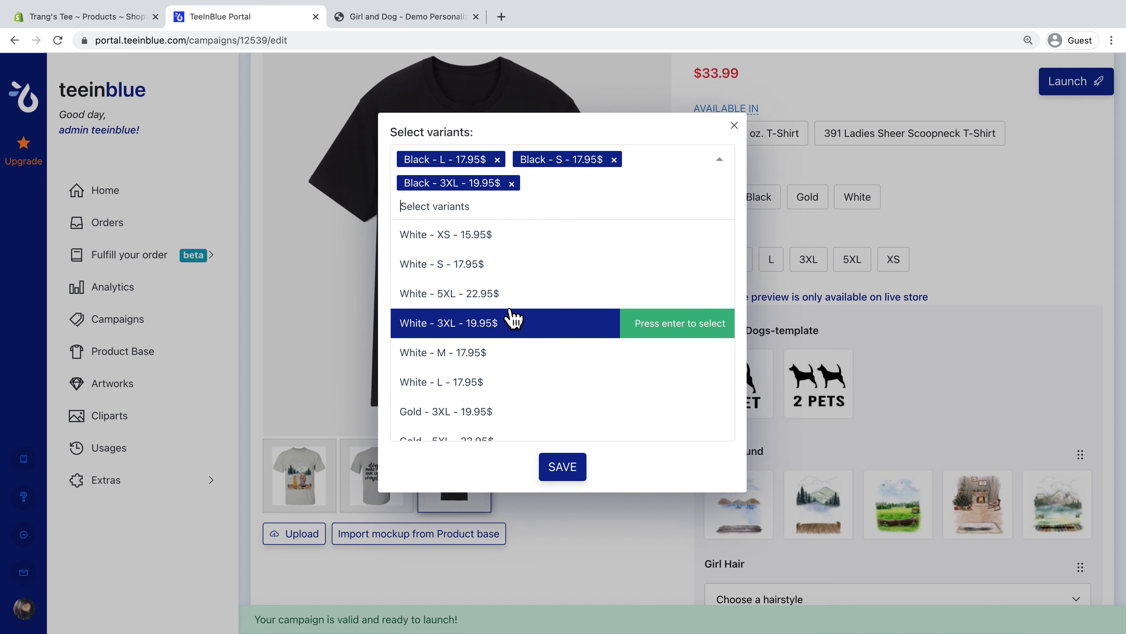
text(black)
click(511, 352)
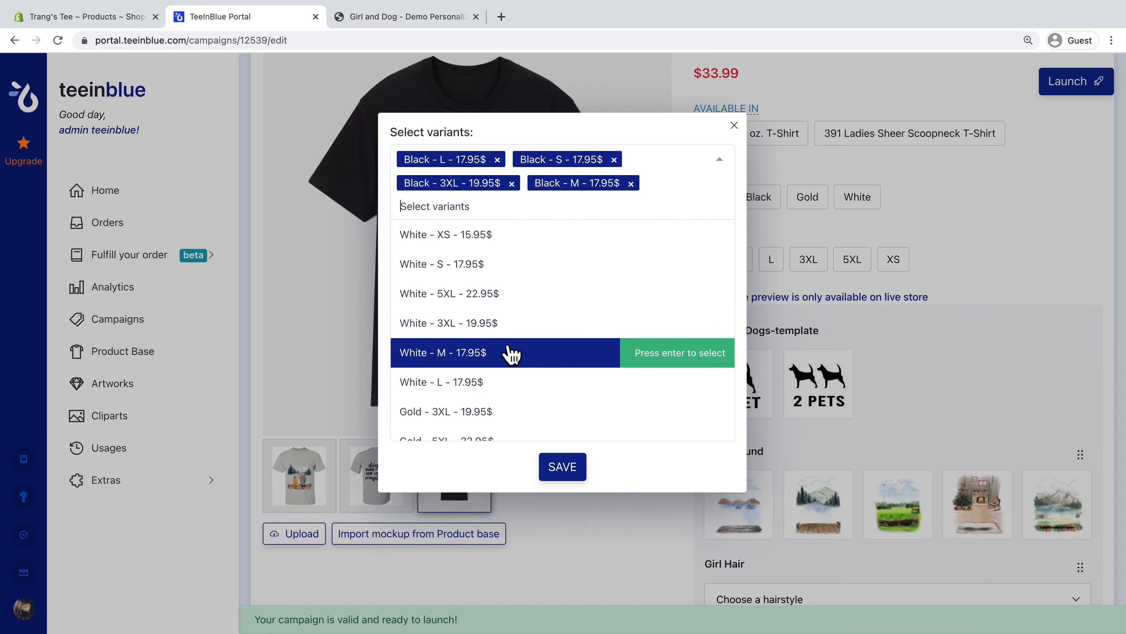
click(560, 467)
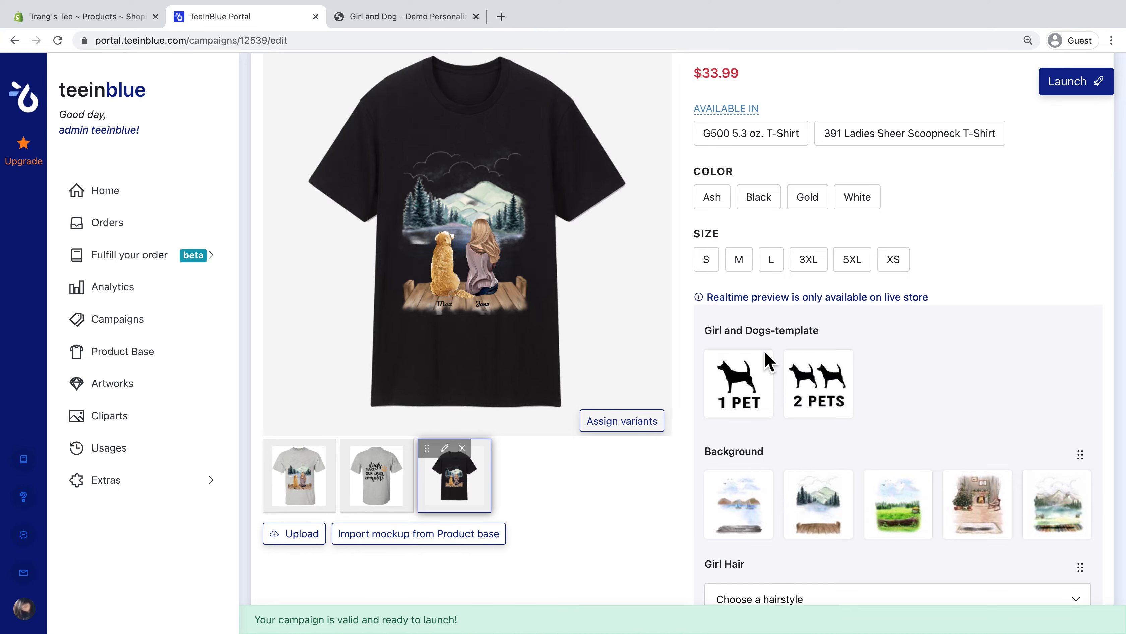
Add the product tags "dogs,tshirt" in the additional information section and save them.
scroll(764, 351, down, 4)
scroll(765, 351, down, 10)
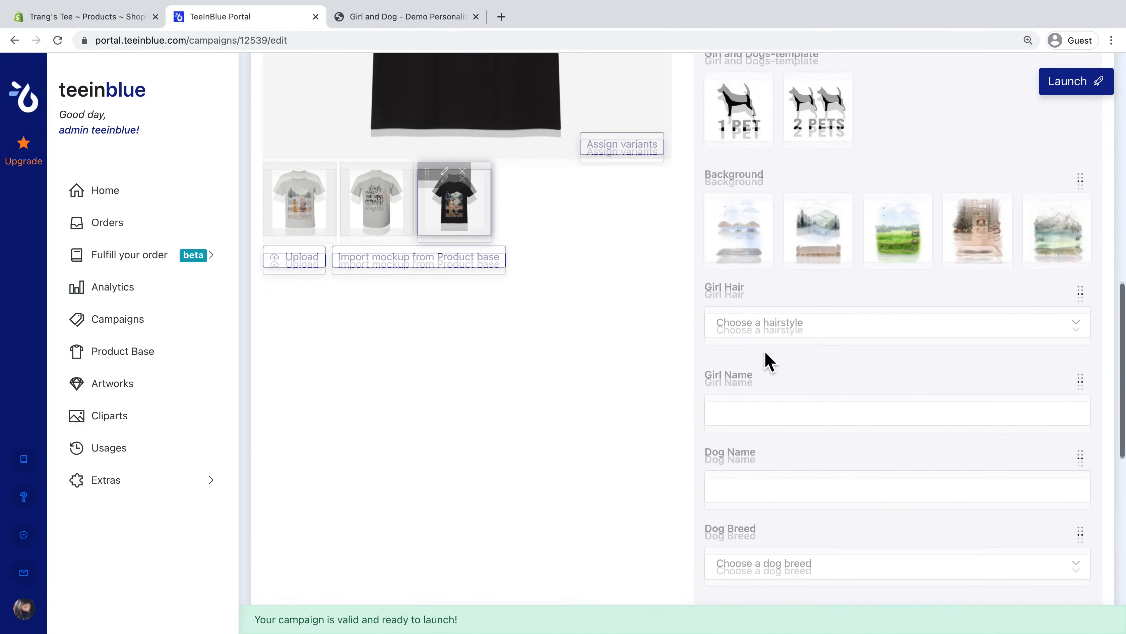
scroll(765, 350, down, 3)
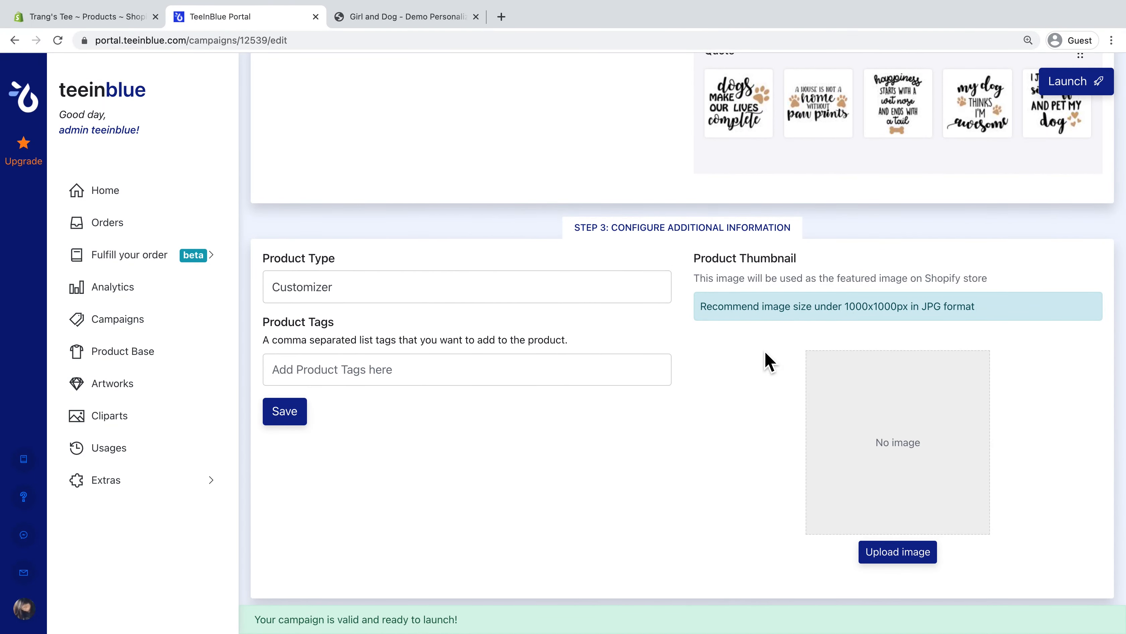
click(483, 291)
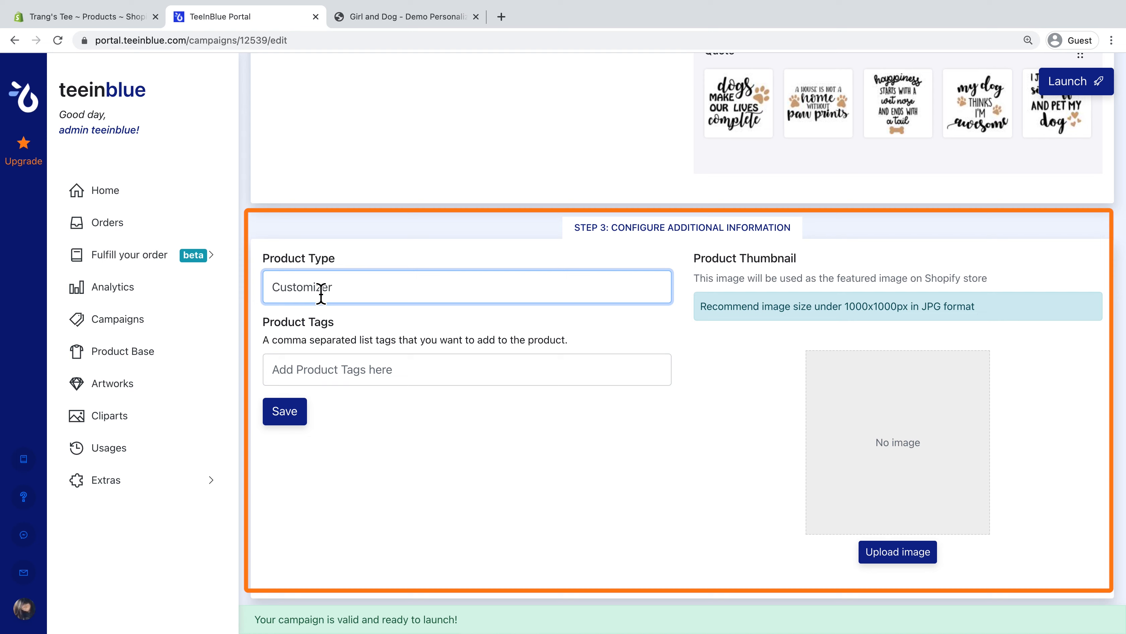
click(393, 379)
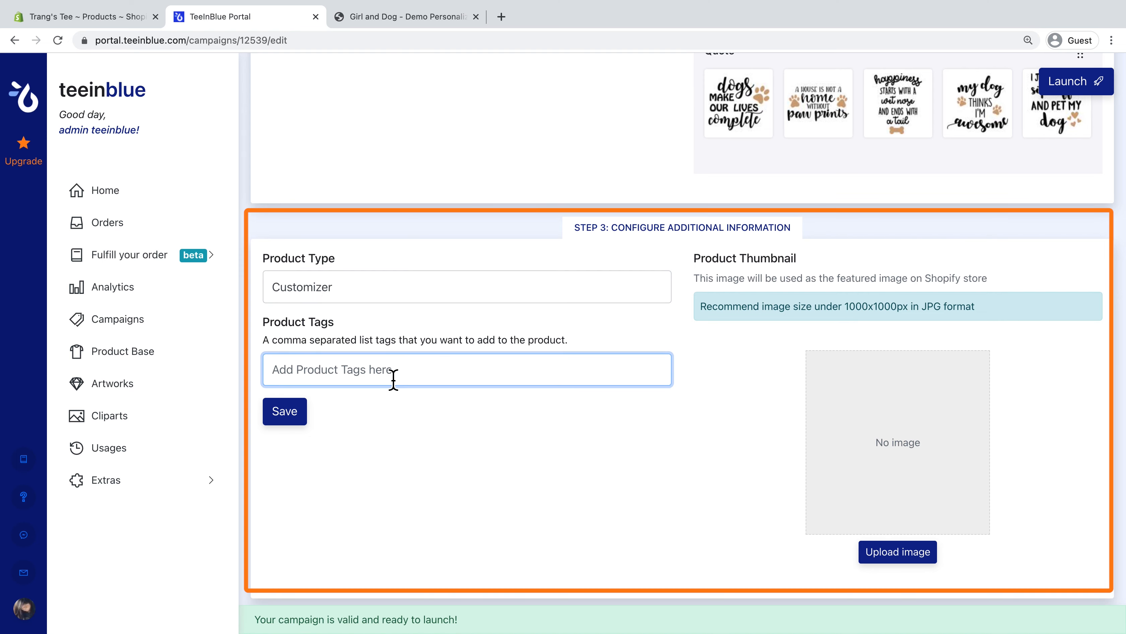
text(dogs,tshirt)
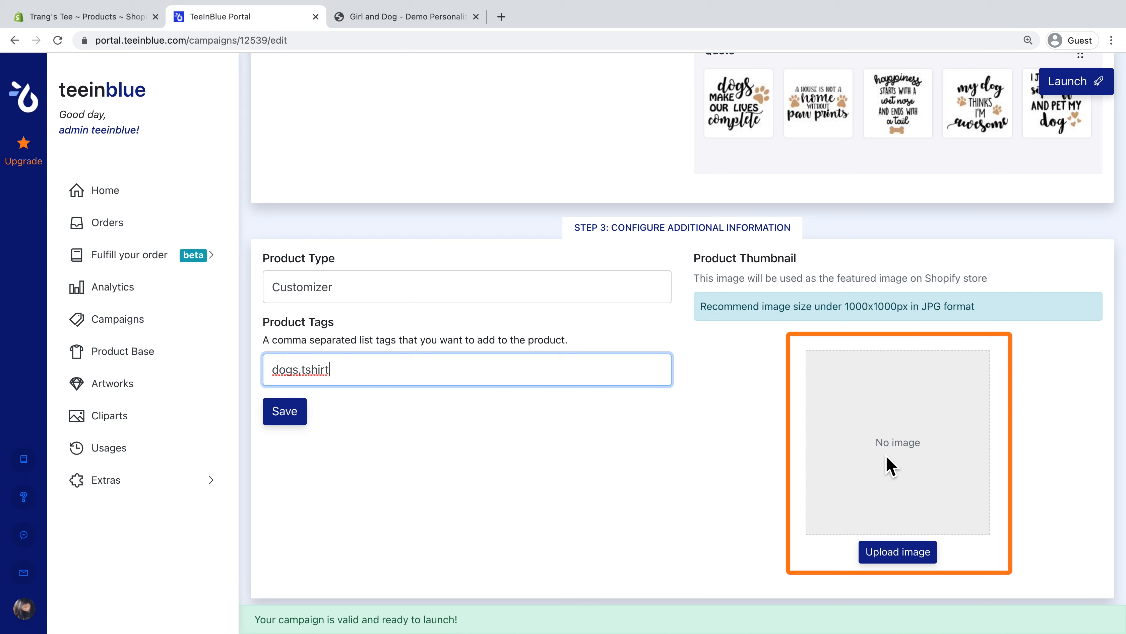
click(298, 417)
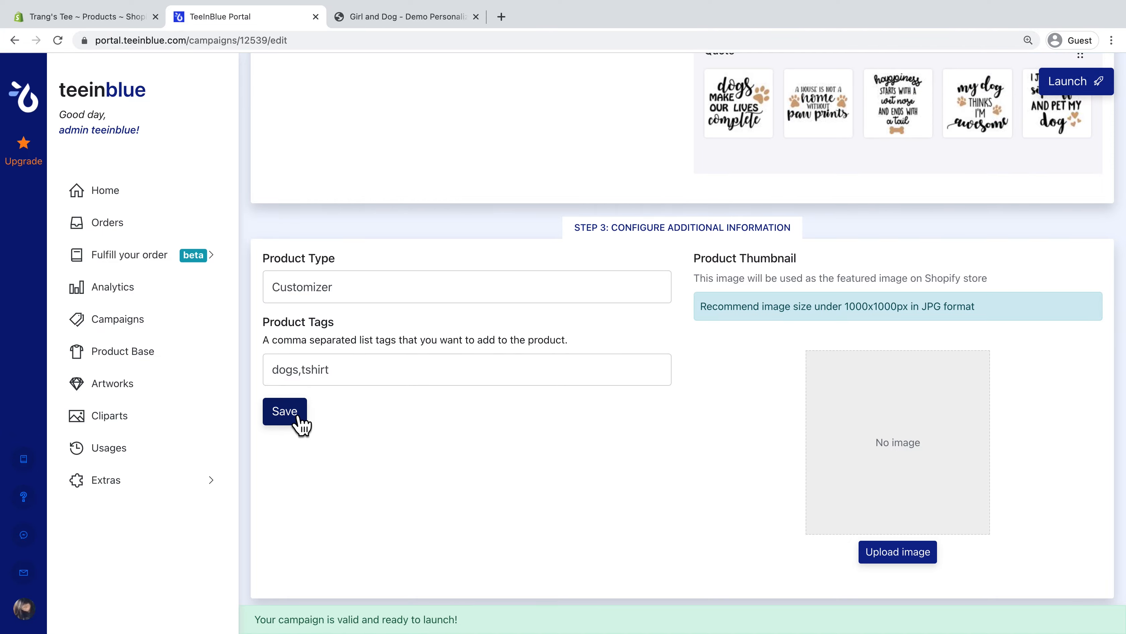
Launch the campaign, open its live product page in the store, and dismiss the store admin bar.
scroll(688, 314, up, 10)
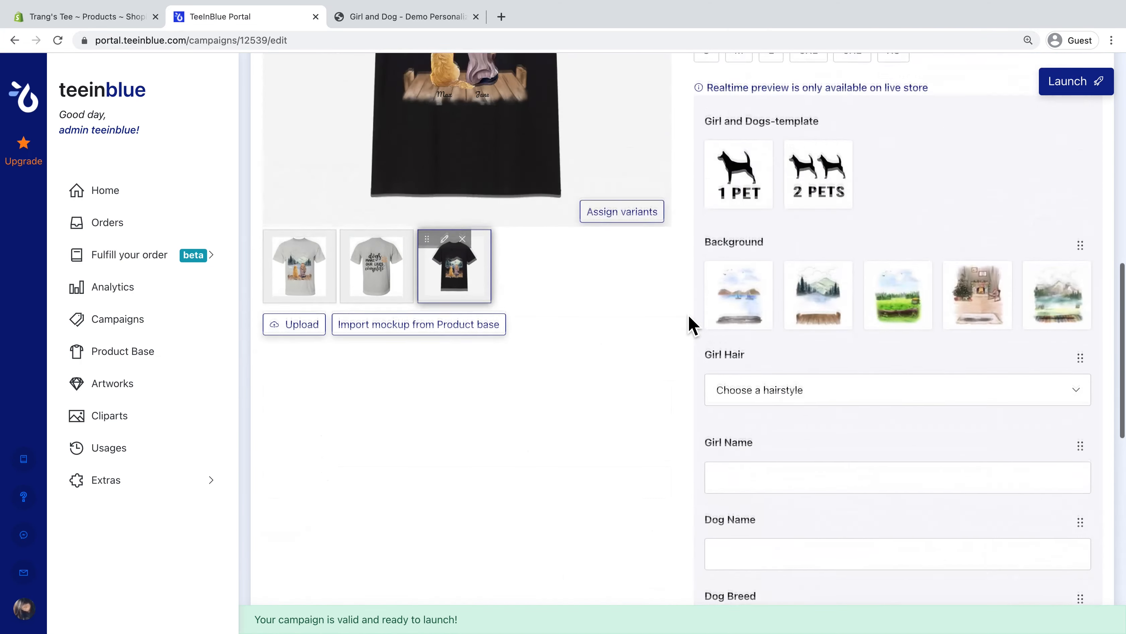
scroll(689, 314, up, 10)
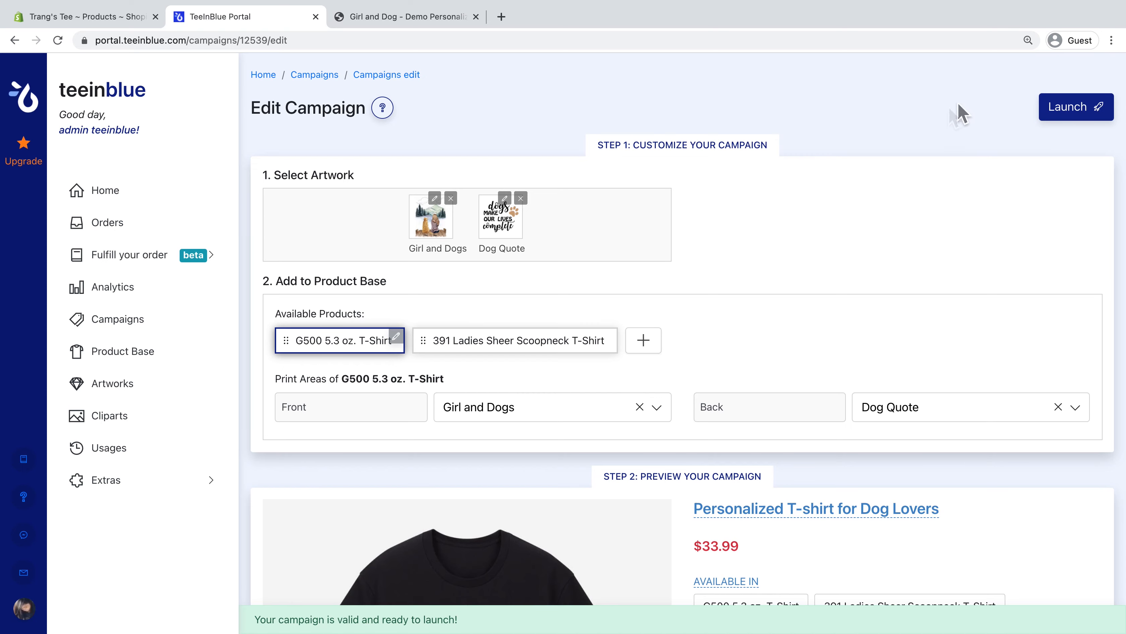
click(1096, 113)
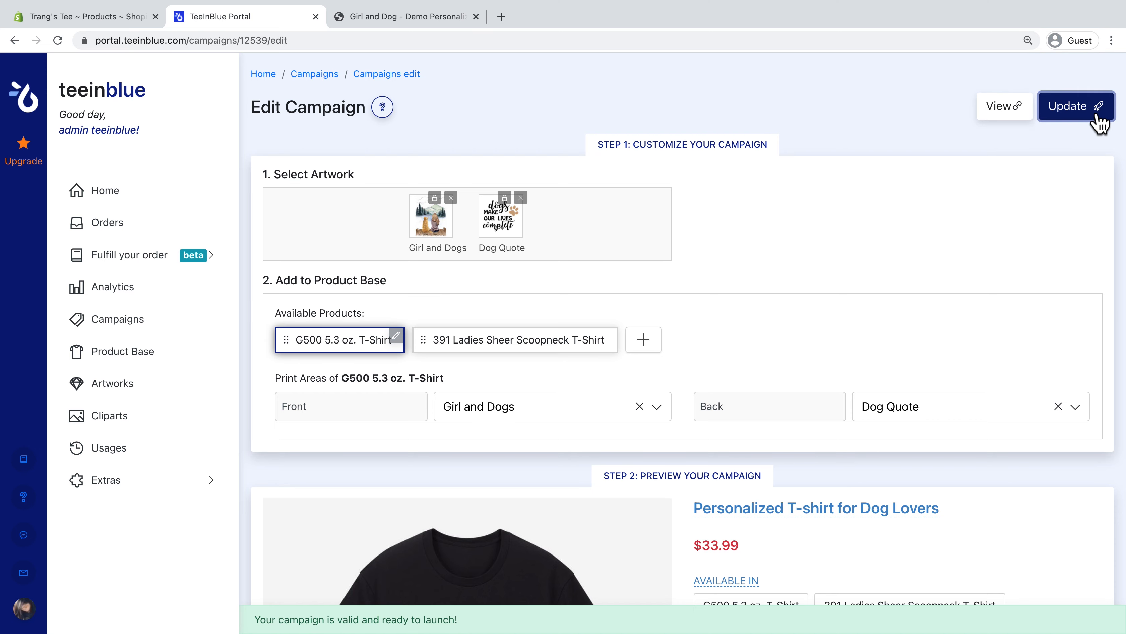
click(1003, 114)
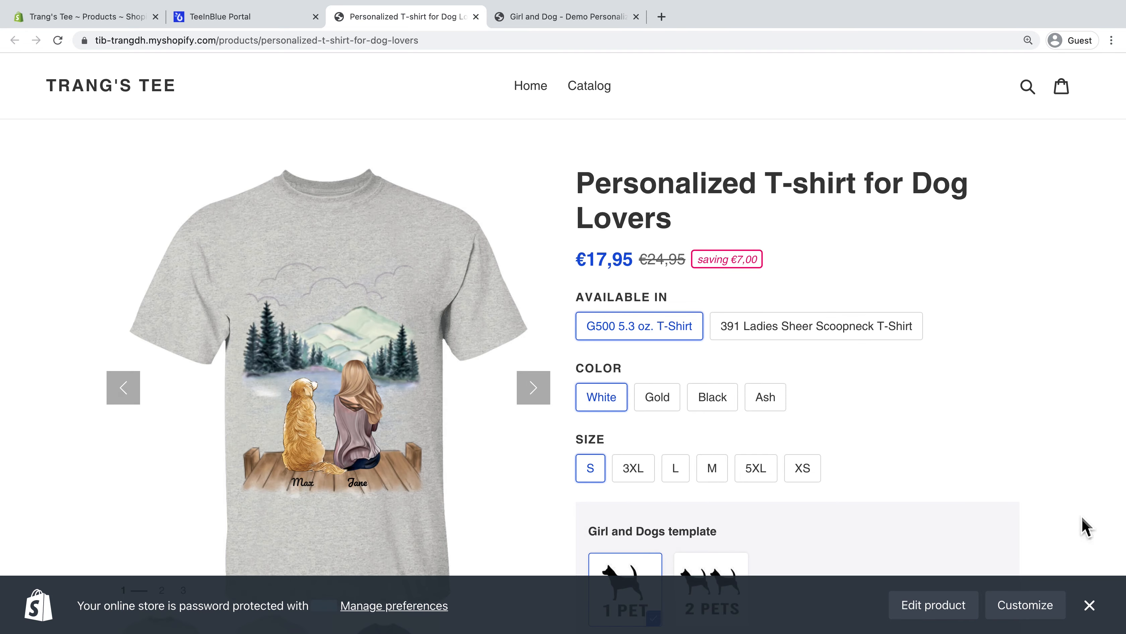
click(1089, 605)
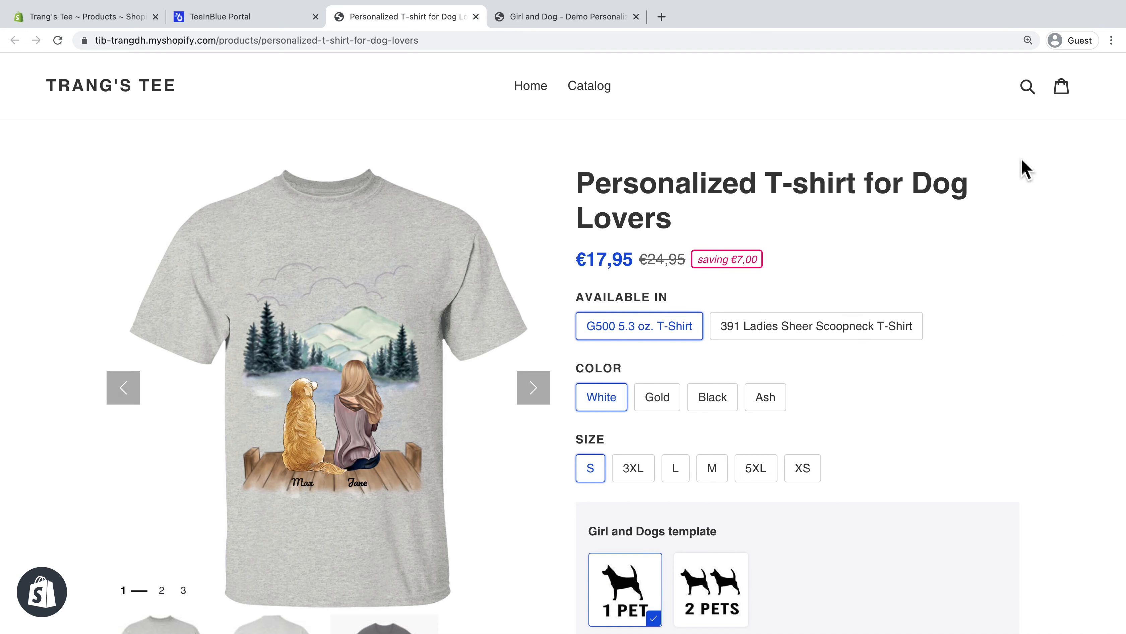
Switch the product colour to Black and then Ash to check the mockups assigned to each.
scroll(1018, 154, down, 4)
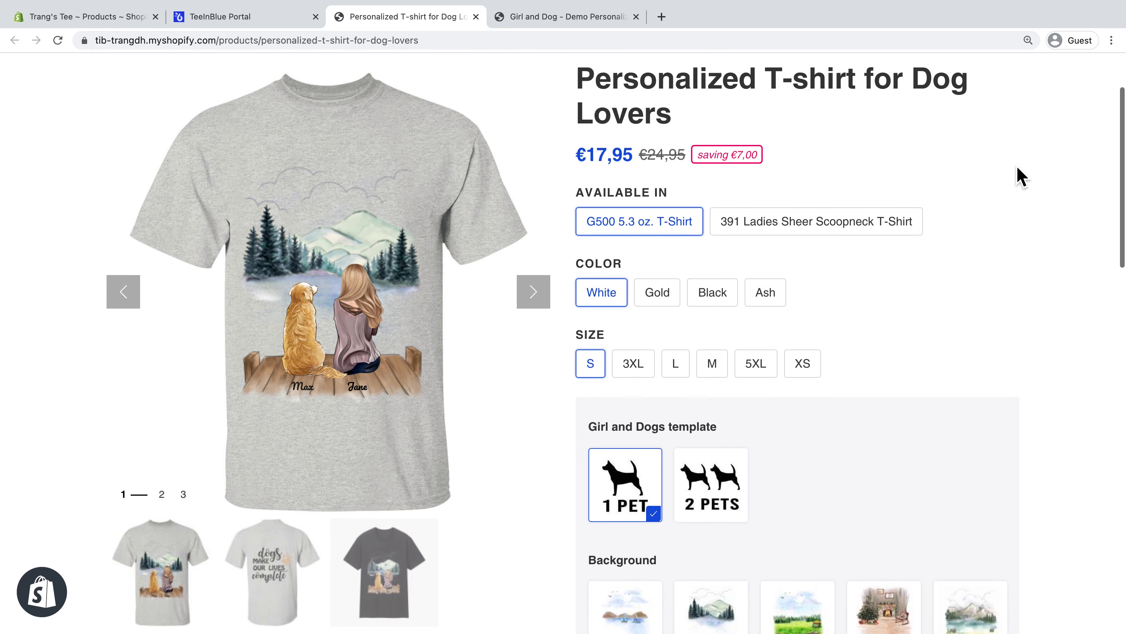
scroll(1018, 176, down, 2)
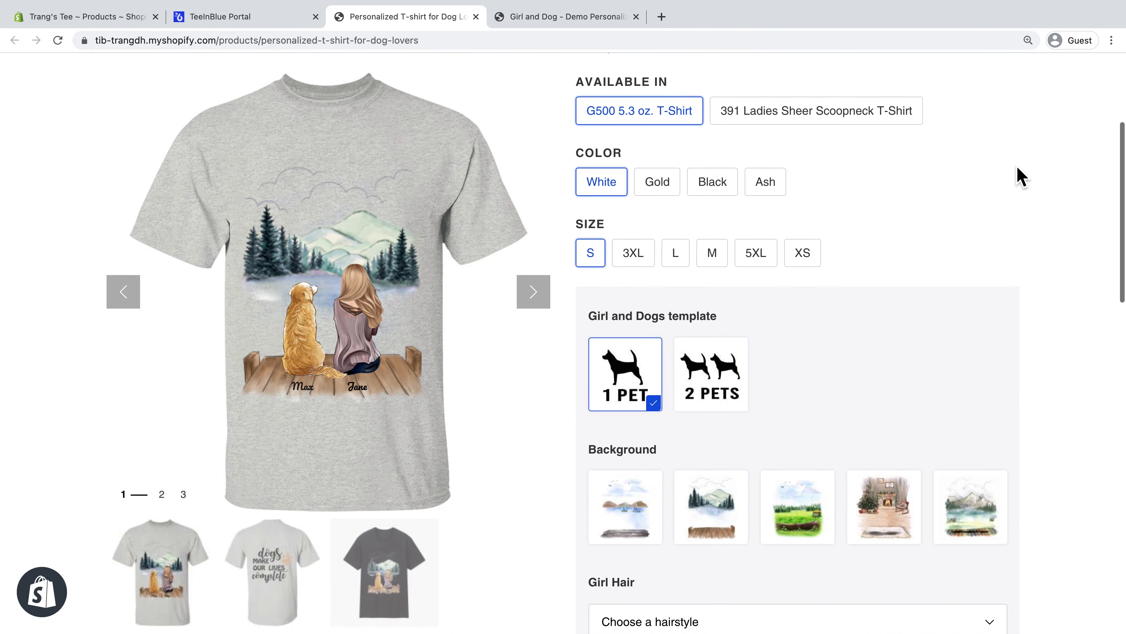
click(732, 201)
click(762, 195)
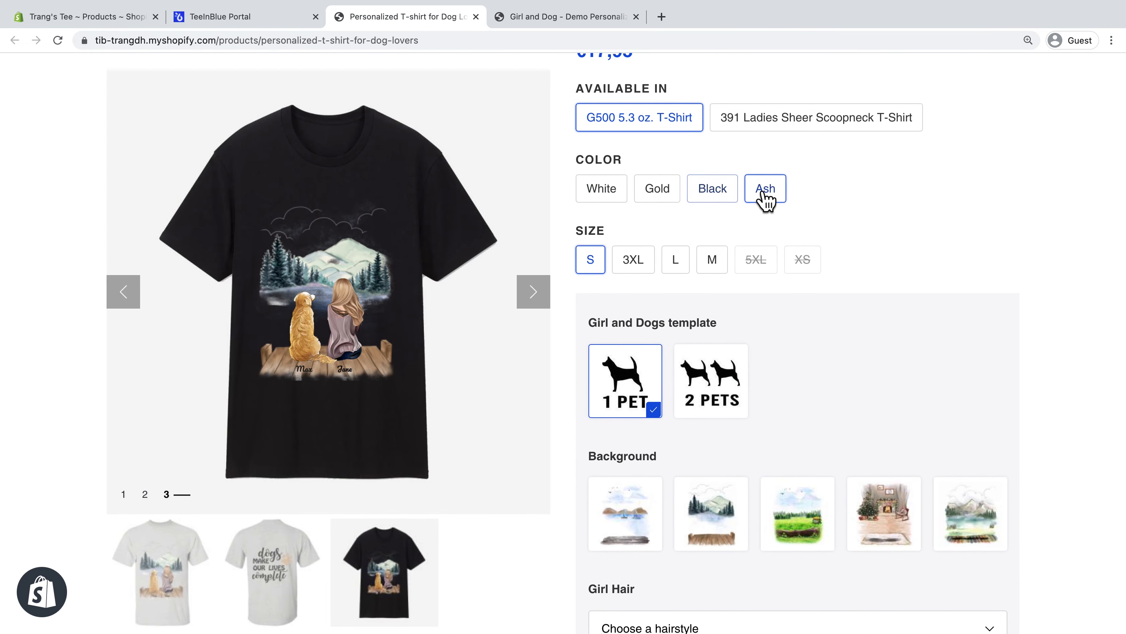
Try the 2 Pets template on the product page, then switch back to the 1 Pet template.
scroll(838, 239, down, 6)
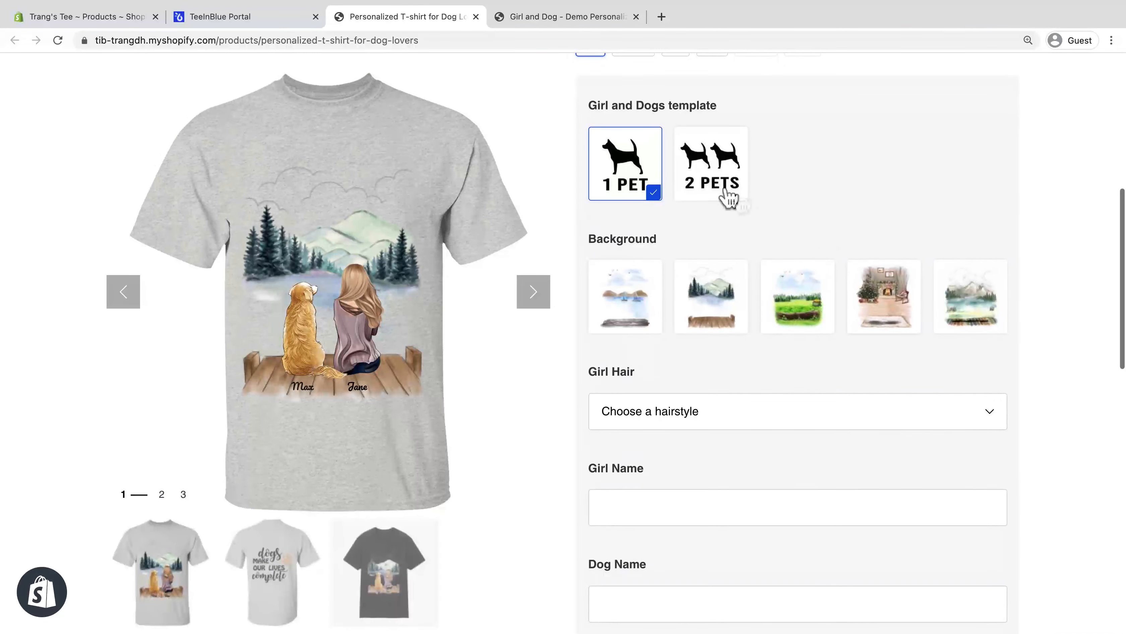
click(723, 193)
click(626, 191)
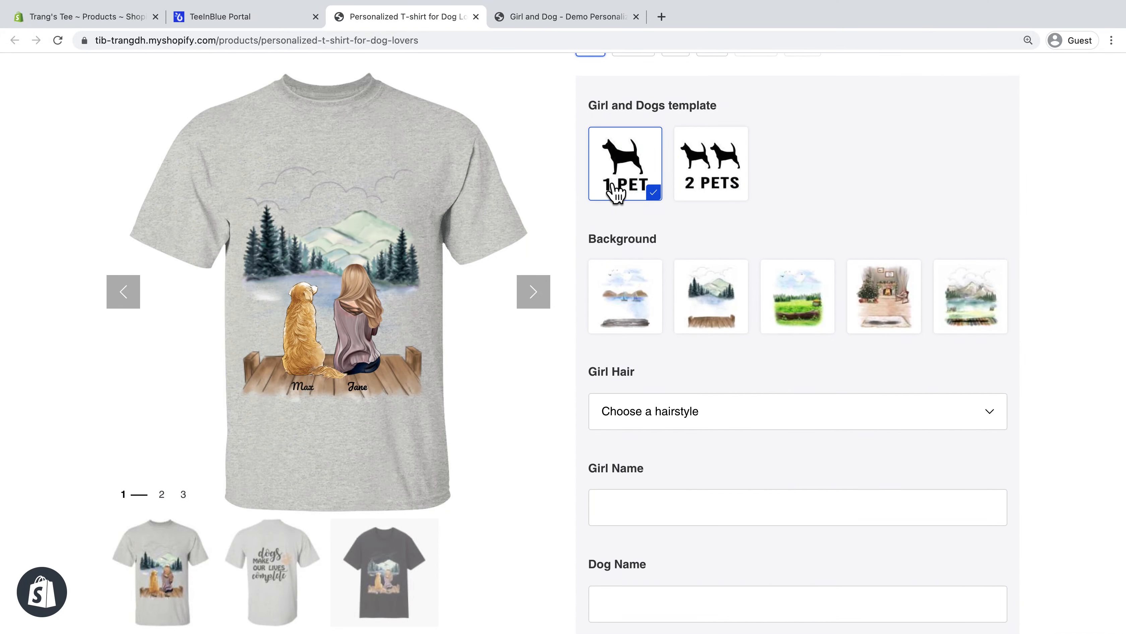
Personalize the shirt by filling in the girl's name and setting the dog name to Charlie.
scroll(616, 193, down, 3)
scroll(617, 193, down, 2)
click(695, 311)
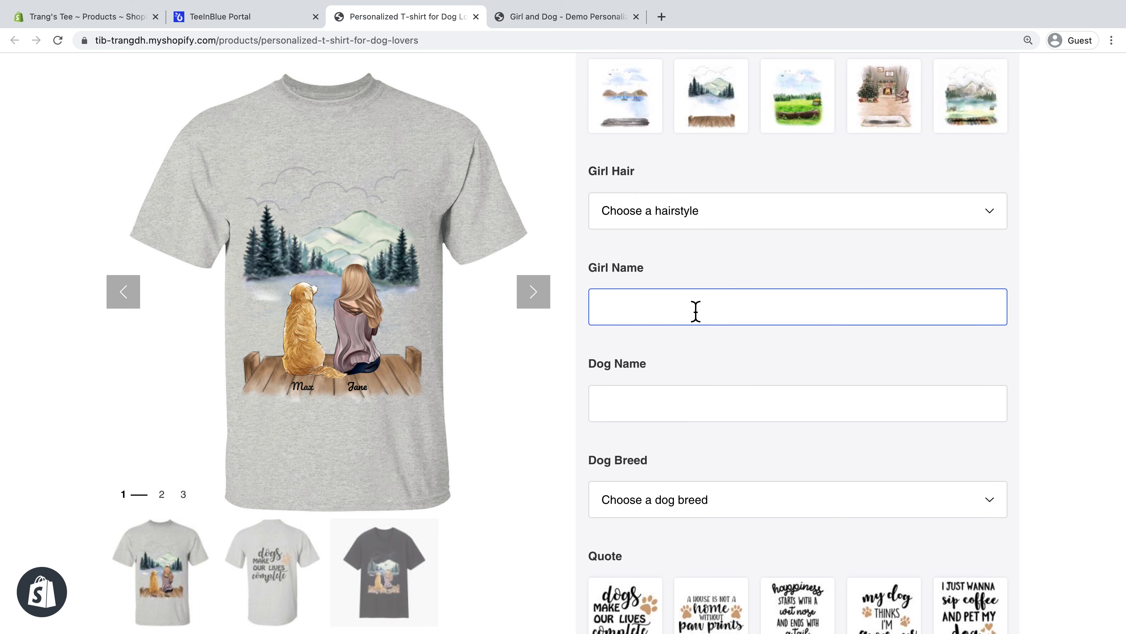
click(602, 403)
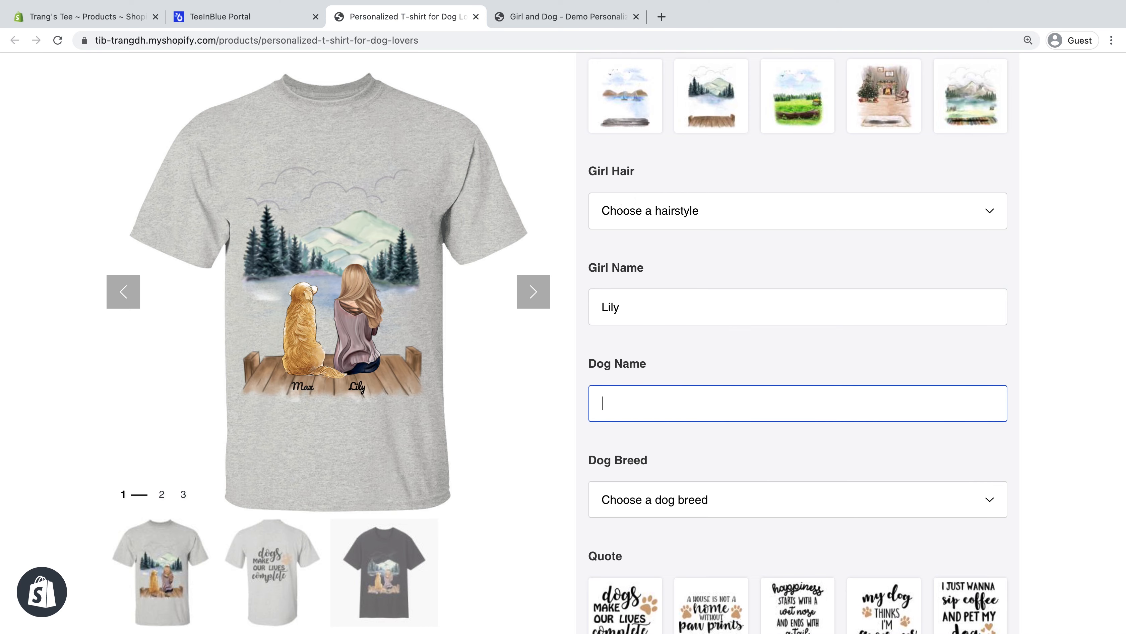
Choose the "A house is not a home without paw prints" quote, view the back mockup, and switch to "Dogs make our lives complete".
scroll(710, 310, down, 7)
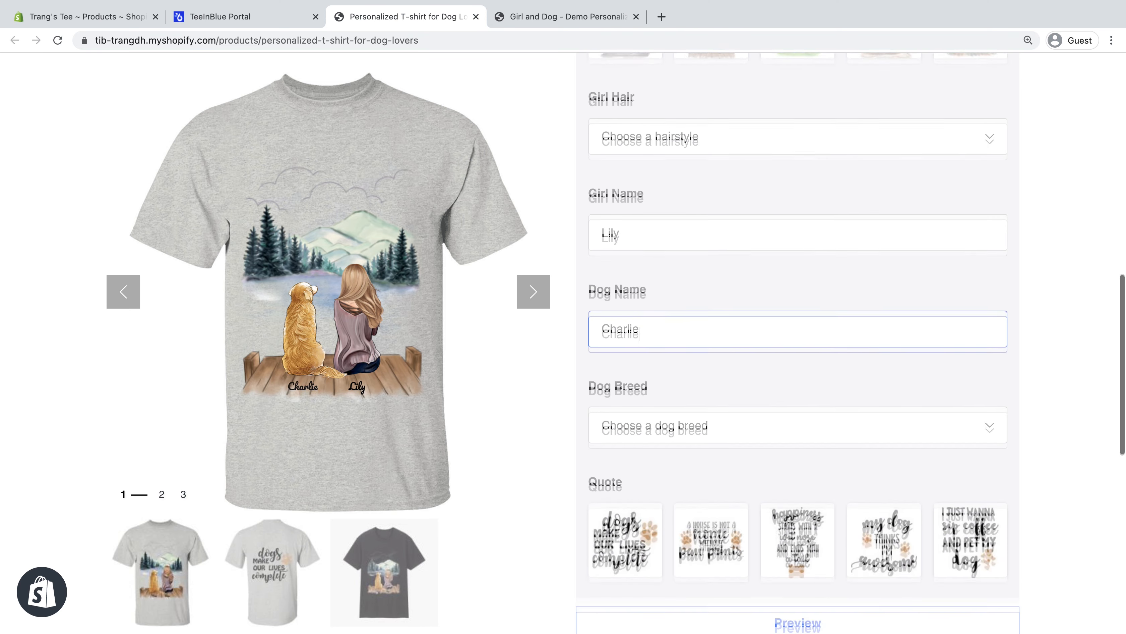
click(706, 308)
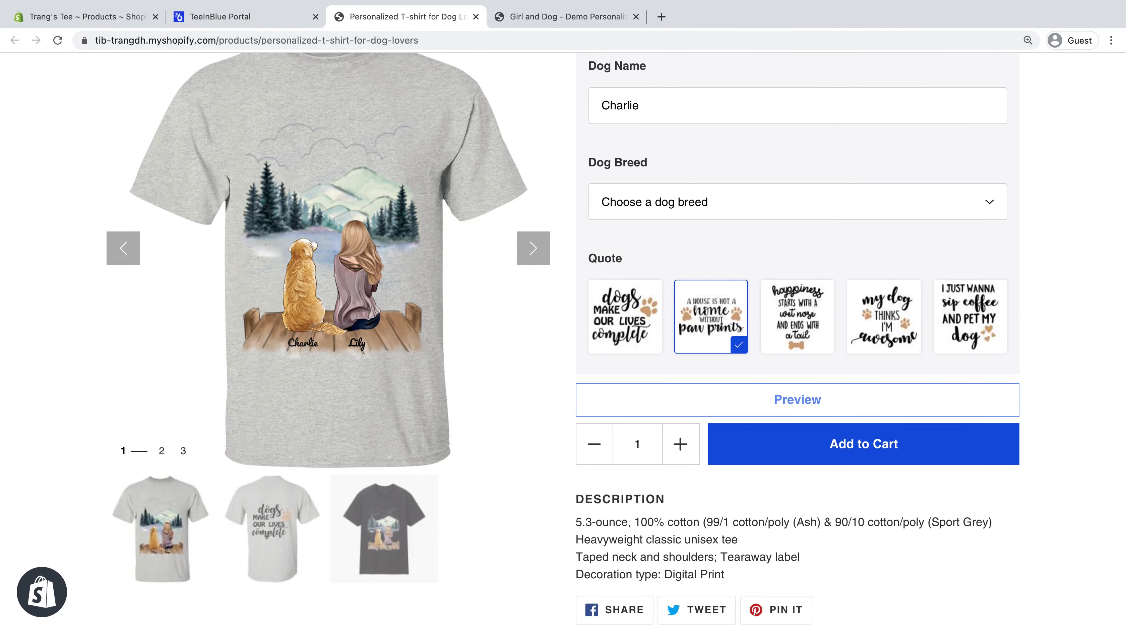
click(533, 251)
click(638, 307)
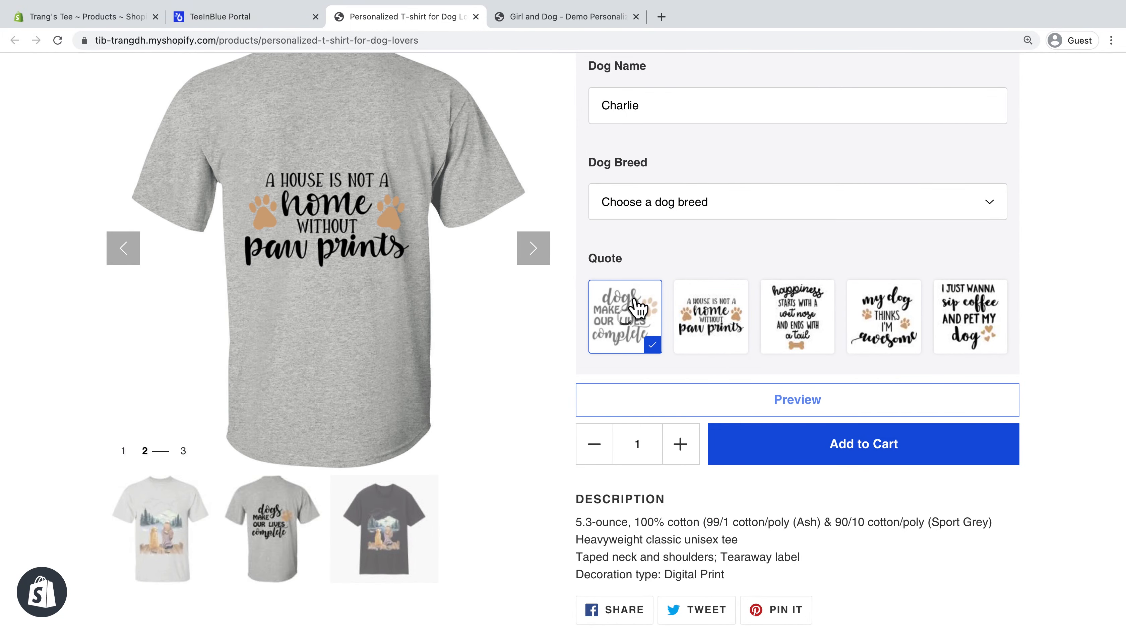
Add the personalized T-shirt with the "Dogs make our lives complete" quote to the cart.
click(868, 444)
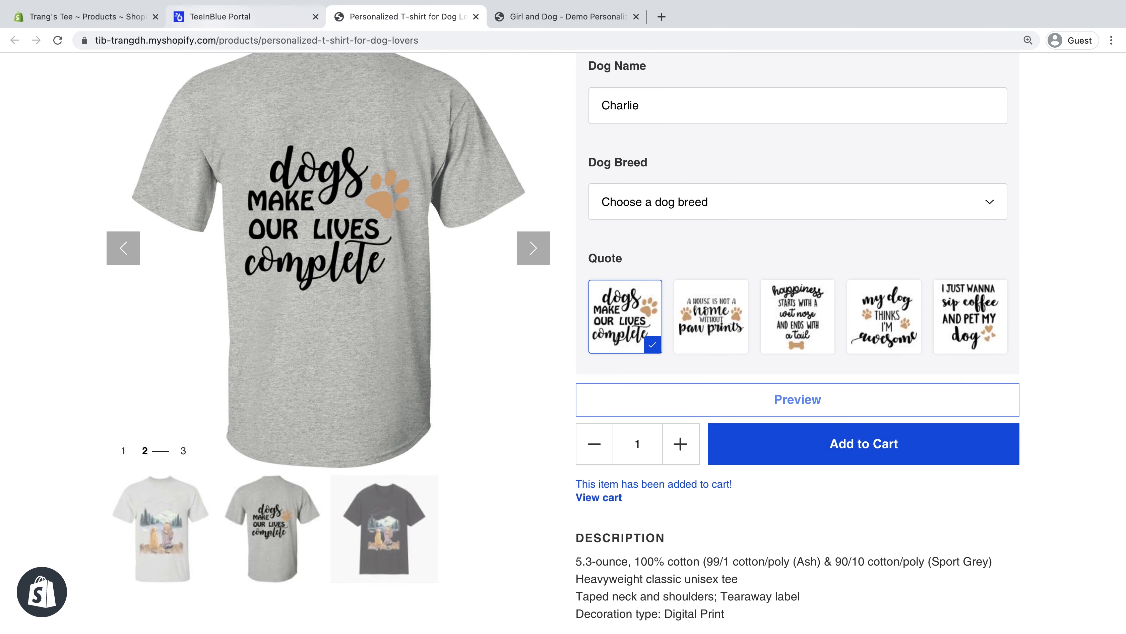
Switch to the TeeInBlue Portal and open the product page settings.
click(245, 17)
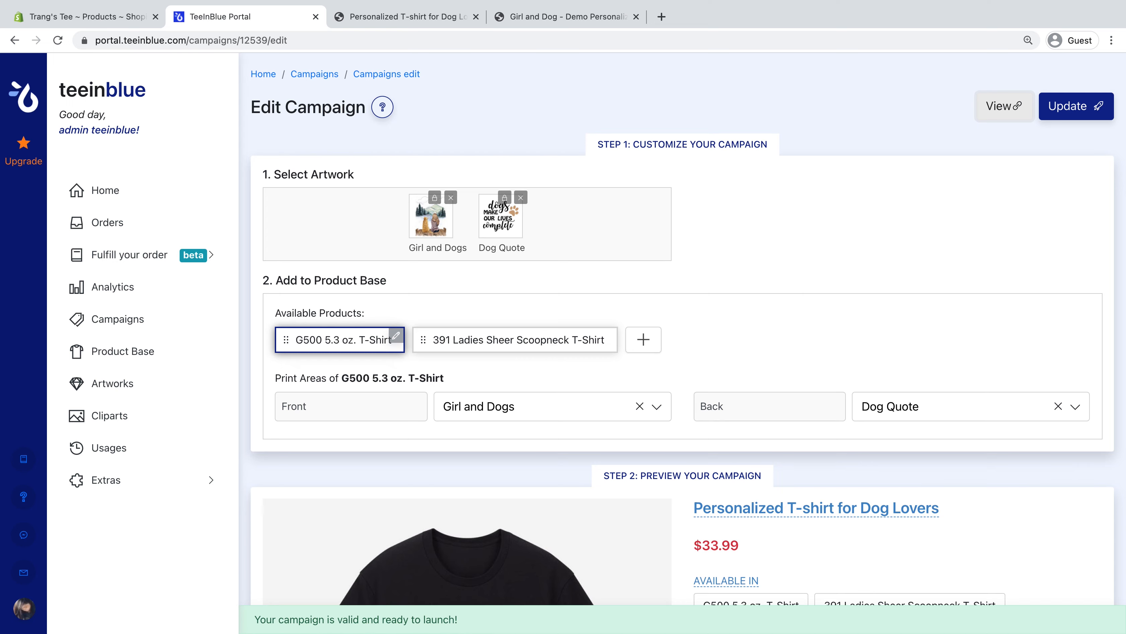
click(197, 488)
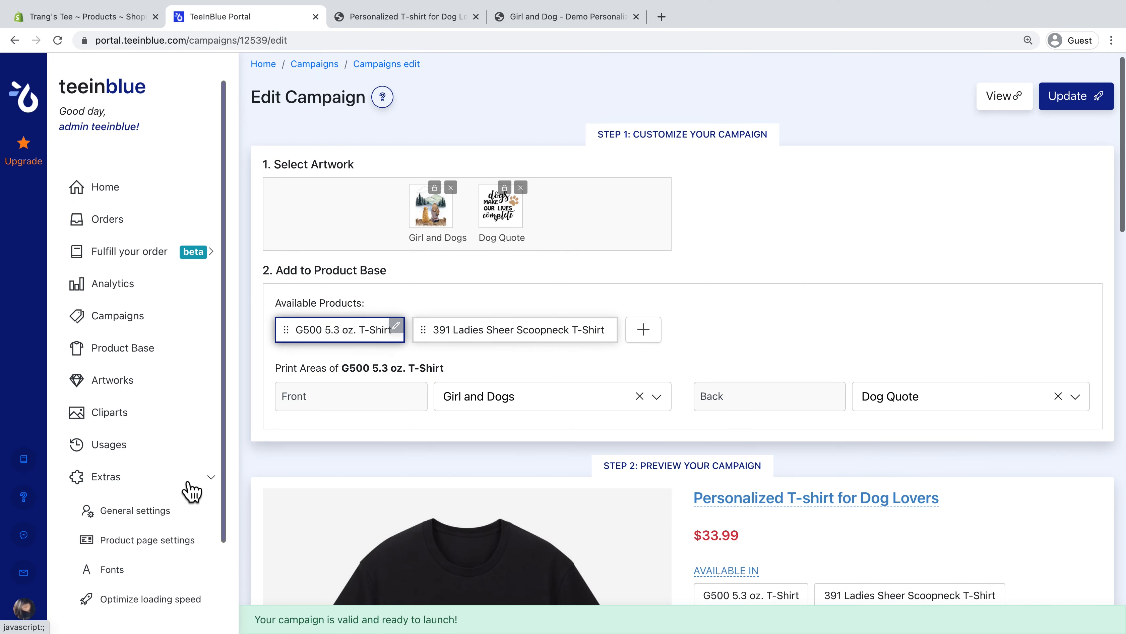
click(186, 548)
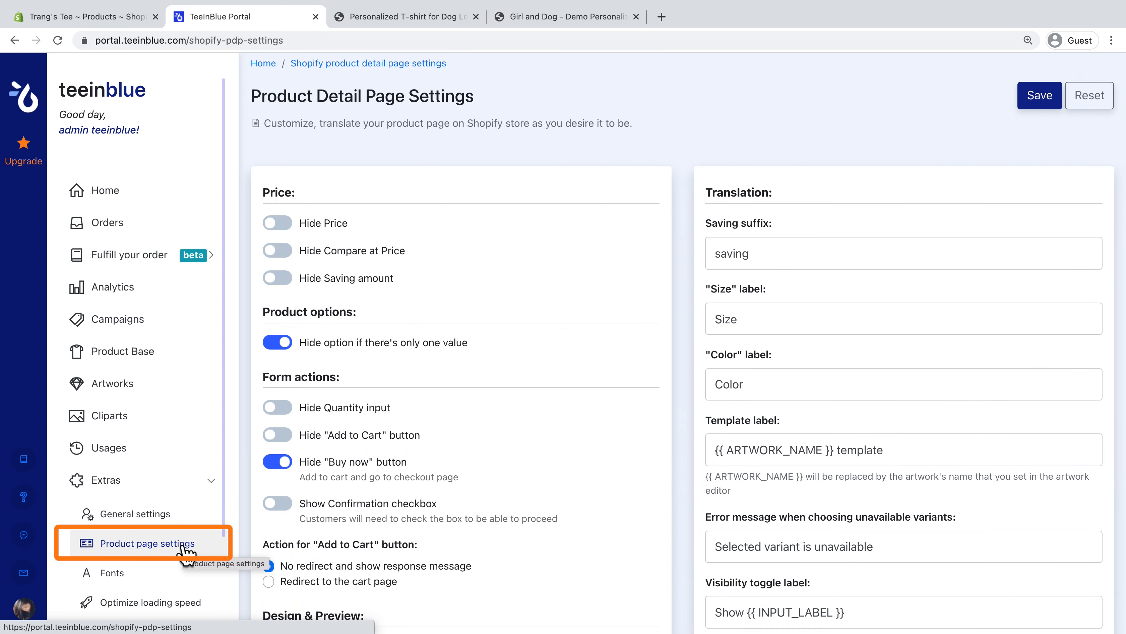
Examine the product page settings for price, form actions, preview, mobile, extras, colors and translation labels.
scroll(184, 550, down, 1)
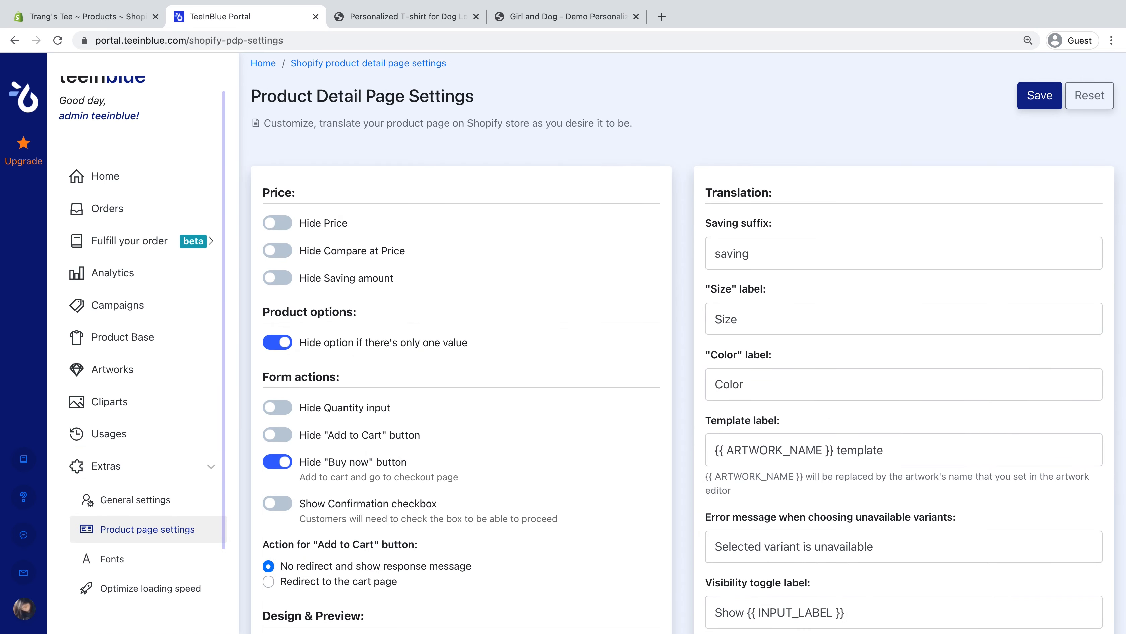
scroll(683, 346, down, 1)
scroll(682, 345, down, 3)
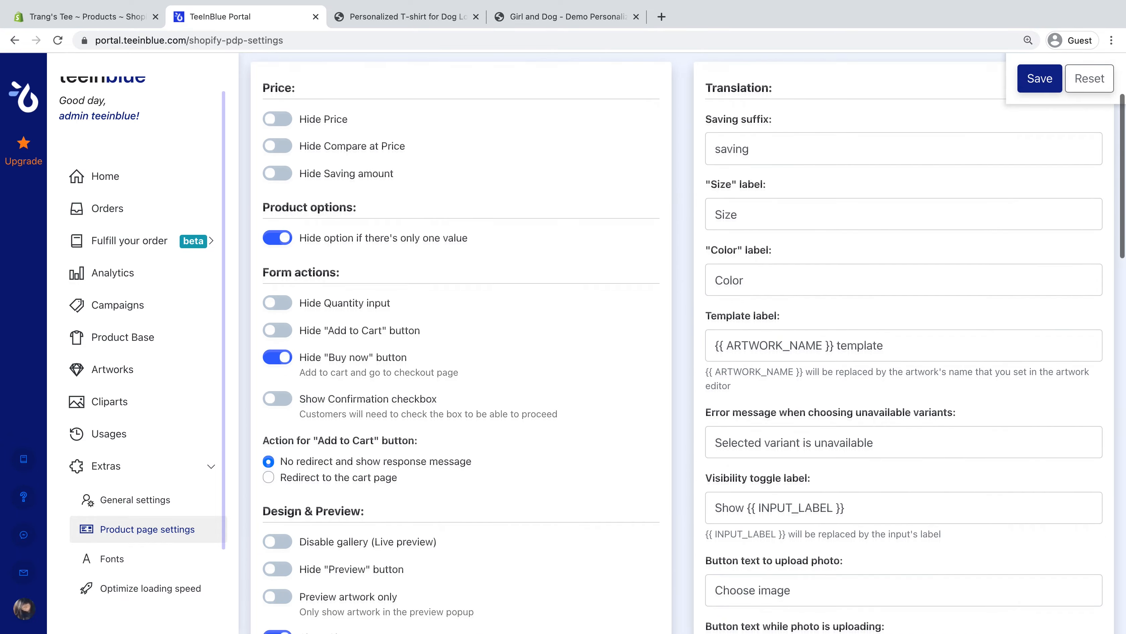
scroll(683, 346, down, 3)
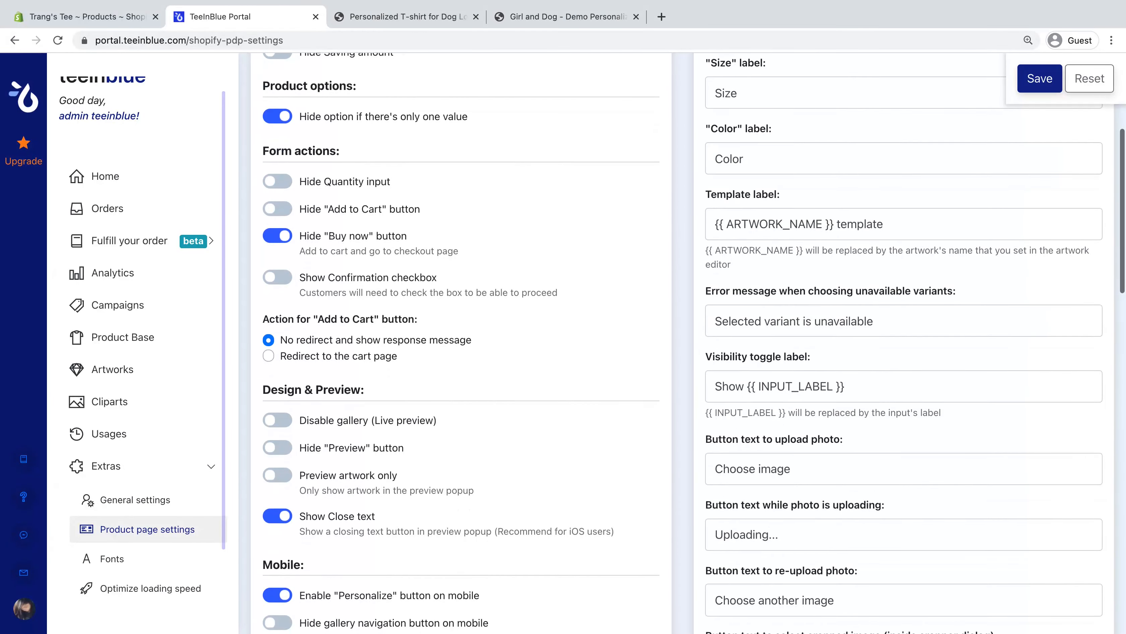
scroll(683, 346, down, 4)
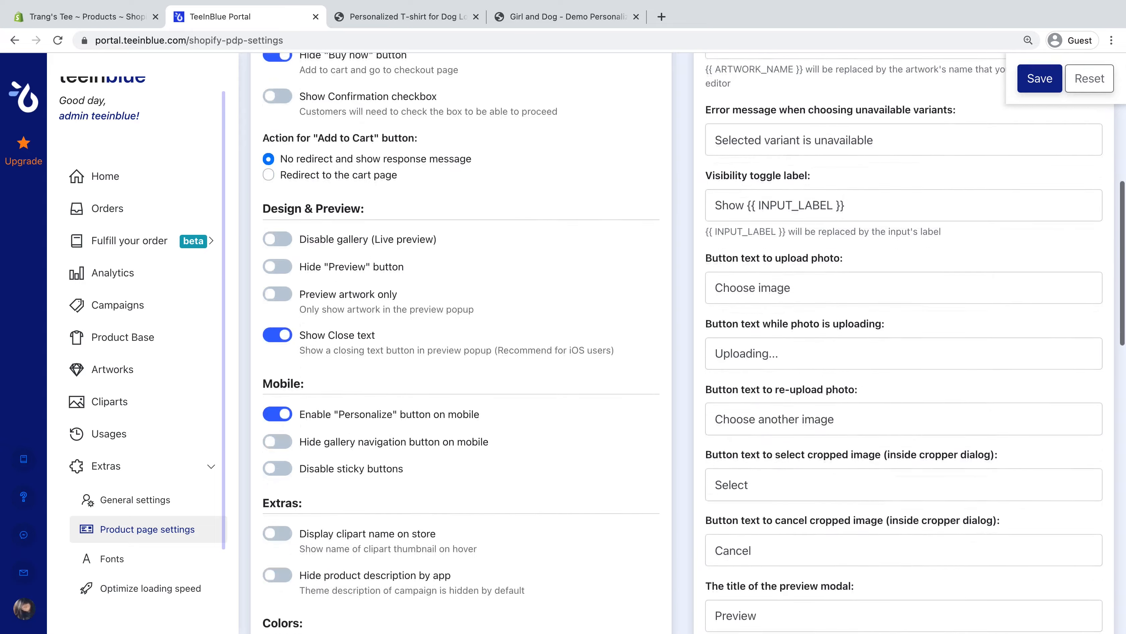
scroll(683, 346, down, 3)
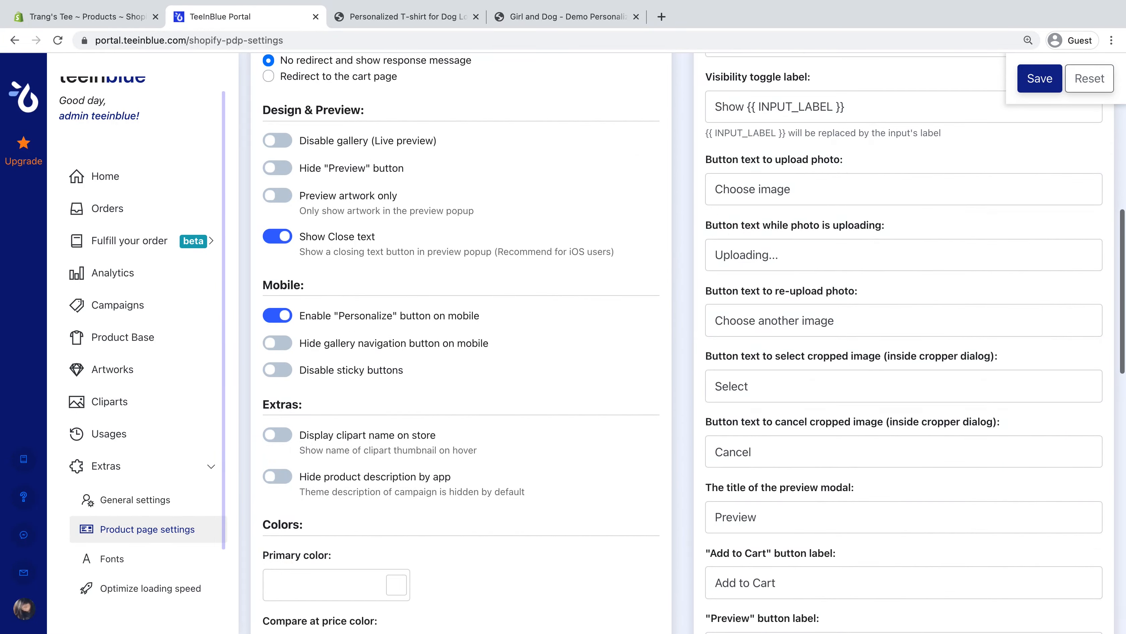
scroll(683, 345, down, 4)
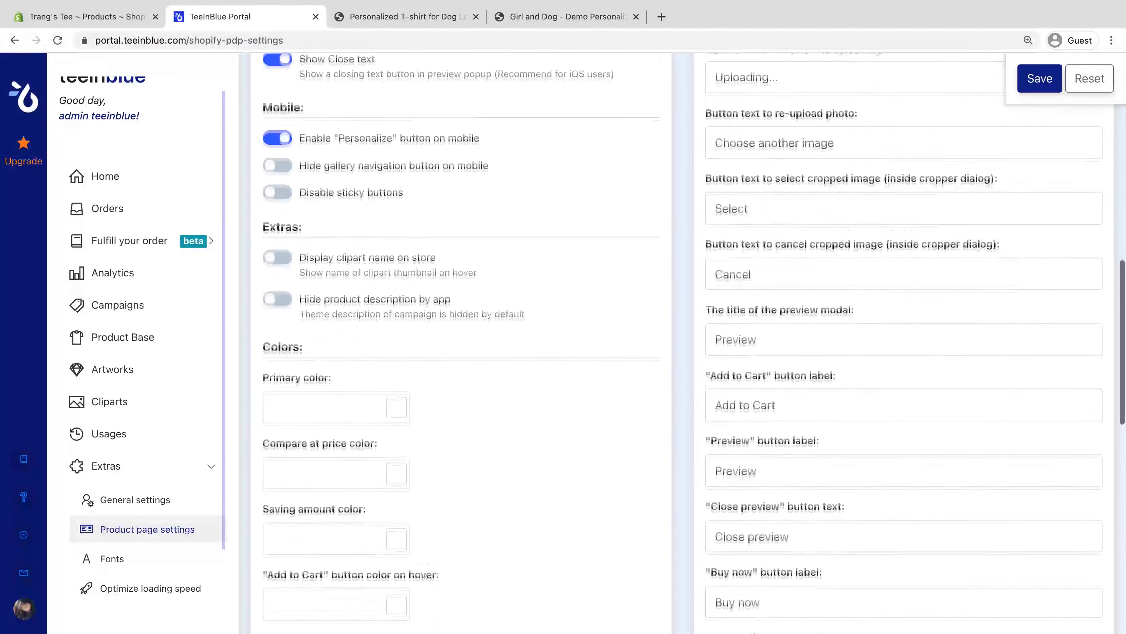
scroll(683, 346, down, 4)
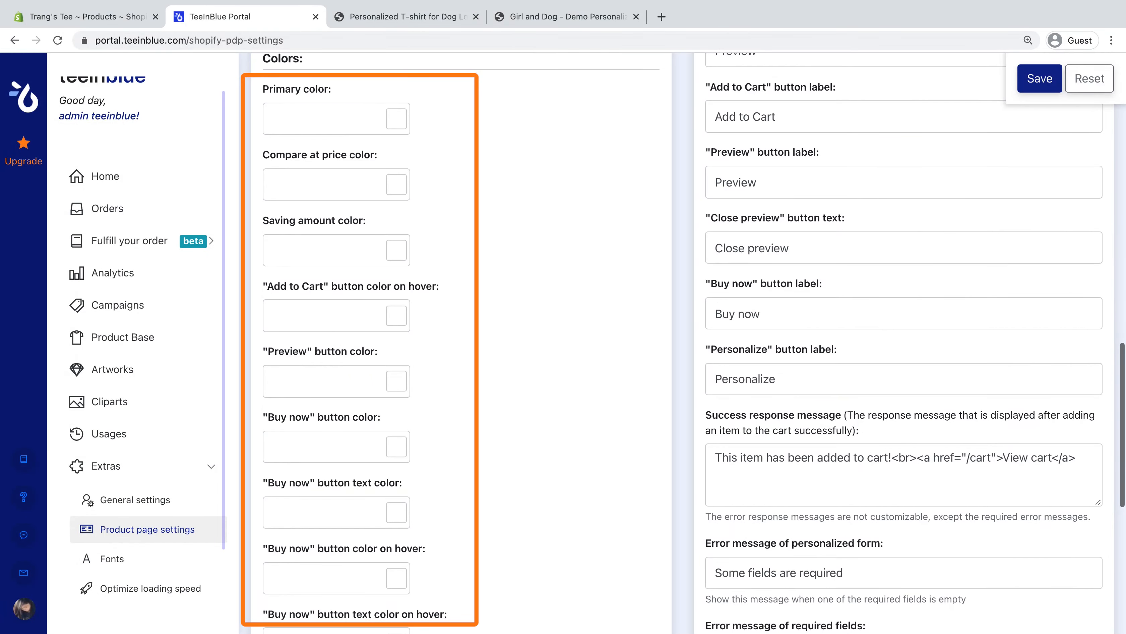
scroll(683, 346, up, 10)
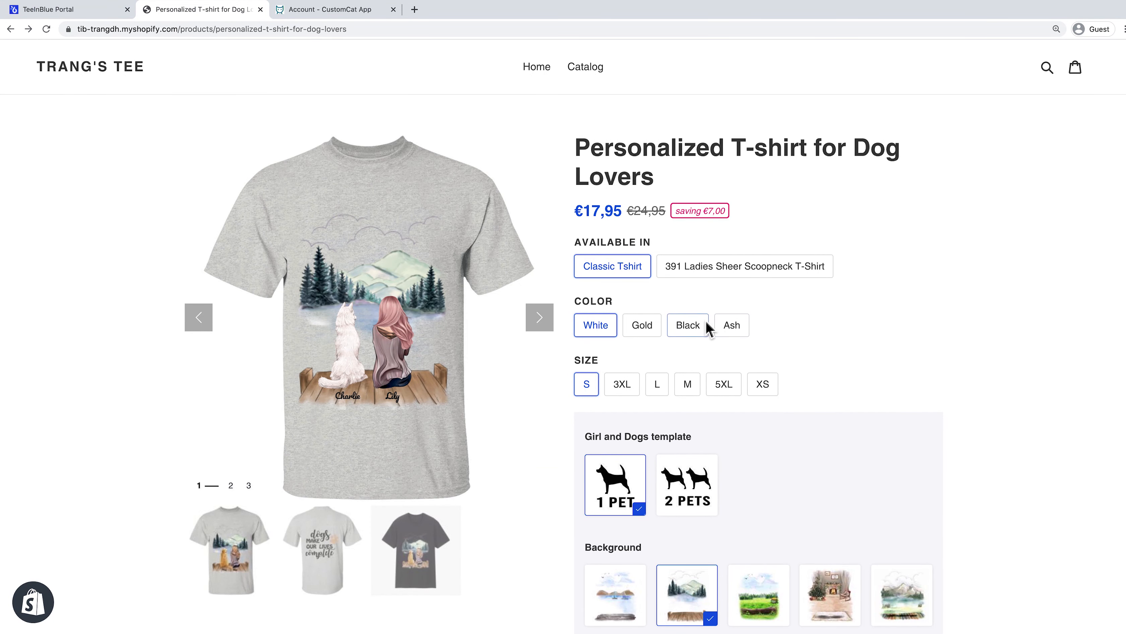
On the live product page, add the Black Classic Tshirt in size L to the cart and open the cart.
click(697, 325)
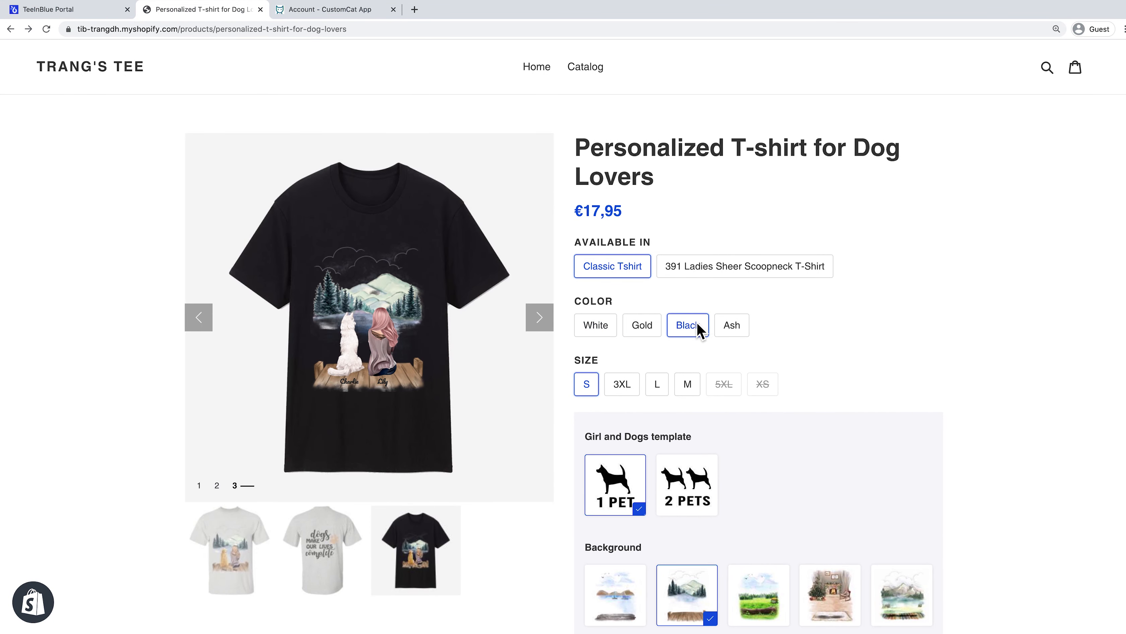
click(664, 387)
scroll(664, 388, down, 10)
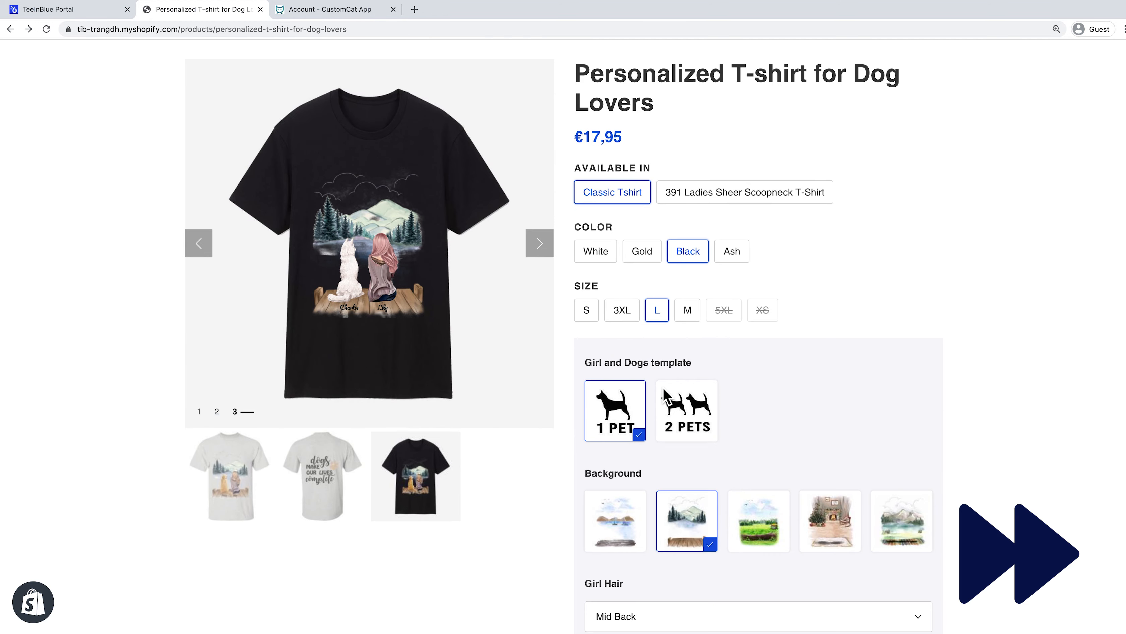
scroll(663, 388, down, 10)
click(818, 444)
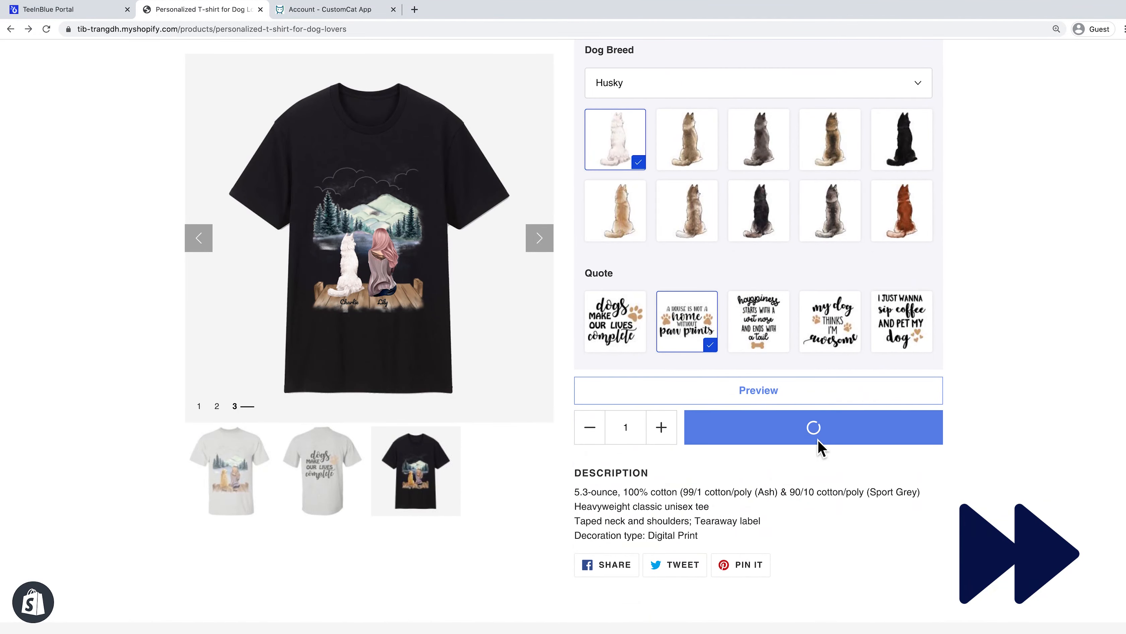
click(605, 473)
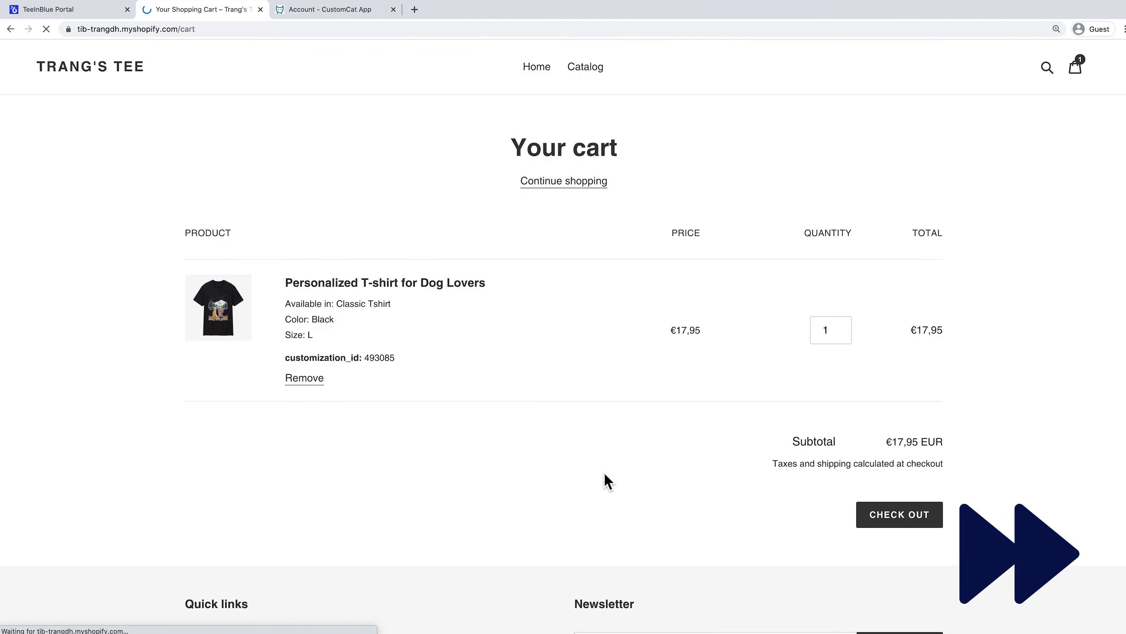
Check out the cart and continue through the checkout to the payment details.
click(907, 523)
click(520, 542)
click(528, 336)
Enter the card number, the cardholder name Bogus Gateway, the expiry date and the security code, and pay for the order.
click(500, 424)
text(1)
key(Tab)
text(Bogus Gateway)
key(Tab)
text(0723)
key(Tab)
text(111)
scroll(546, 444, down, 5)
click(543, 545)
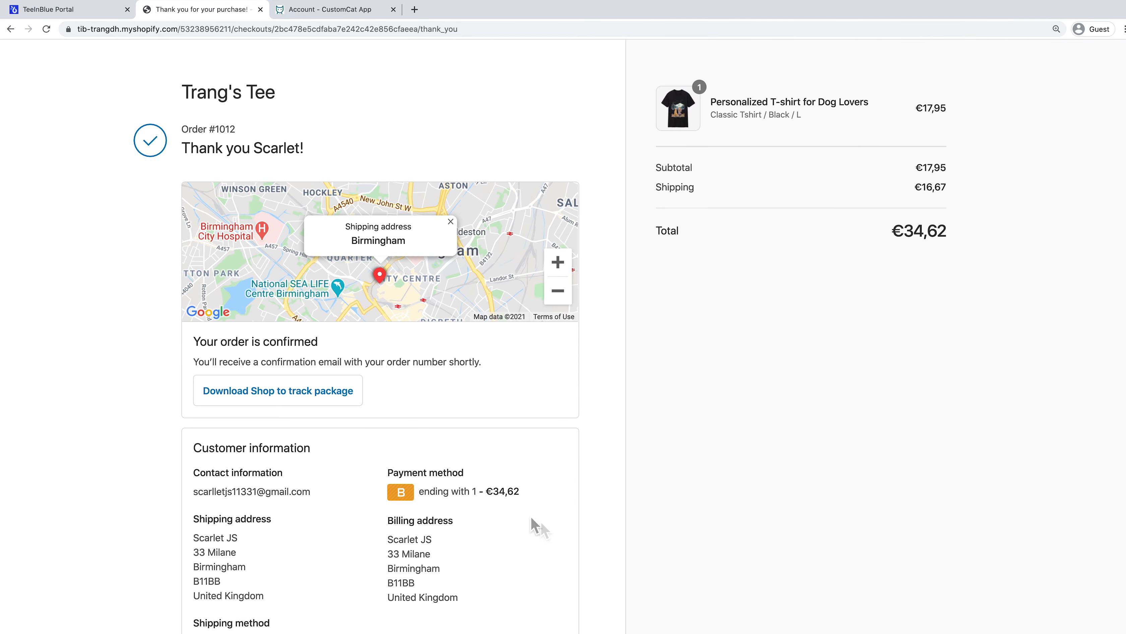
Switch to the TeeInBlue Portal, go to the Orders list and open the fulfillment dialog of the newest order.
click(78, 14)
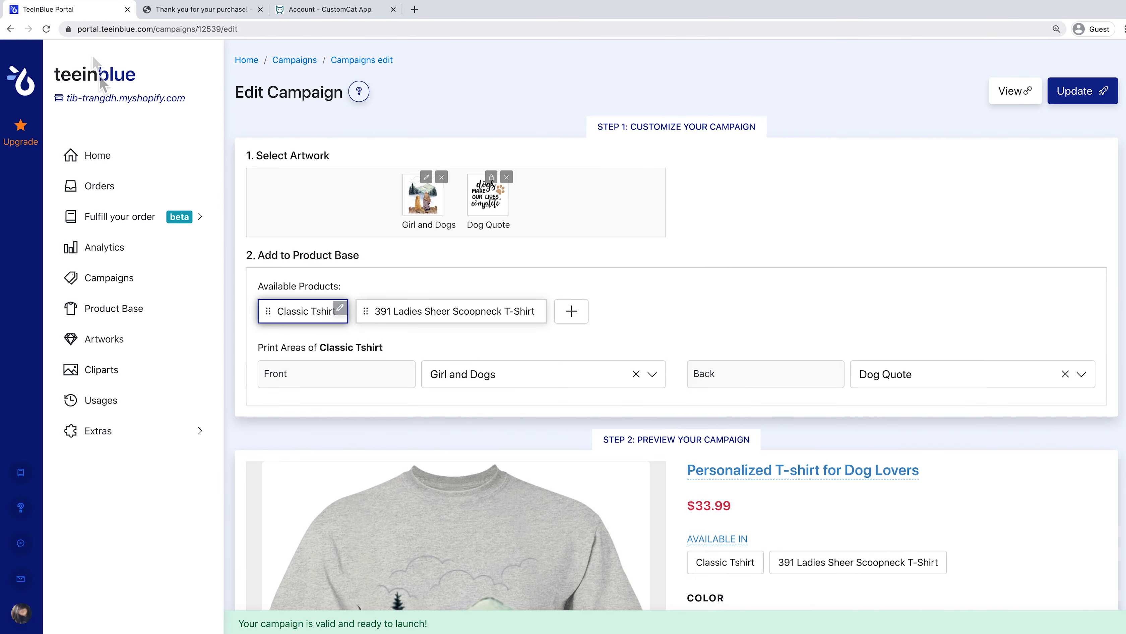
click(115, 190)
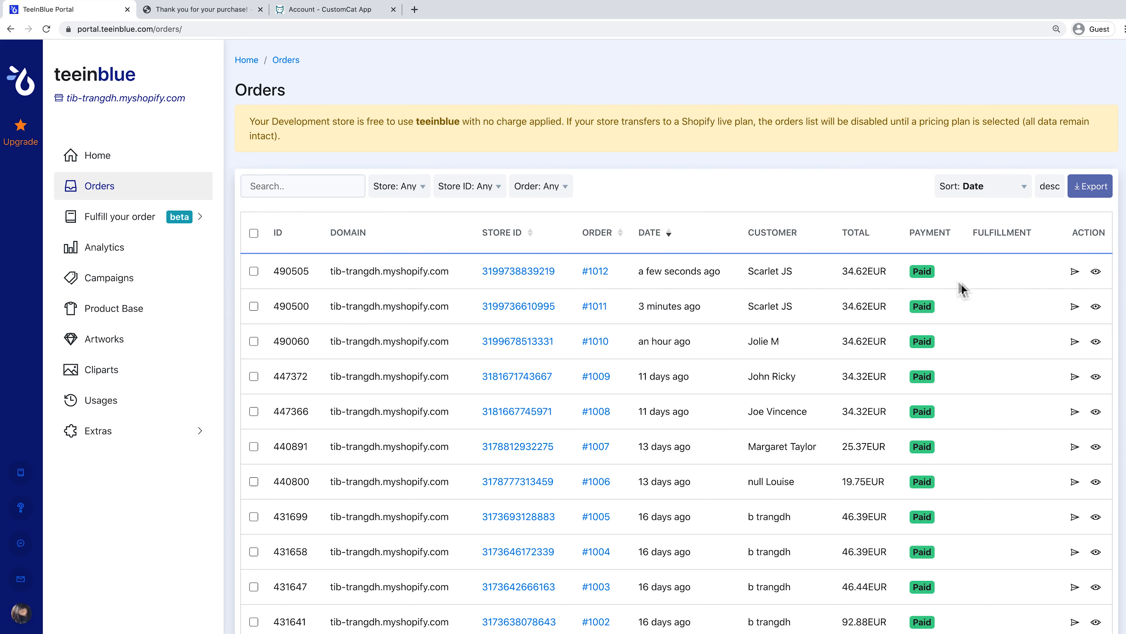
click(1078, 275)
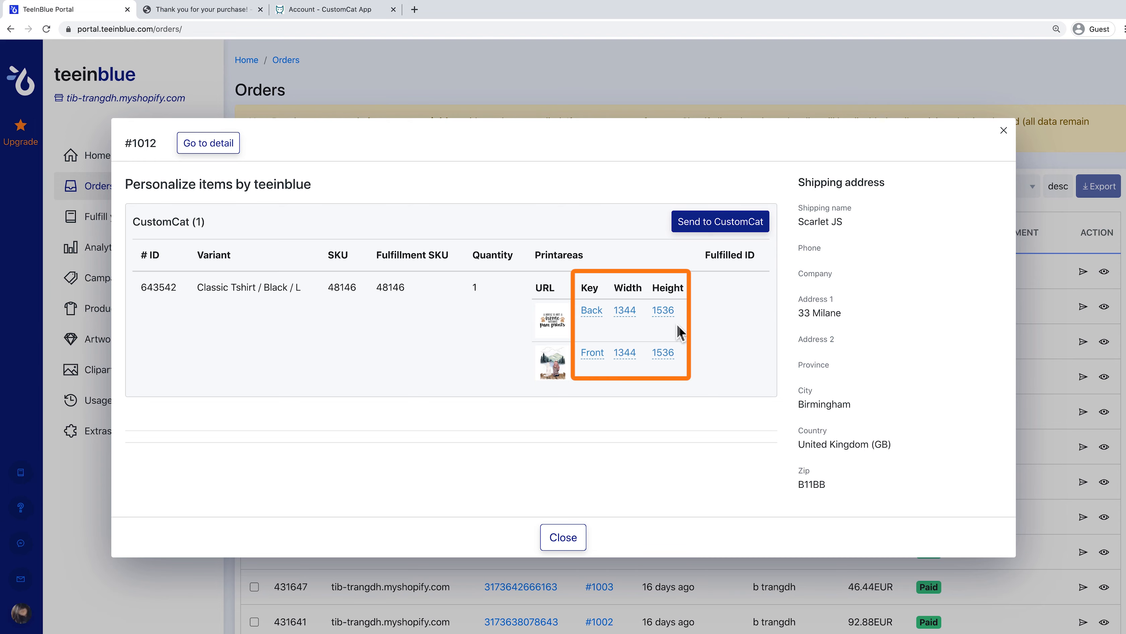
Open the Back and Front print area keys for editing in turn, and close them without changing either.
click(587, 311)
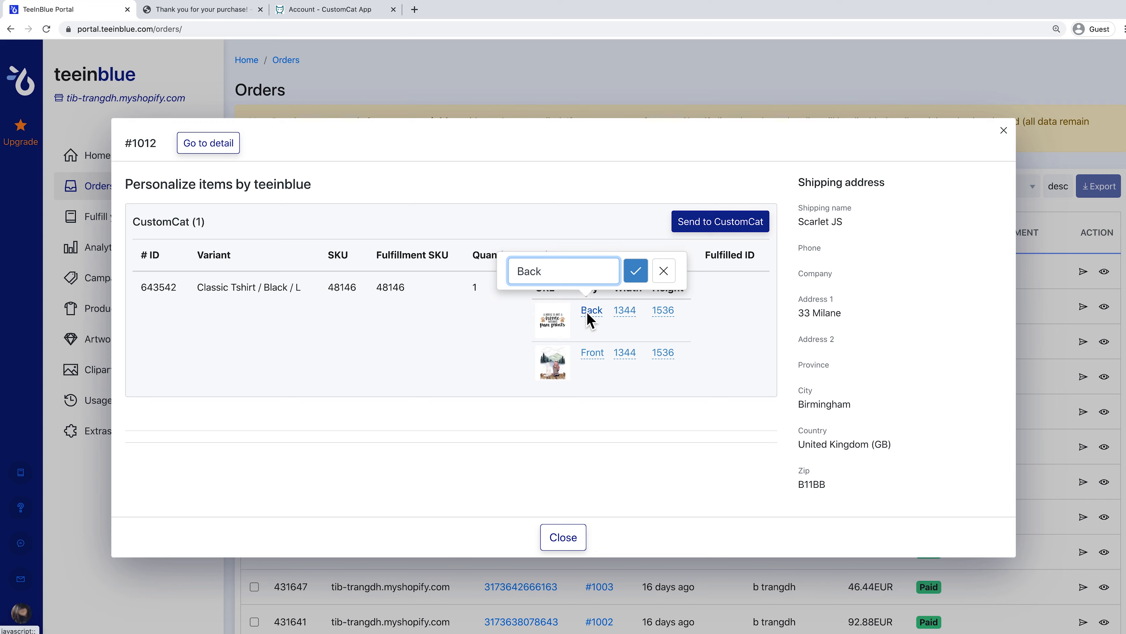
click(599, 353)
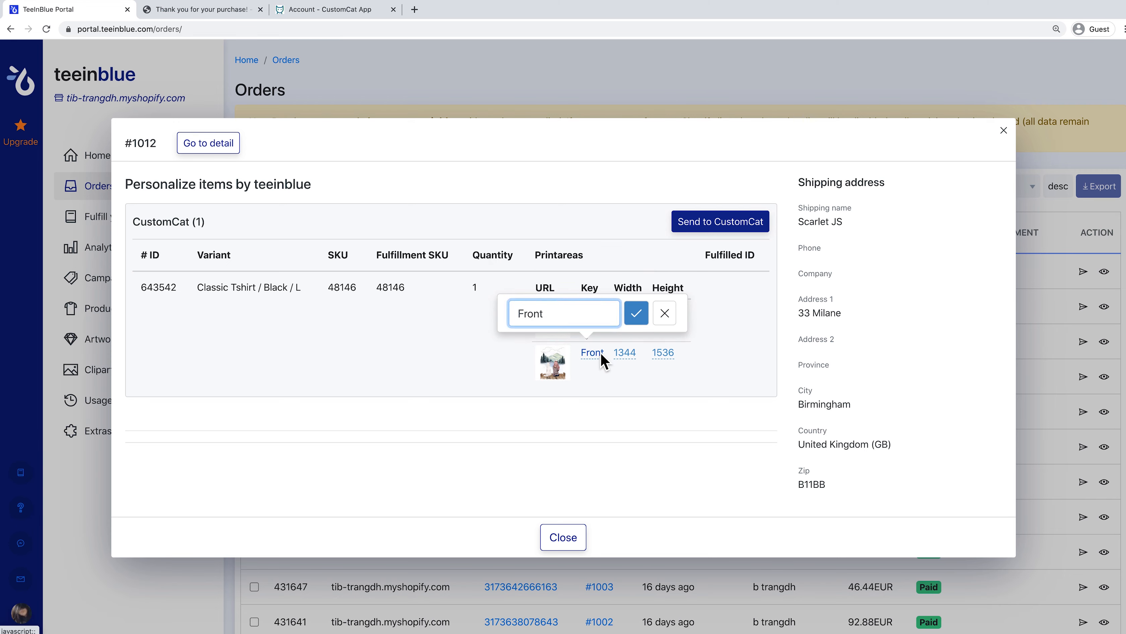
click(615, 380)
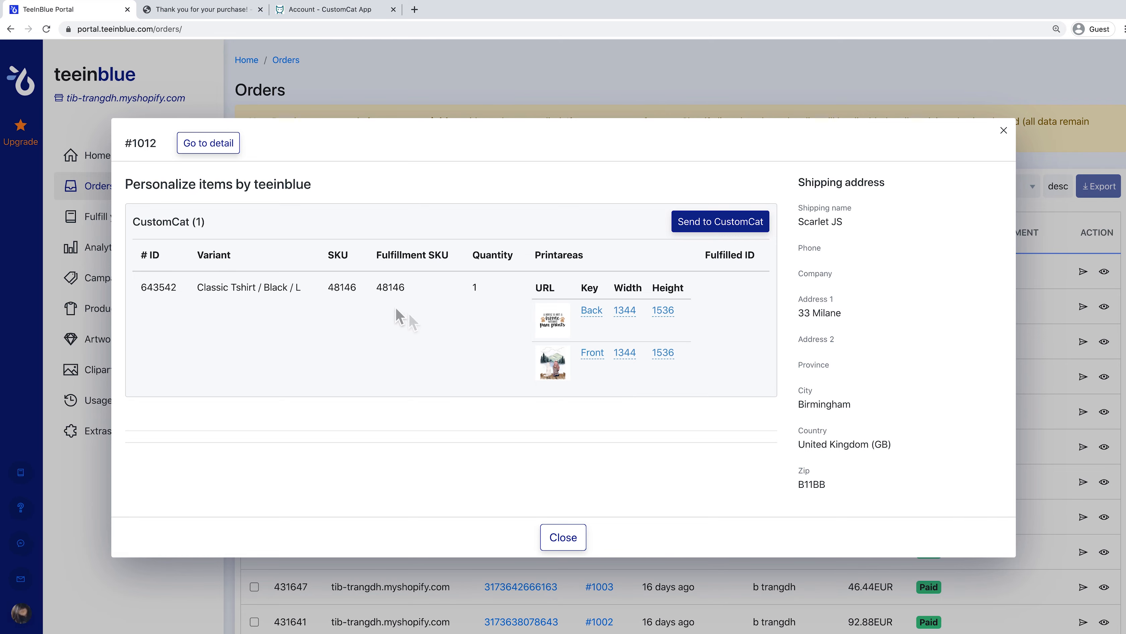
Go to the order's detail page and review its item information and the two print designs.
click(231, 150)
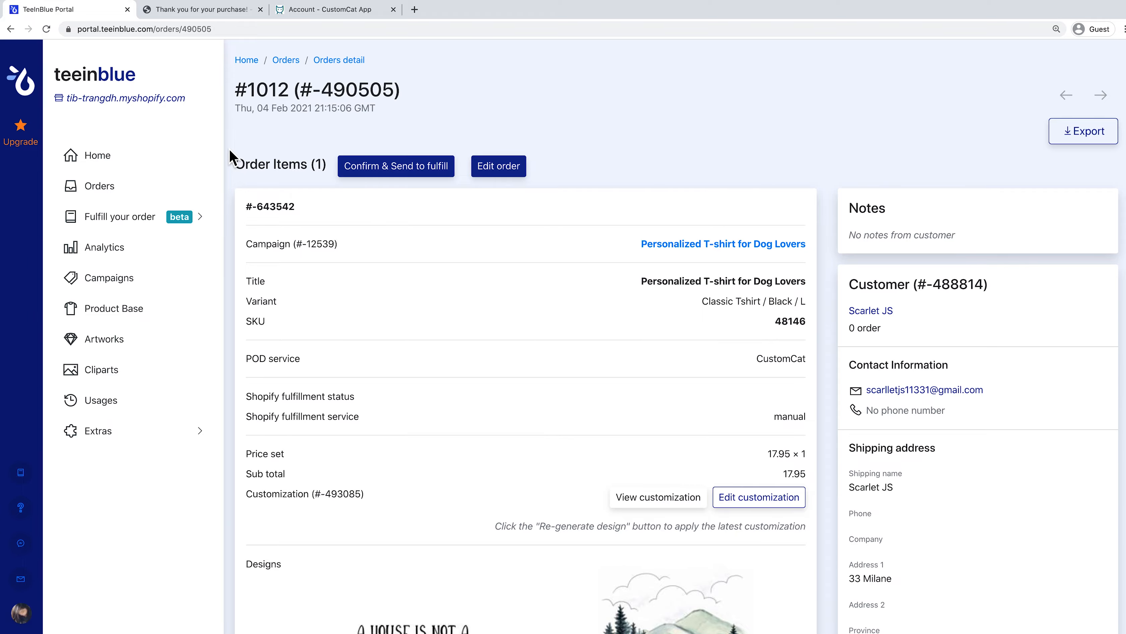
scroll(627, 290, down, 1)
scroll(627, 290, down, 2)
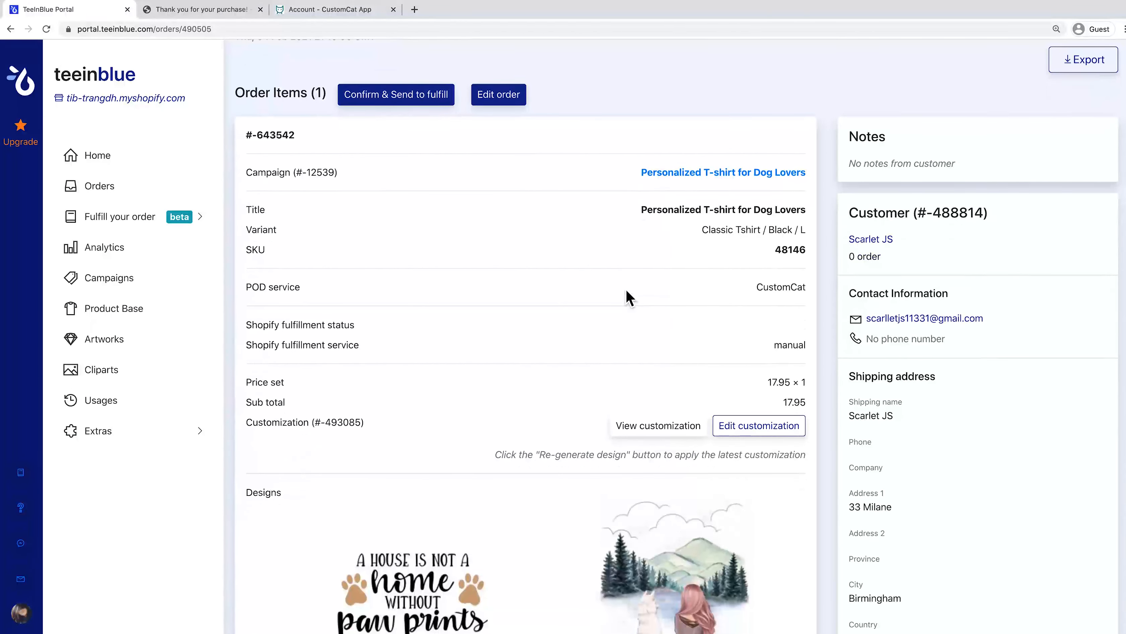
scroll(798, 425, down, 5)
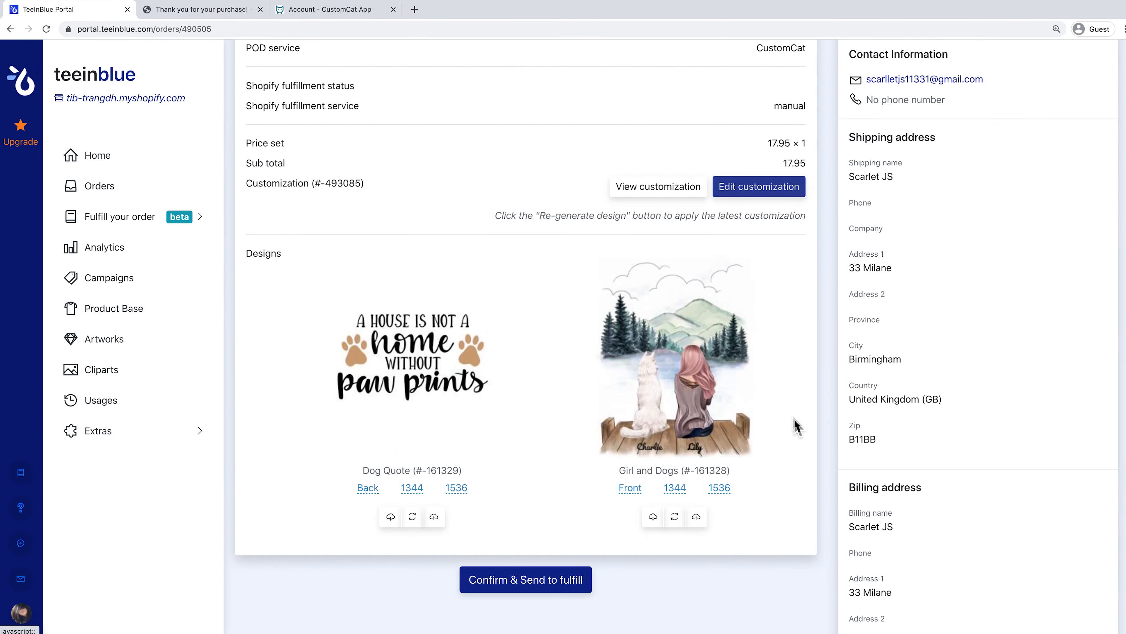
Change the quote in the order's customization to "my dog thinks I'm awesome" and regenerate the Dog Quote design.
click(745, 195)
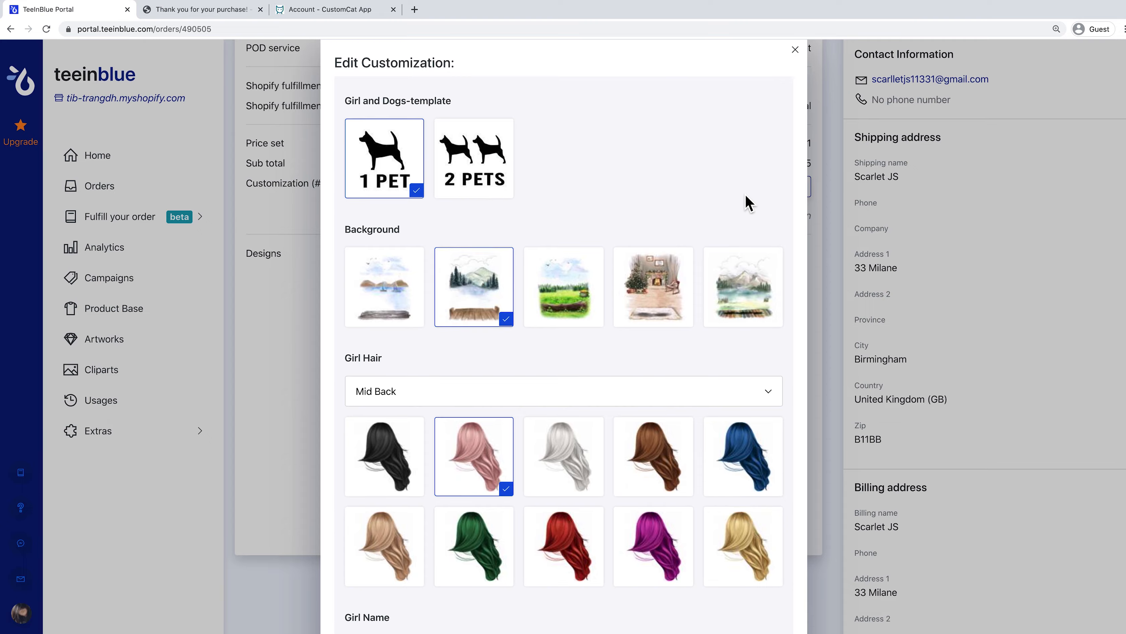
scroll(746, 195, down, 10)
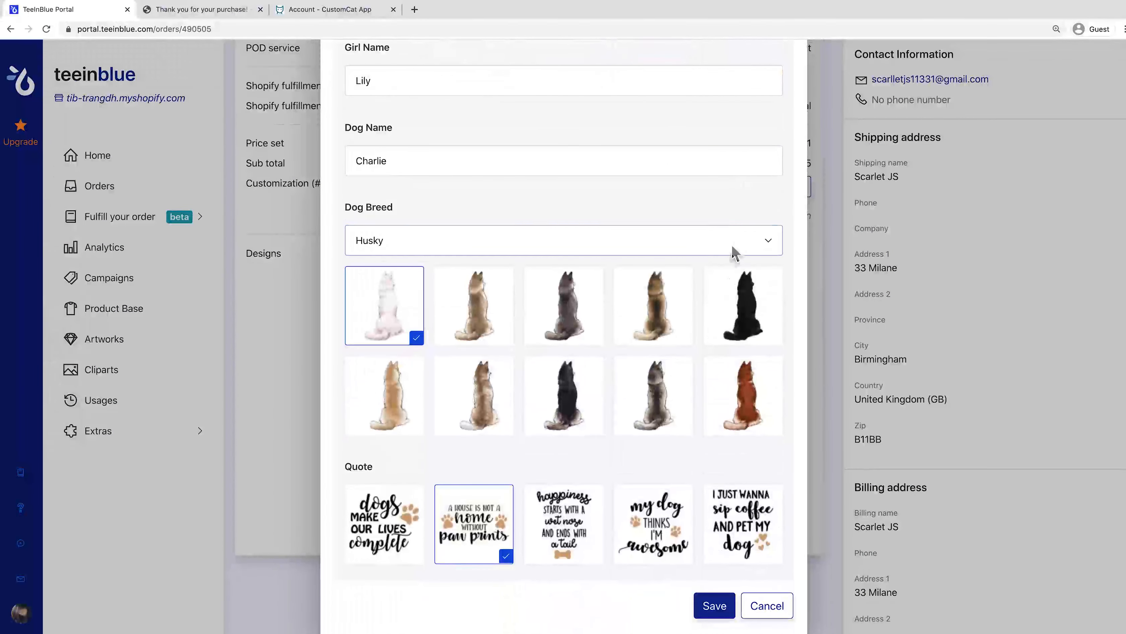
click(672, 523)
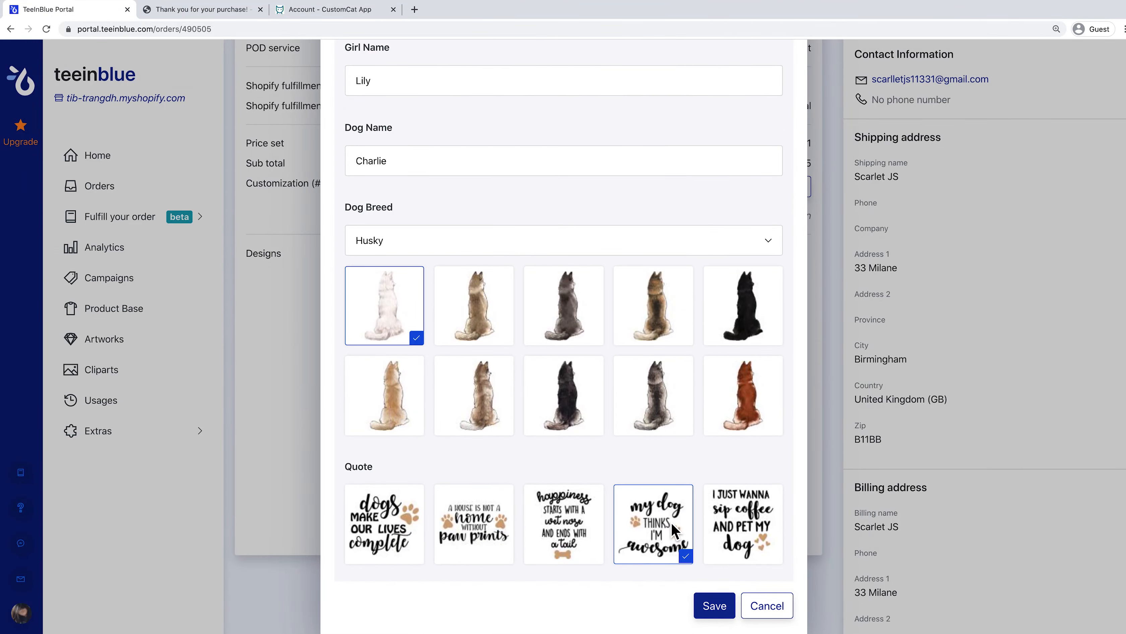
click(714, 605)
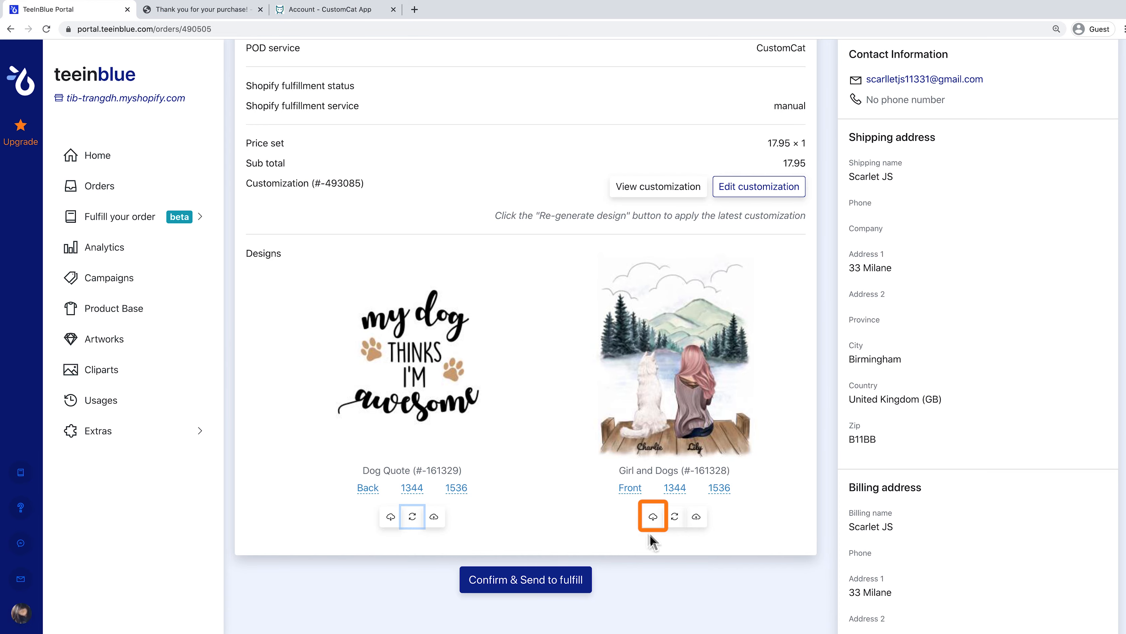
View the Girl and Dogs print file on its own and check the options for uploading a replacement design.
click(661, 524)
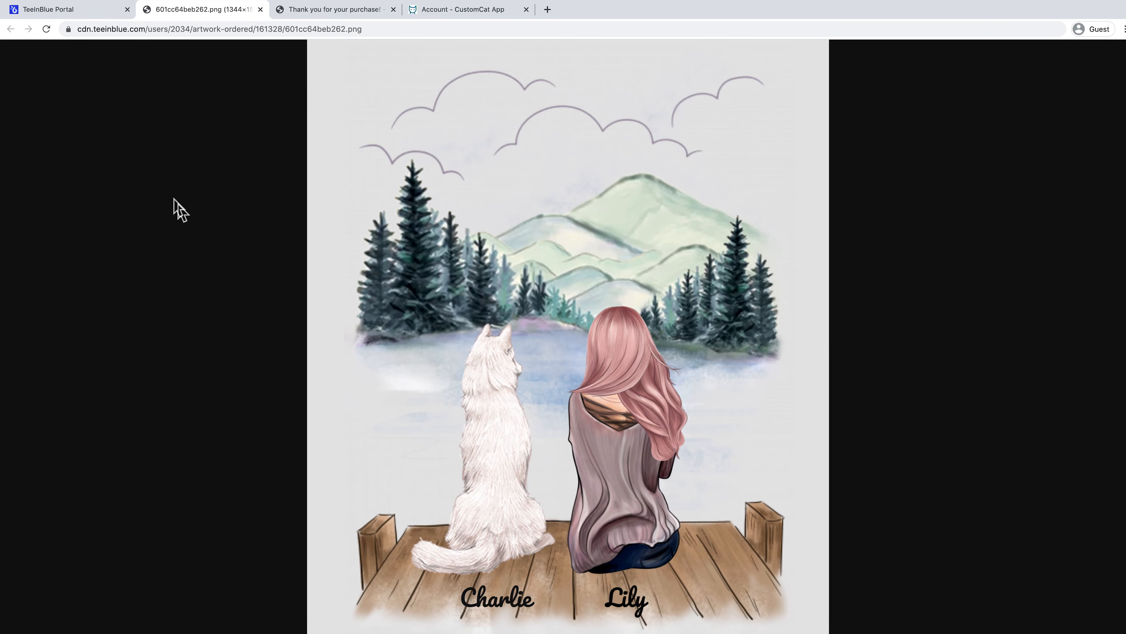
click(84, 17)
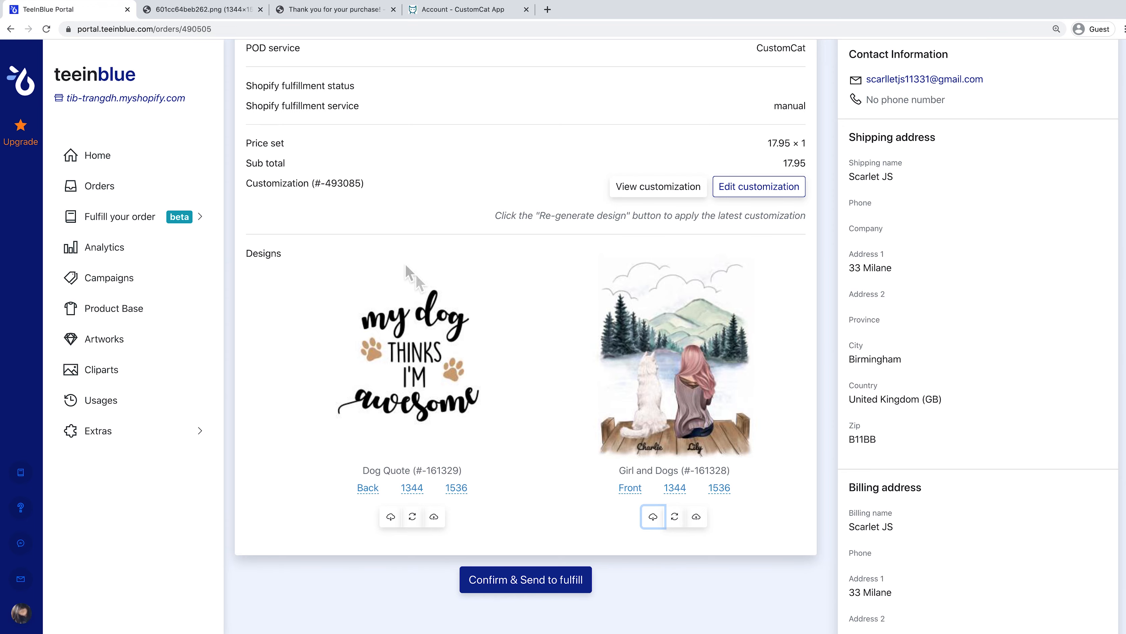
click(704, 522)
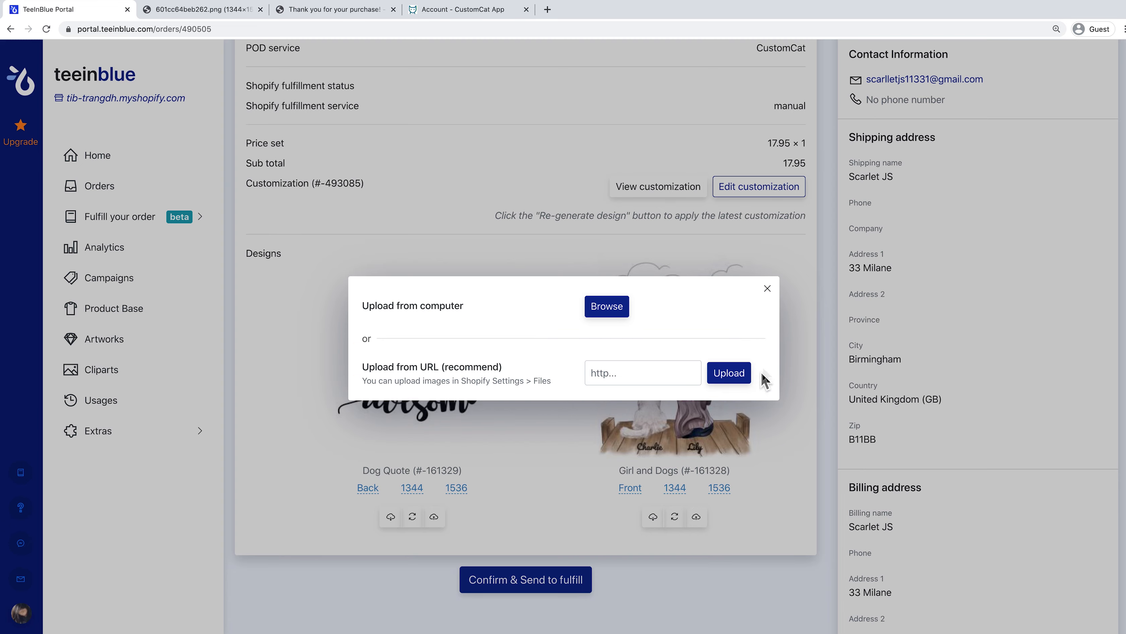
click(770, 290)
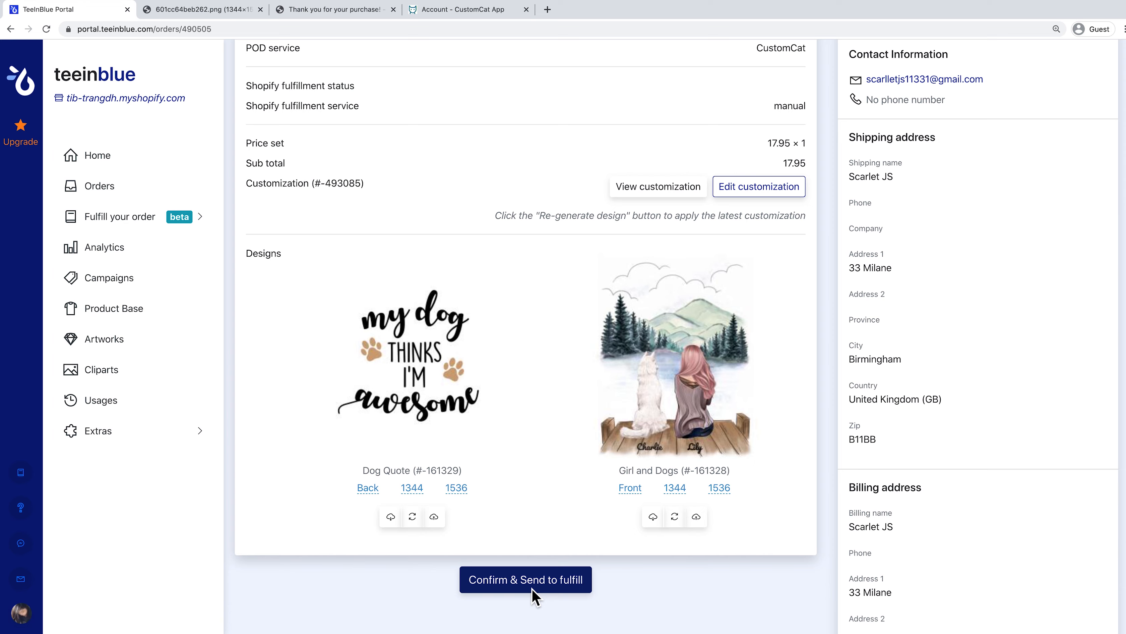
Open the Fulfillments settings and go to the CustomCat connection page.
click(183, 435)
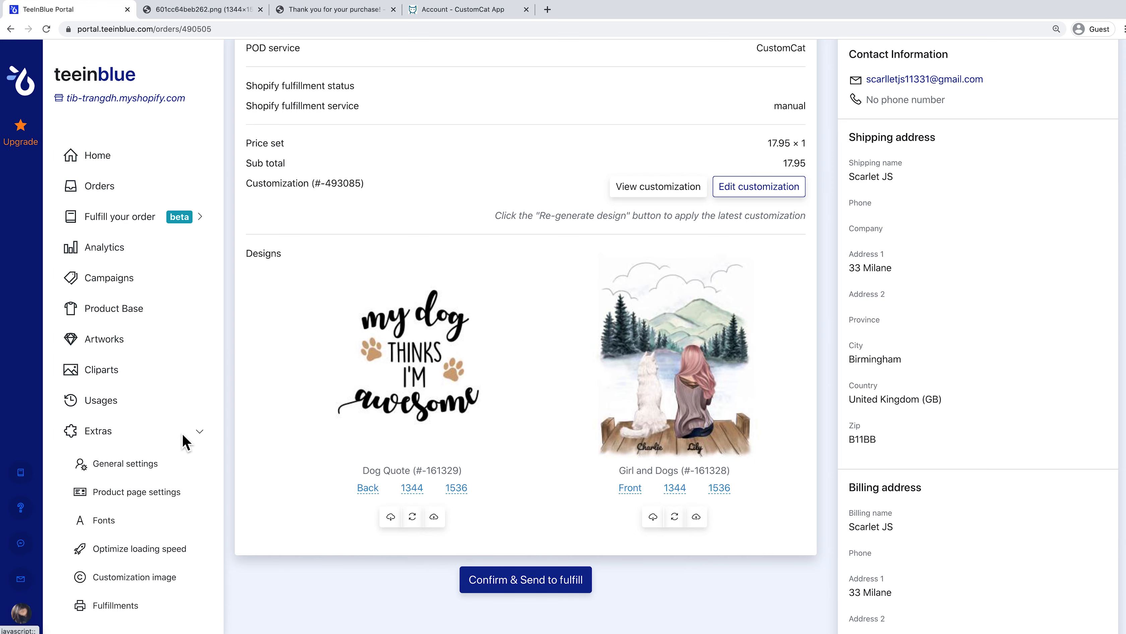
click(160, 606)
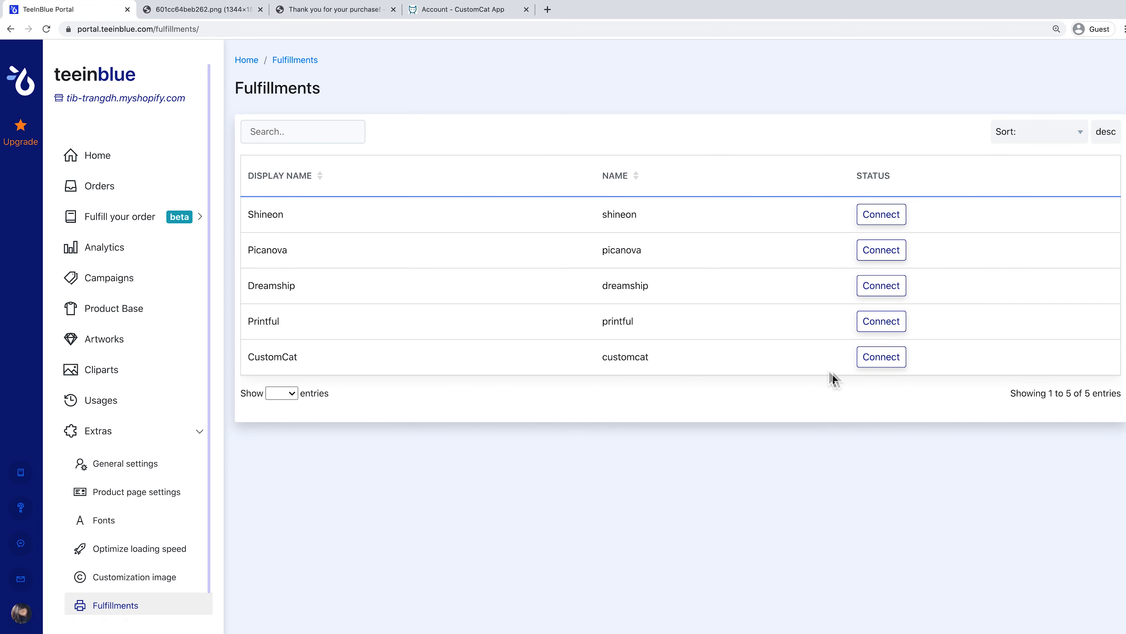
click(907, 366)
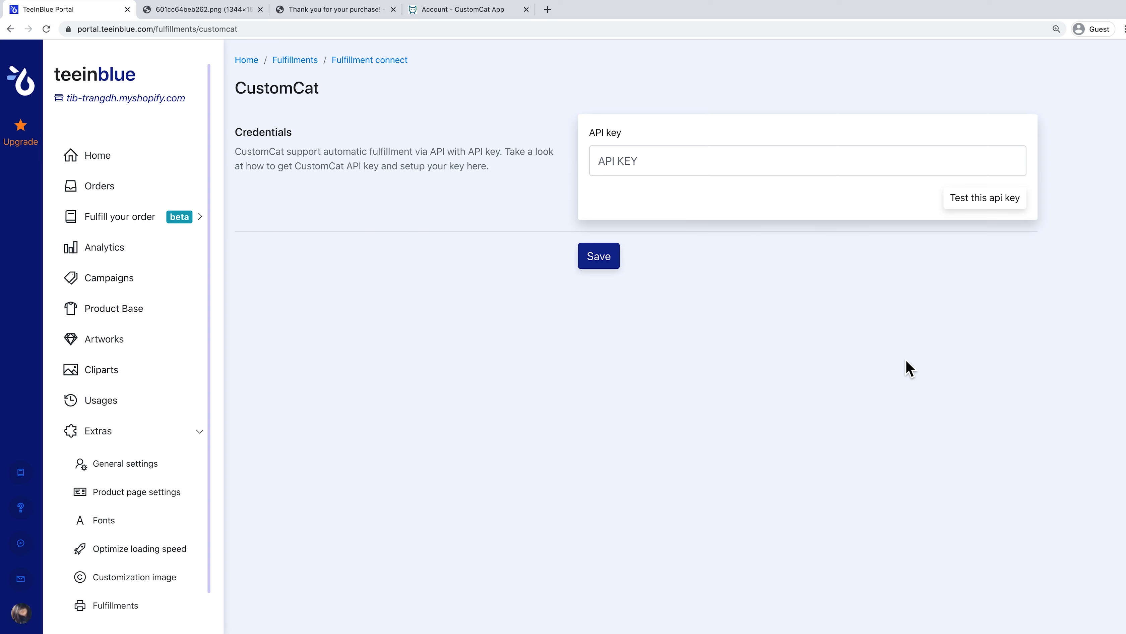